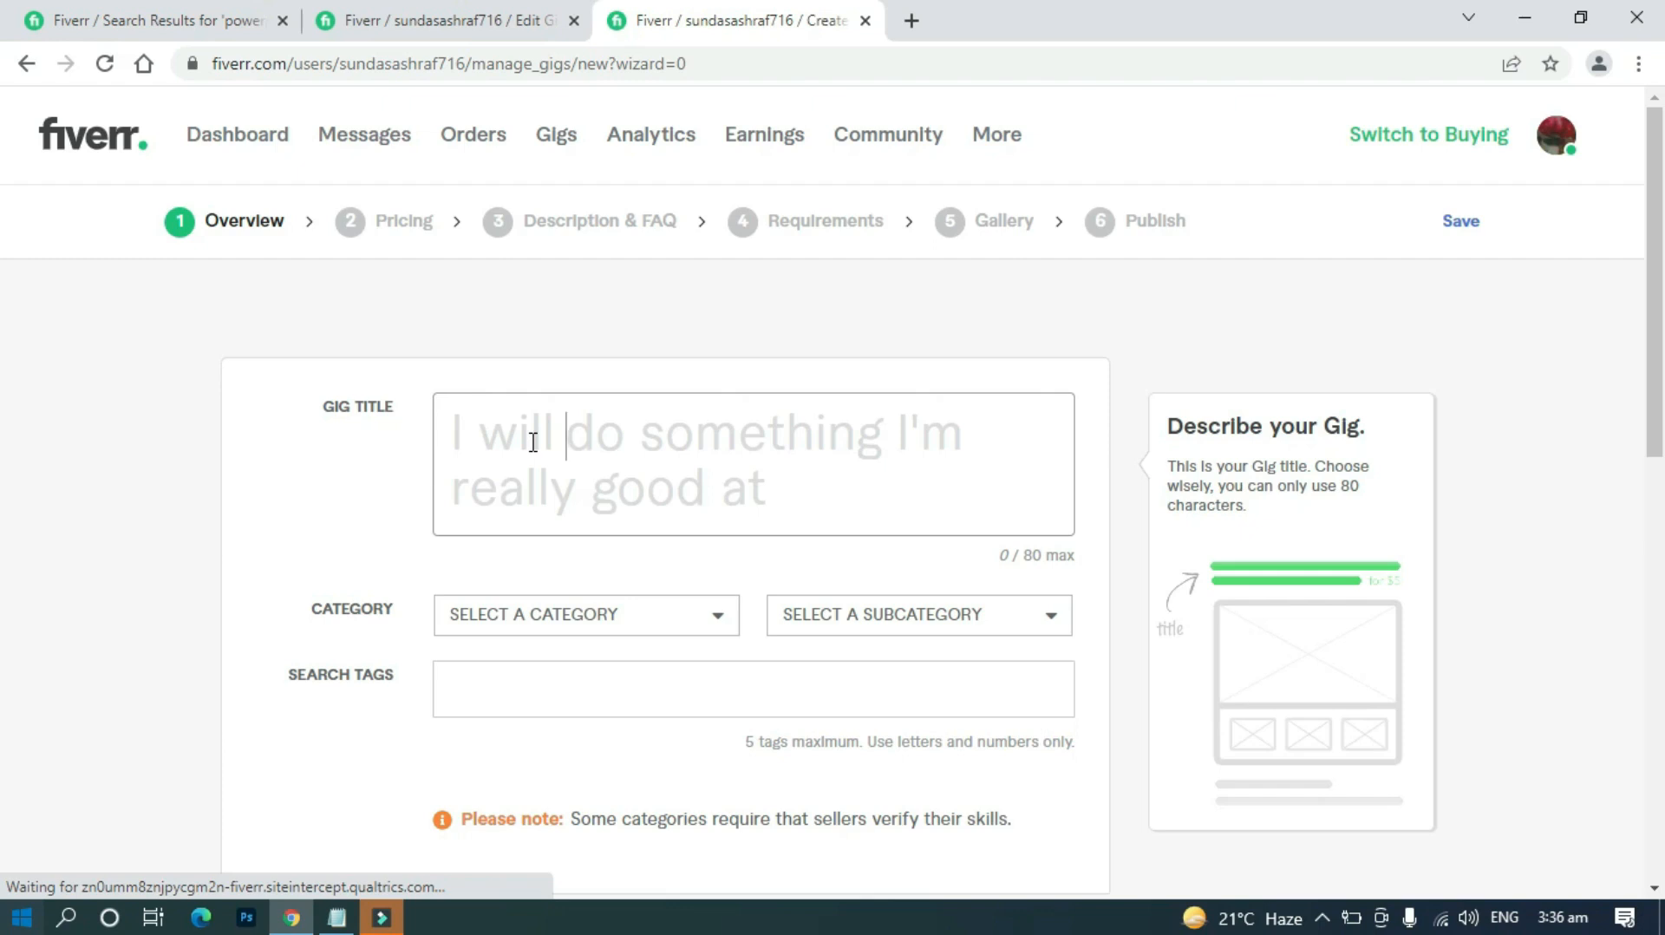
Start the gig title with "create professional PowerPoint", applying the suggested spelling correction to PowerPoint
type("i")
key("BackSpace")
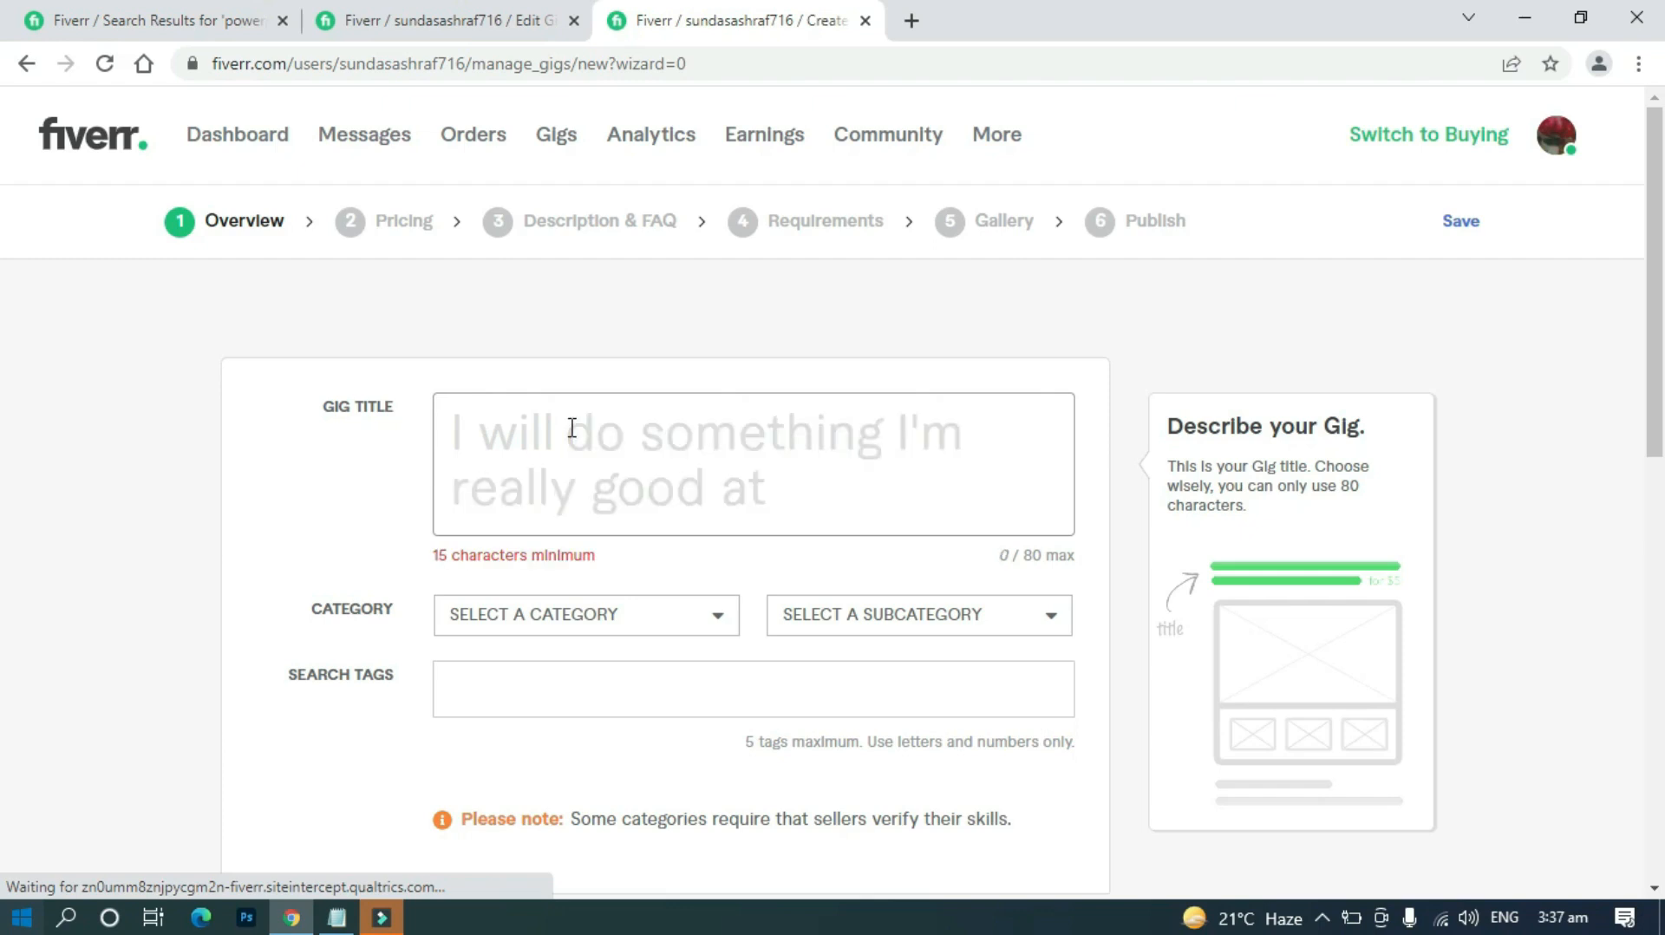
type("create ")
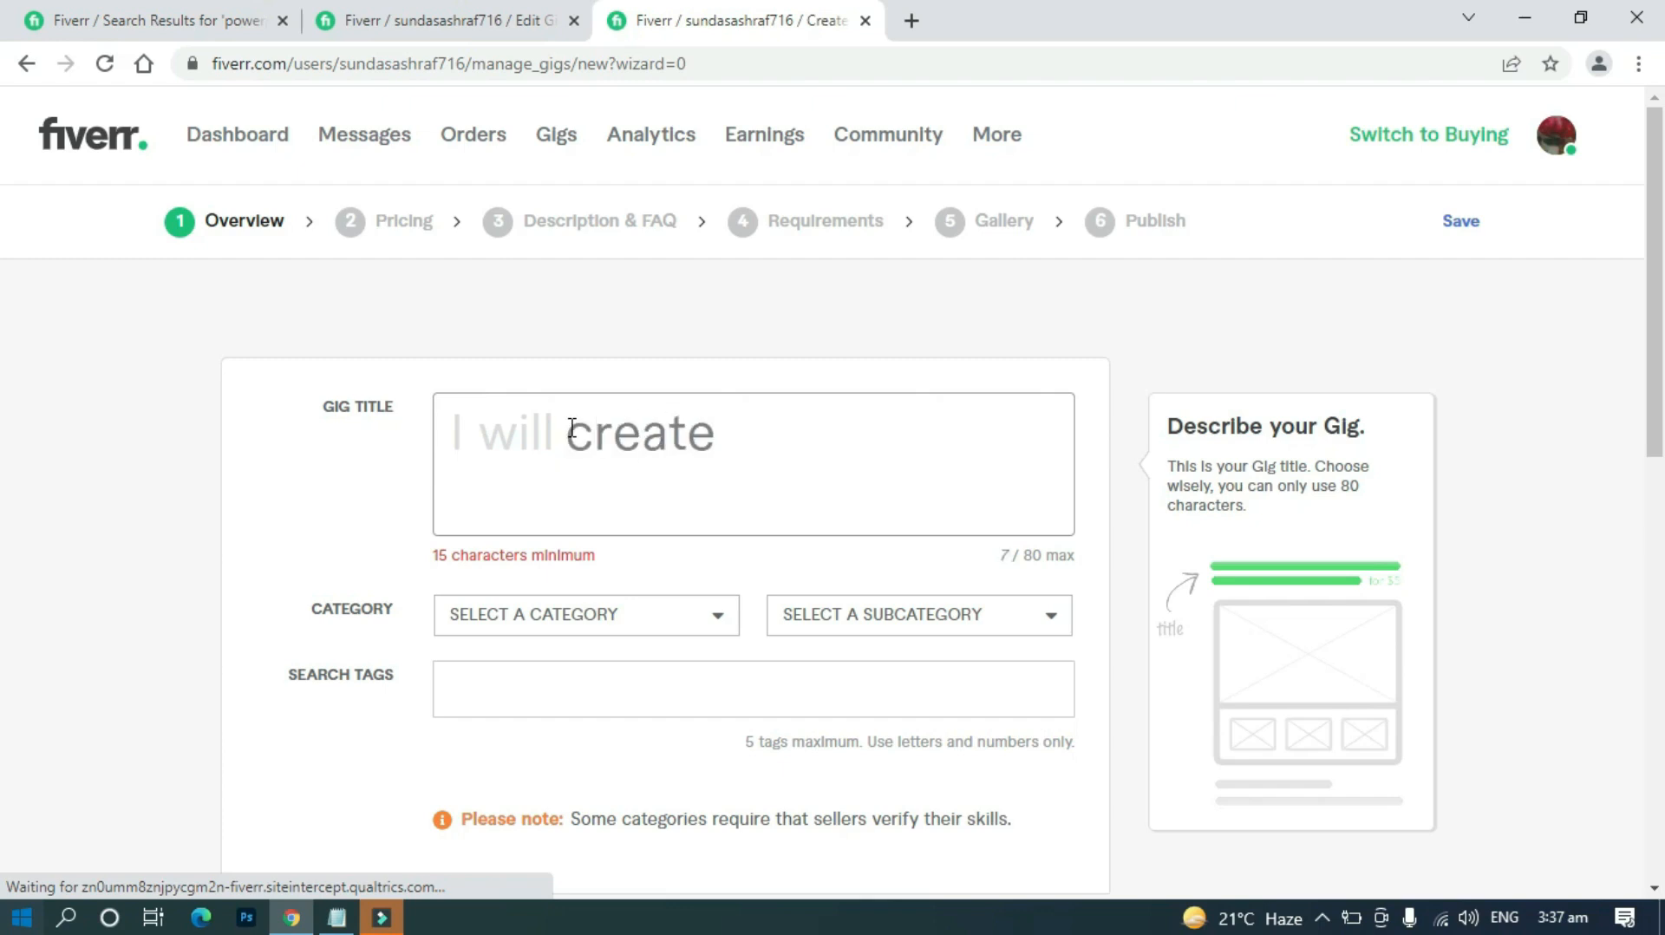
type("profe")
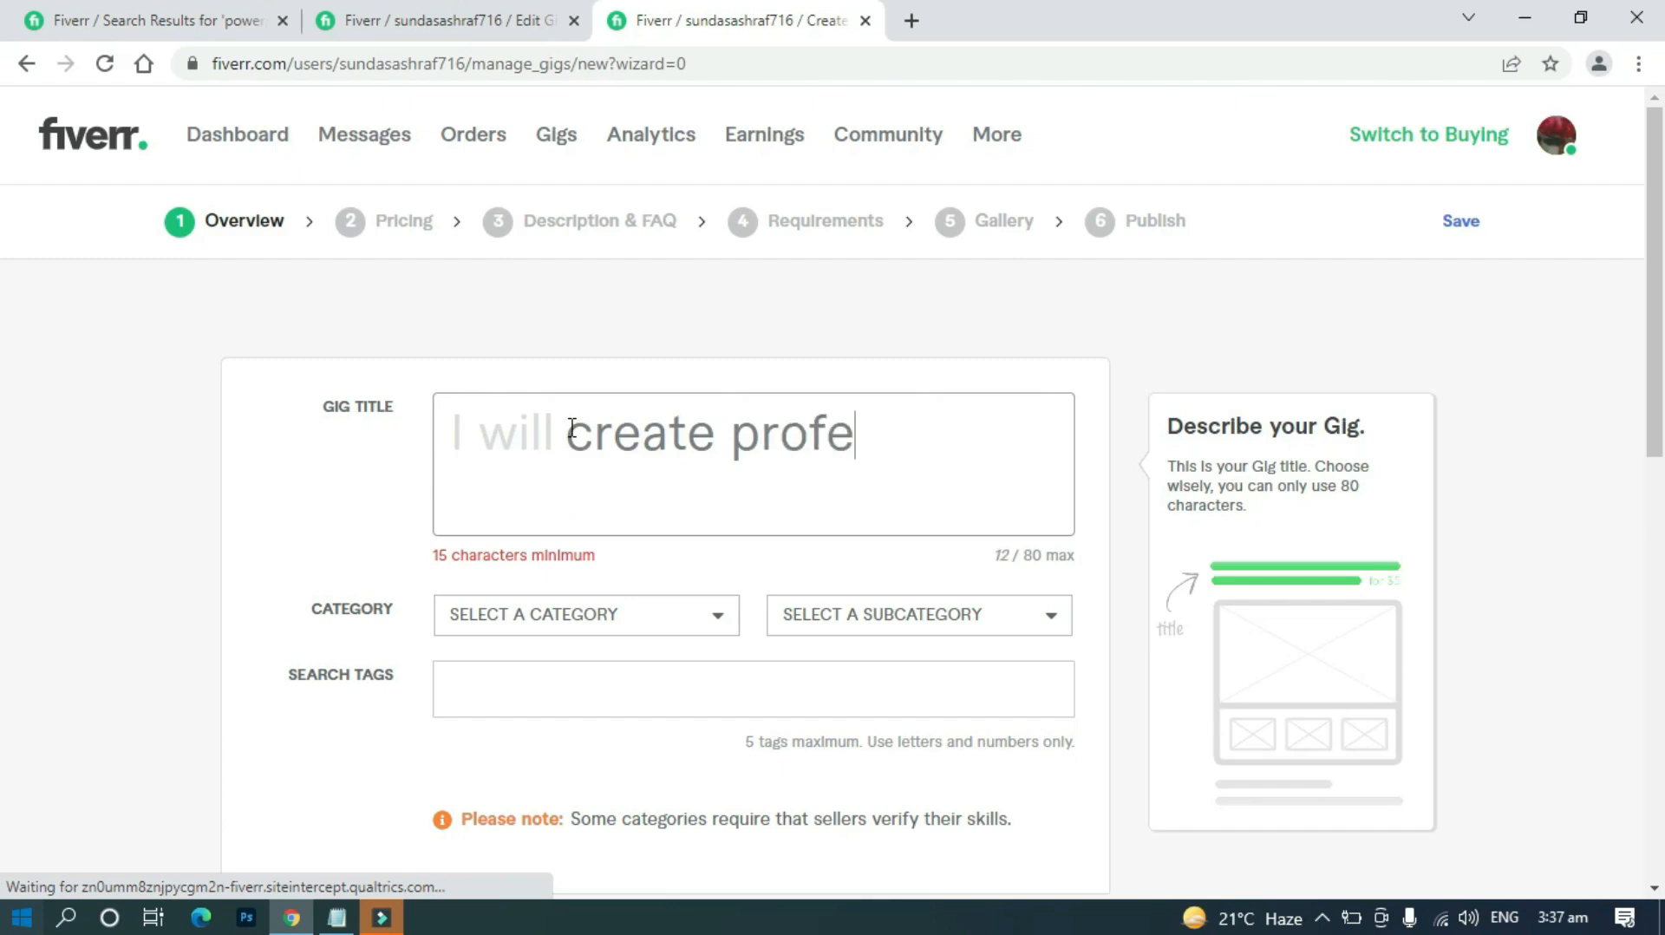
type("ssional ")
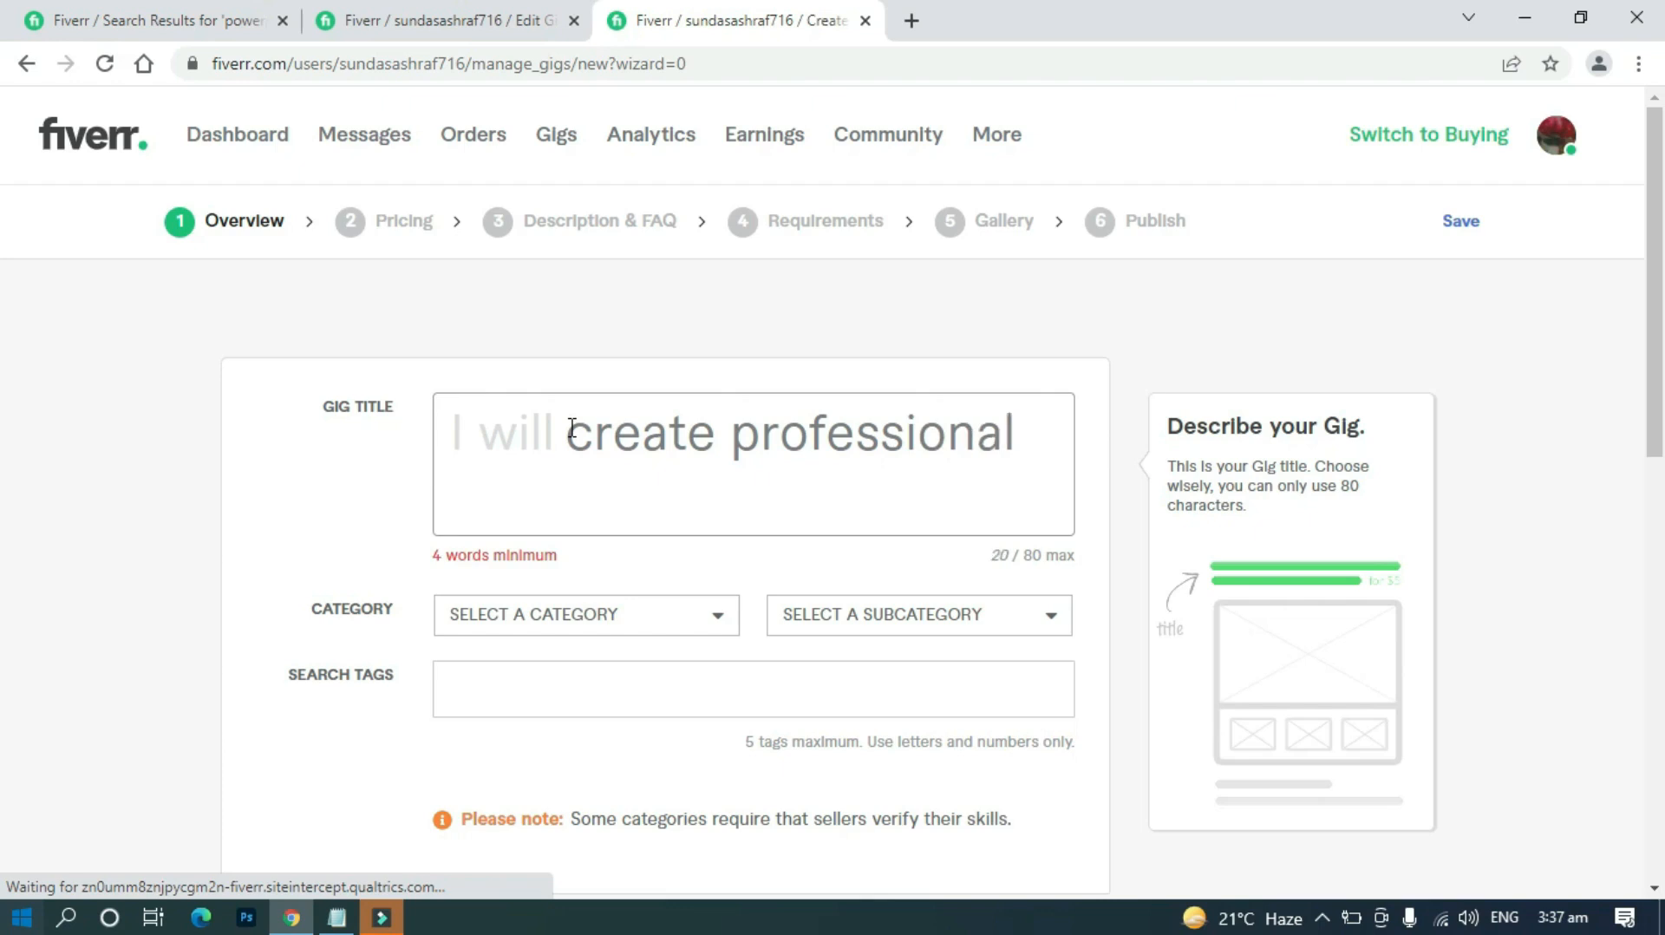
type("powerpo")
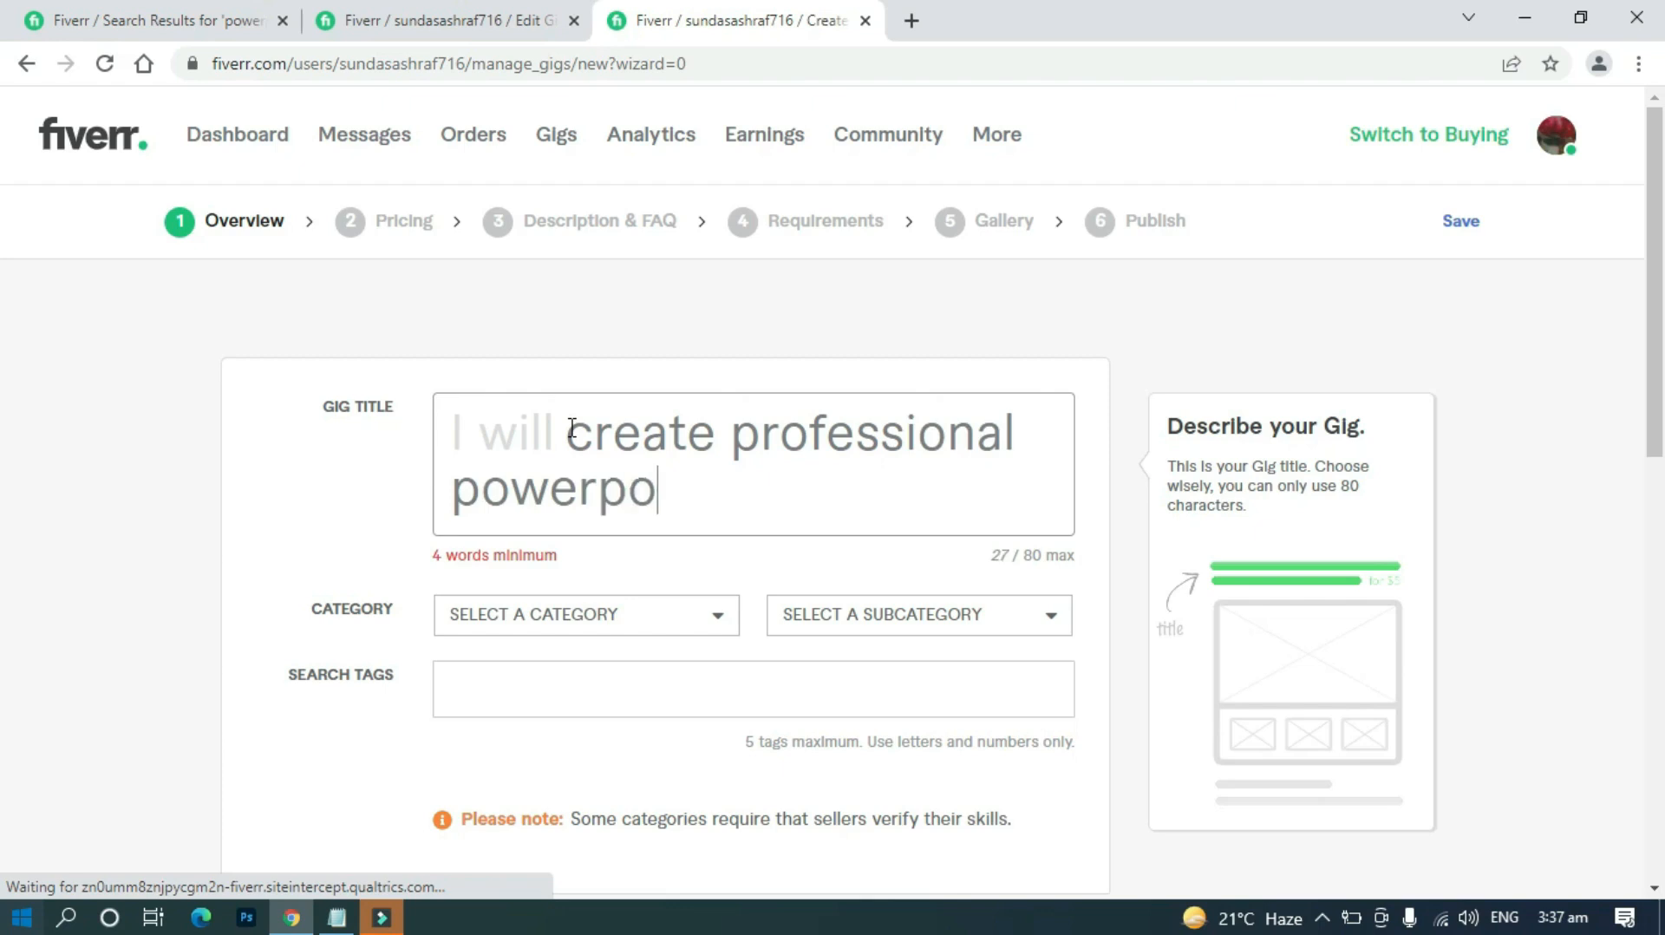
type("int")
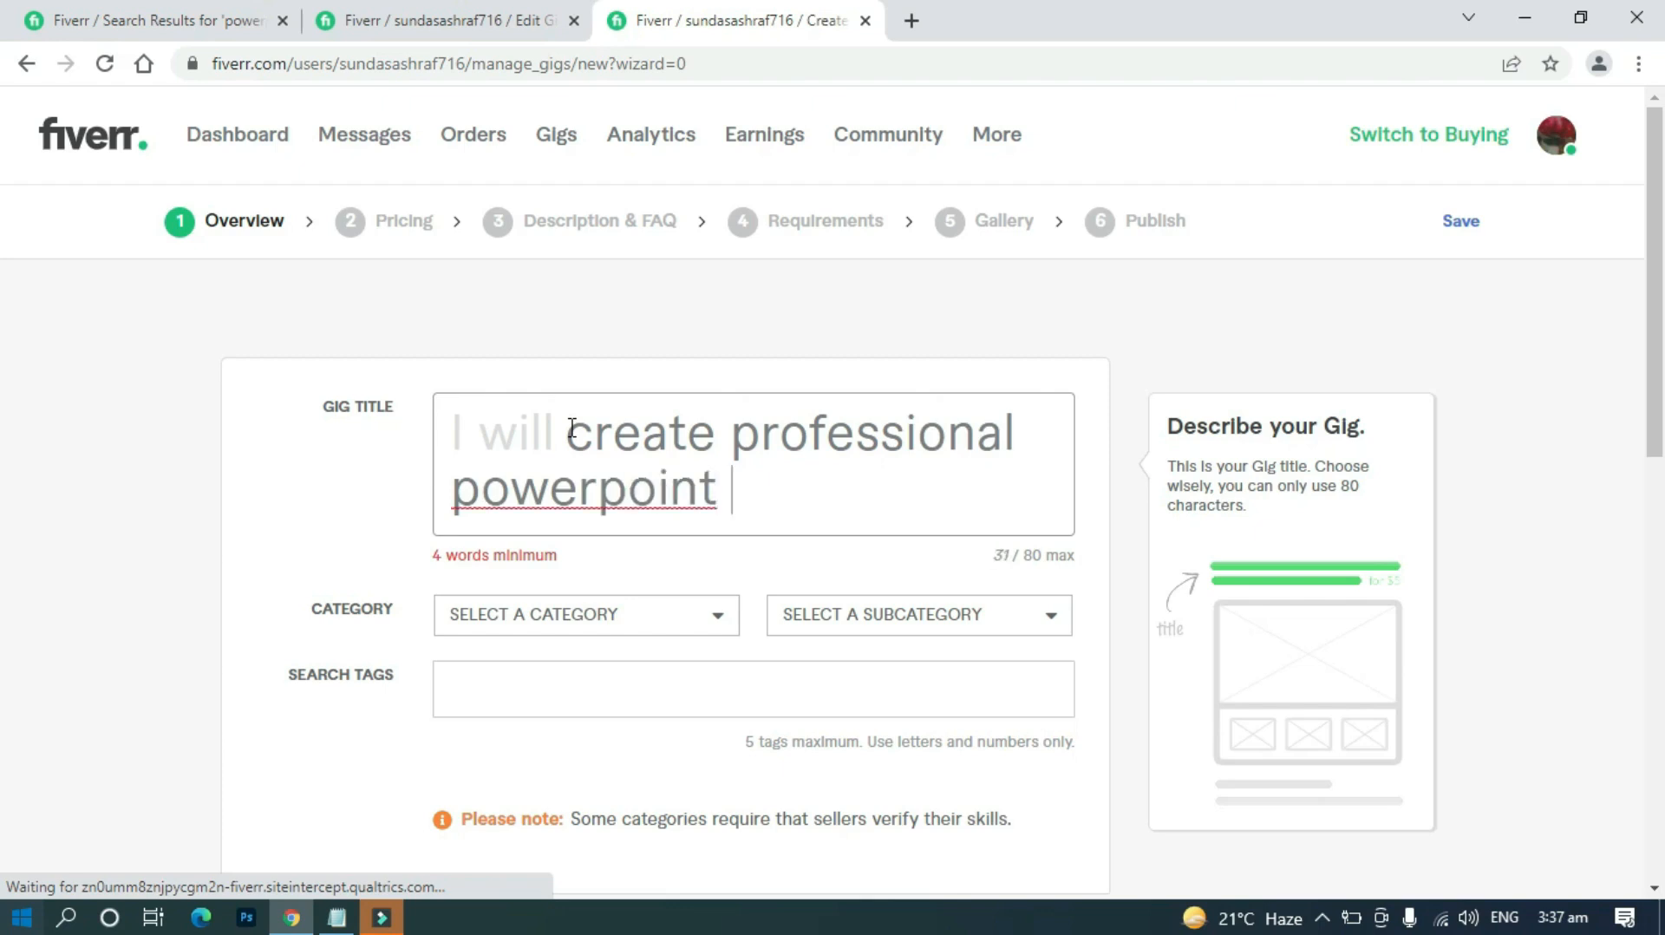
right_click(565, 502)
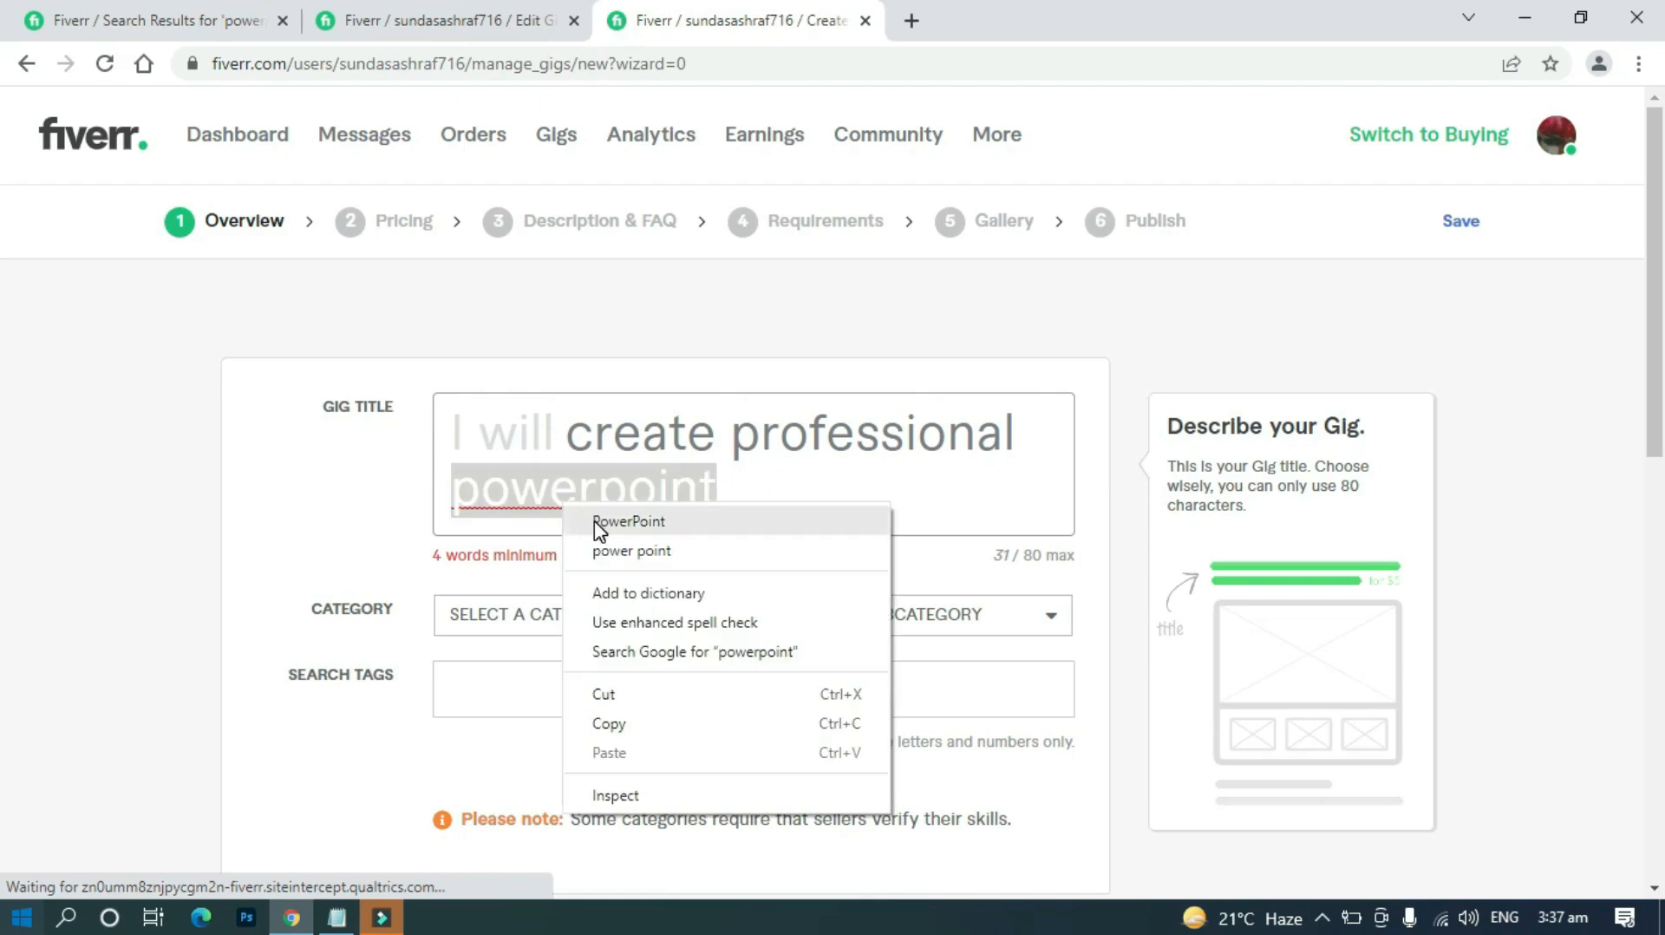
left_click(608, 524)
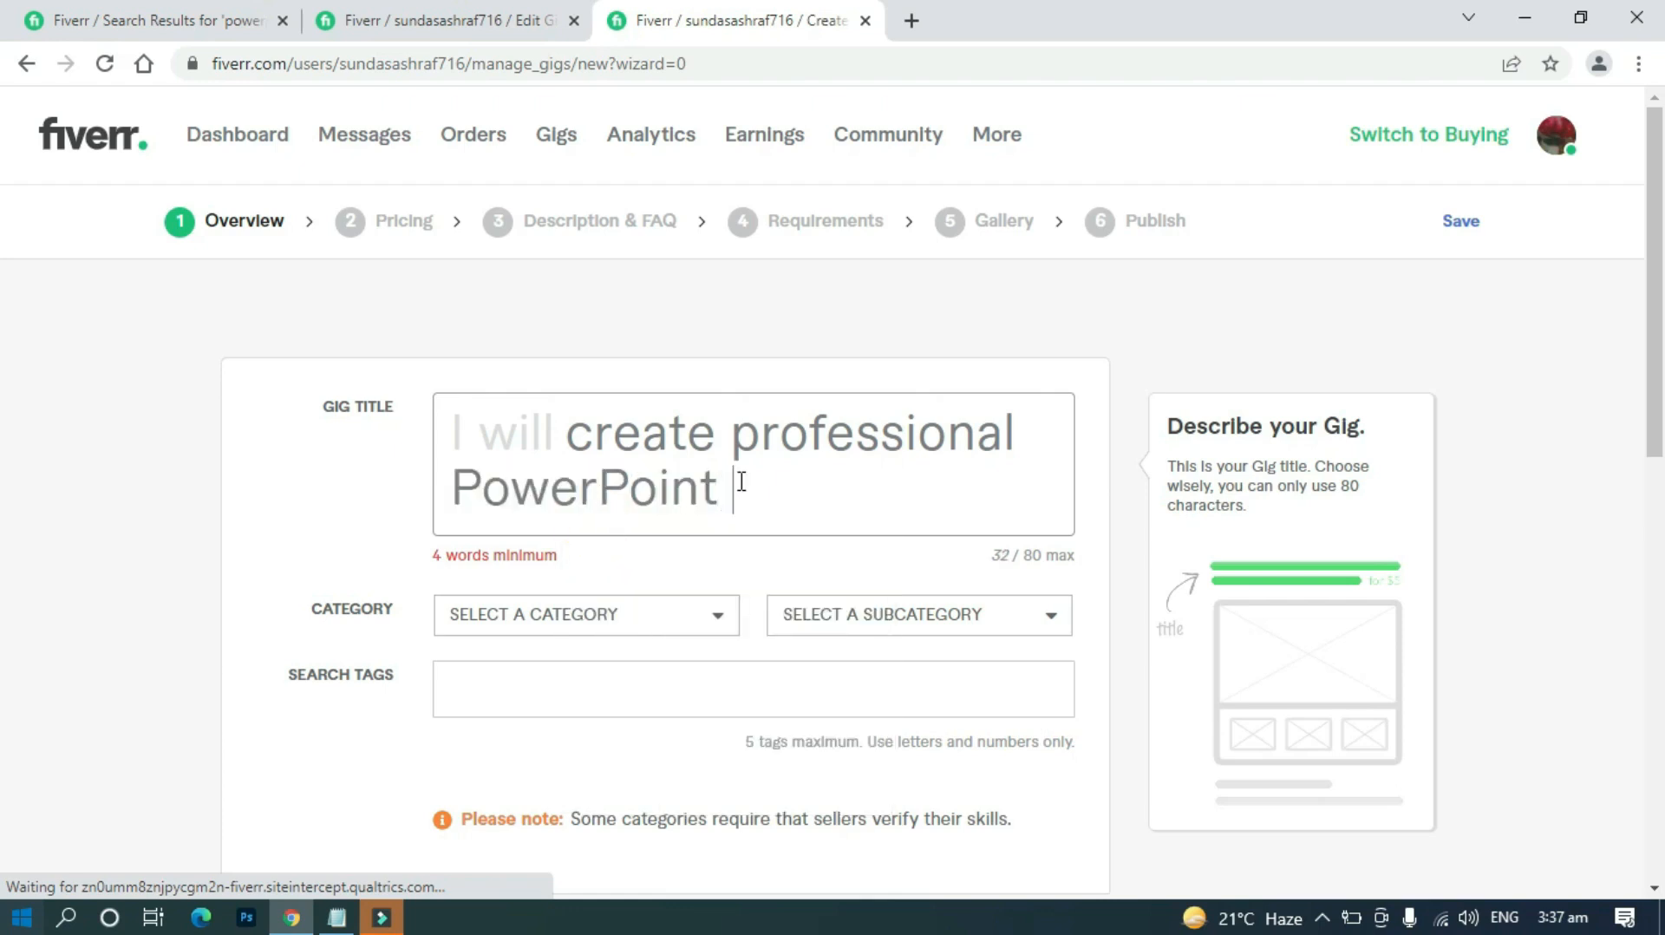
Complete the gig title with "presentation slide", applying the suggested spelling correction to "presentation"
type("pre")
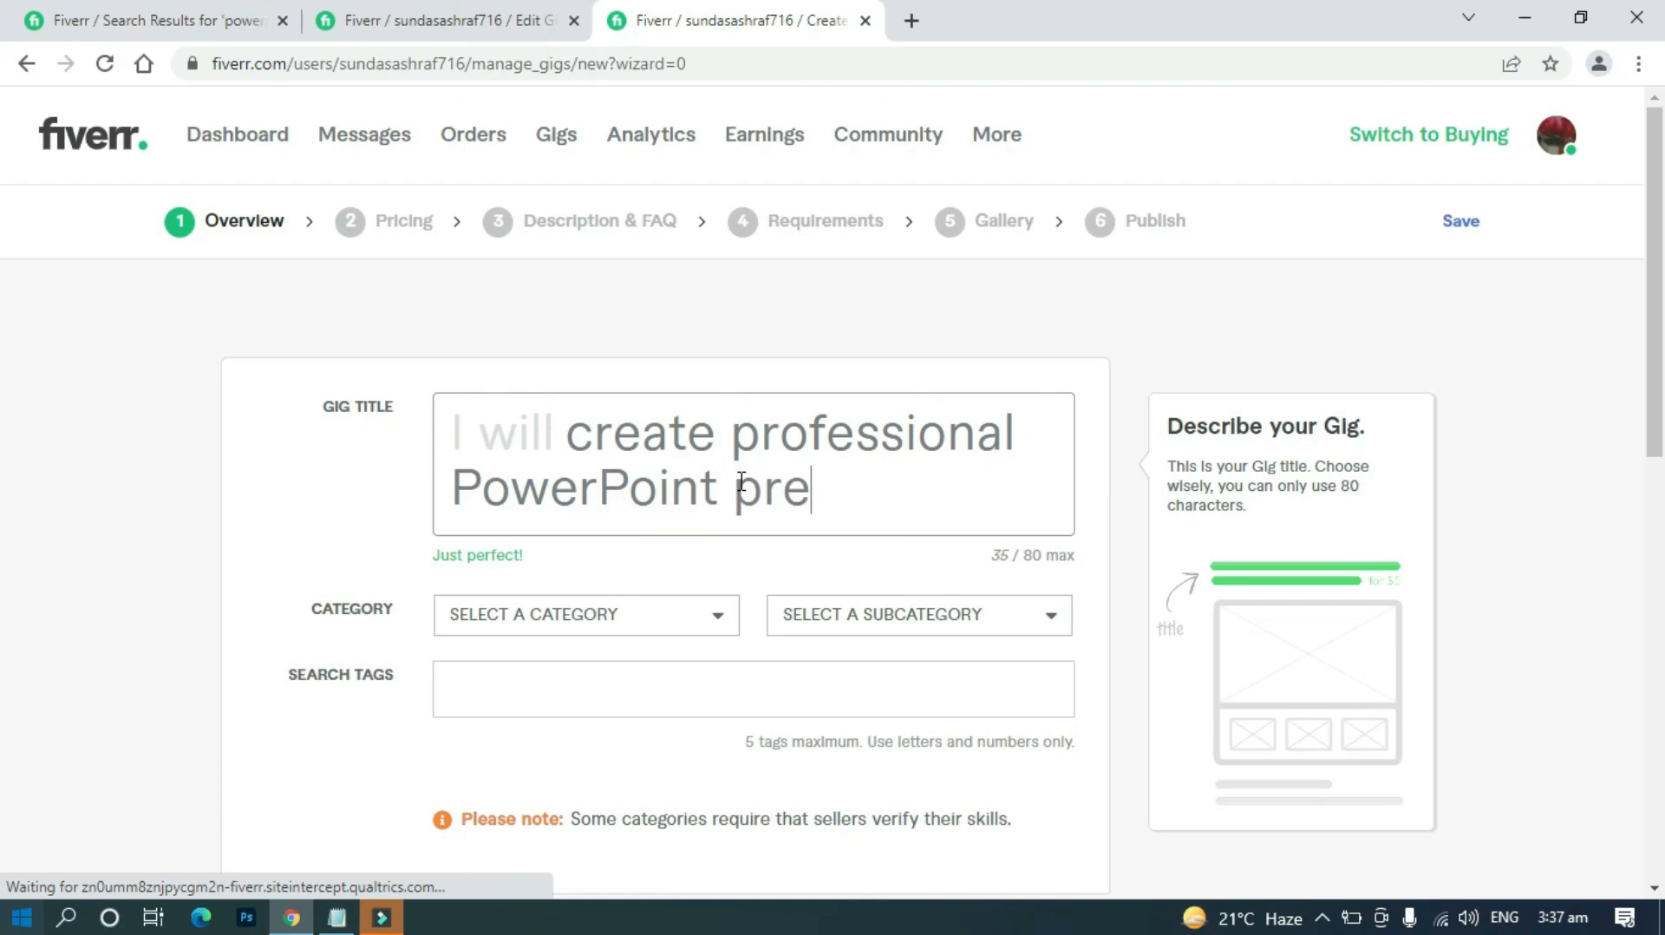
type("sention")
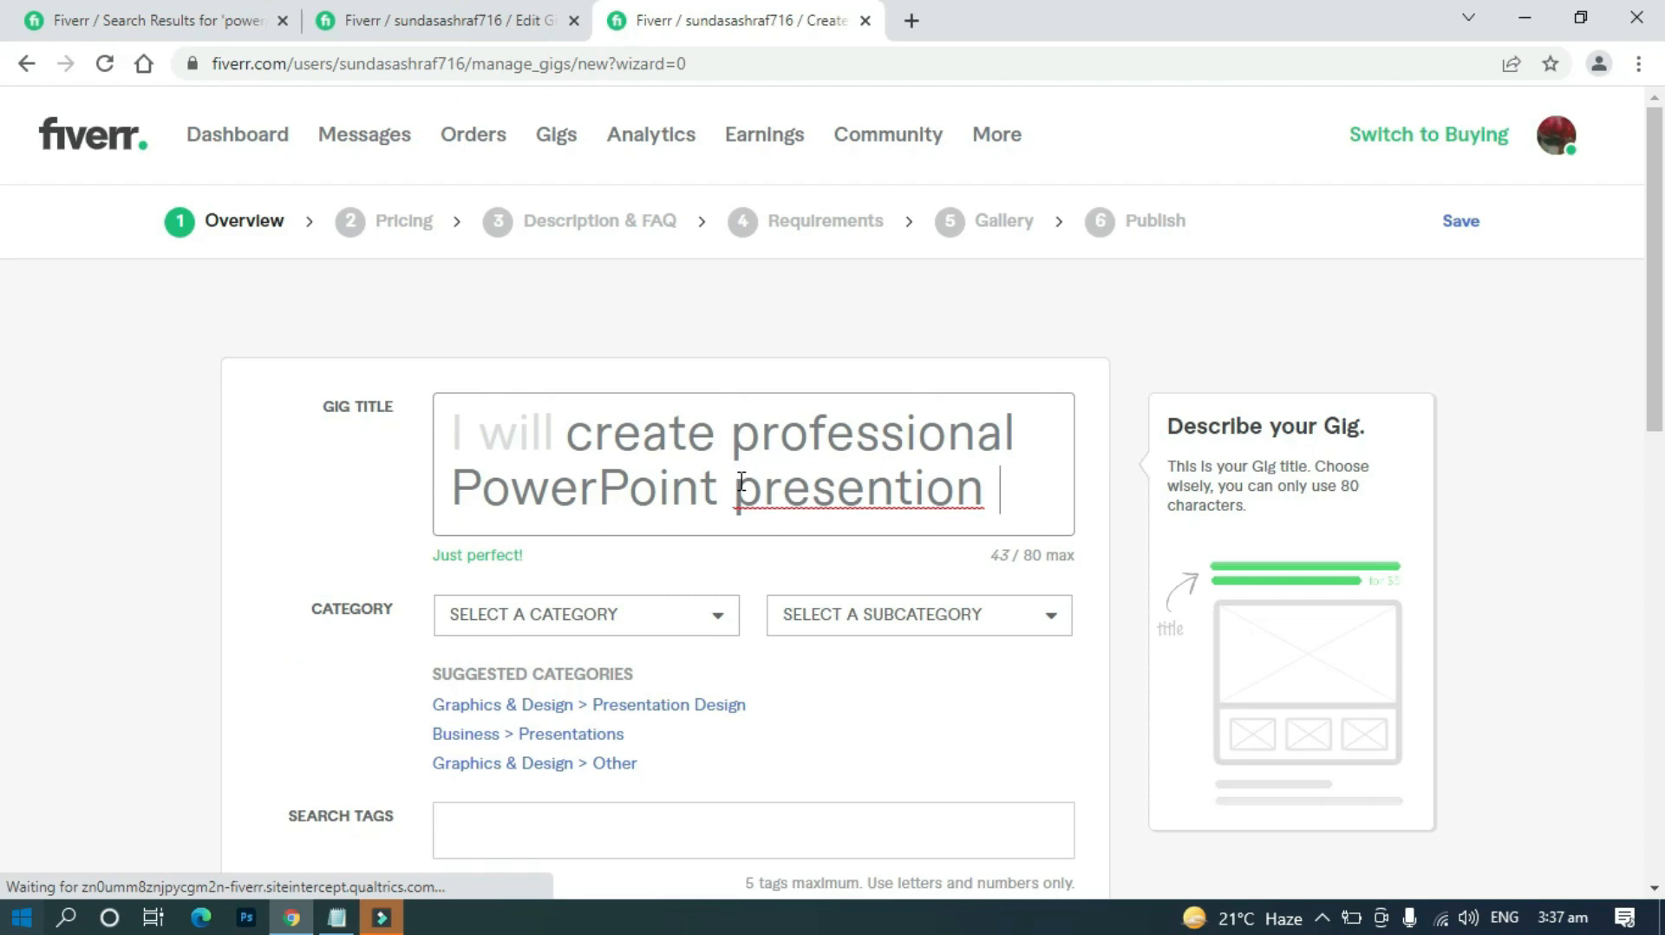
type("slide")
right_click(775, 466)
left_click(845, 480)
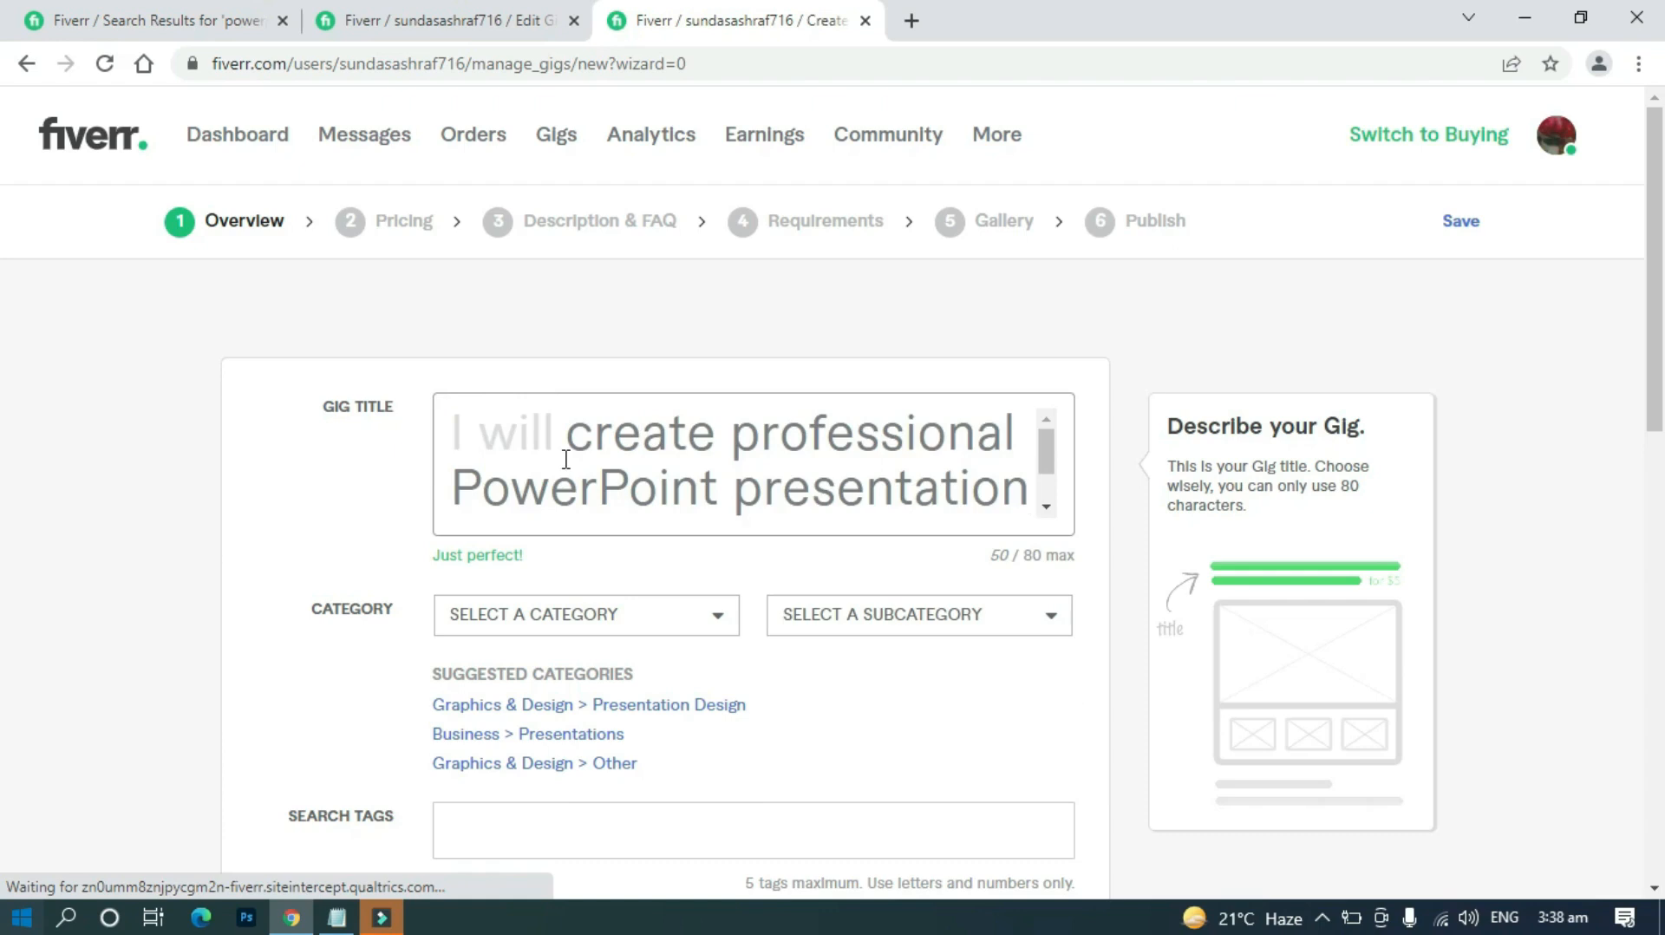
scroll(565, 459, "down", 1)
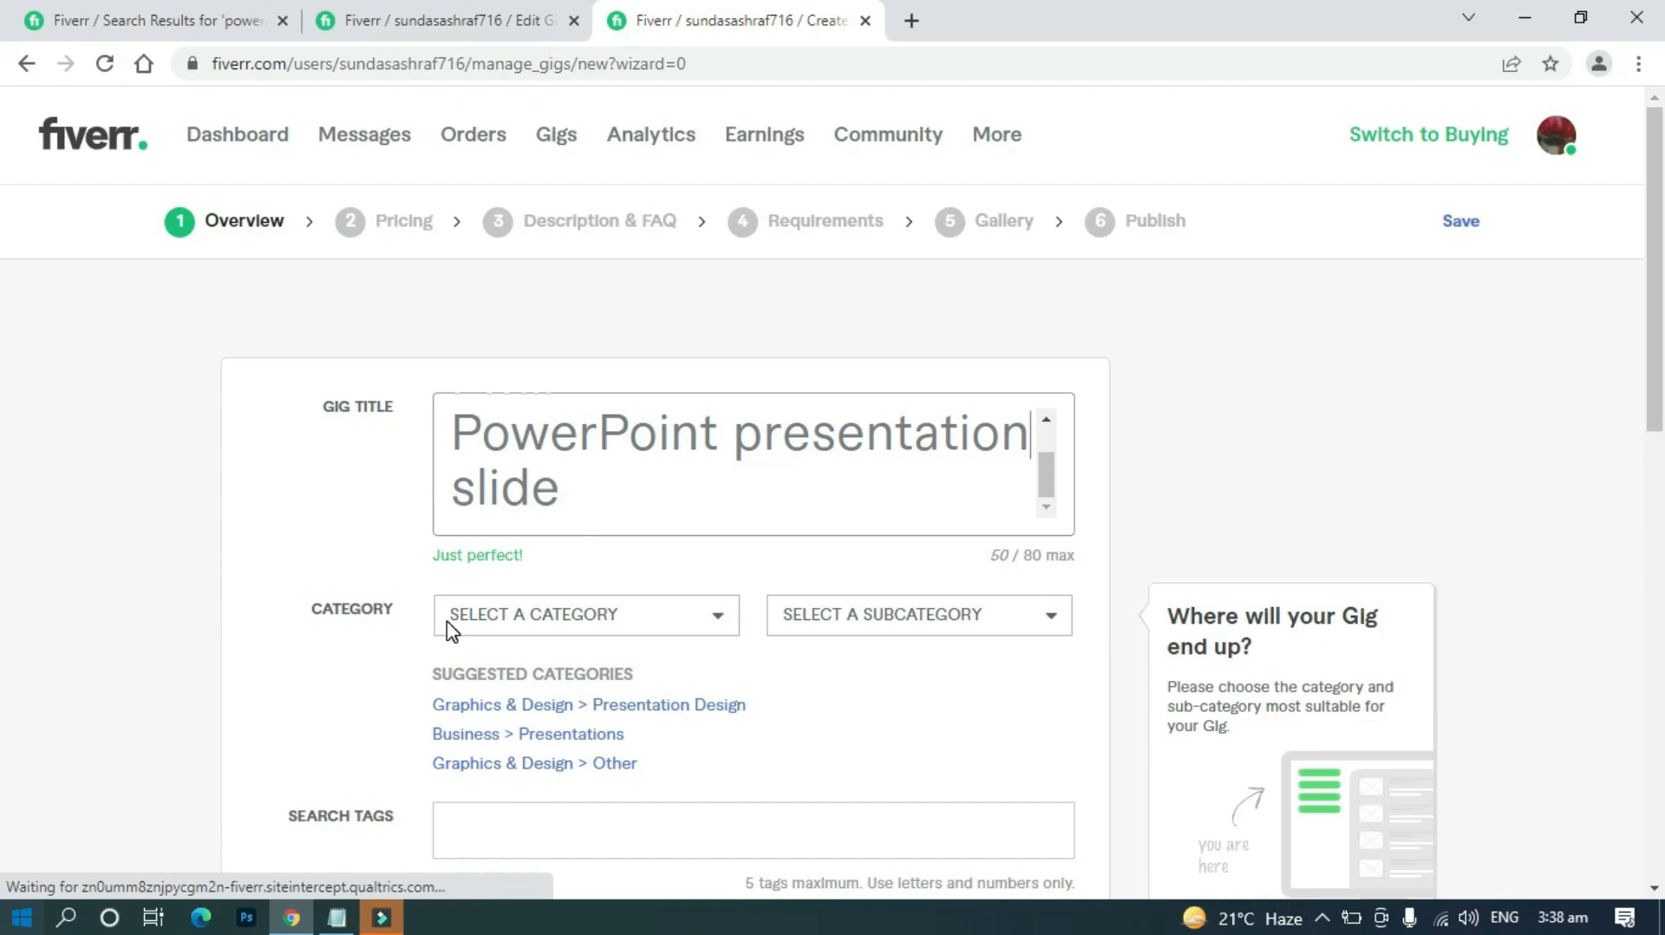
Set the gig's category to Graphics & Design and its subcategory to Presentation Design
left_click(715, 630)
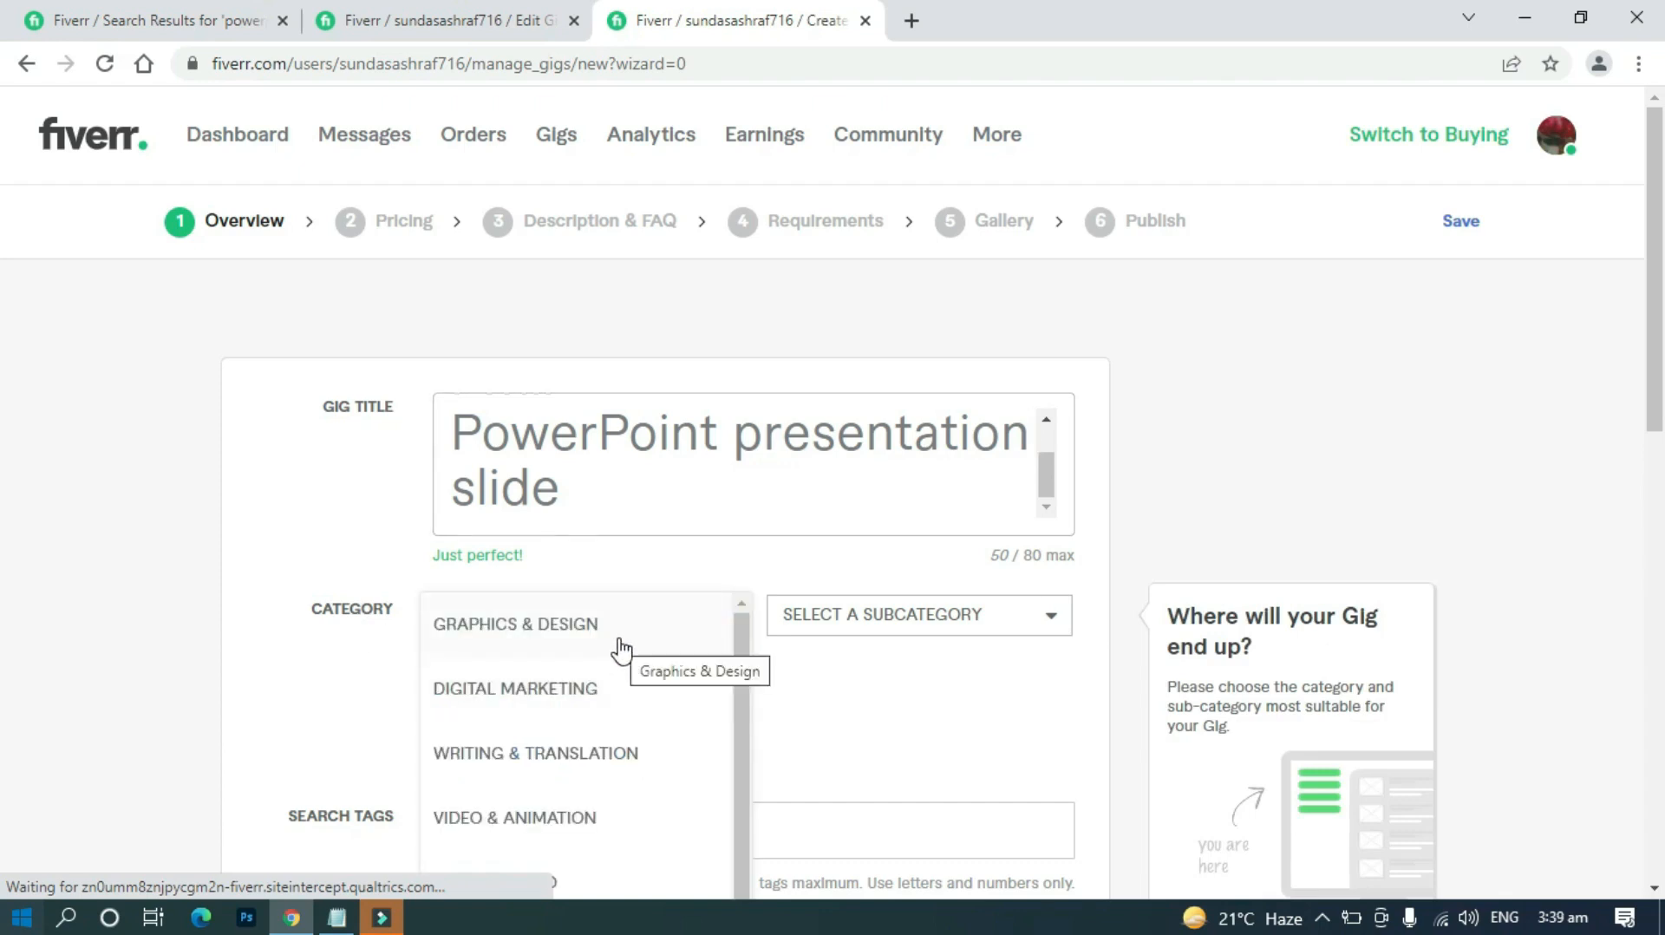
scroll(621, 649, "down", 3)
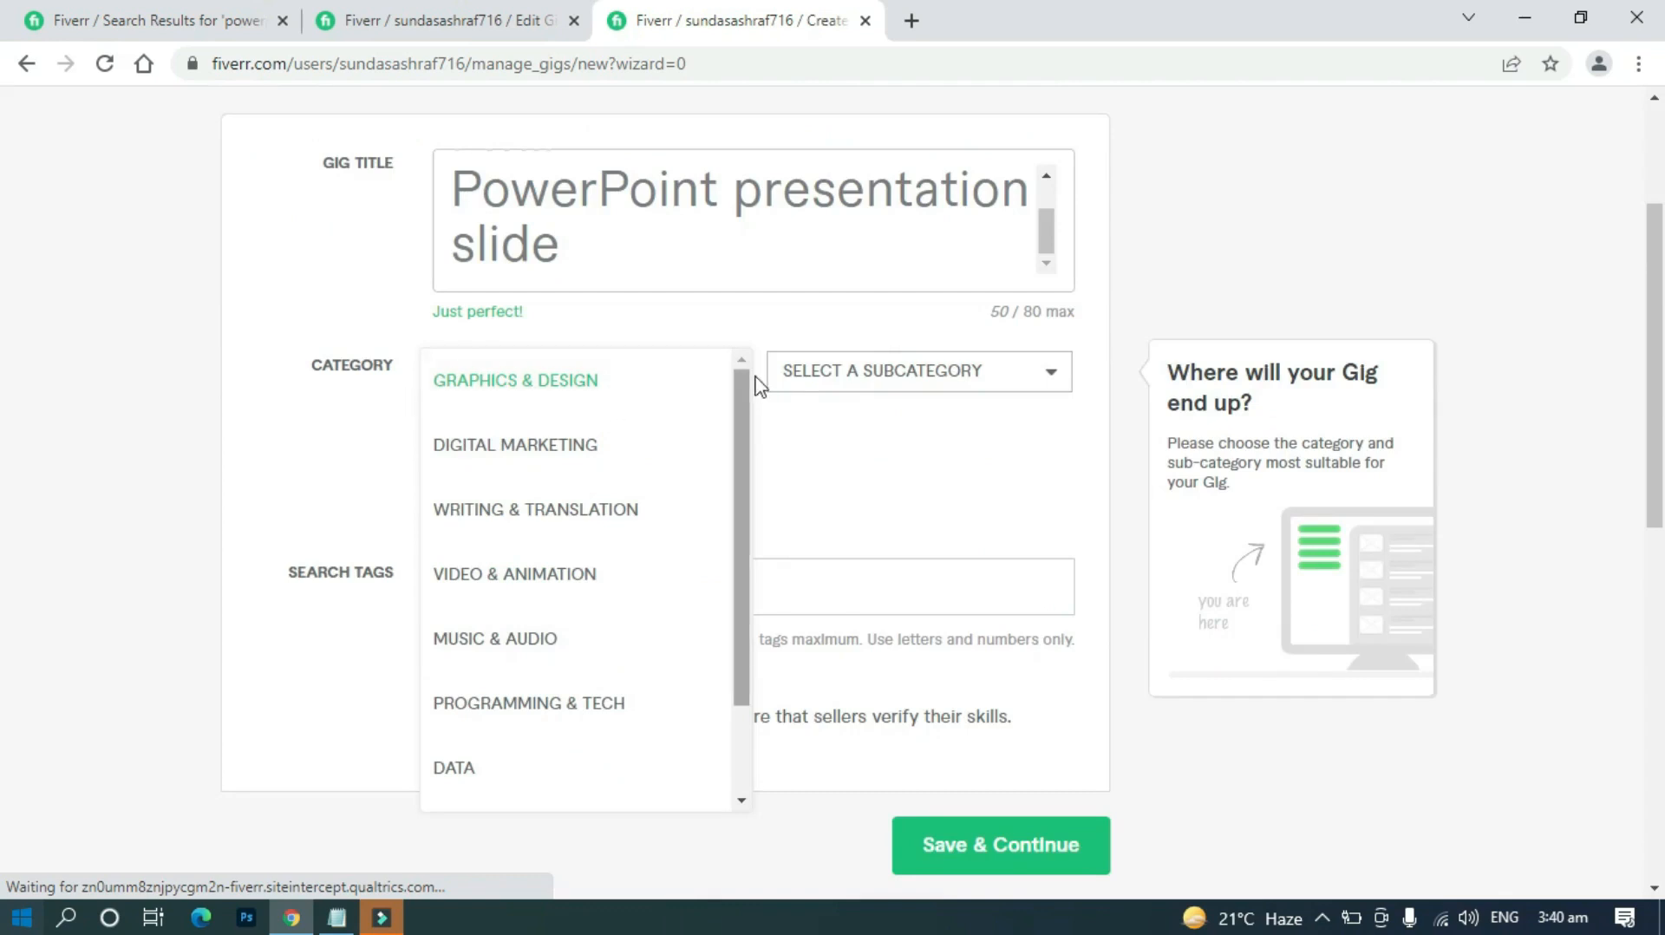
left_click(1047, 378)
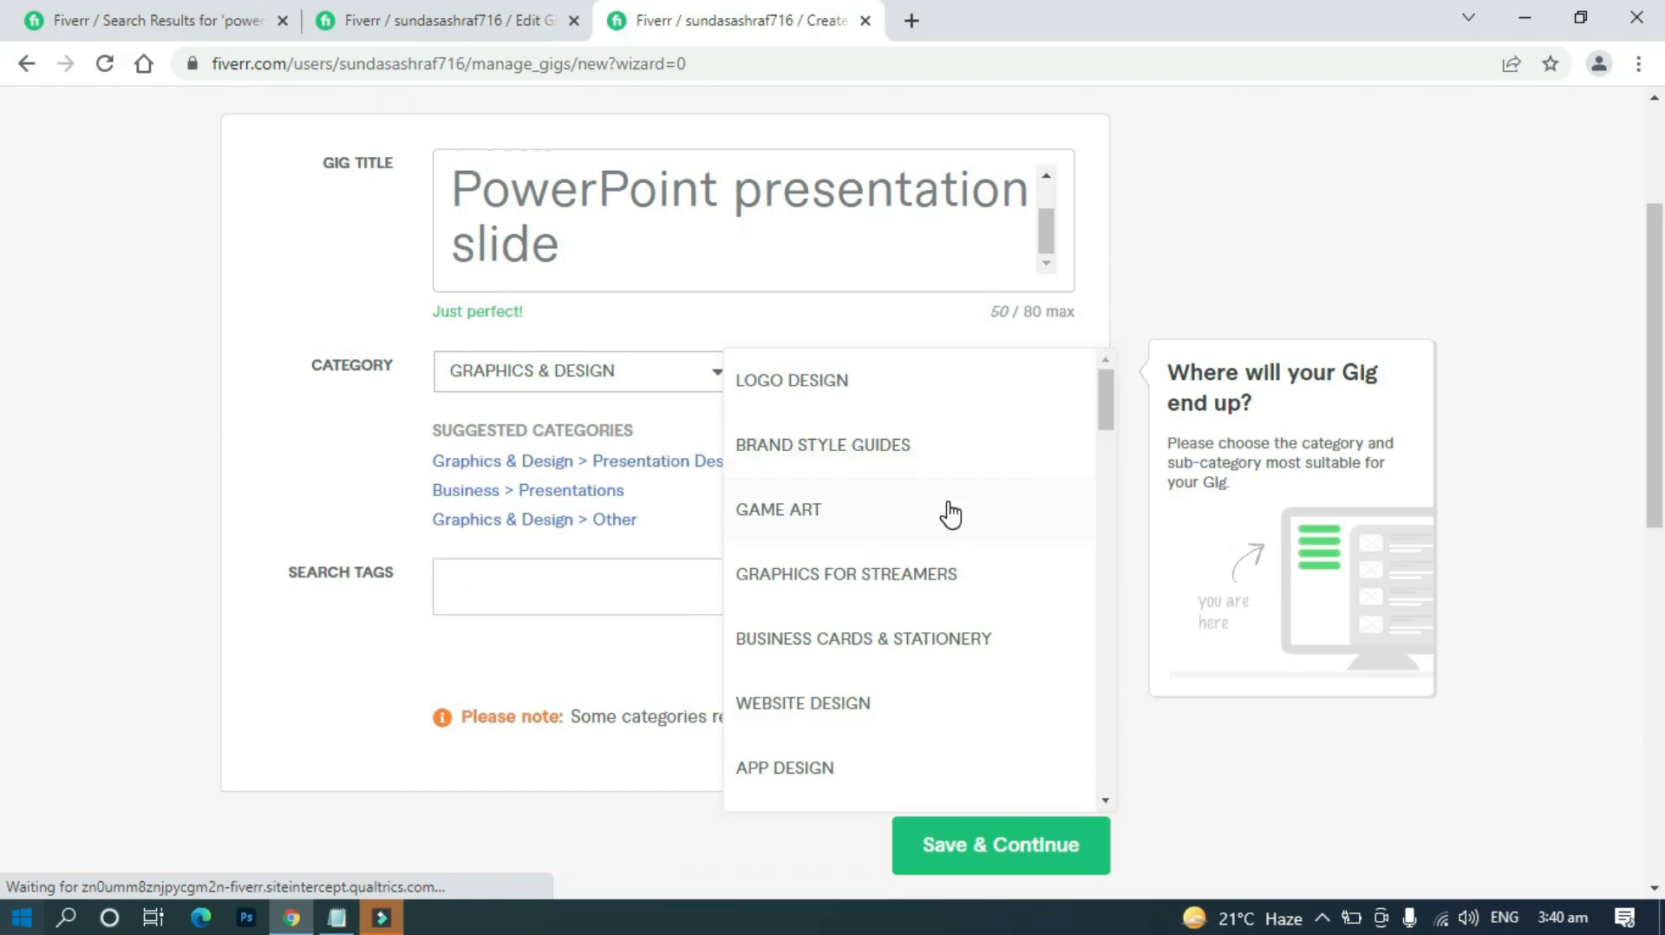
scroll(951, 513, "down", 3)
scroll(951, 513, "down", 3)
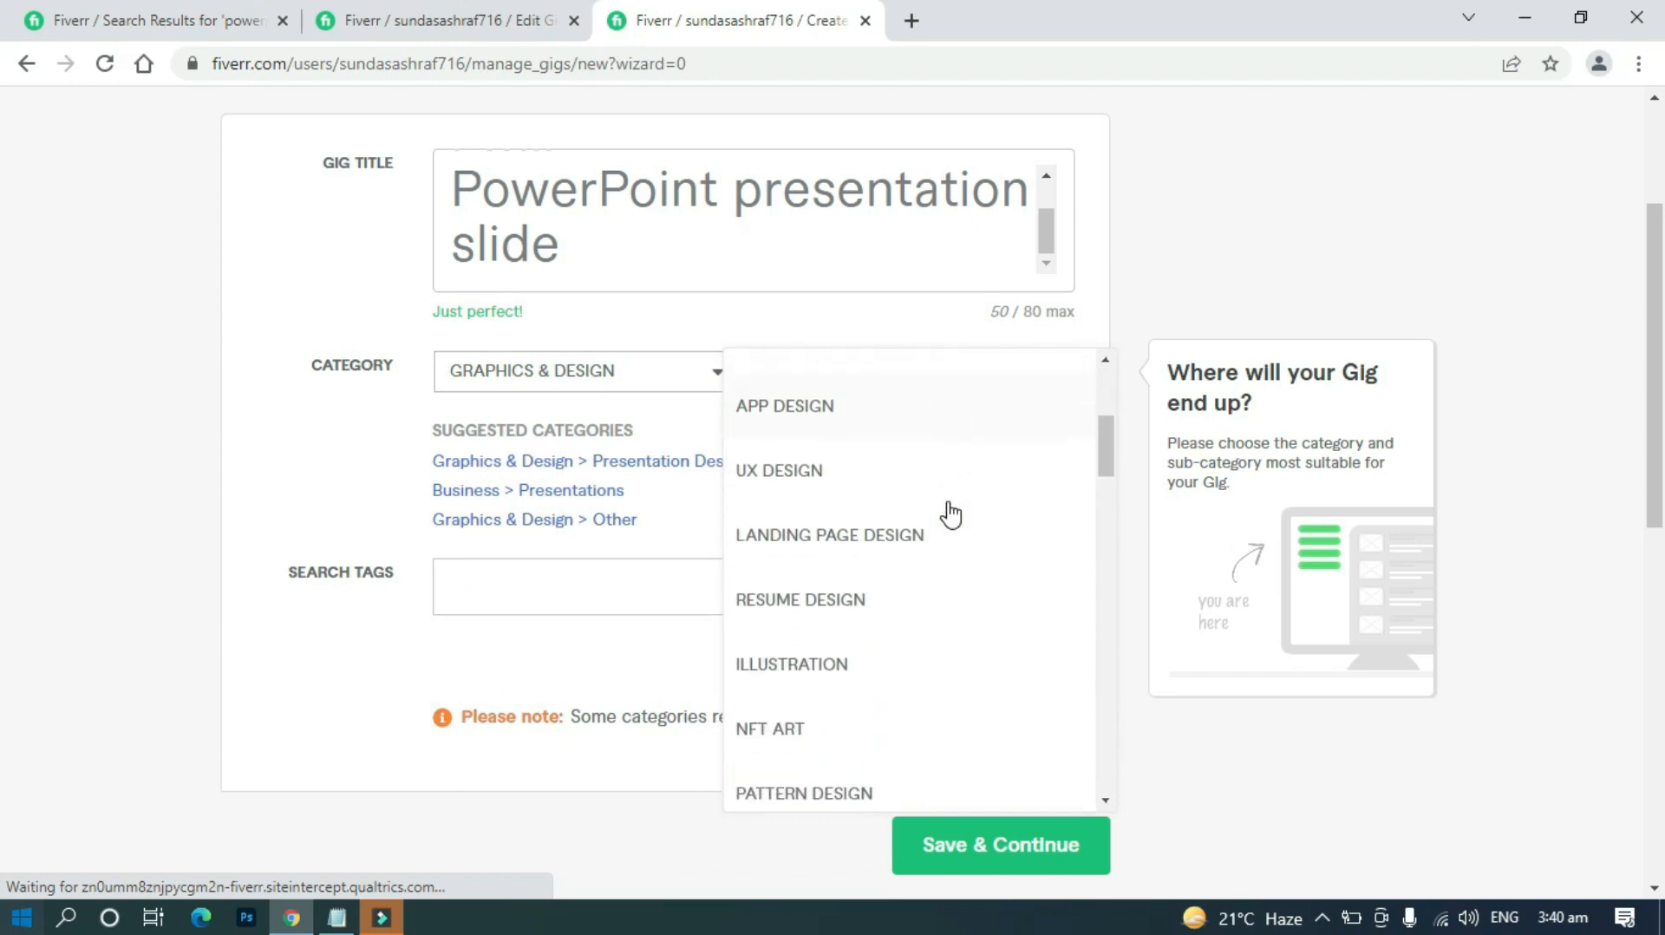
left_click_drag(1105, 485, 1075, 747)
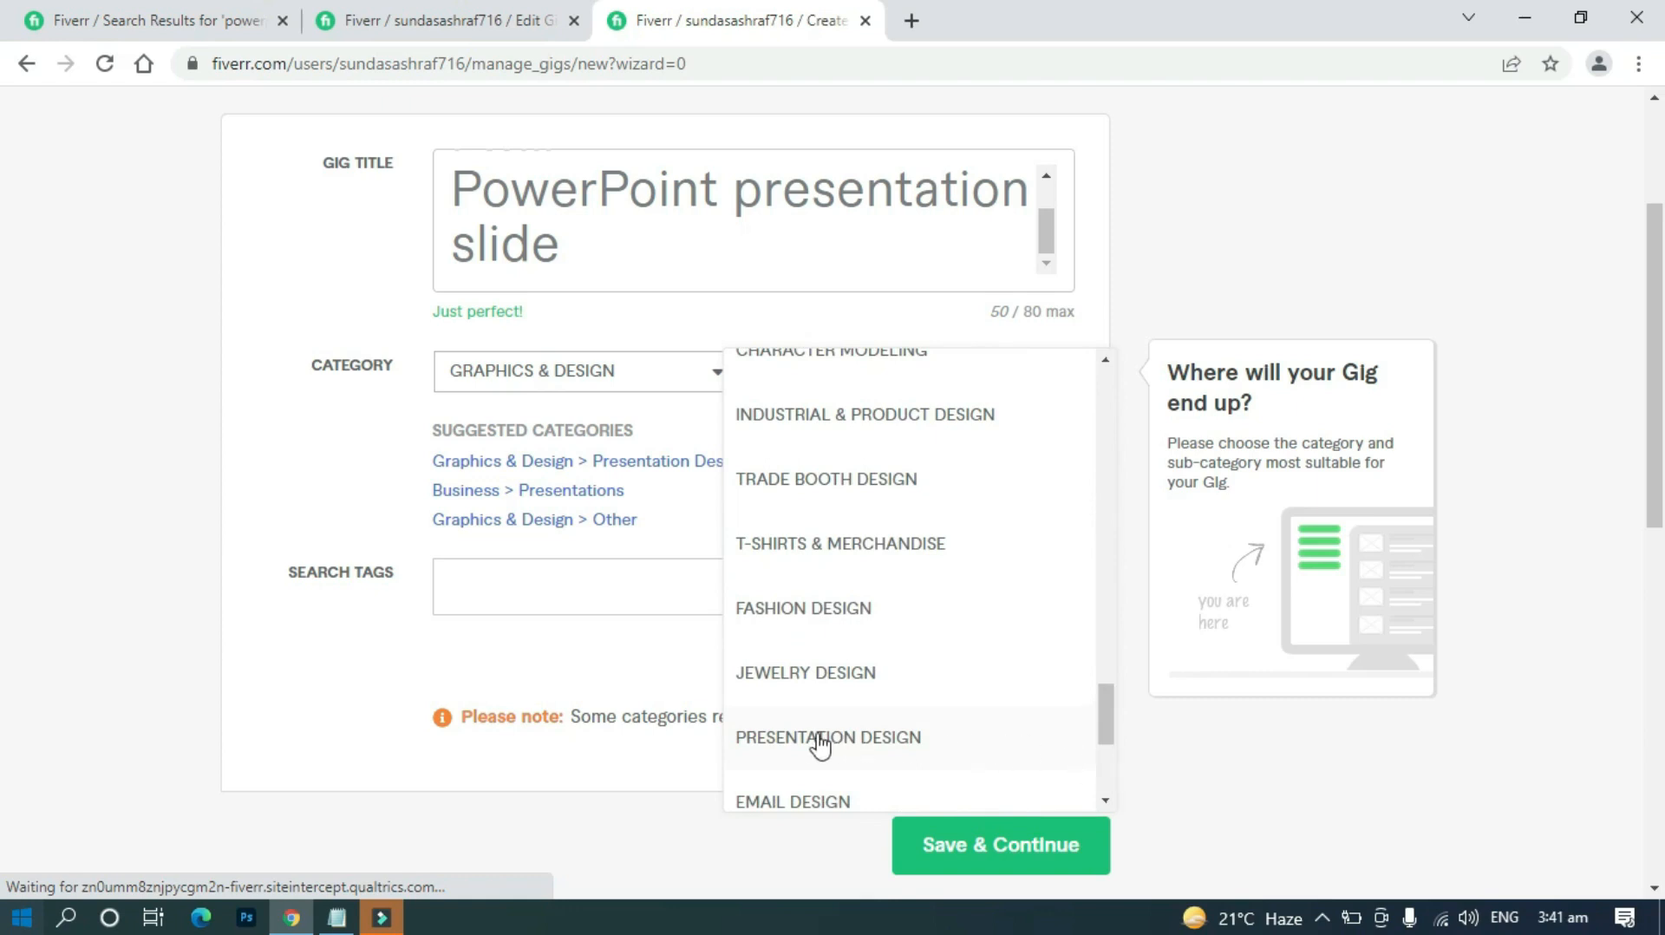
left_click(859, 748)
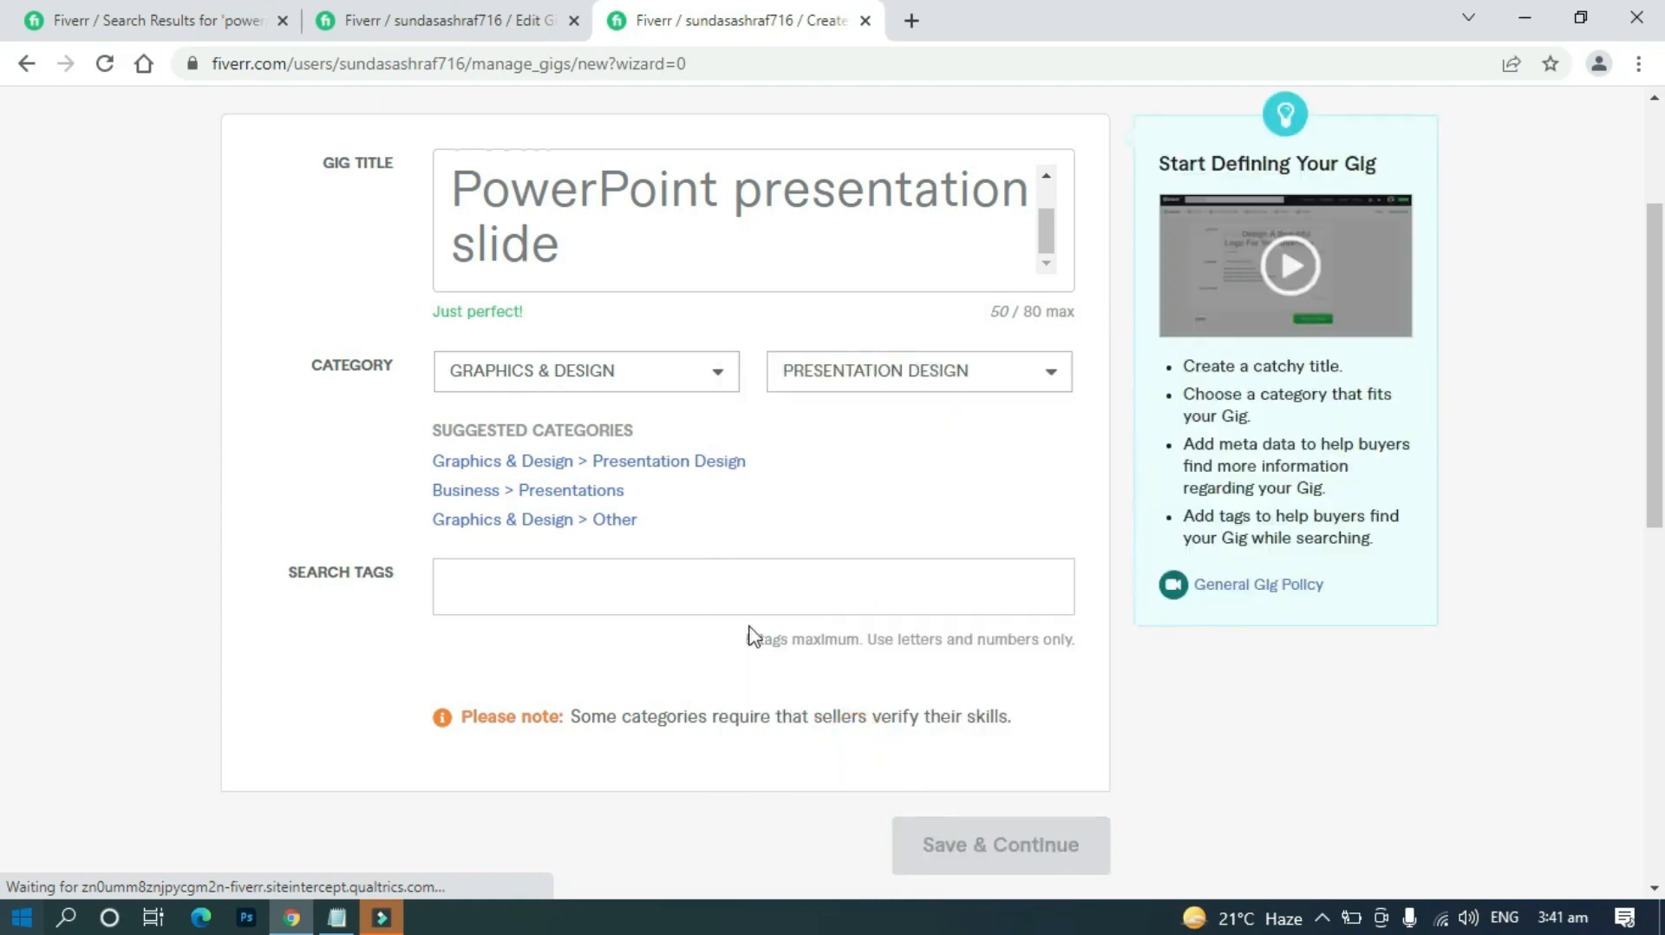
Set the service type to Full presentation design and select Marketing, Business proposal and Education/Training as the purposes
scroll(607, 569, "down", 2)
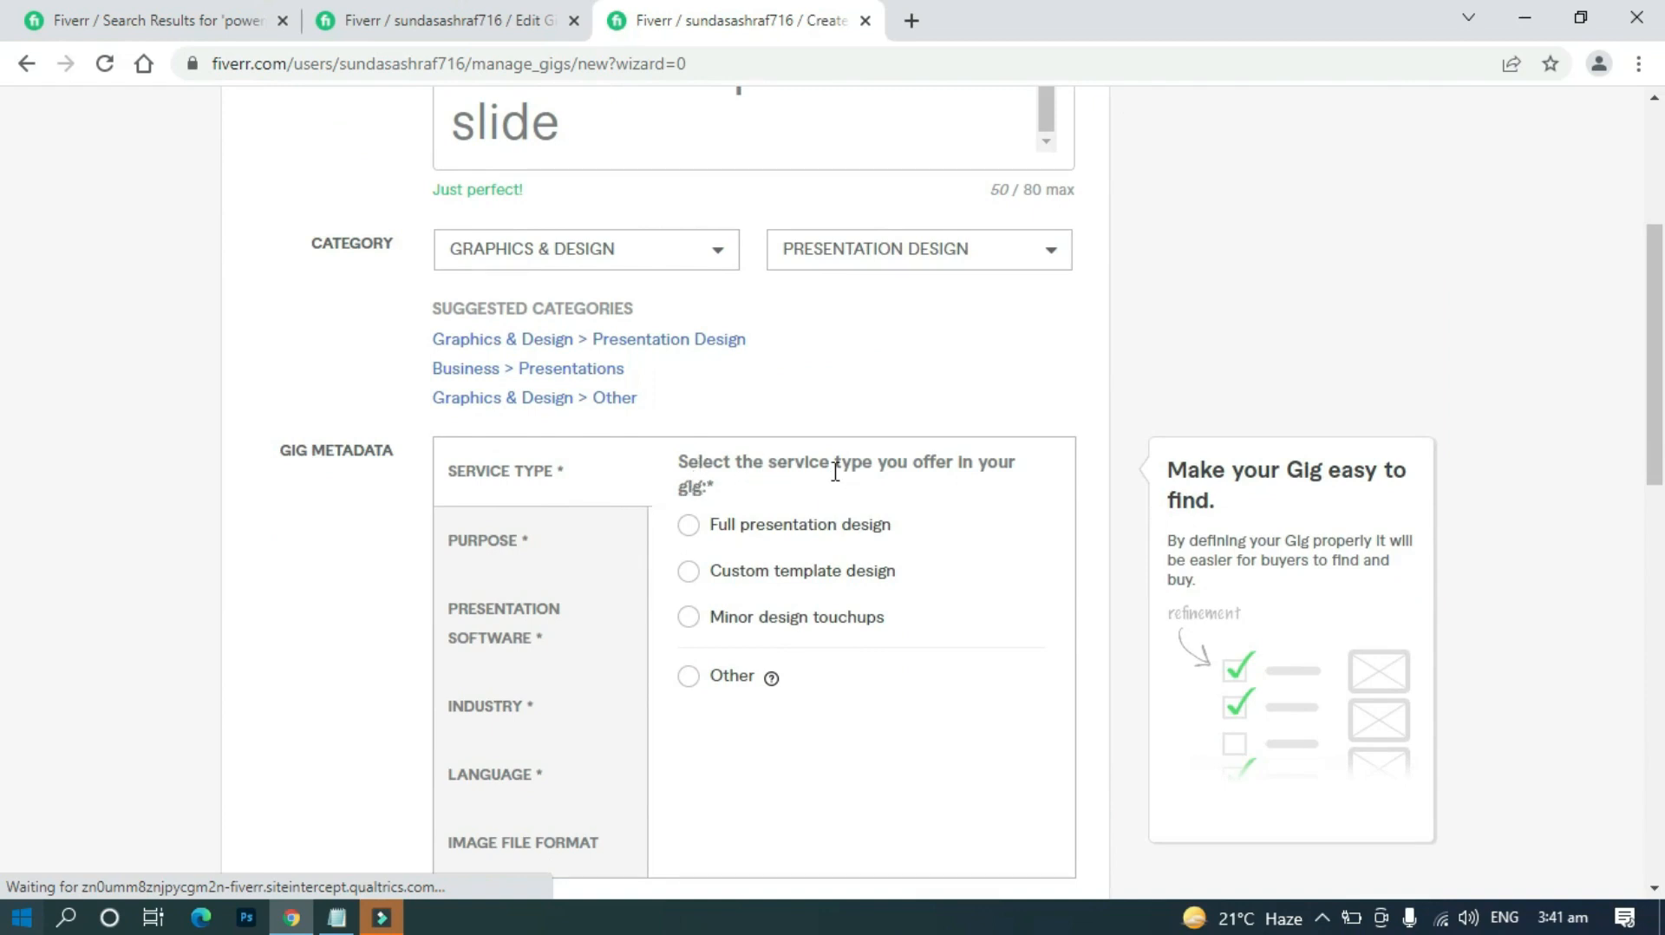
left_click(689, 539)
left_click(486, 562)
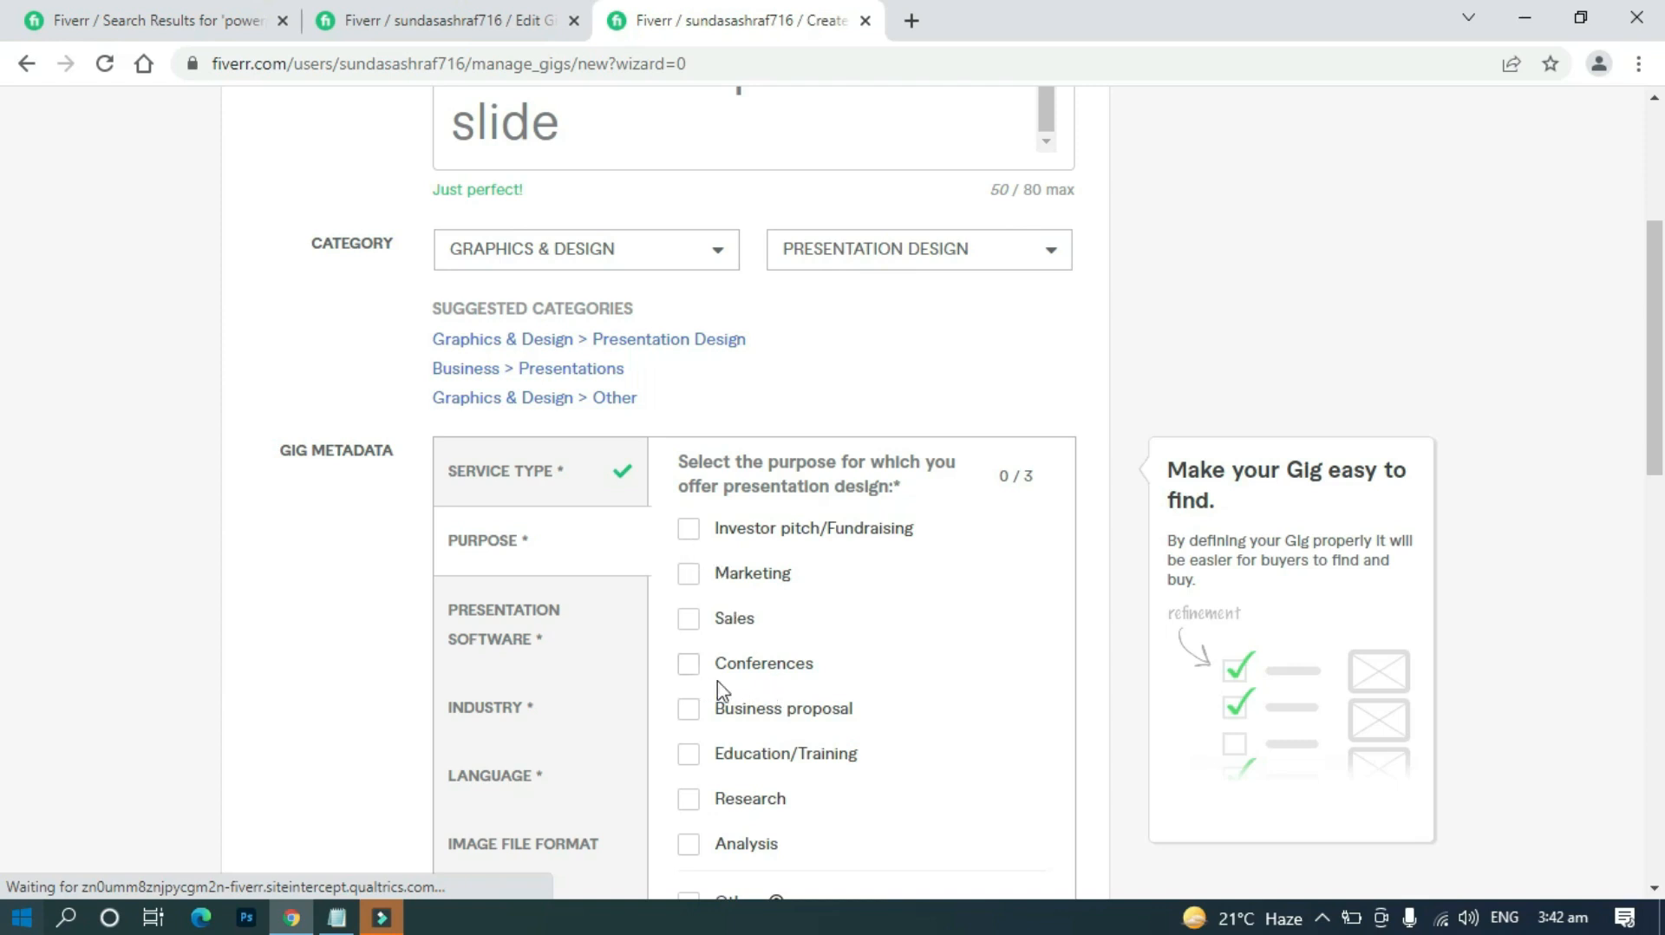
left_click(687, 709)
left_click(686, 575)
scroll(746, 686, "down", 2)
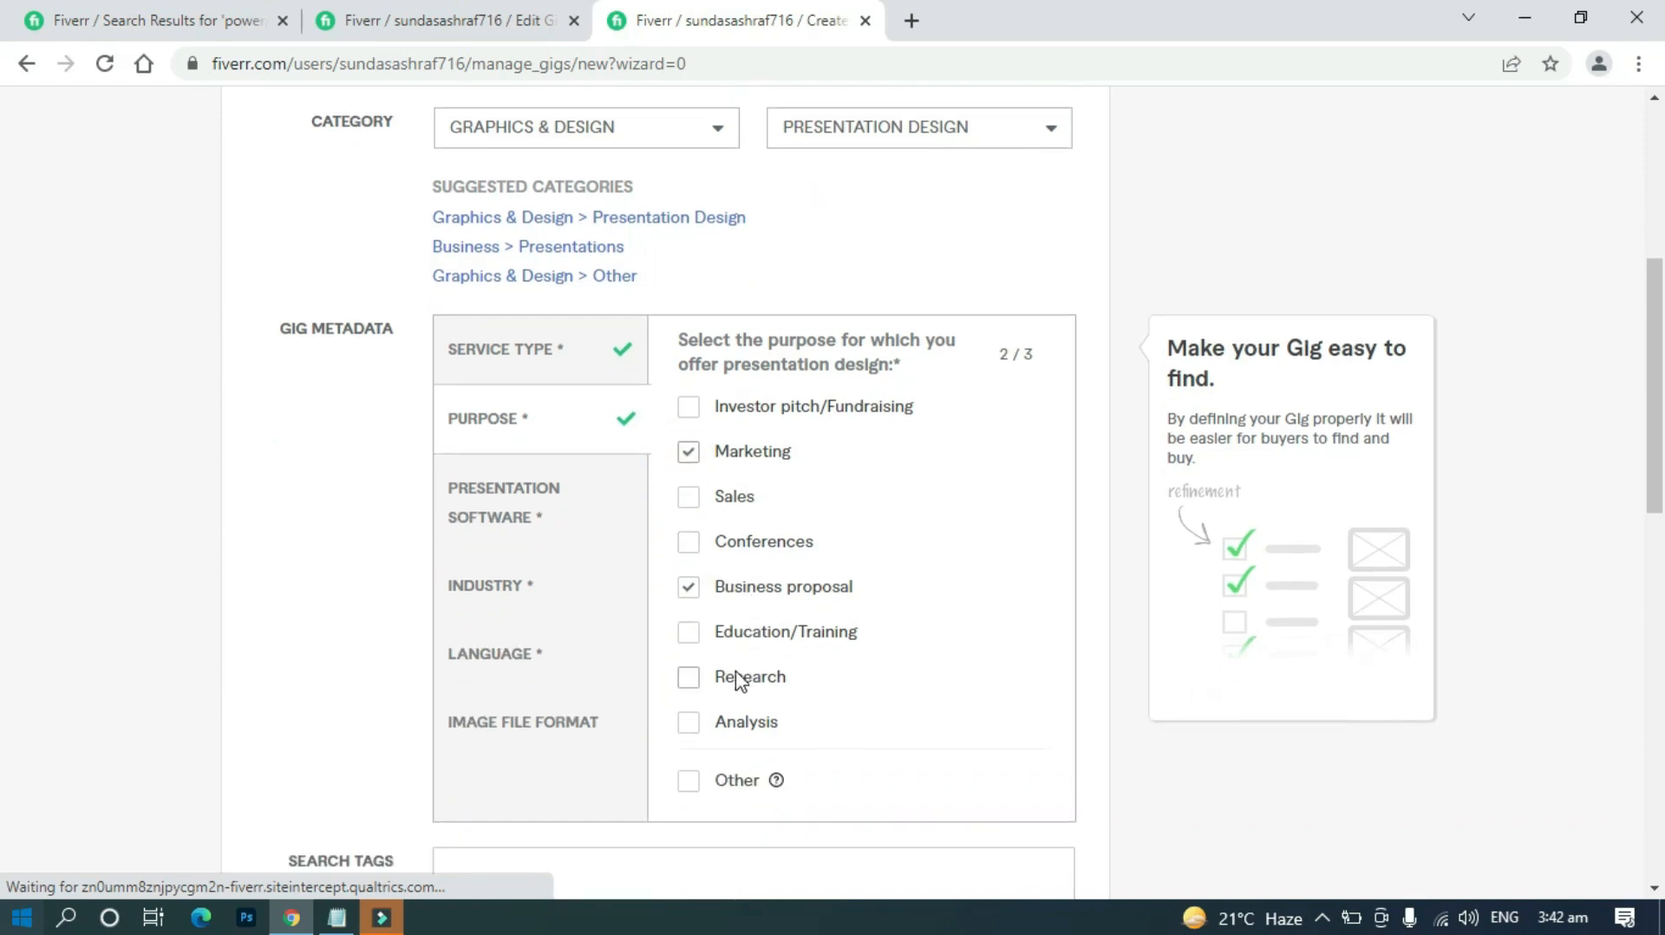
left_click(702, 642)
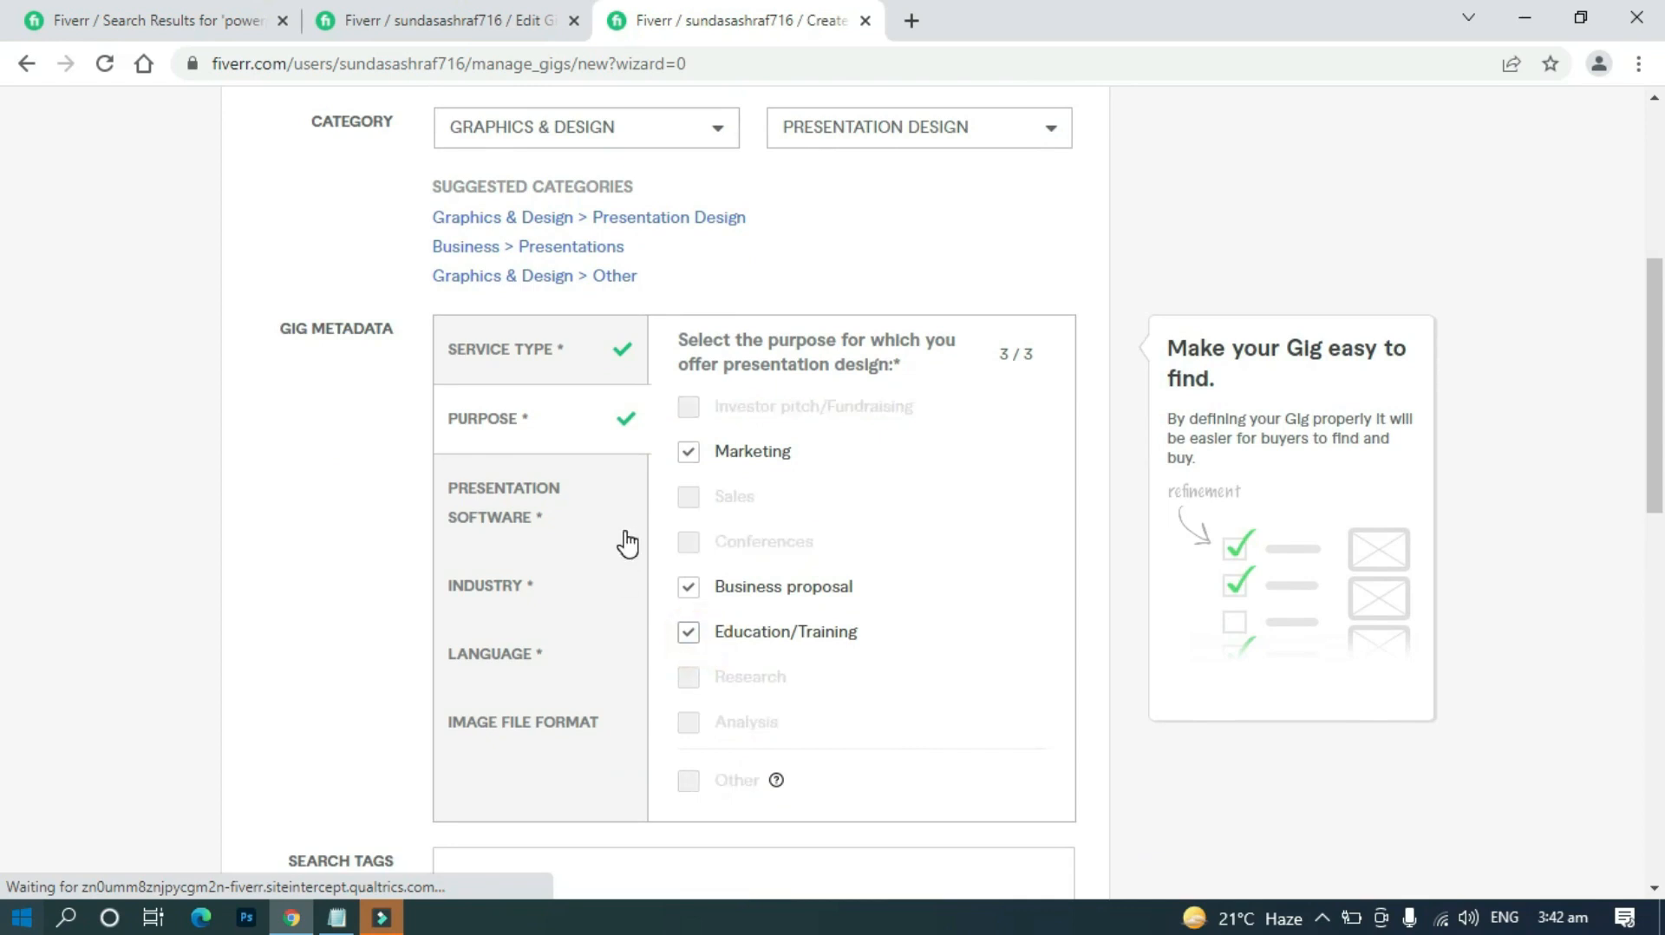
Select PowerPoint and Google Slides as the presentation software in the gig metadata
left_click(505, 532)
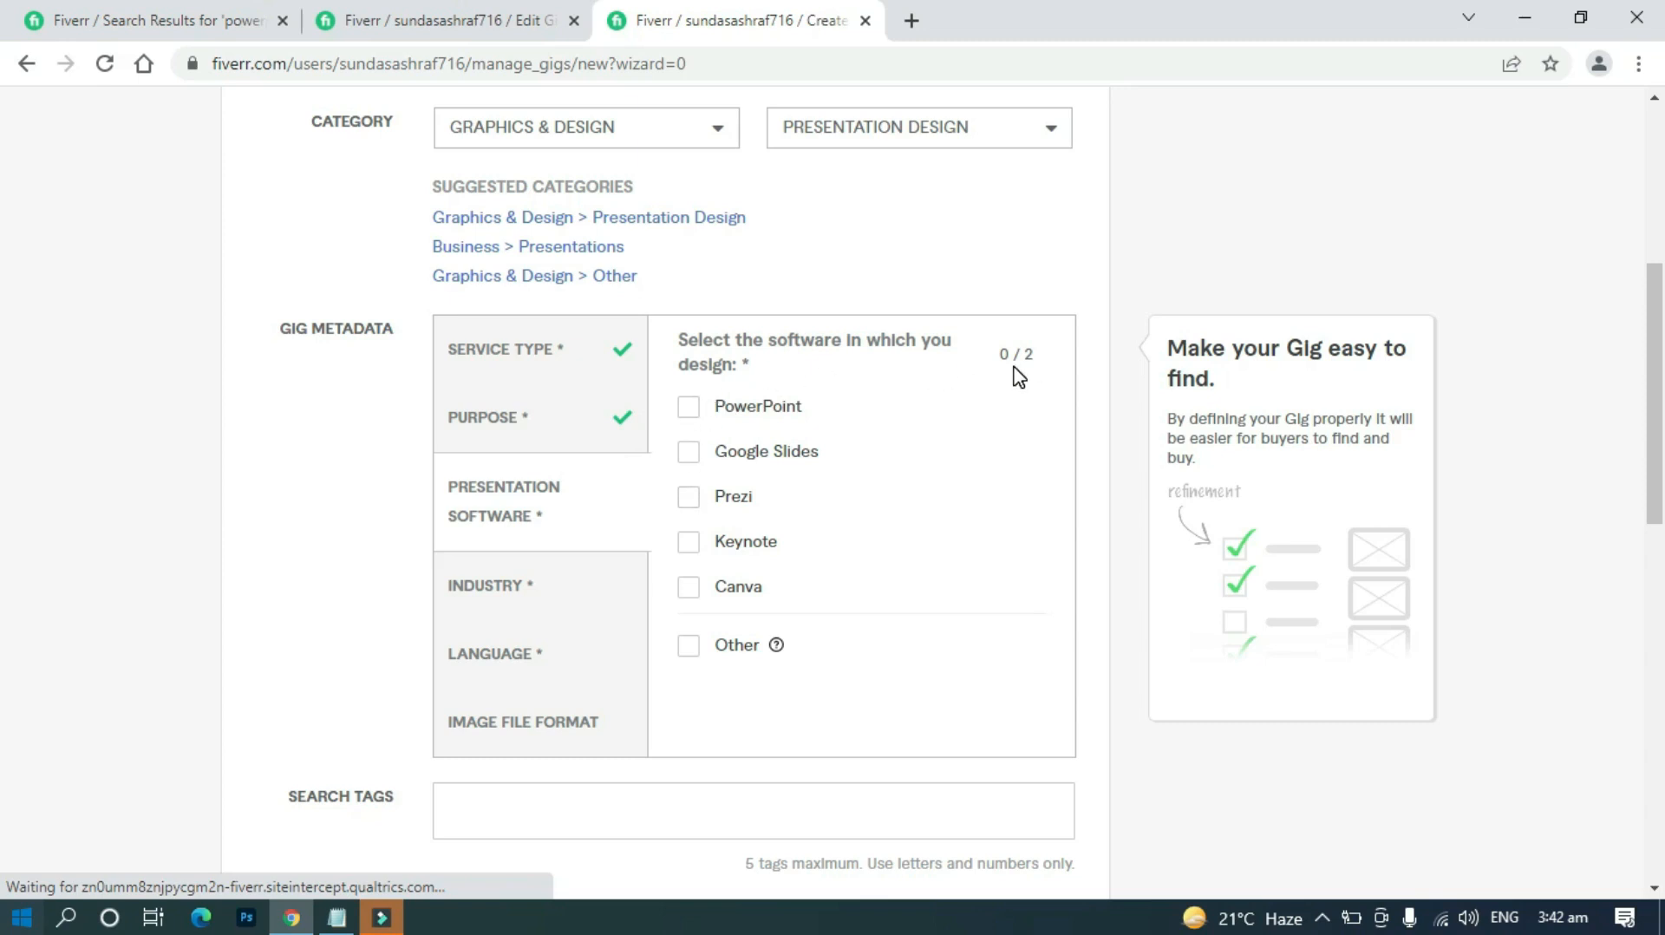
left_click(688, 411)
left_click(687, 460)
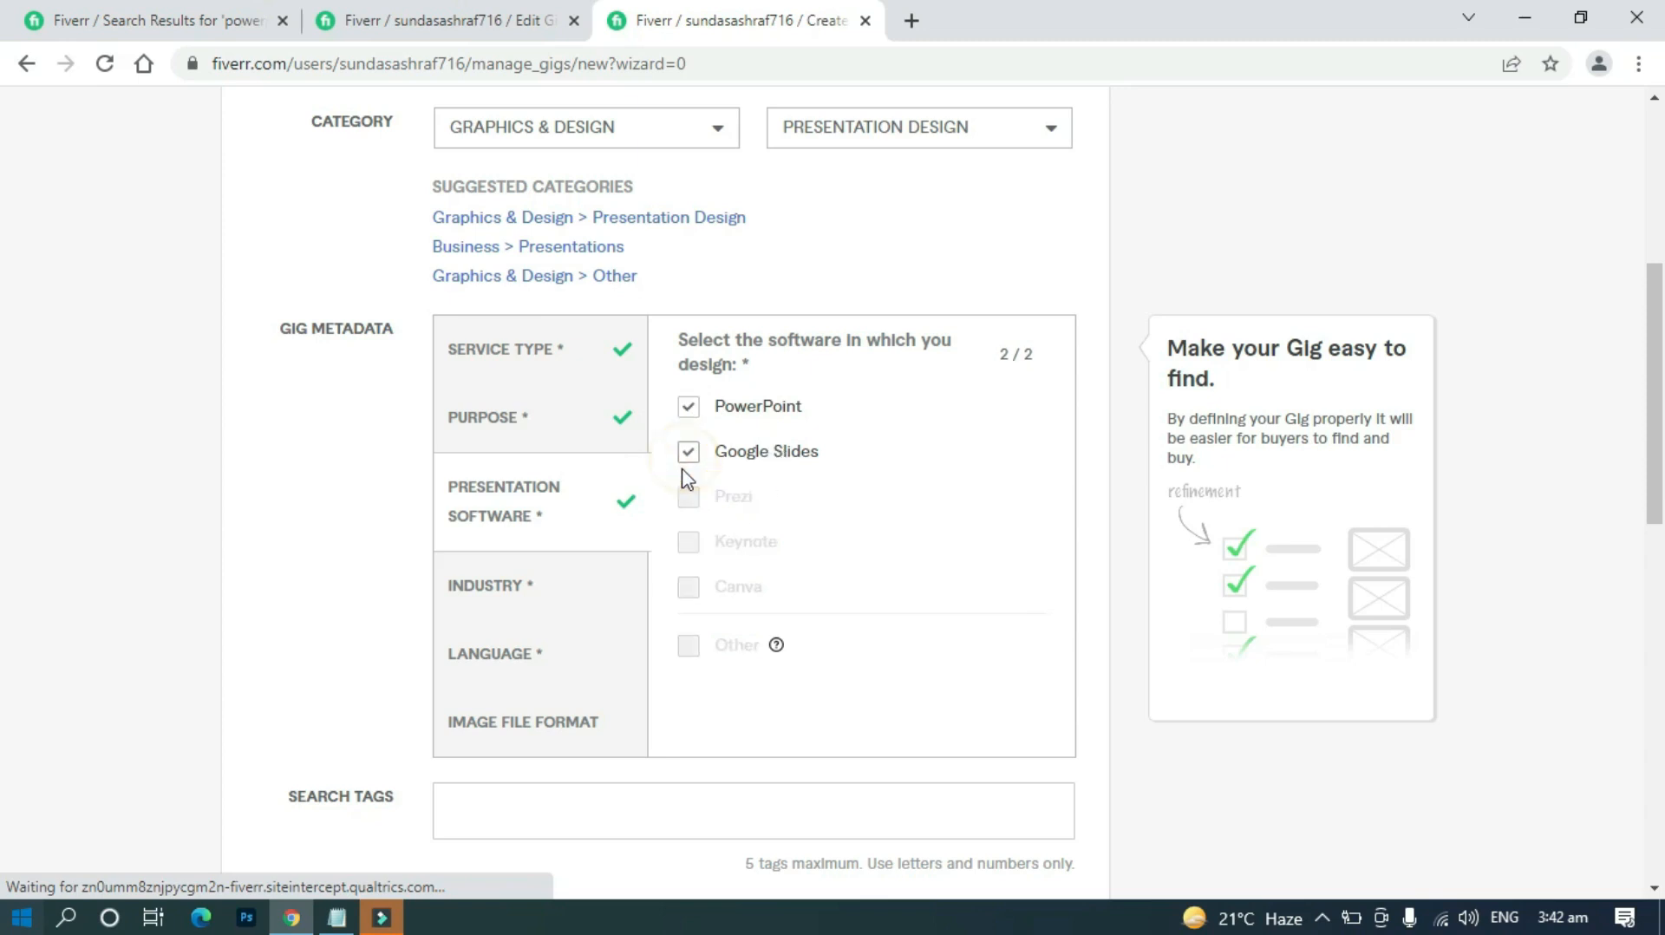
Select Agriculture, Education, E-Commerce and Gaming as the industries in the gig metadata
left_click(483, 600)
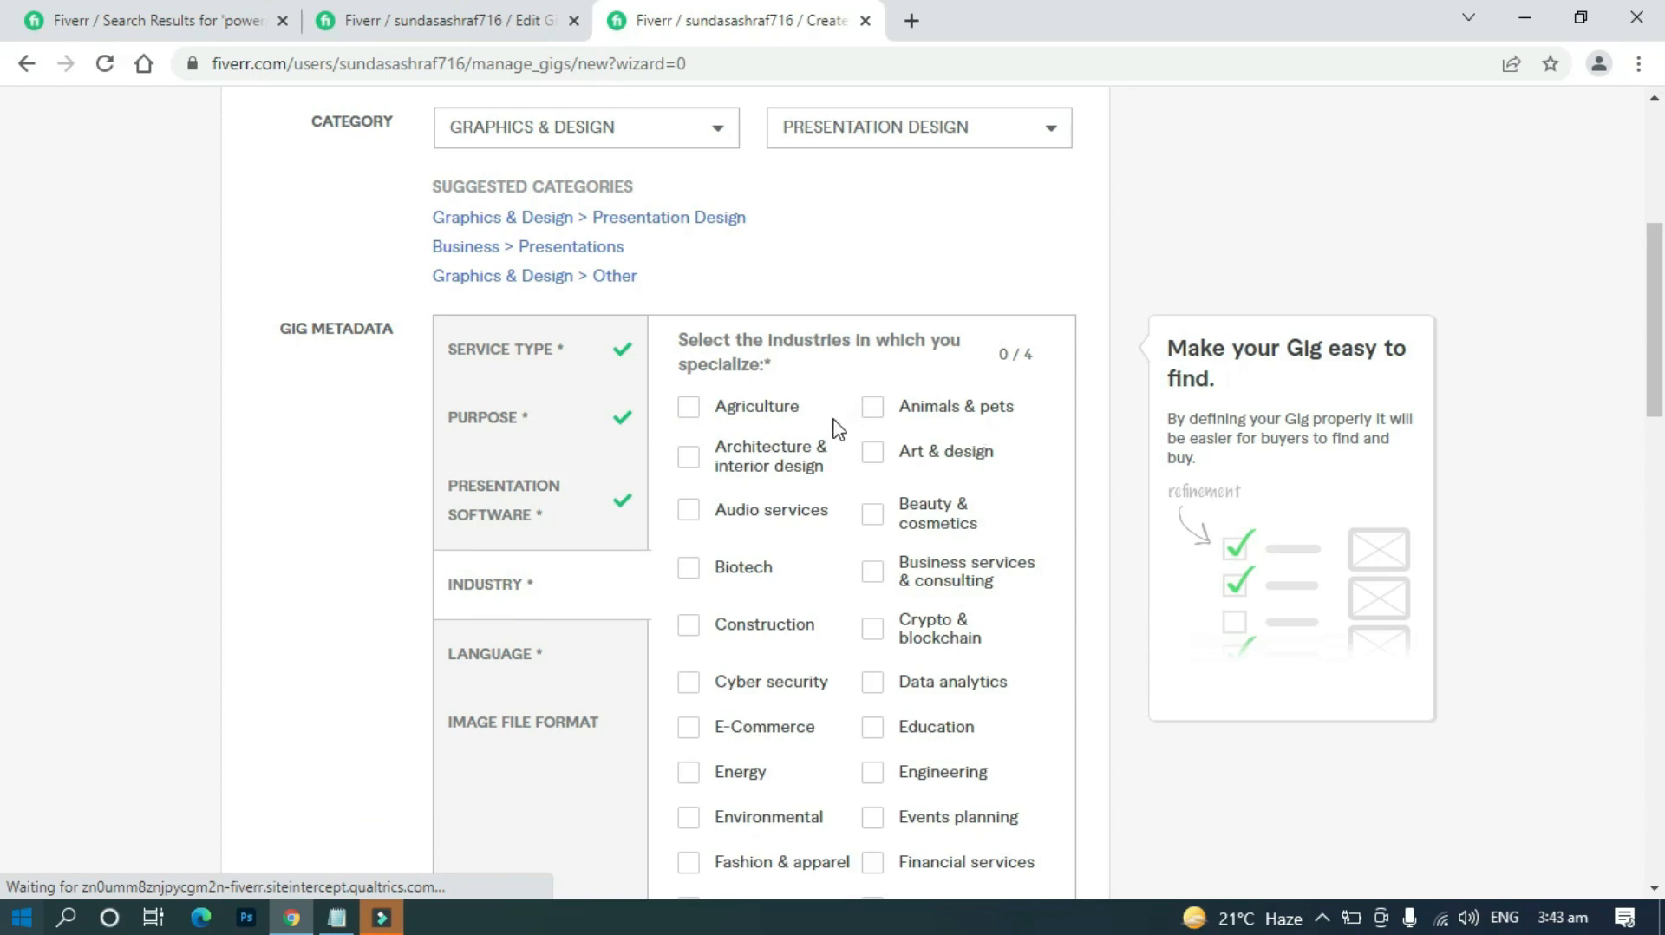
scroll(833, 425, "down", 1)
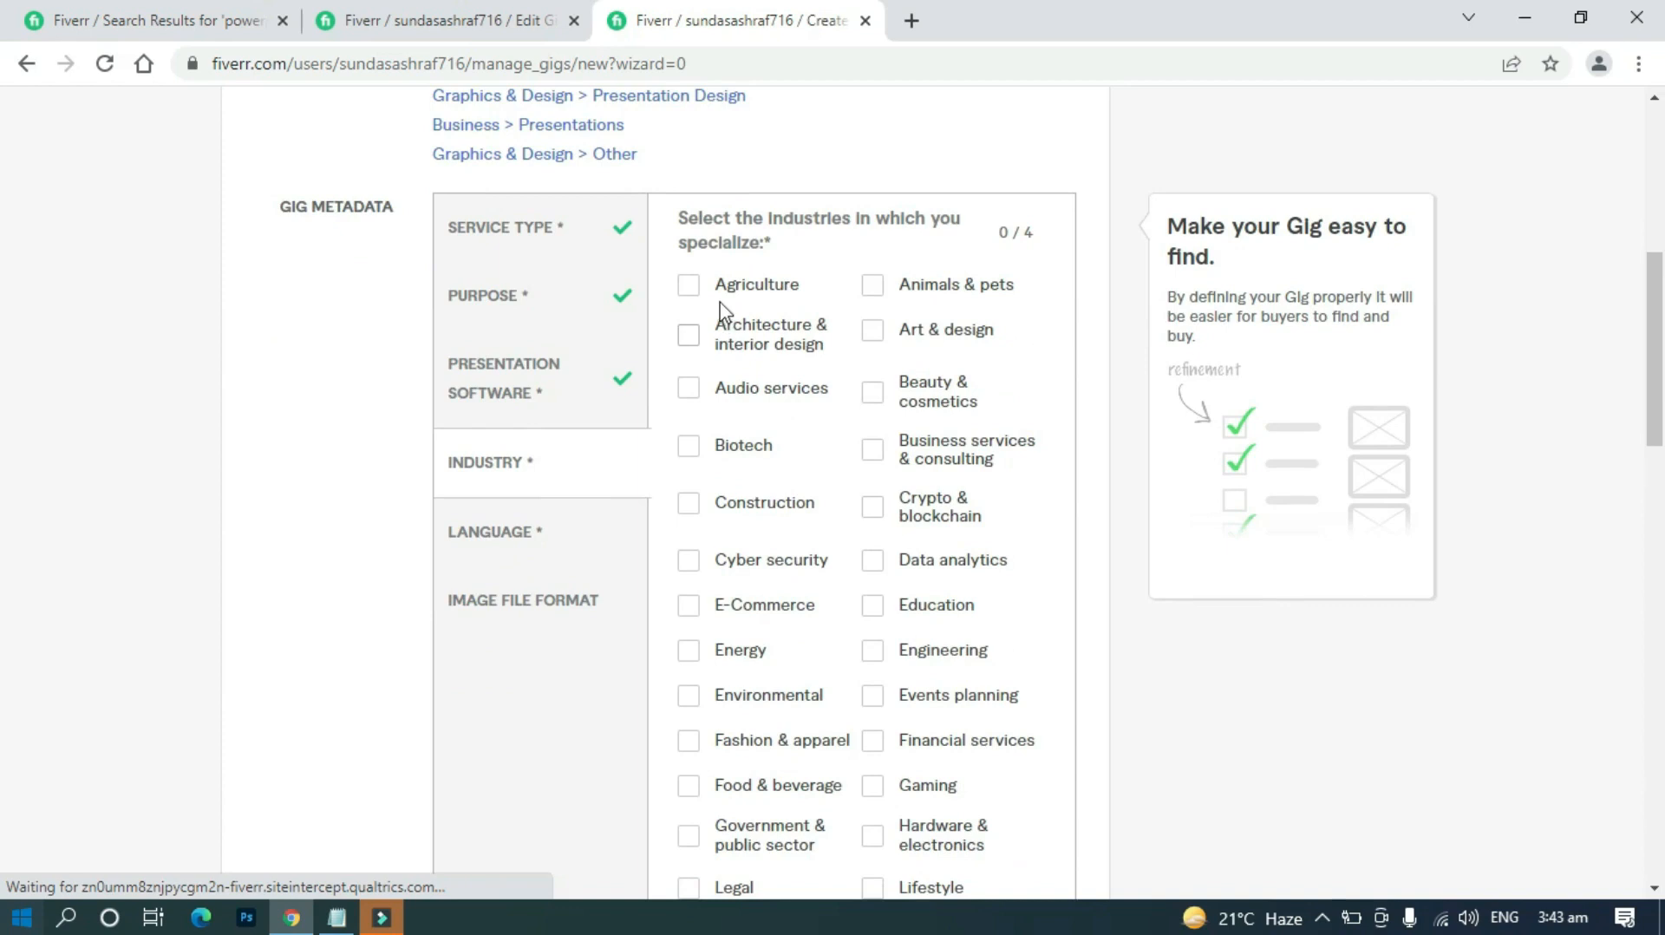
left_click(688, 291)
left_click(874, 611)
left_click(685, 607)
scroll(768, 617, "down", 1)
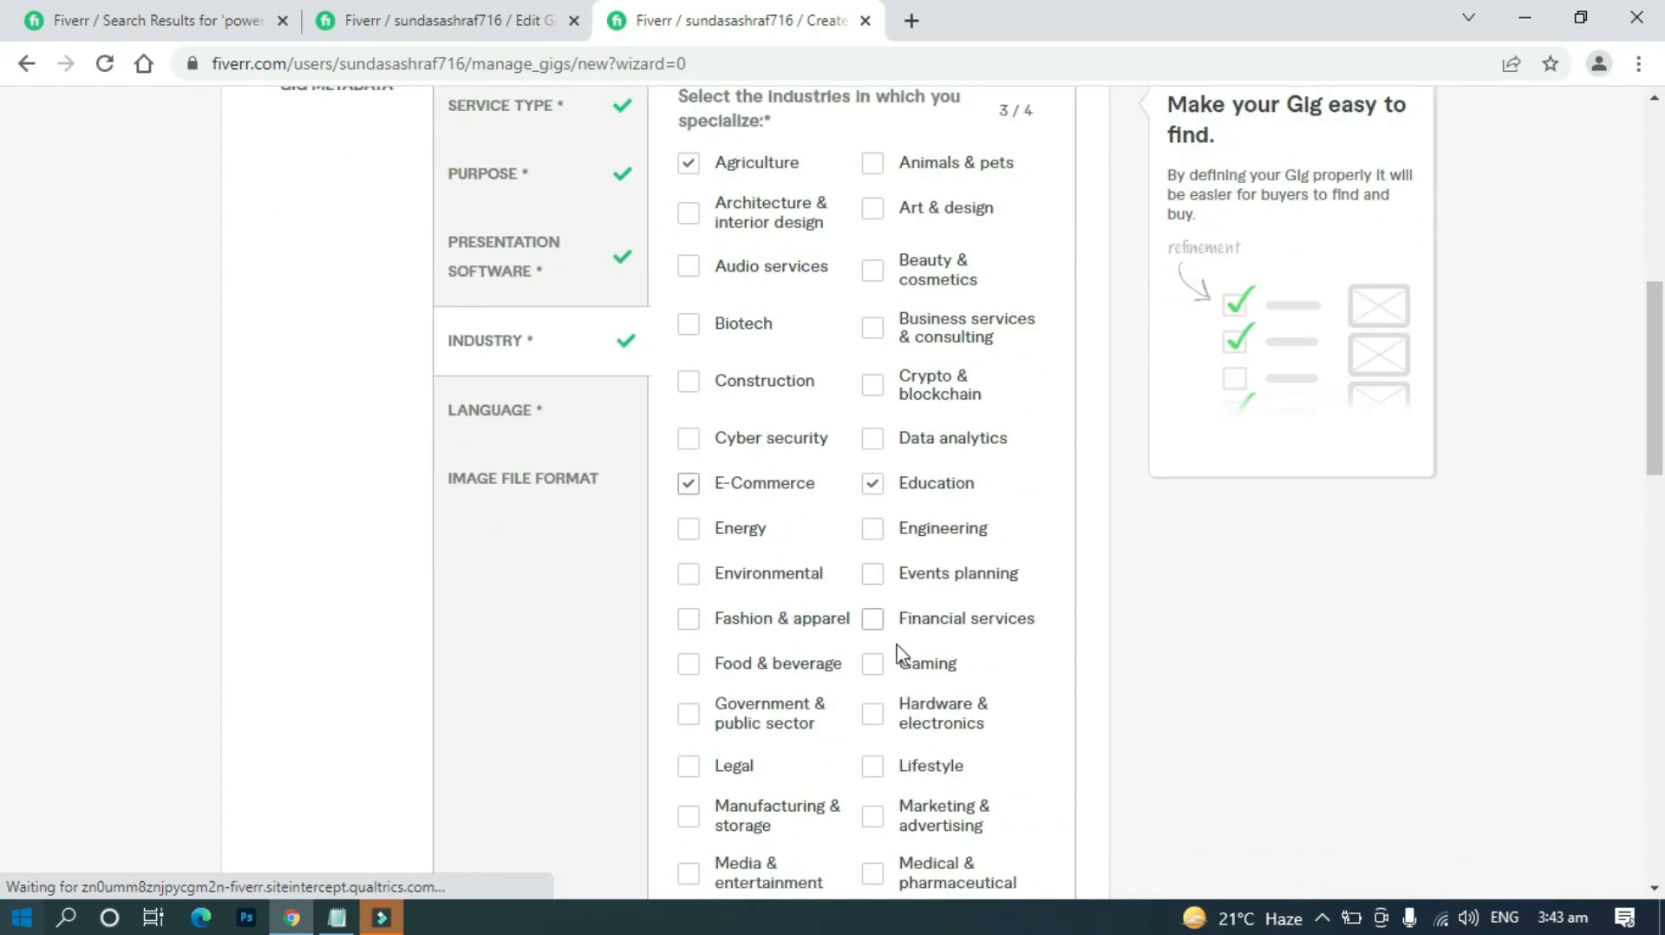
left_click(870, 663)
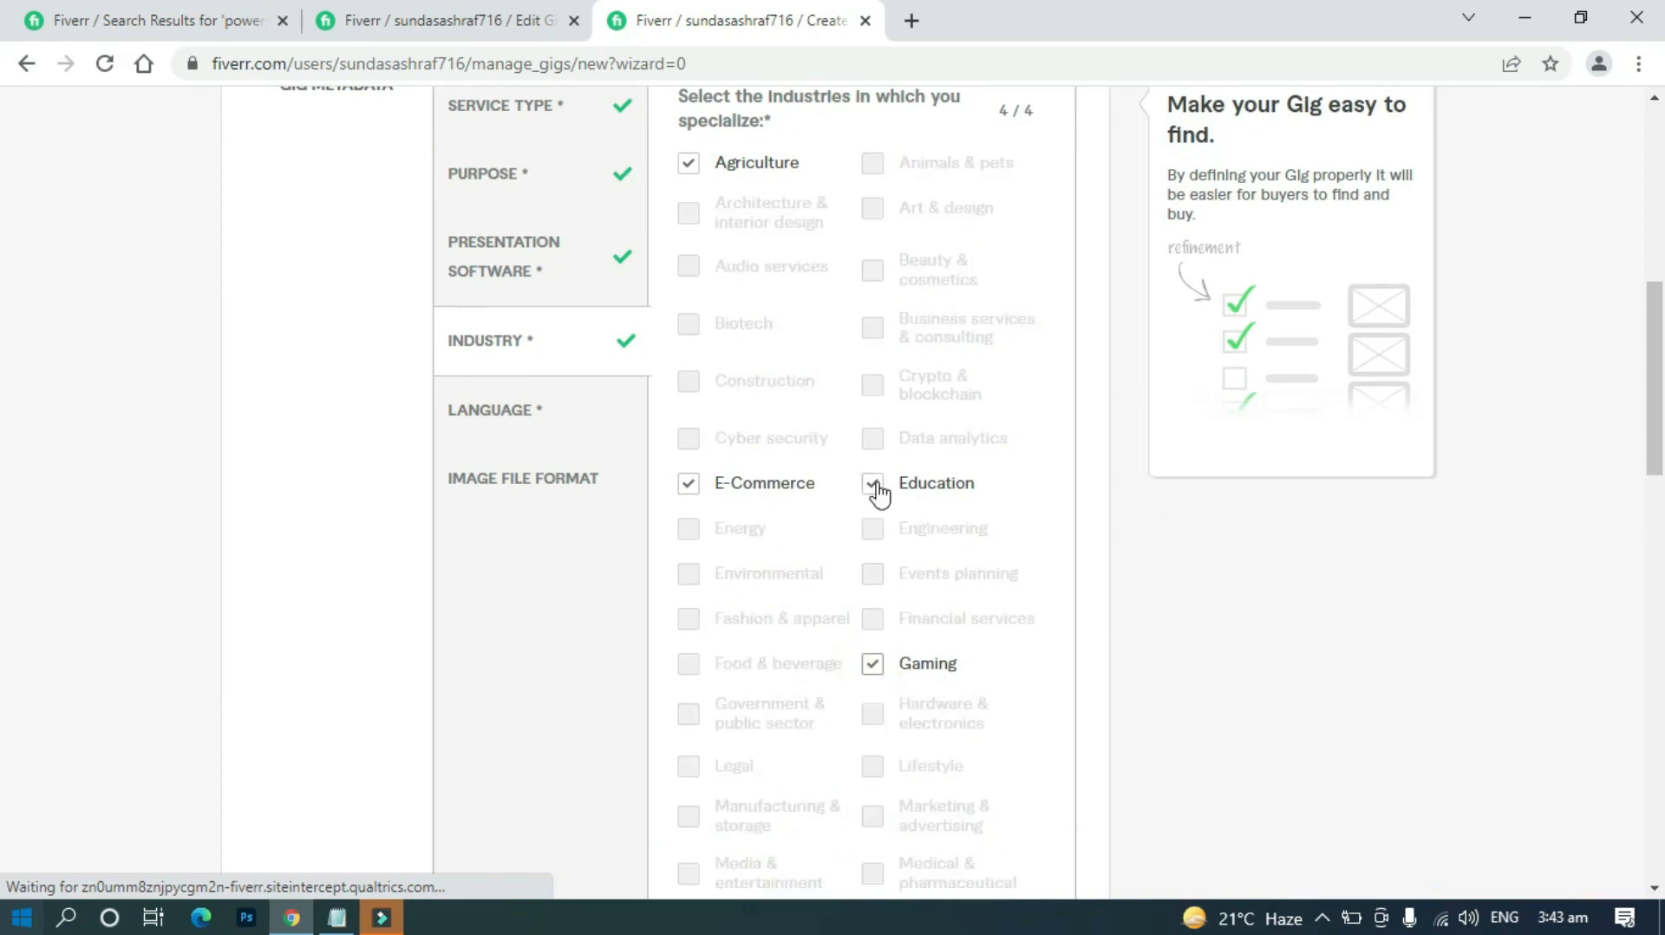
Select English and Urdu as the design languages in the gig metadata
left_click(476, 419)
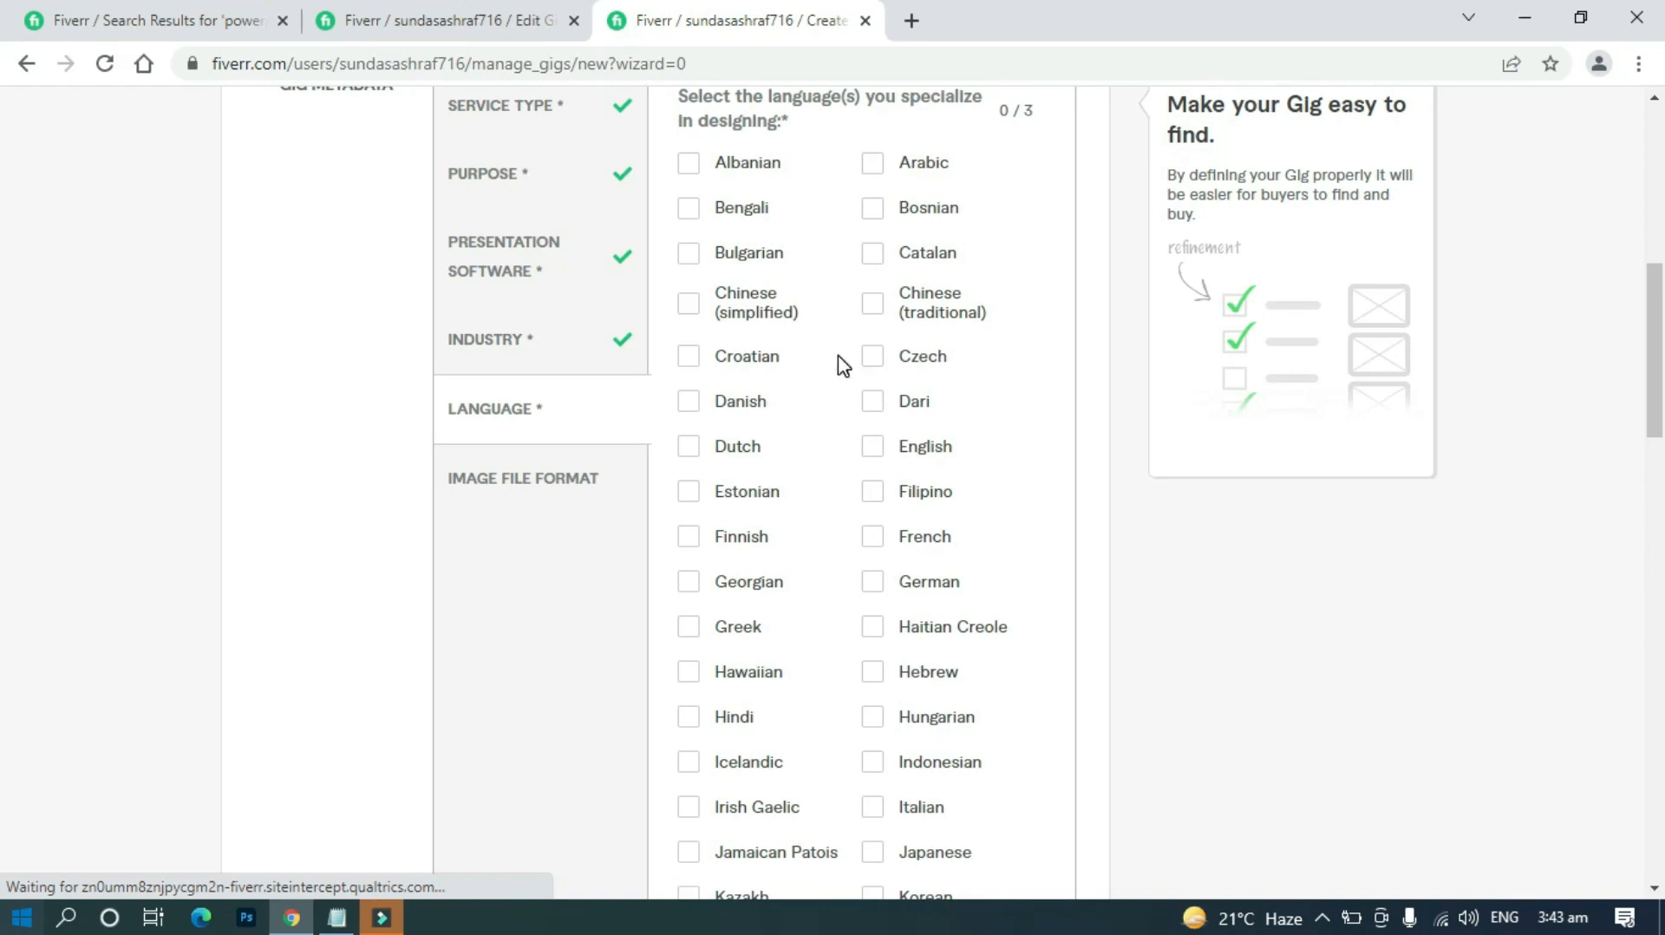
left_click(870, 448)
scroll(863, 444, "down", 4)
scroll(857, 439, "down", 5)
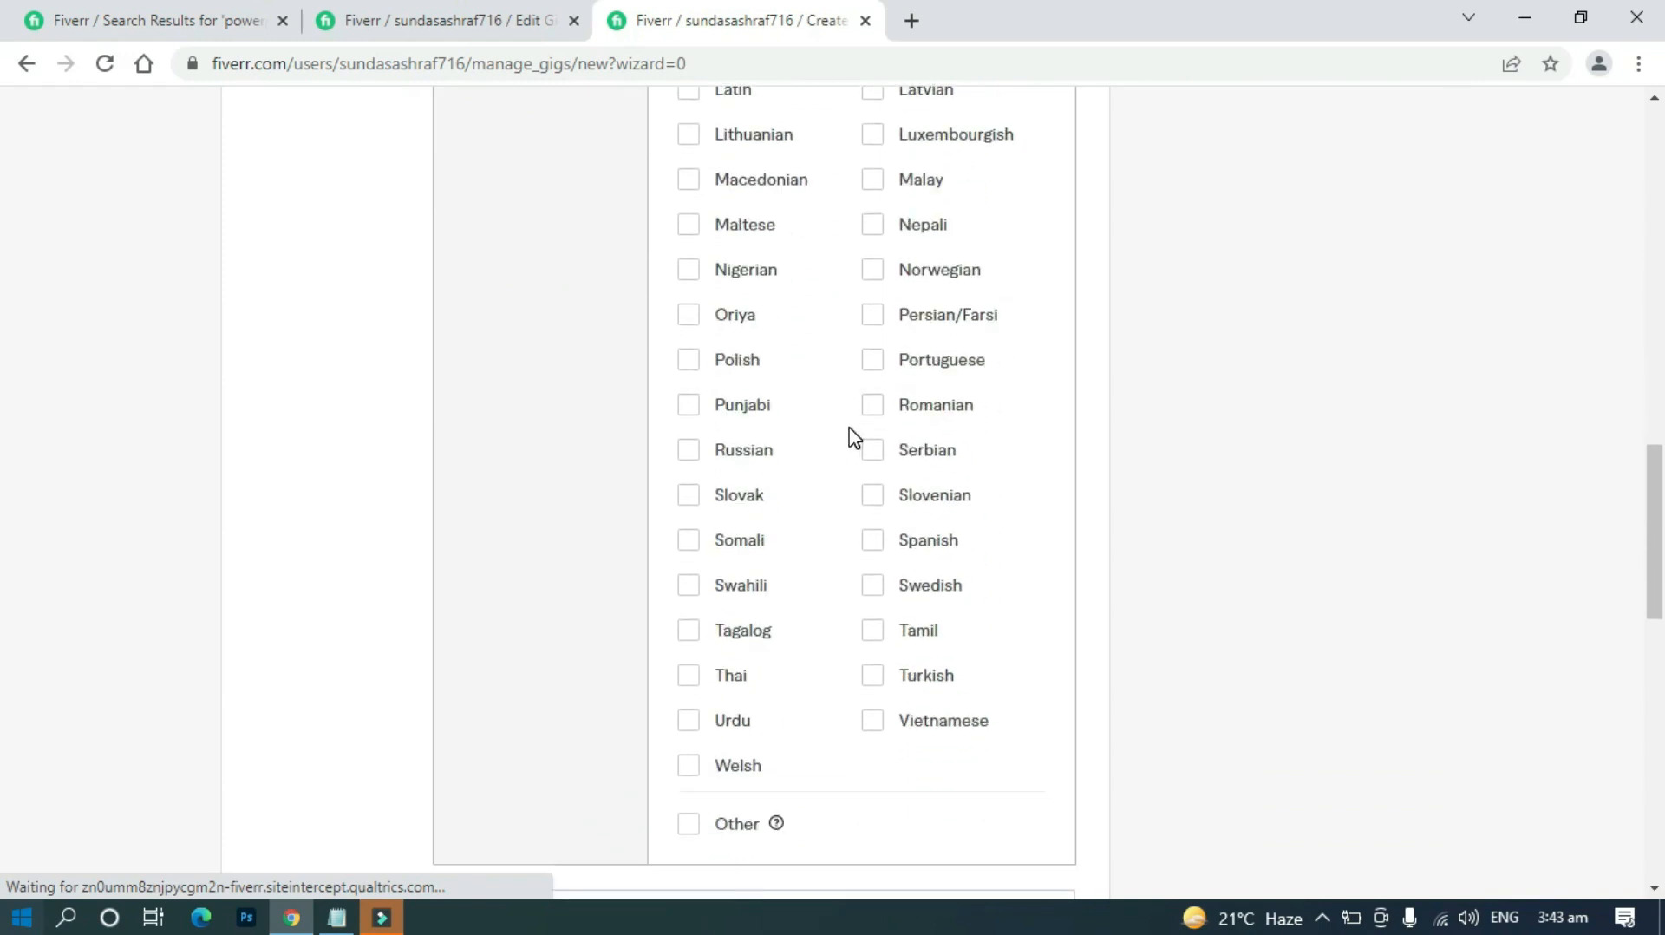
scroll(851, 436, "down", 1)
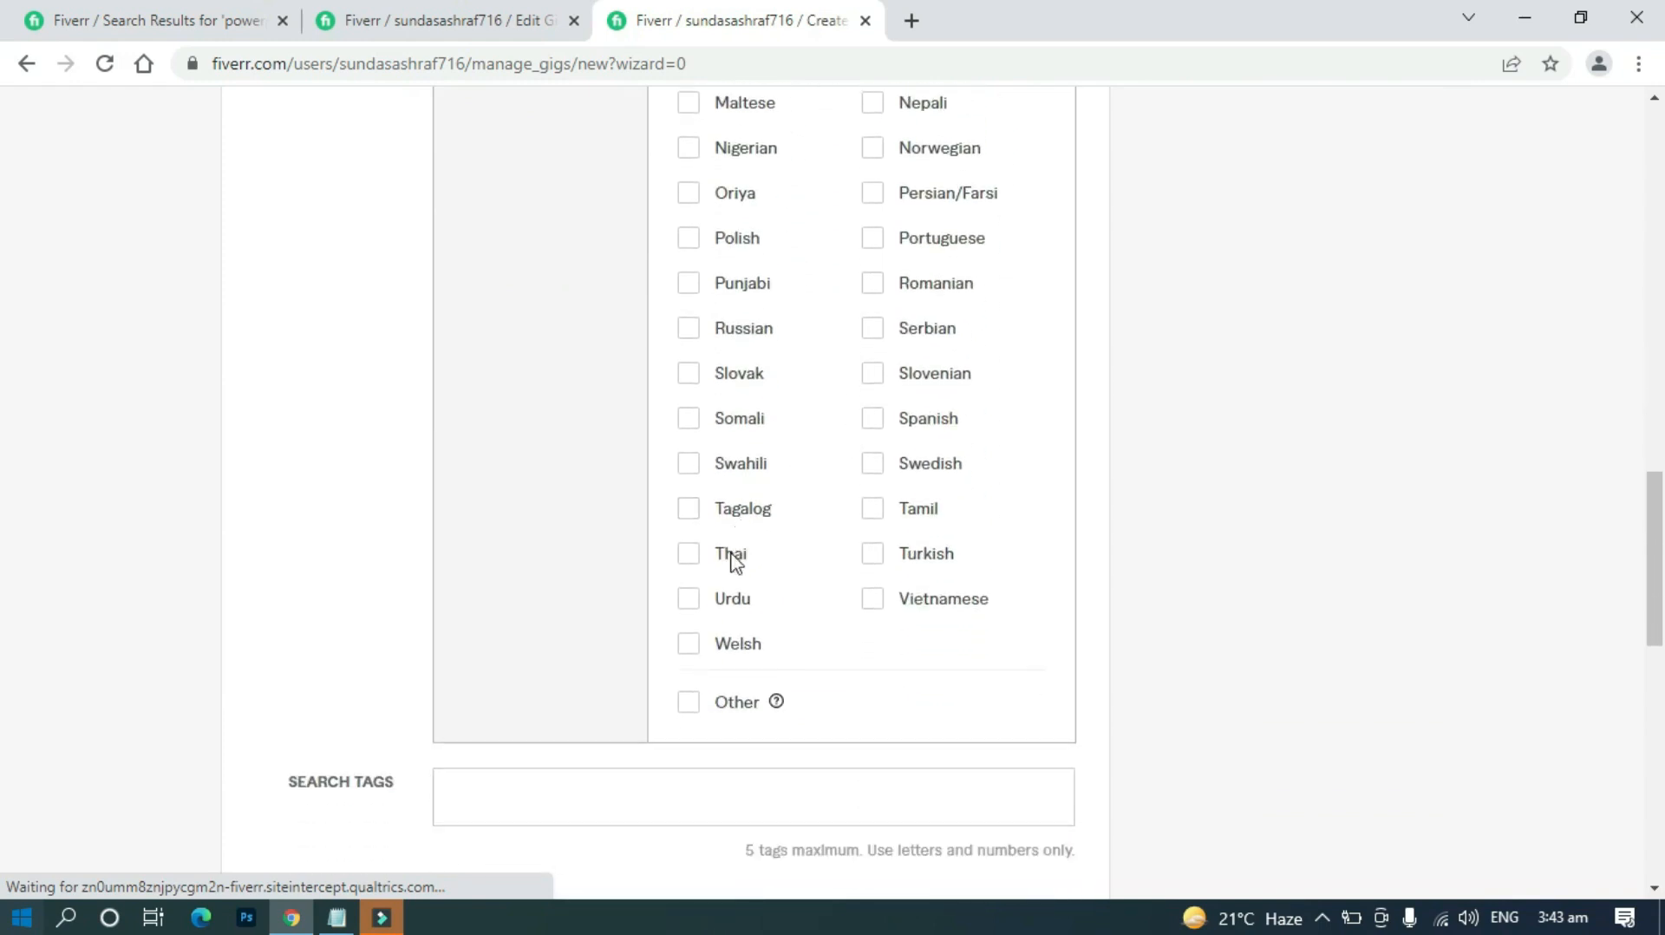
left_click(688, 598)
scroll(806, 510, "down", 2)
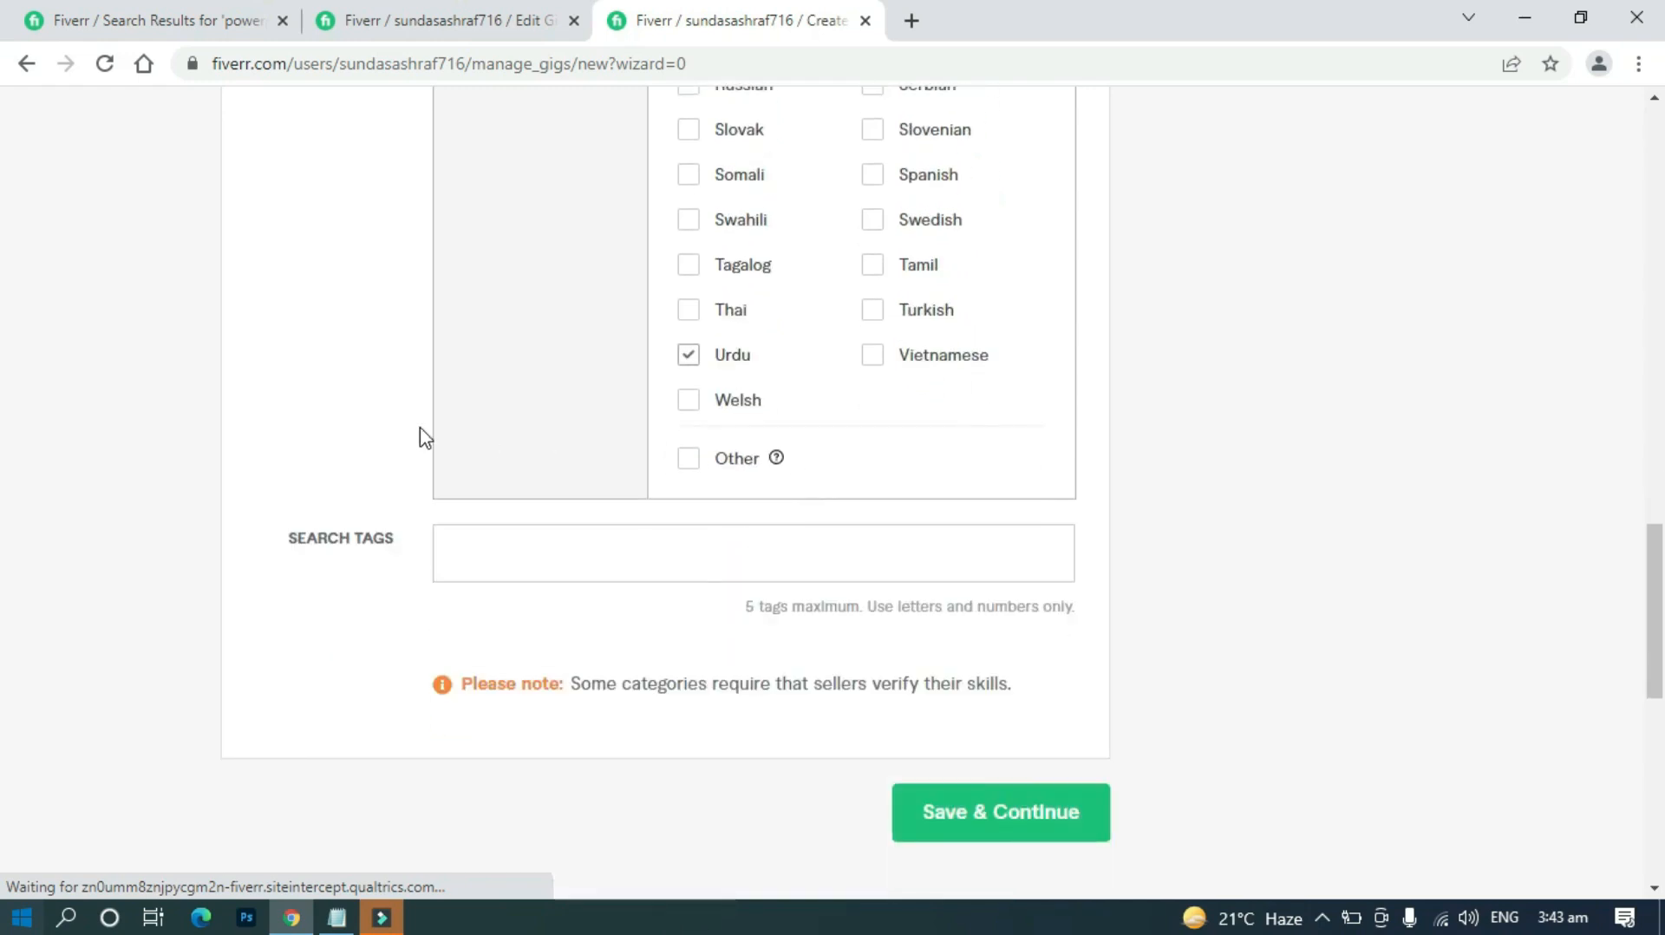
Add "powerpoint" as the first search tag of the gig
mouse_move(306, 589)
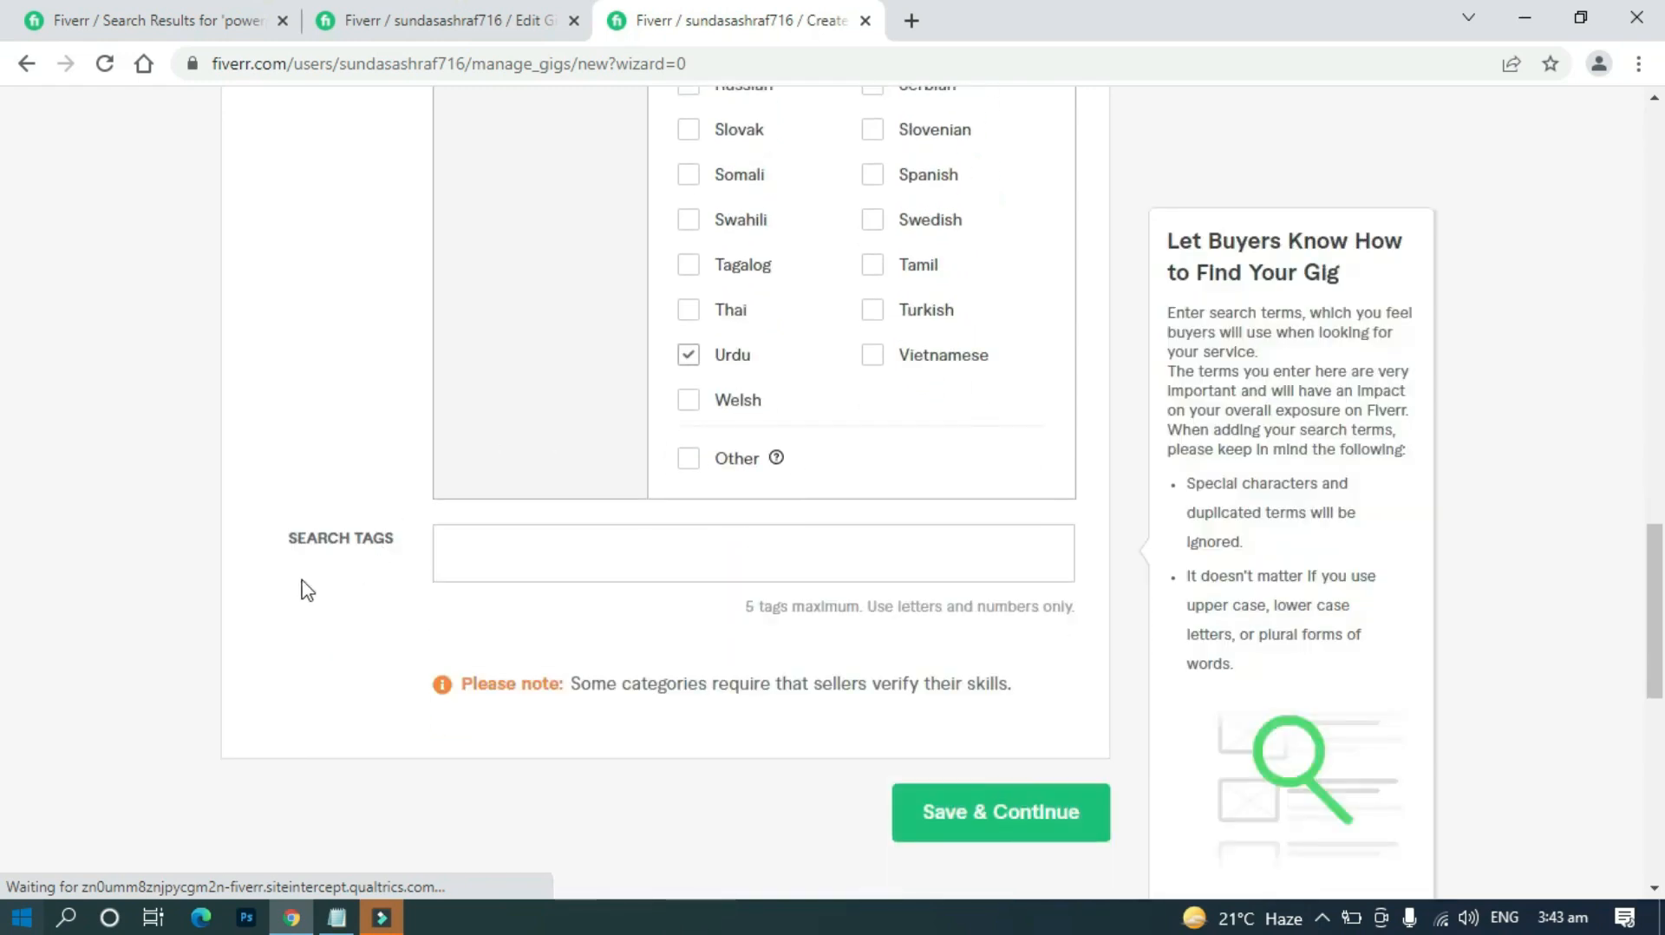
left_click(457, 552)
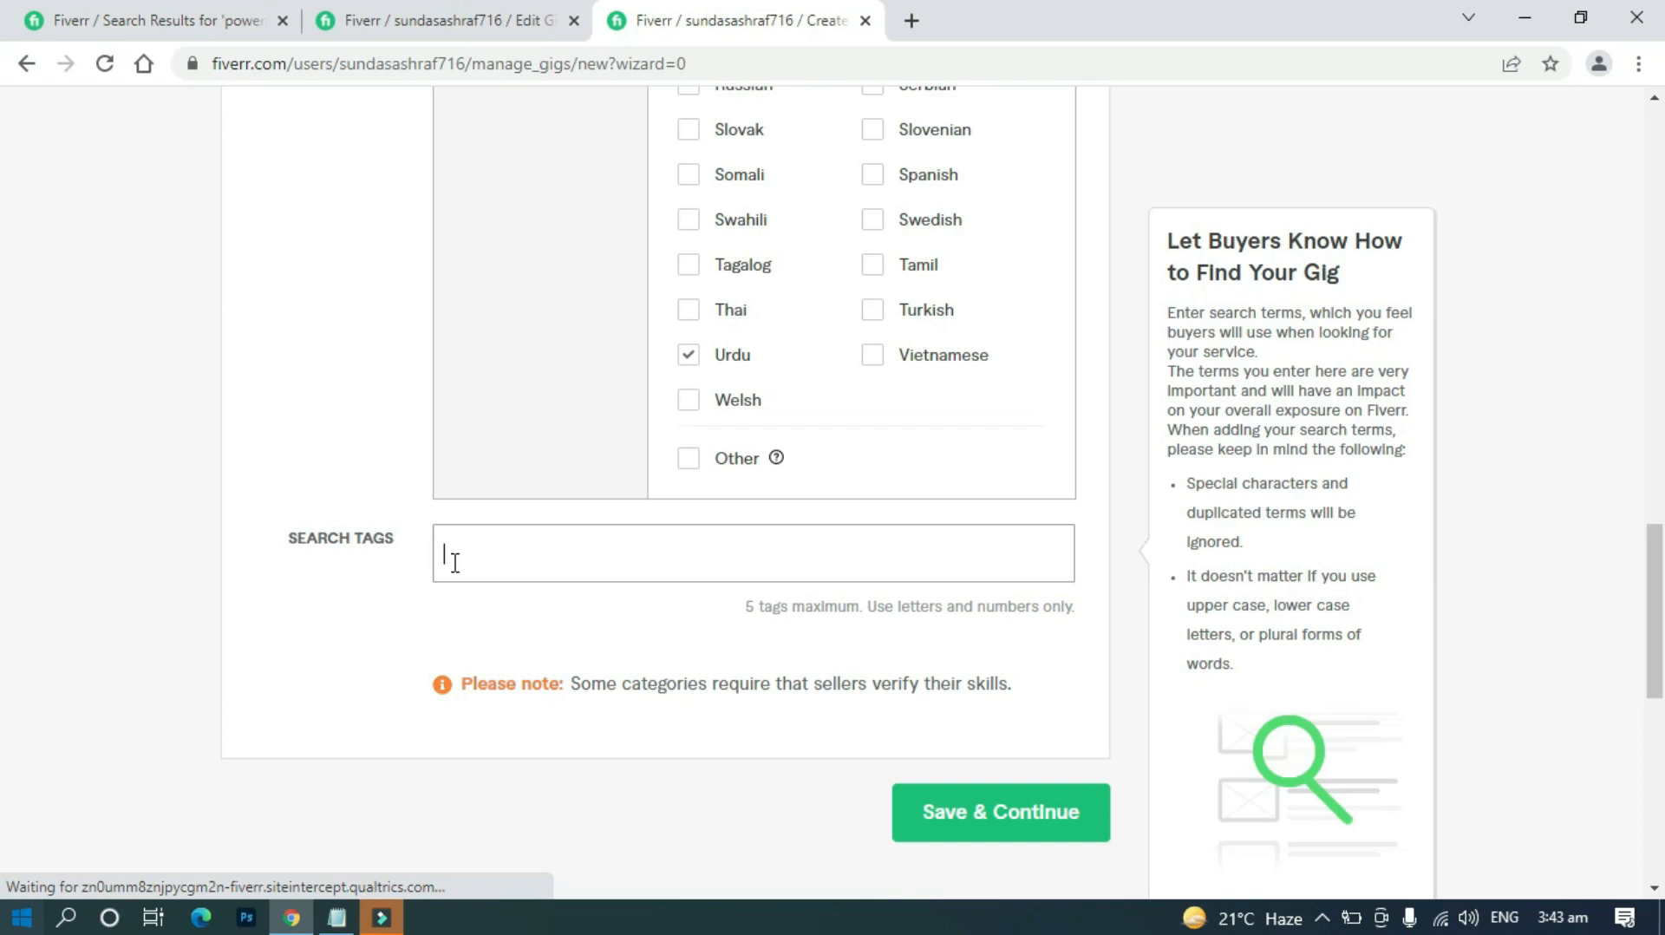
left_click(454, 562)
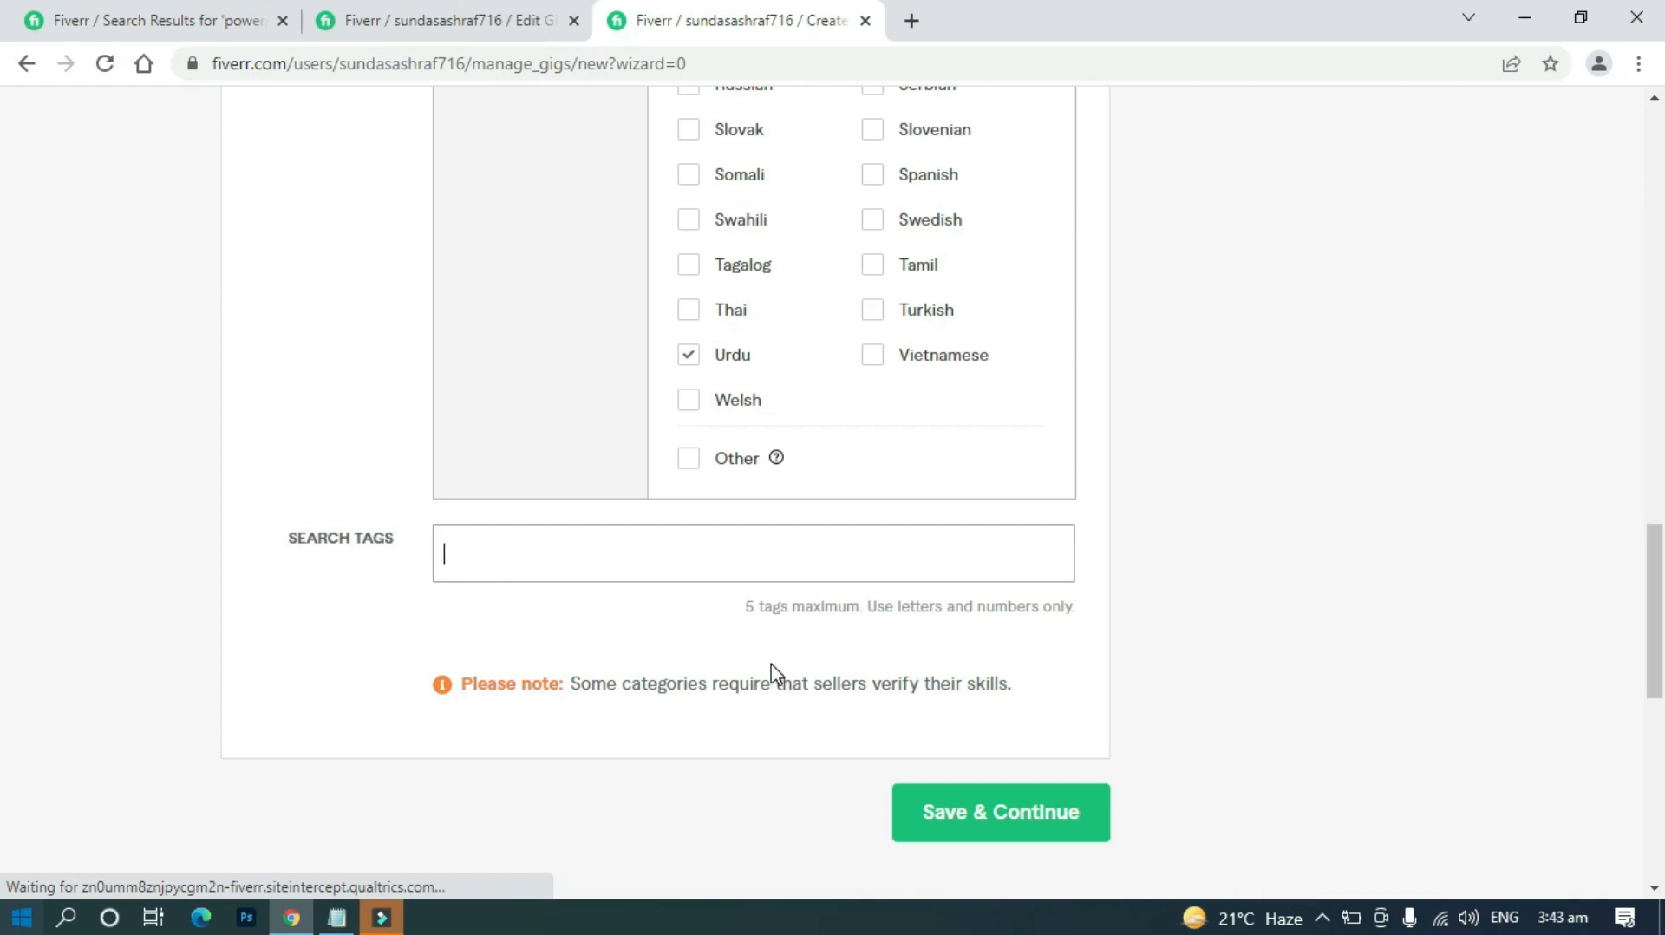
left_click(638, 558)
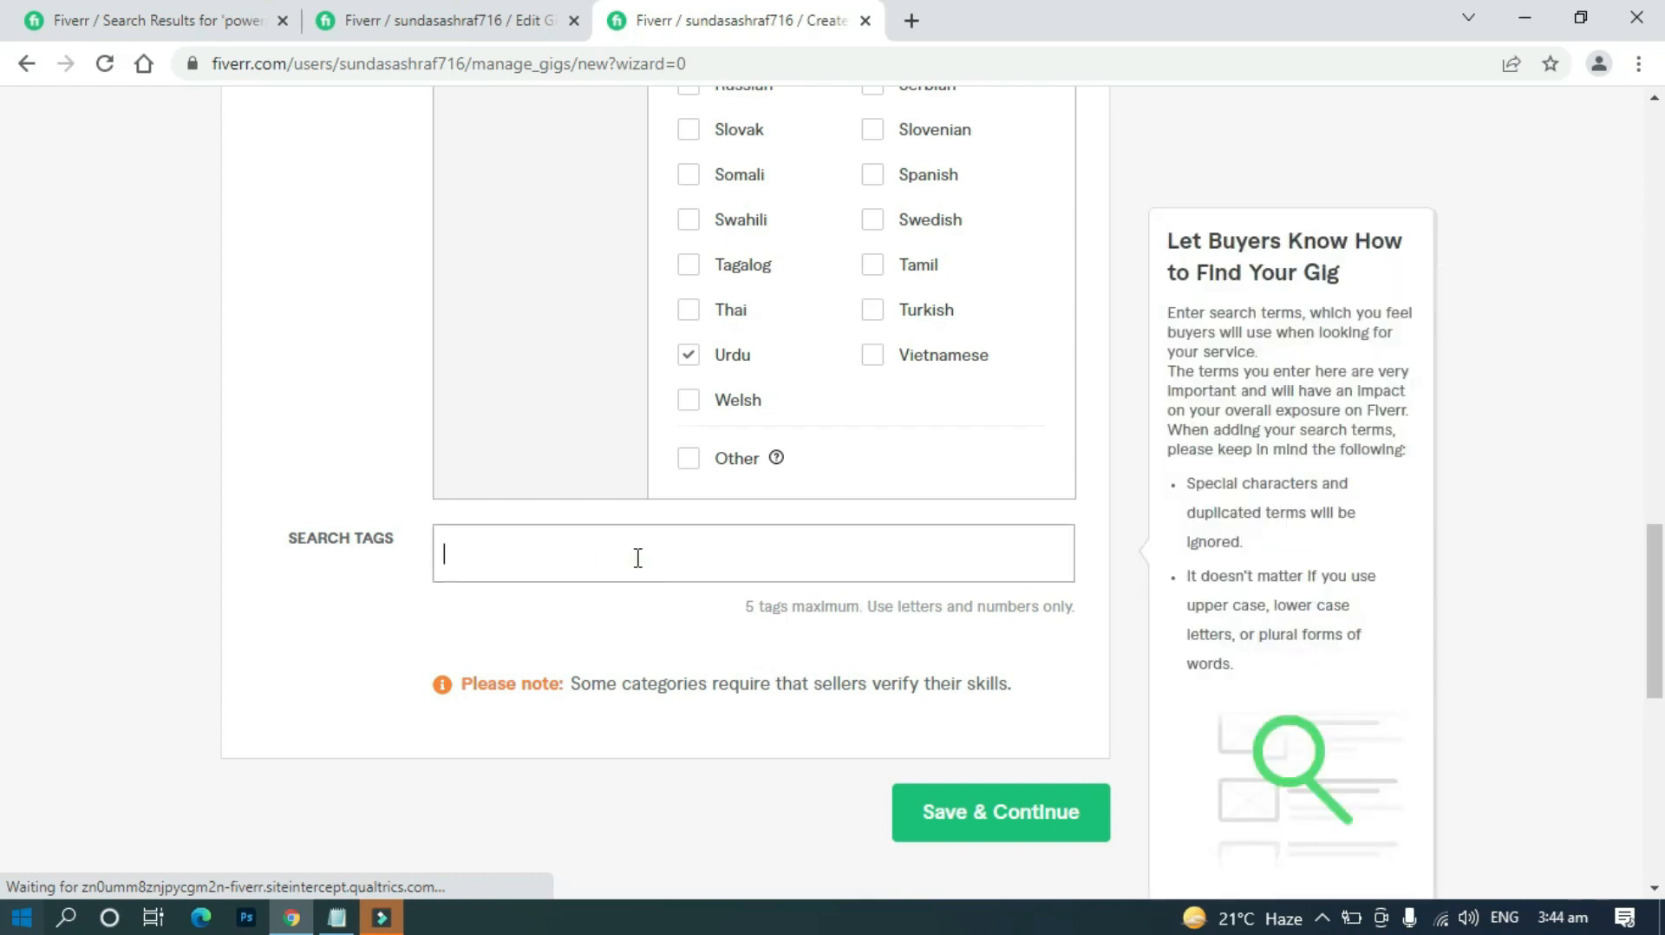
type("po")
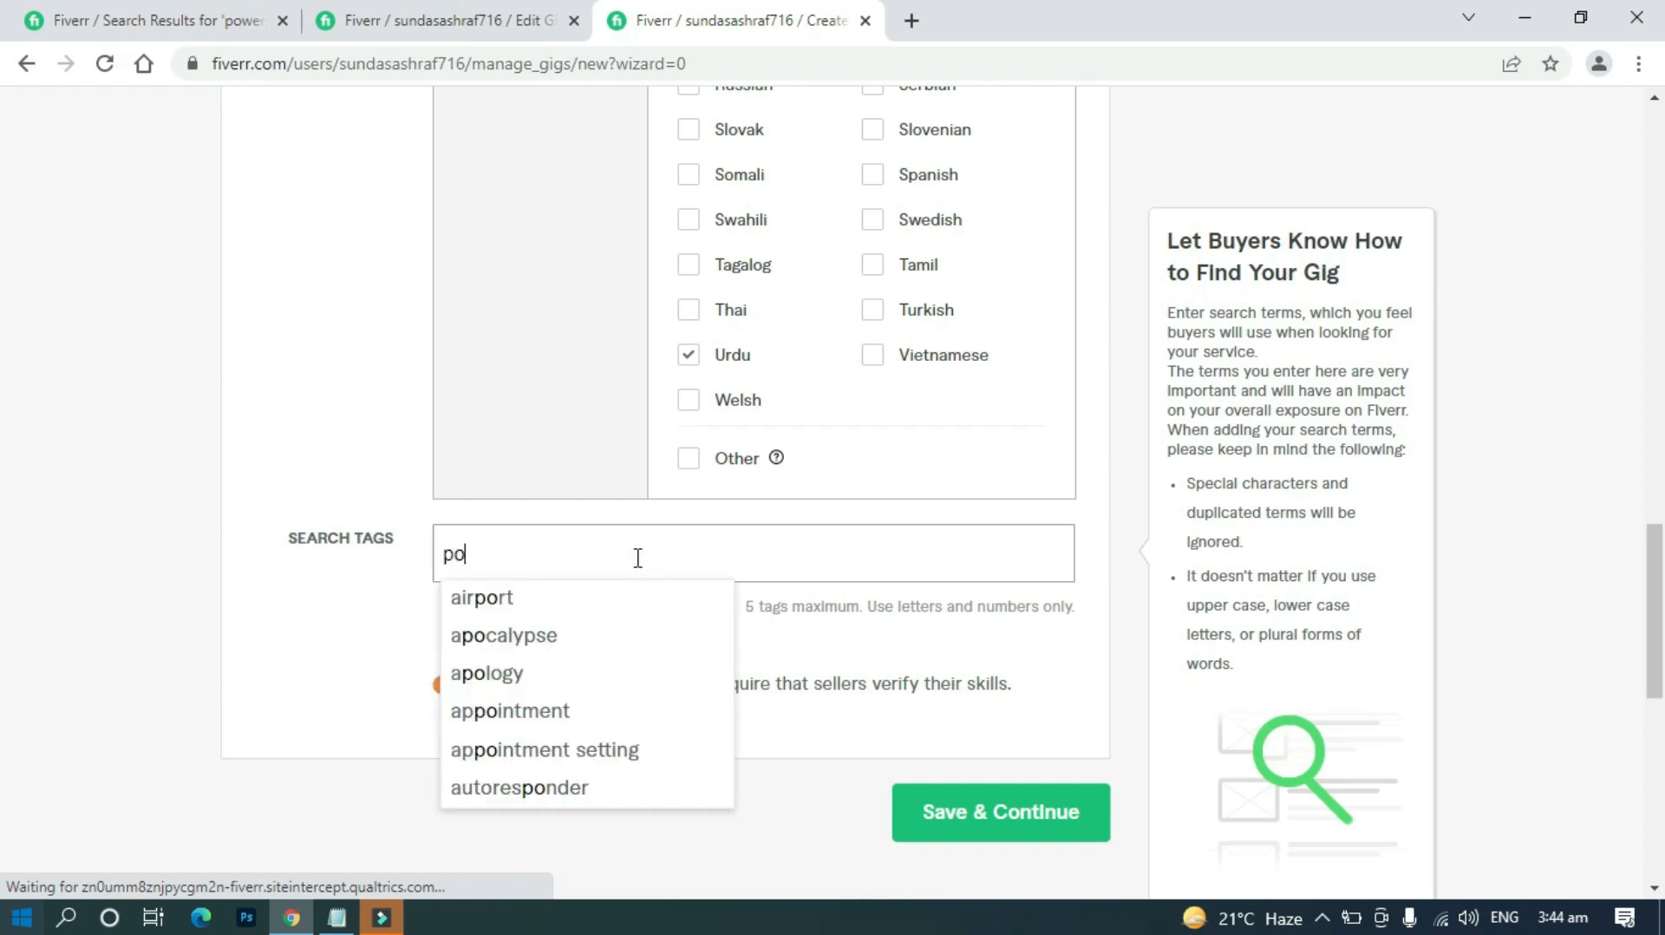
type("wer")
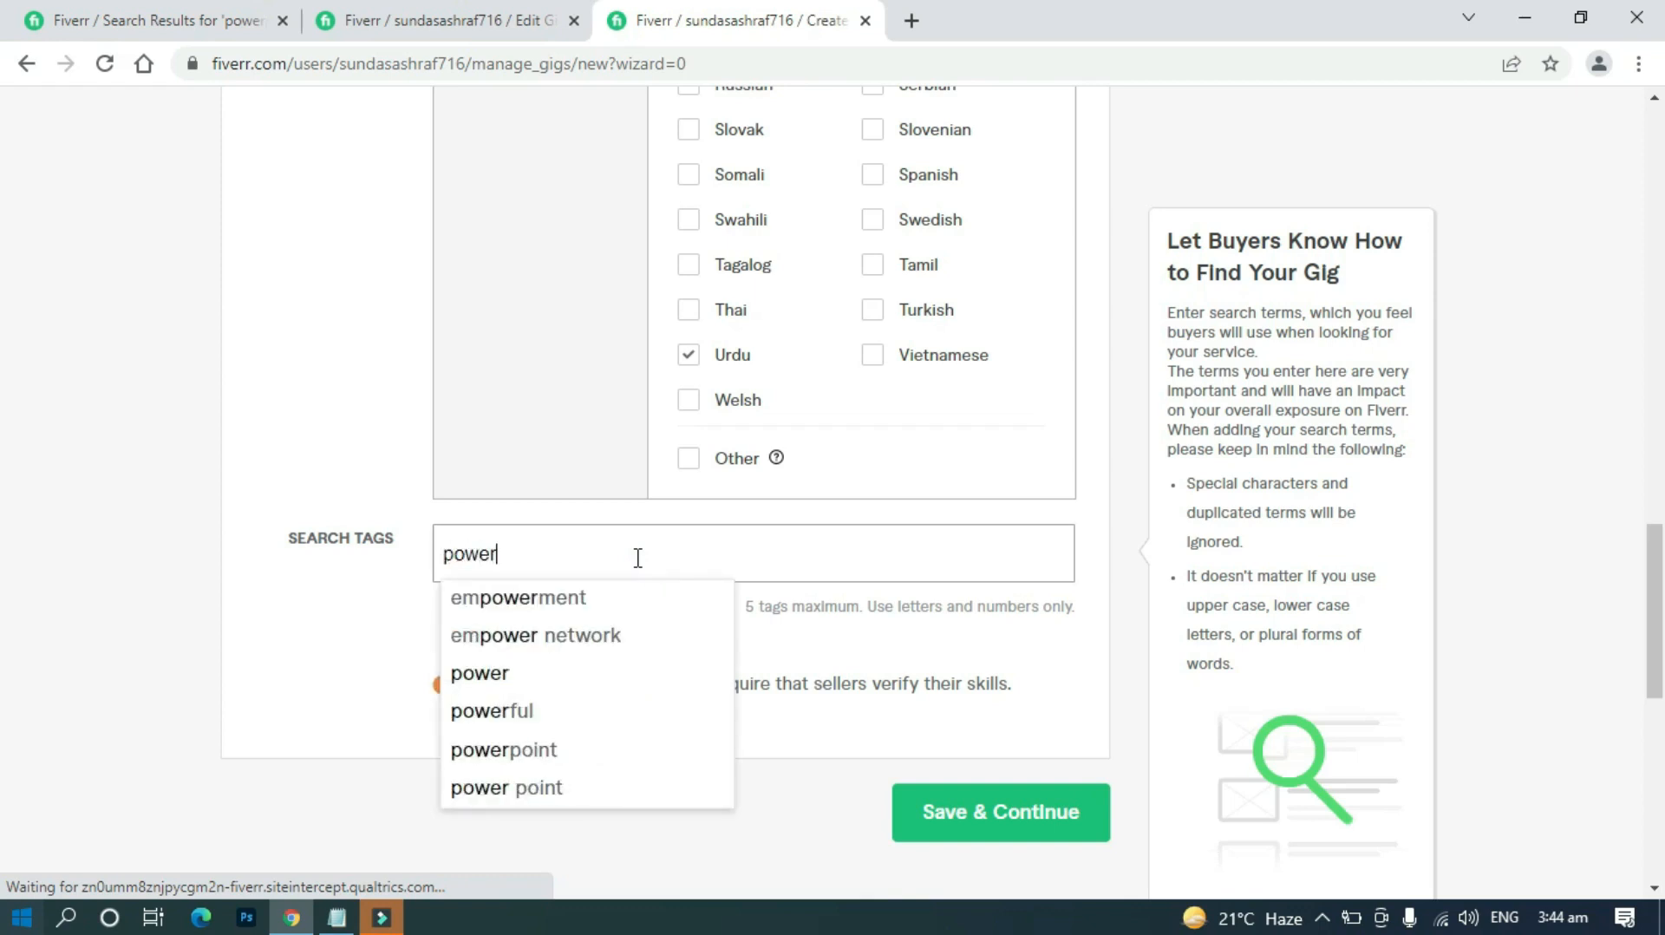
type("poy")
key("BackSpace")
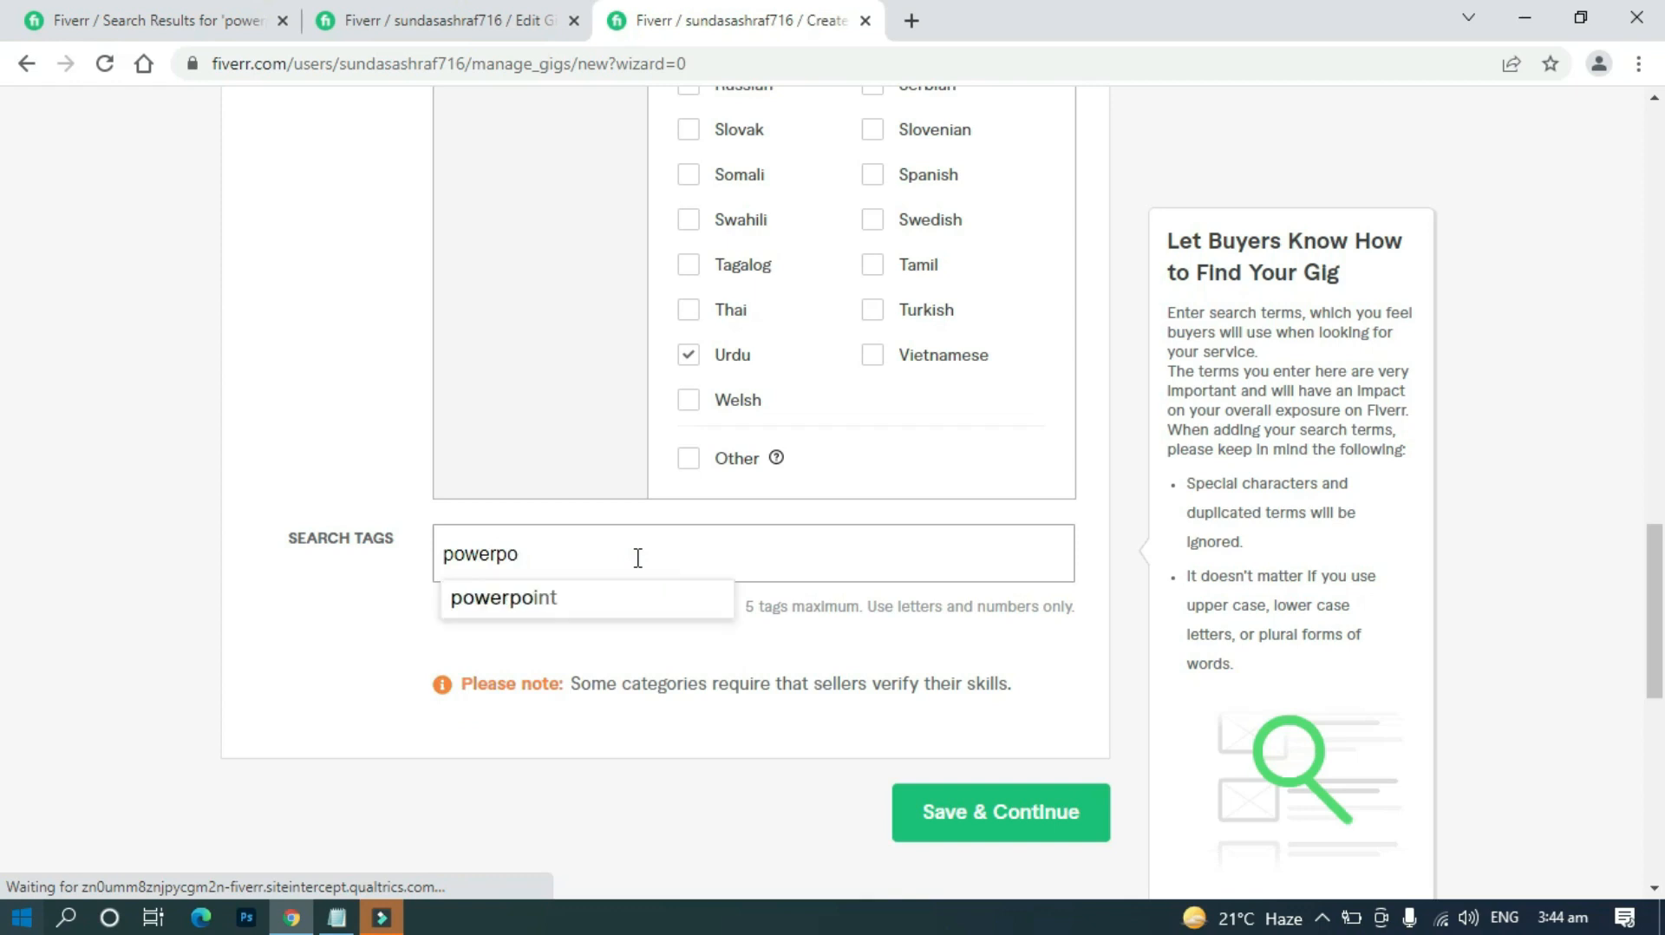
type("int")
key("Return")
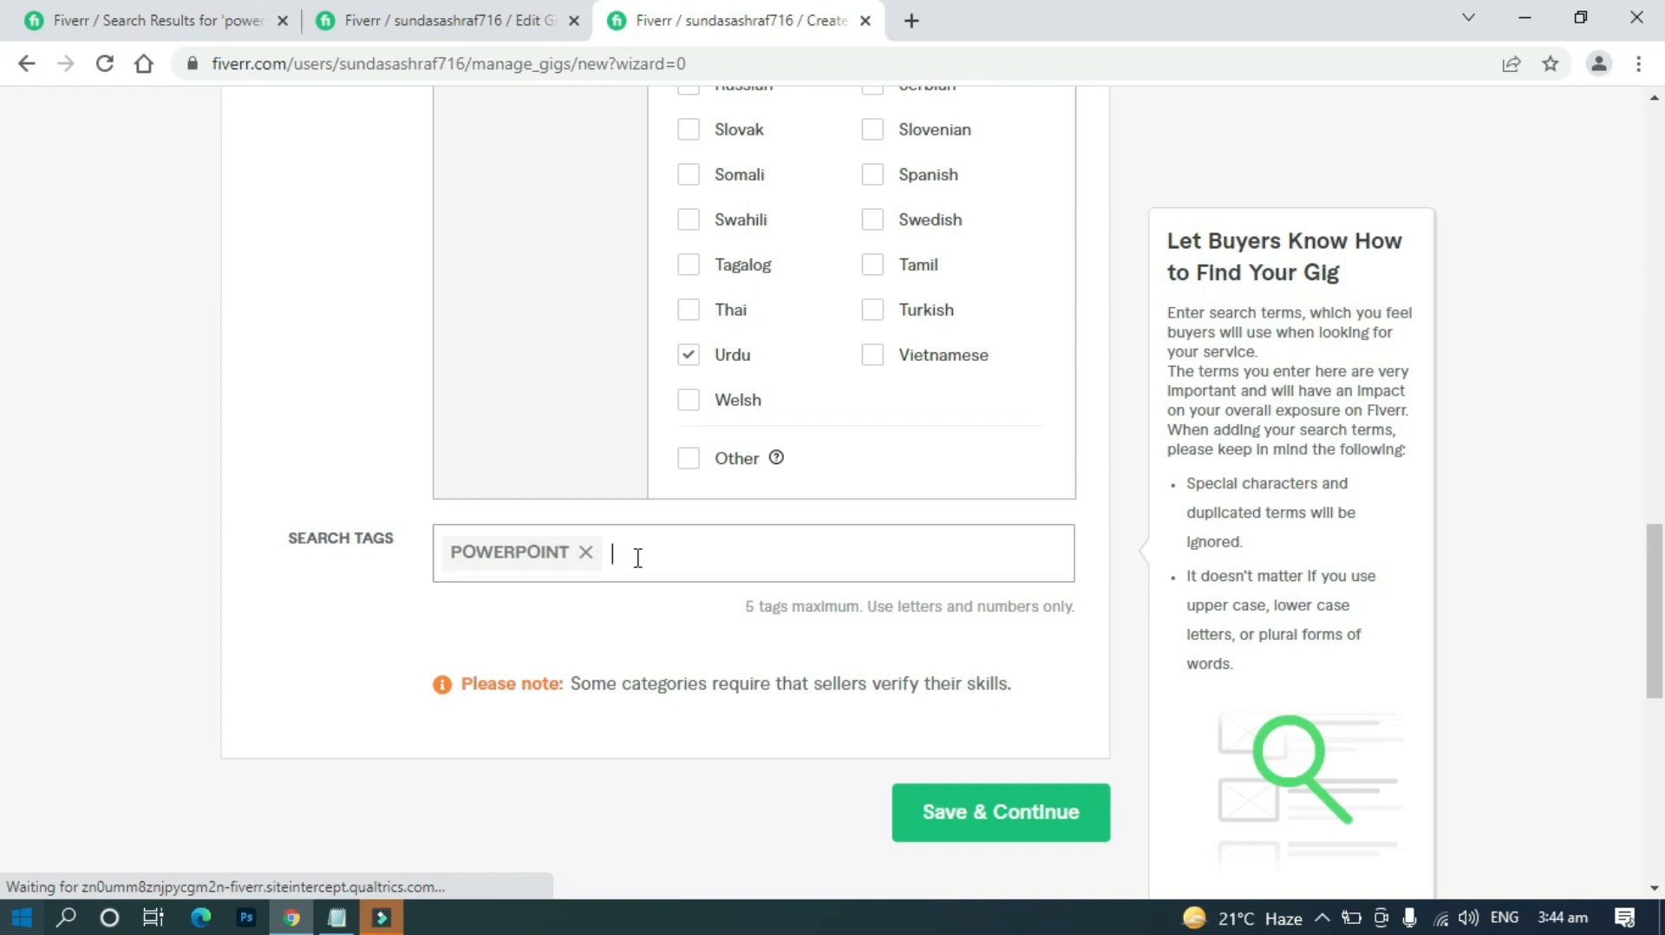
Add "presentation" and "slides" to the gig's search tags
type("pr")
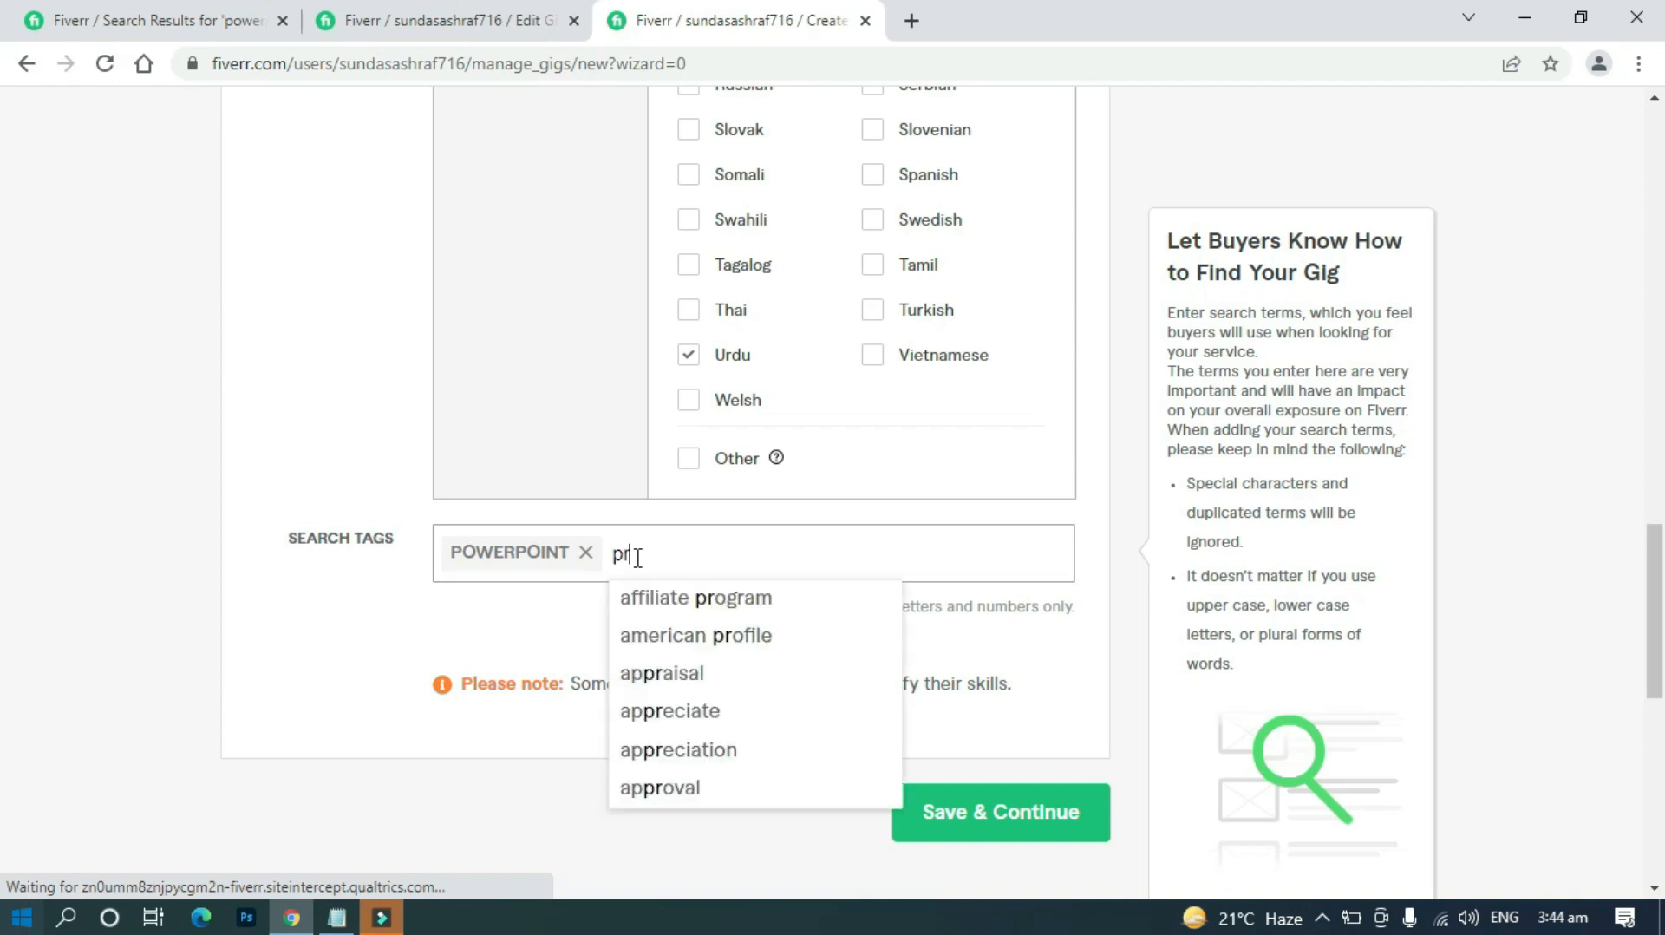
type("esen")
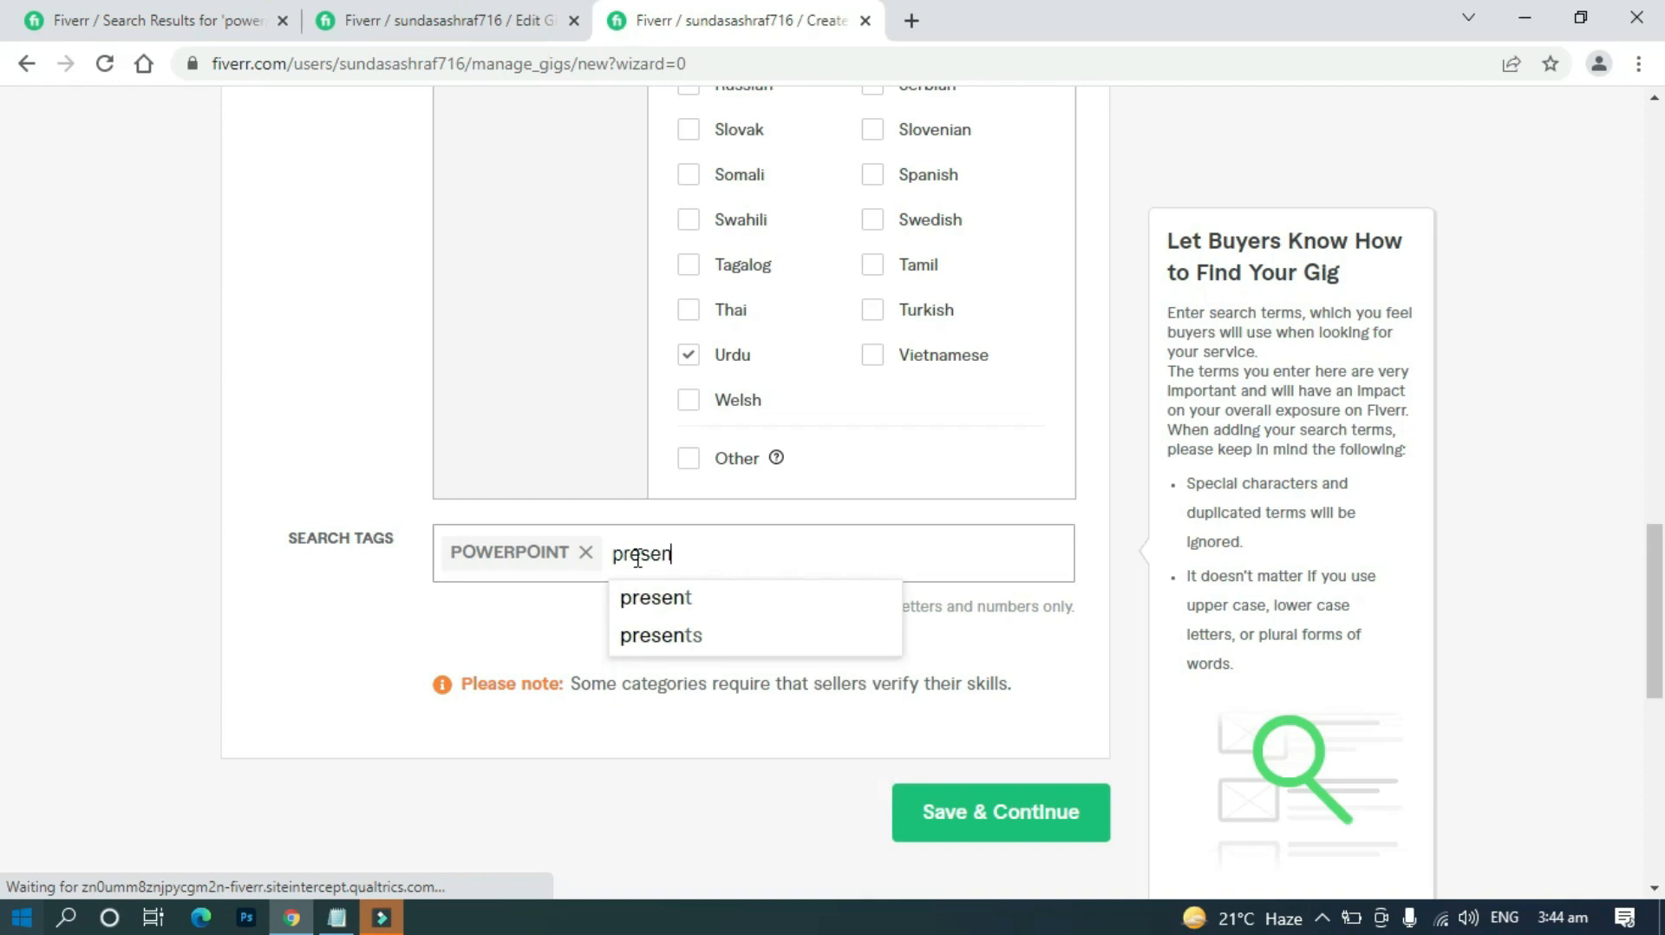
type("tation")
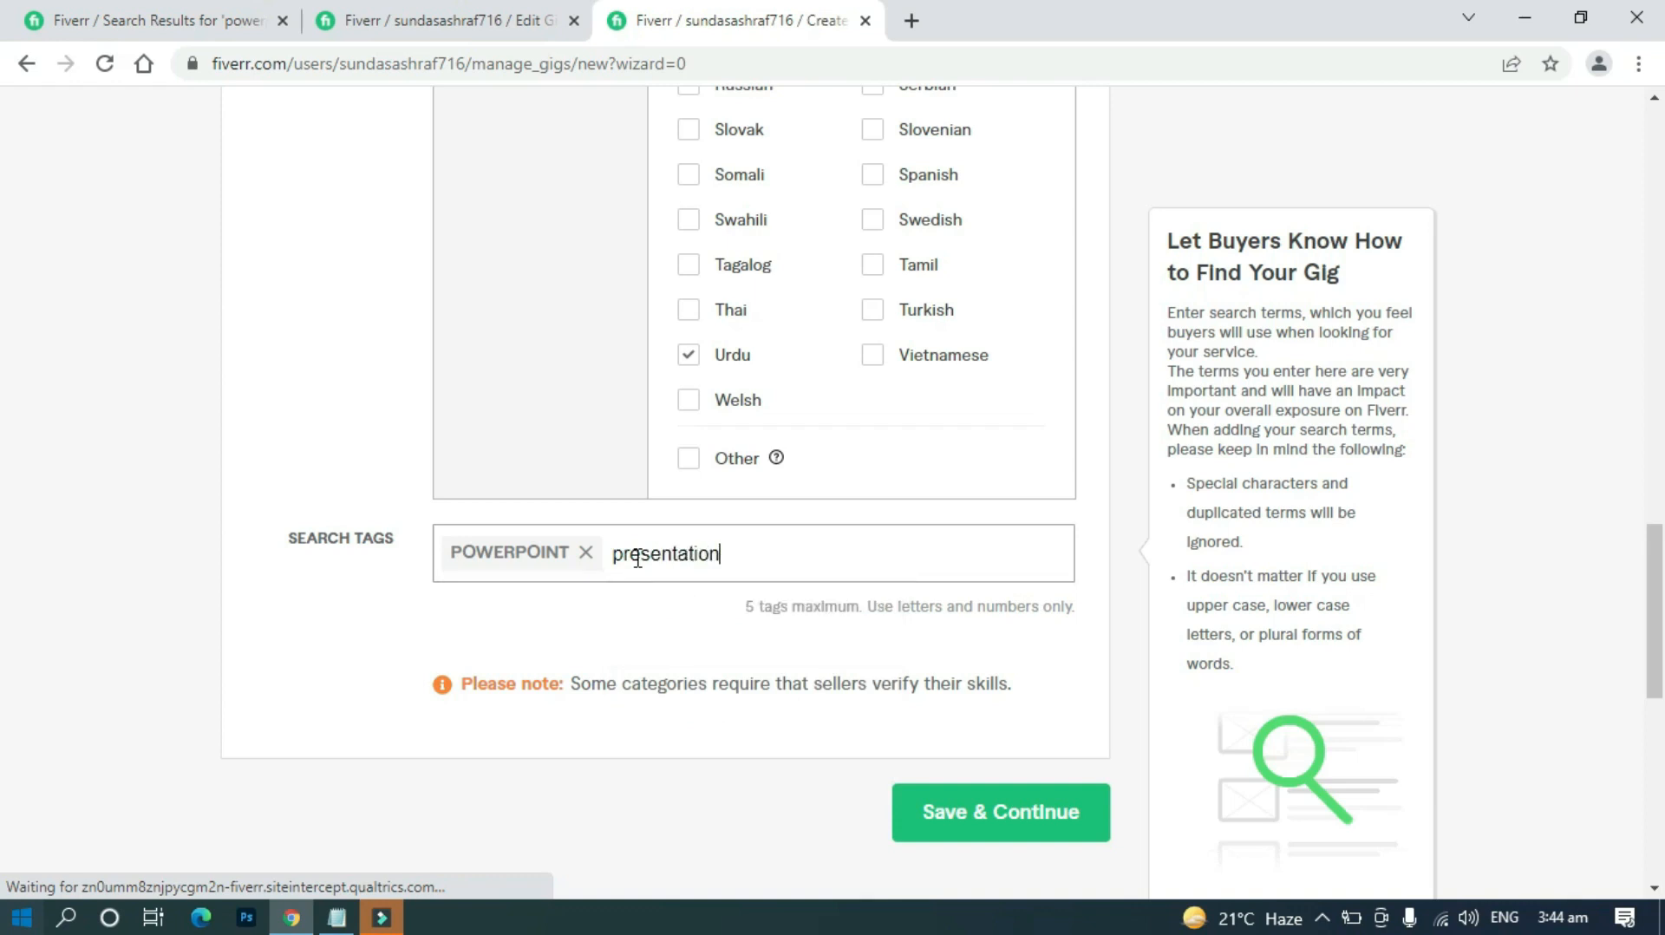
key("Return")
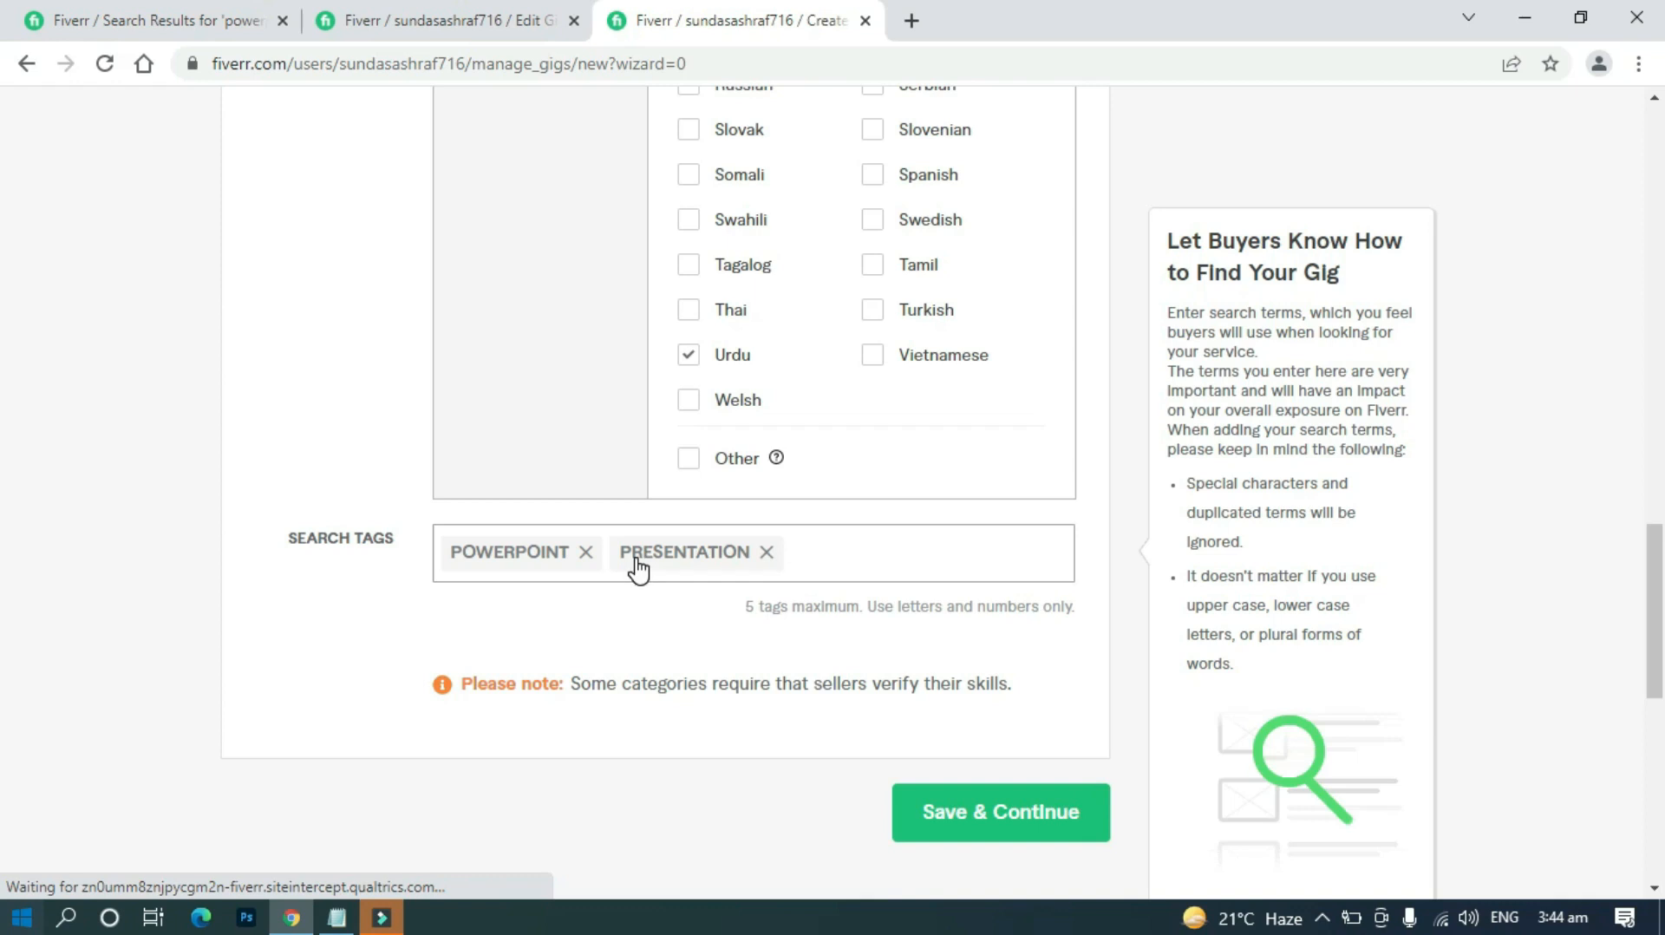
type("sli")
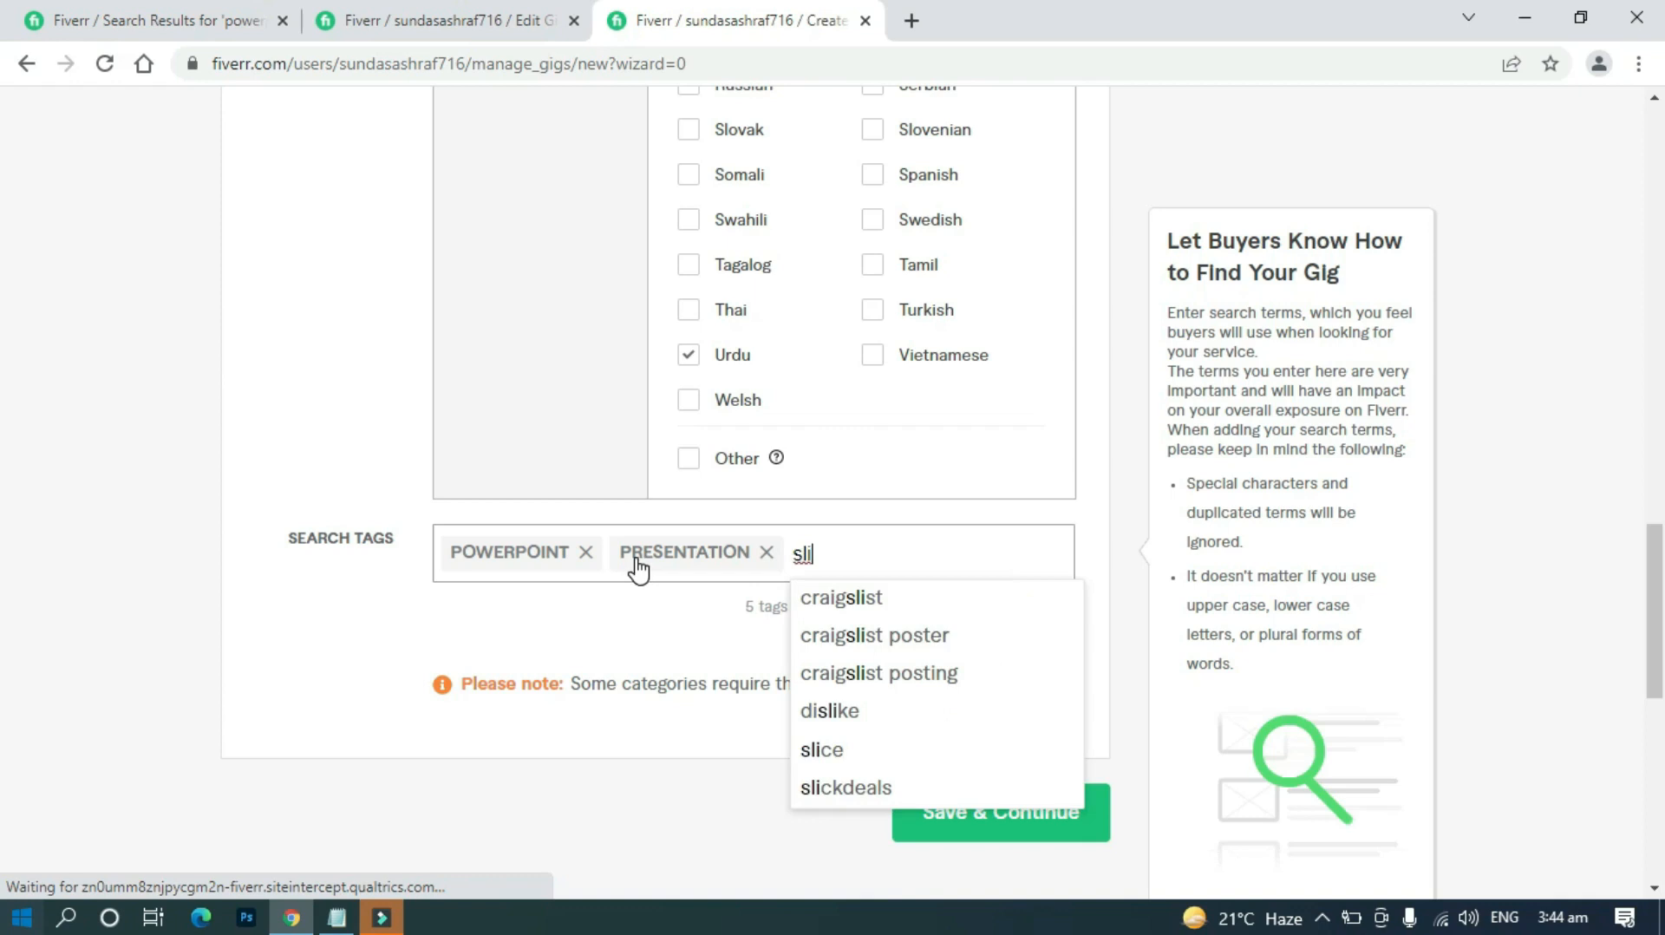
type("d")
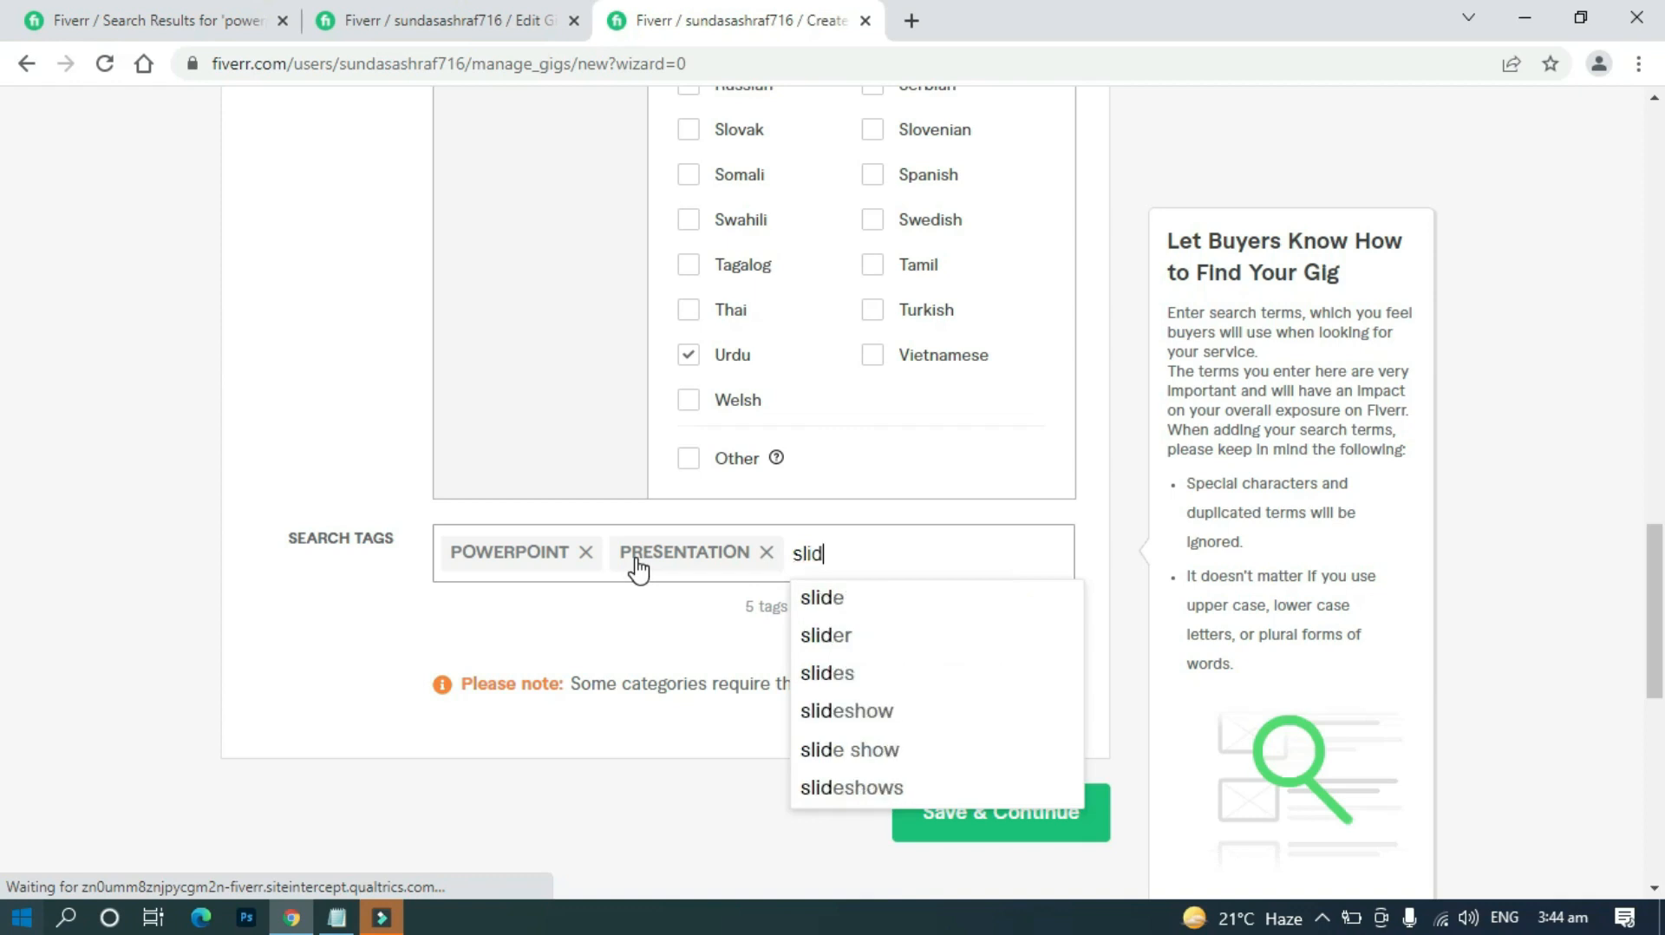
type("es")
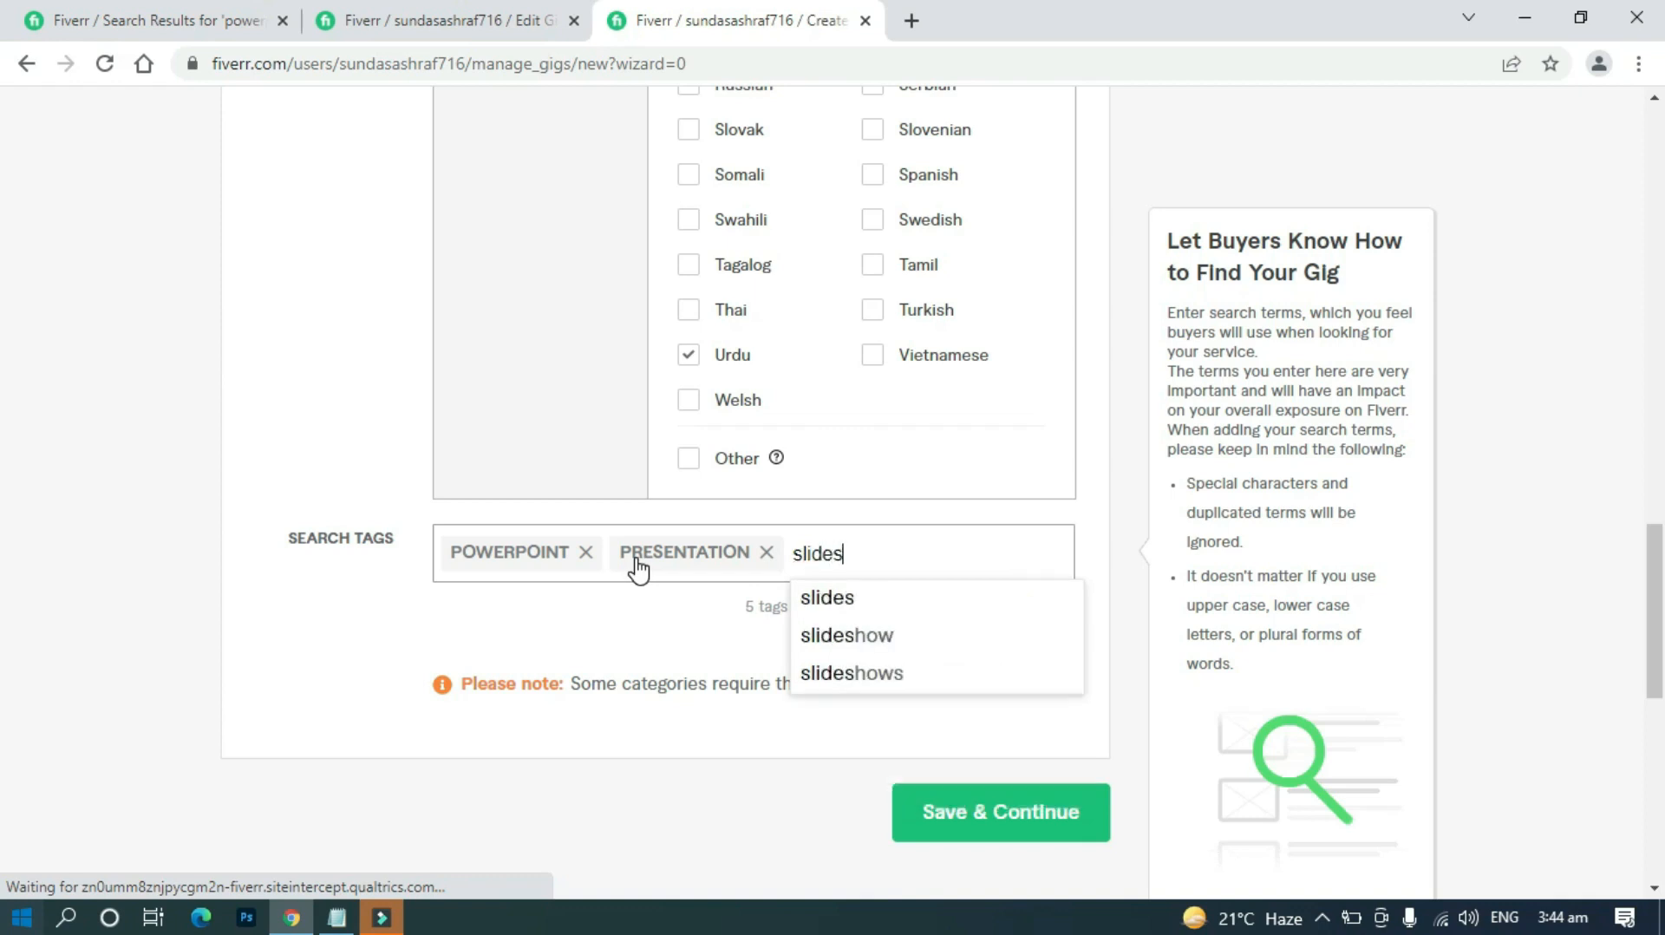
key("Return")
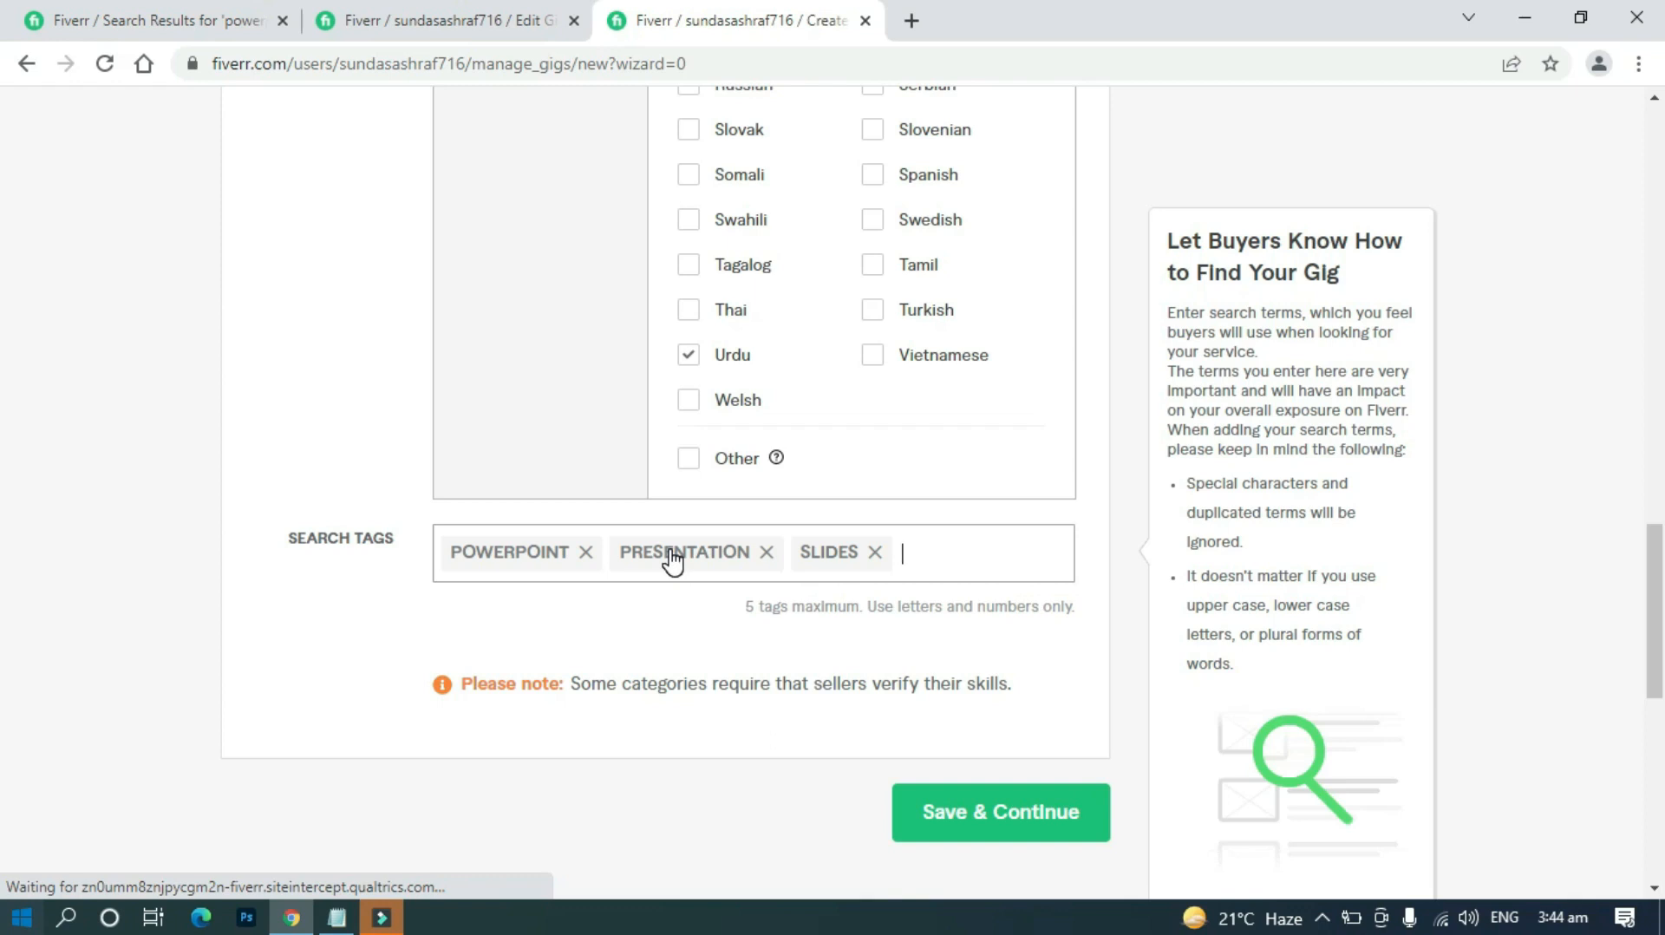
Add the search tags "ppt presentation" and "presentation design", and save the overview to continue to pricing
type("ppt")
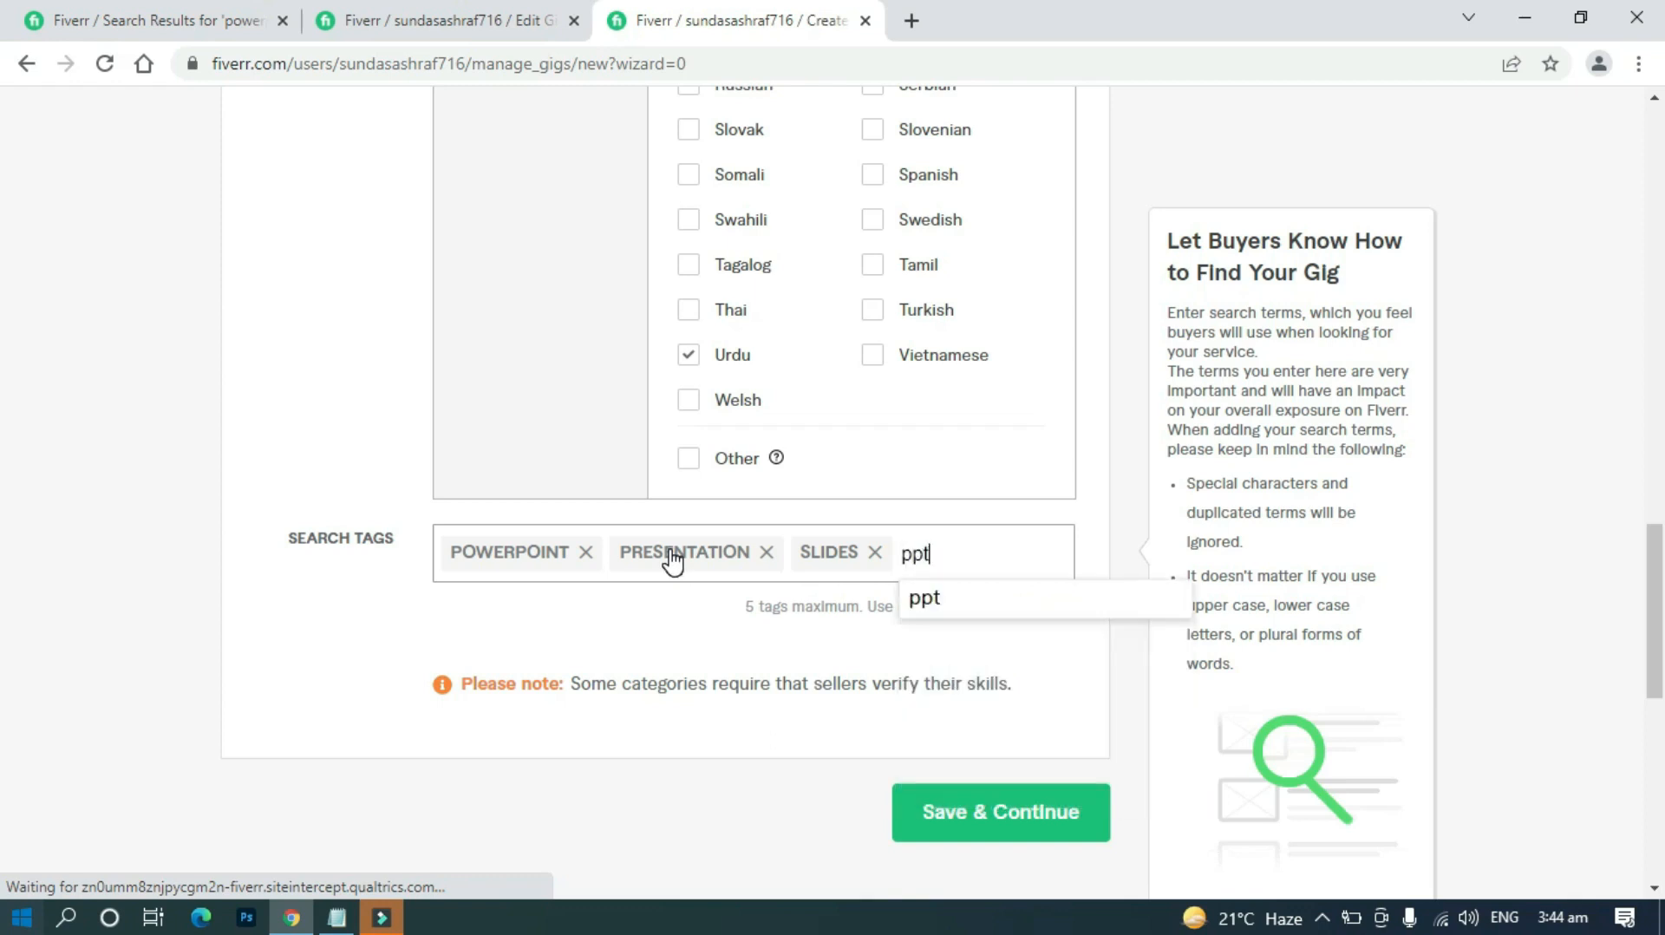
type(" presentatio")
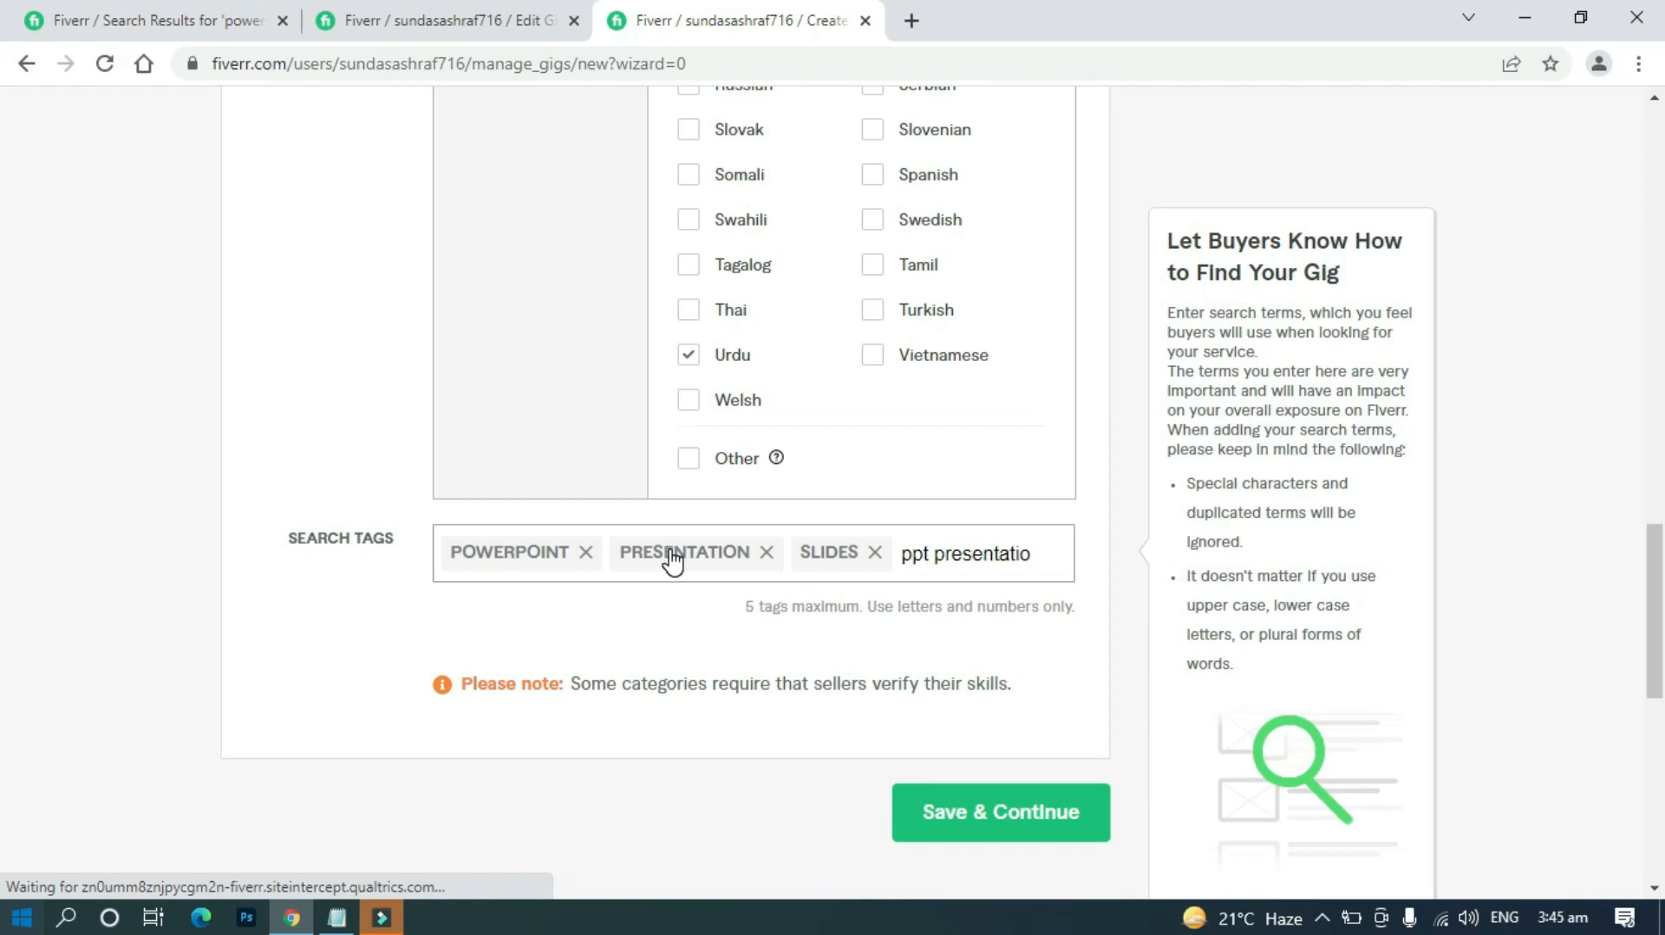
type("n")
key("Return")
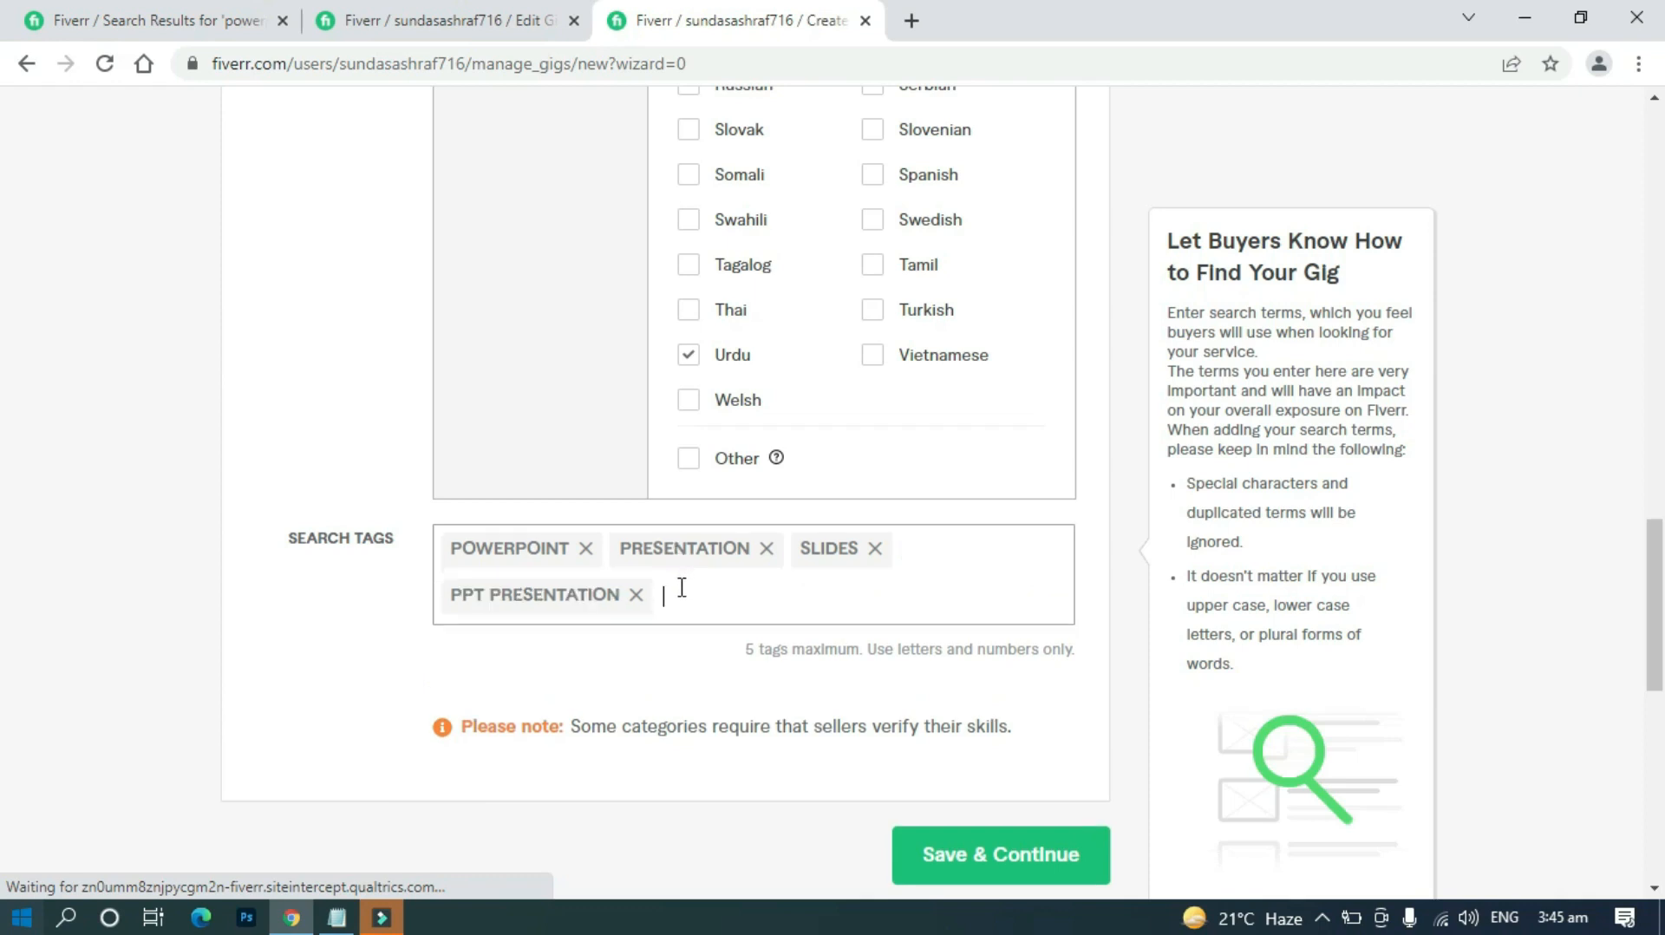
type("pres")
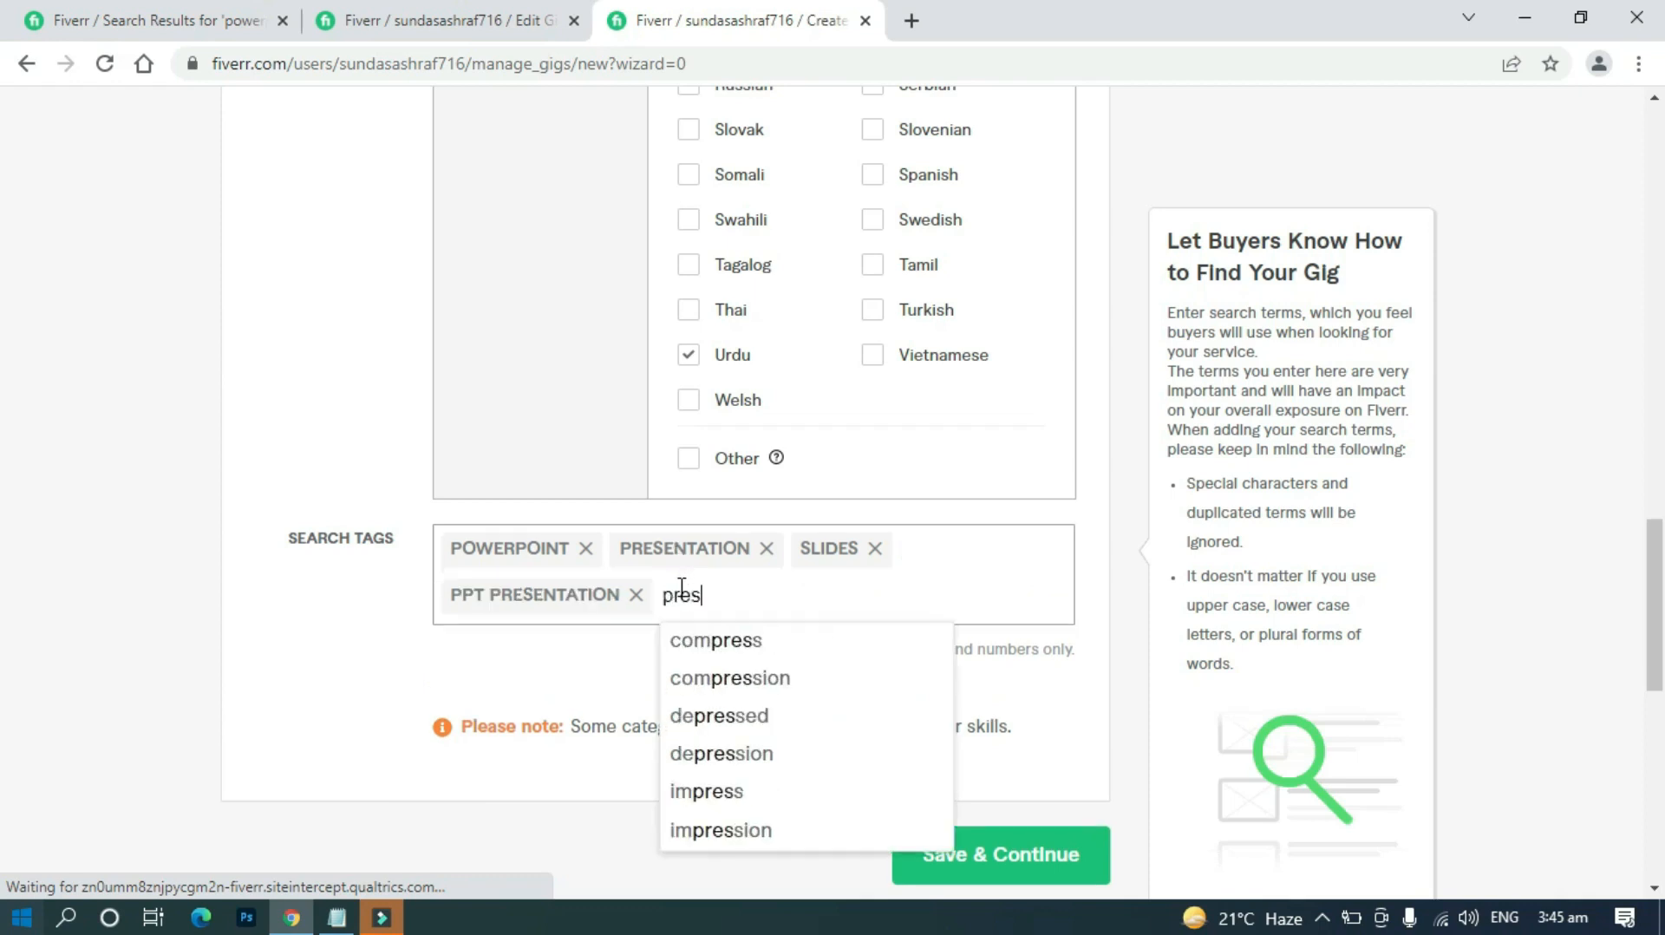
type("enta")
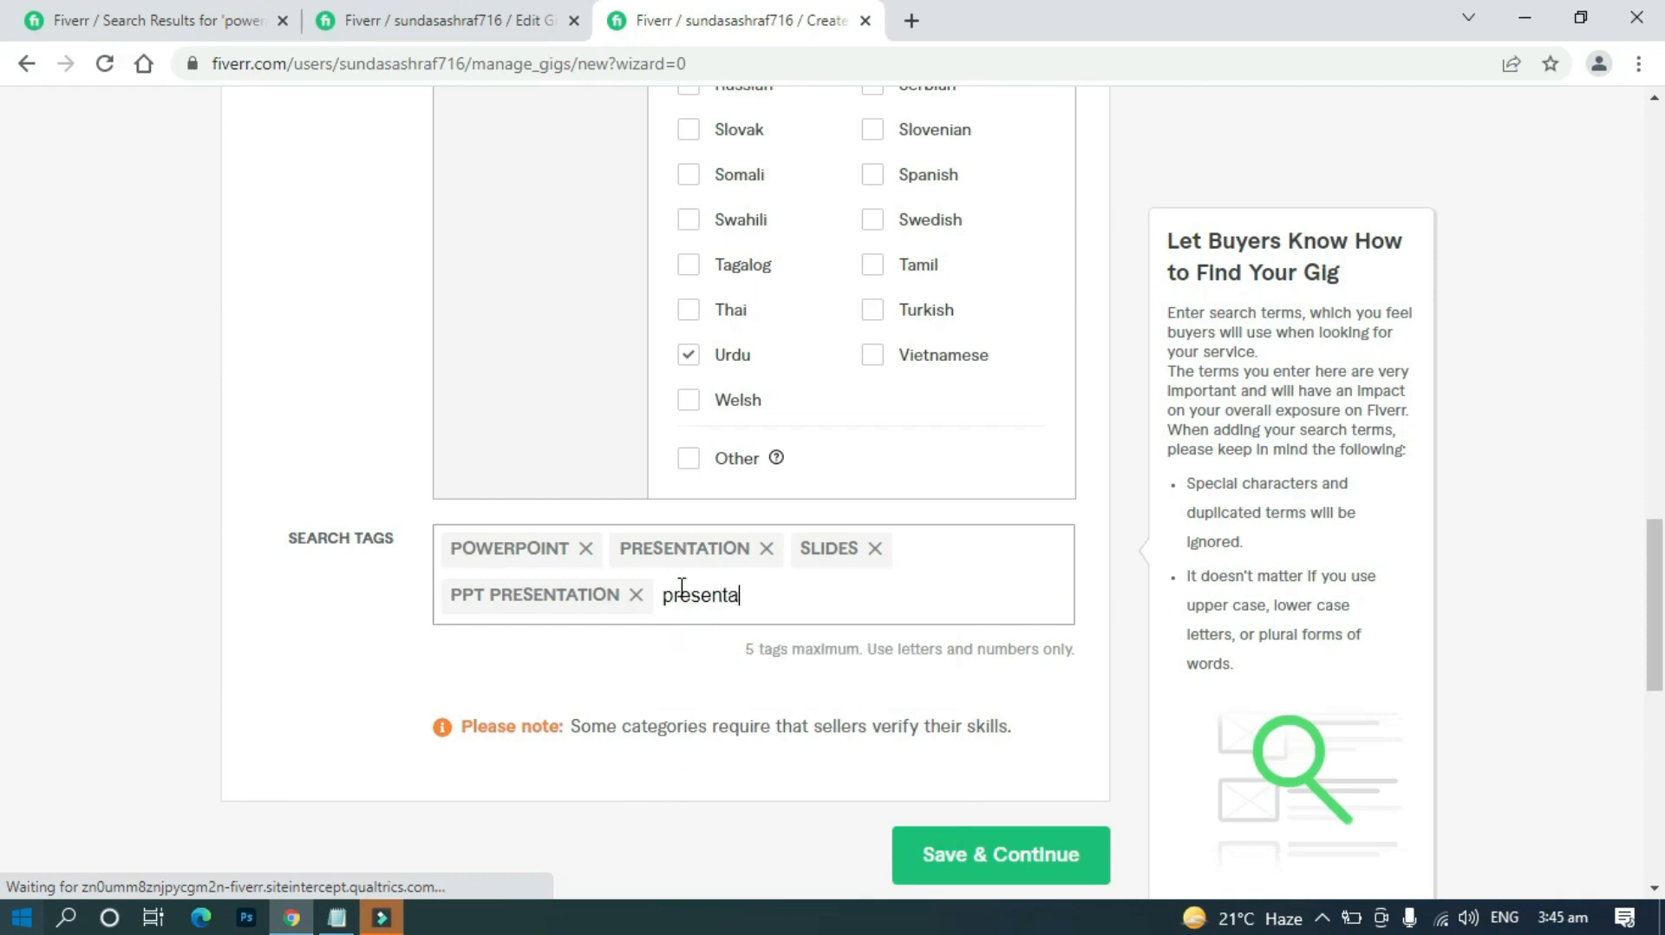
type("tion design")
key("Return")
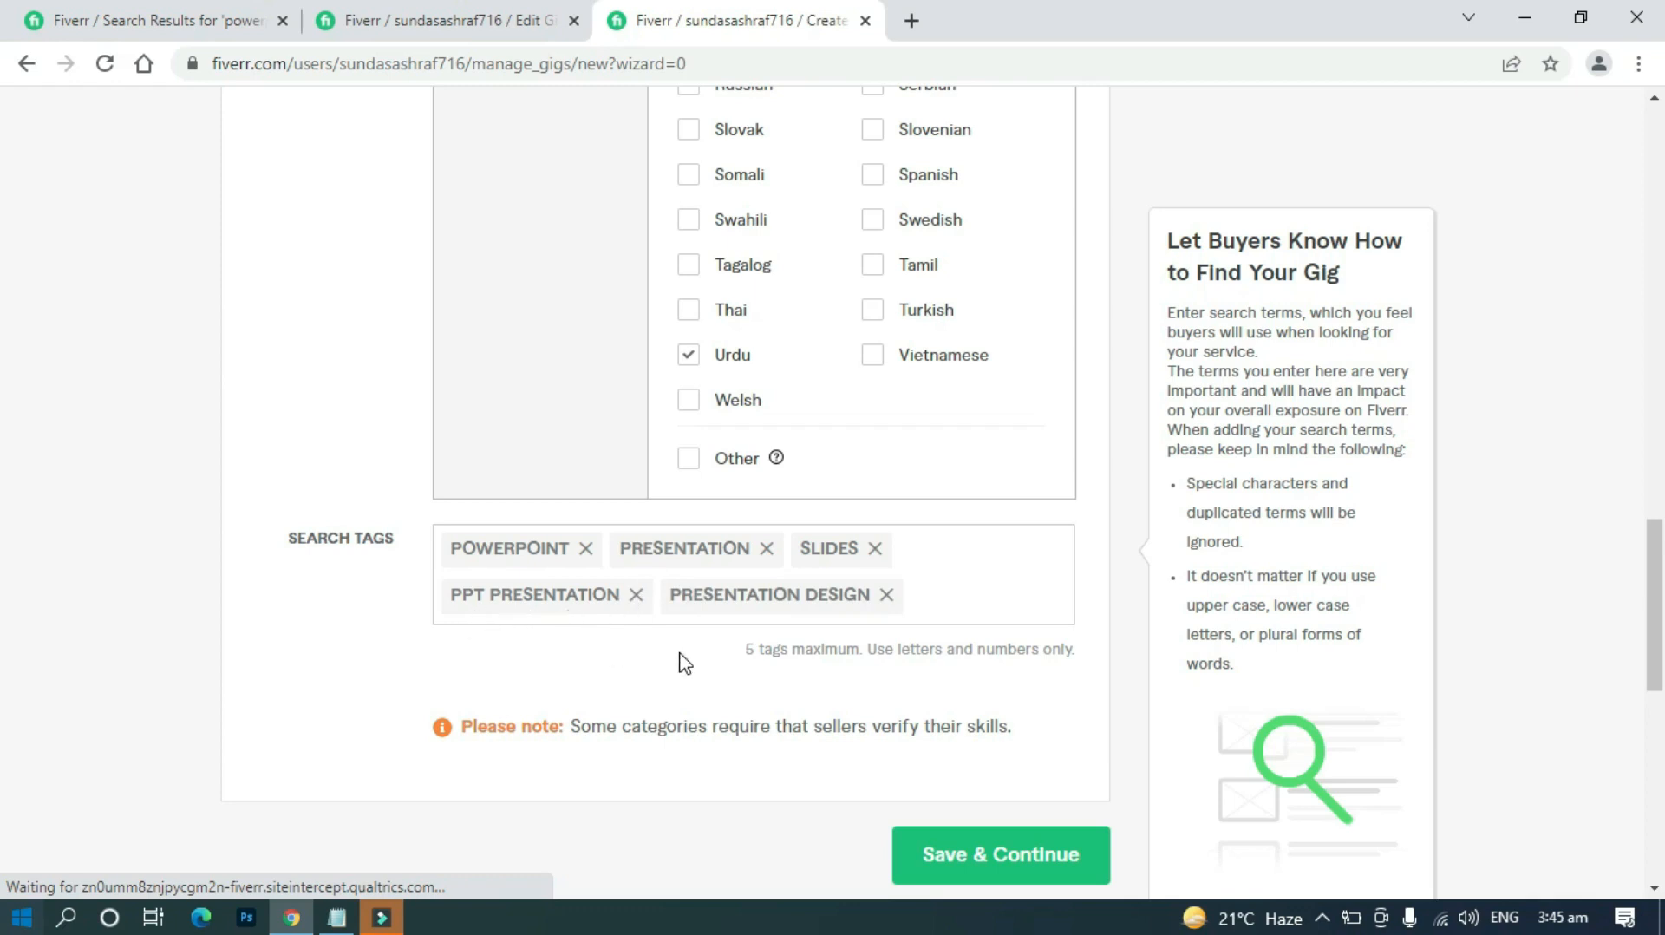
left_click(941, 872)
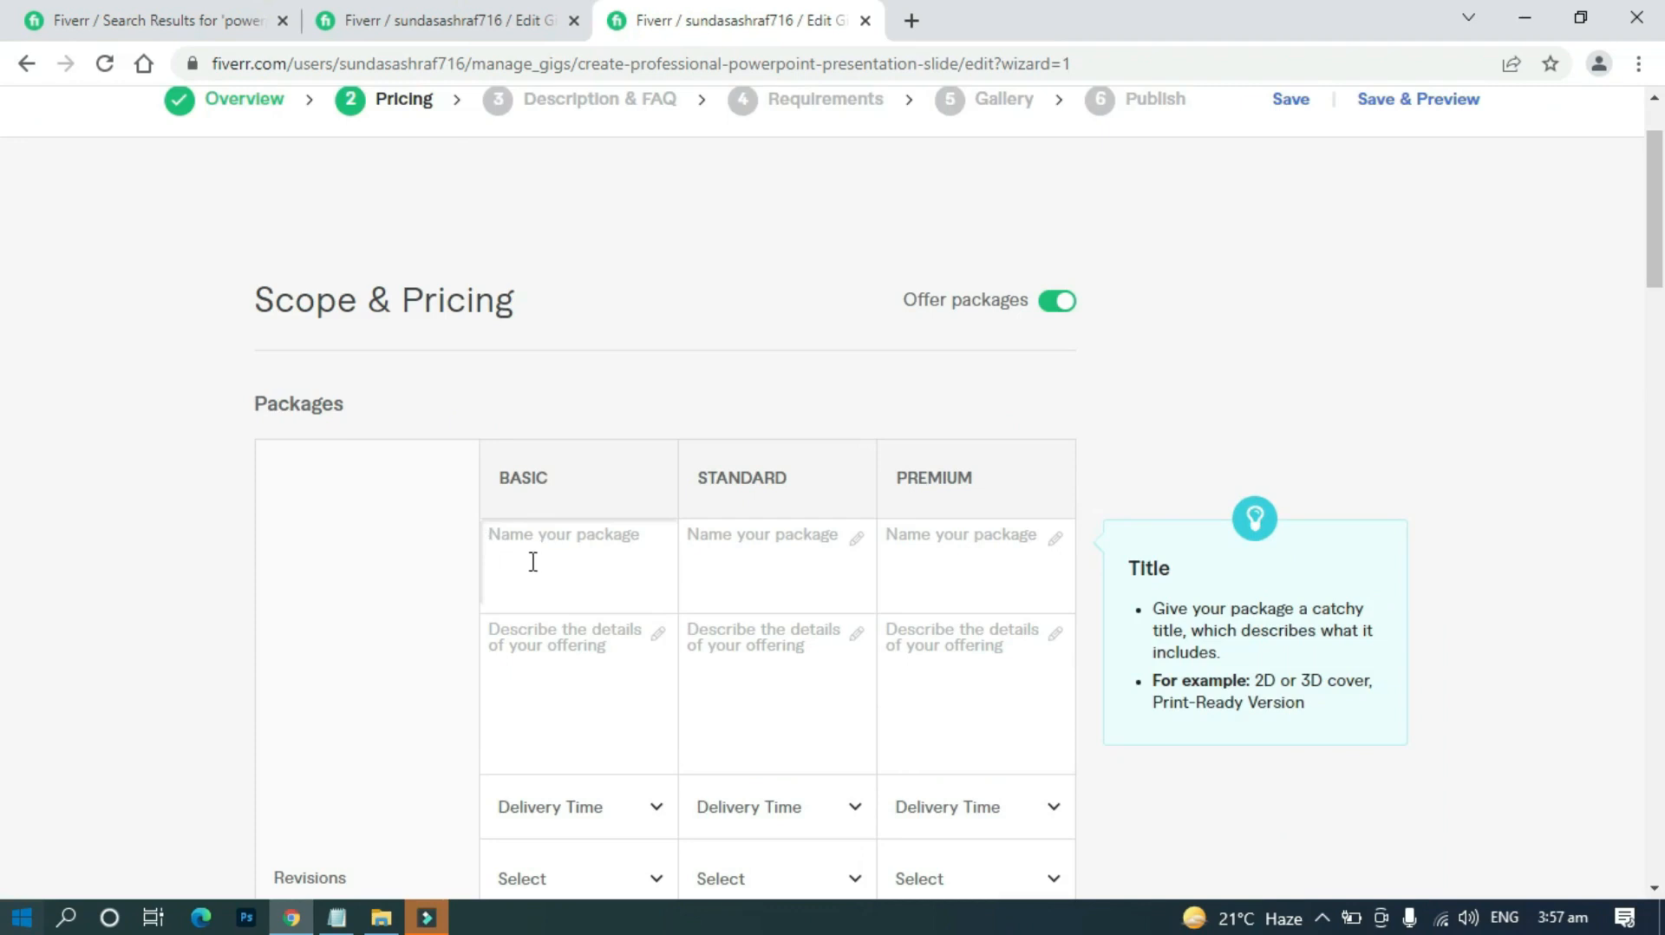
Name the three gig packages Basic, Standard and Premium in their matching columns
left_click(532, 569)
type("Basic")
left_click(730, 556)
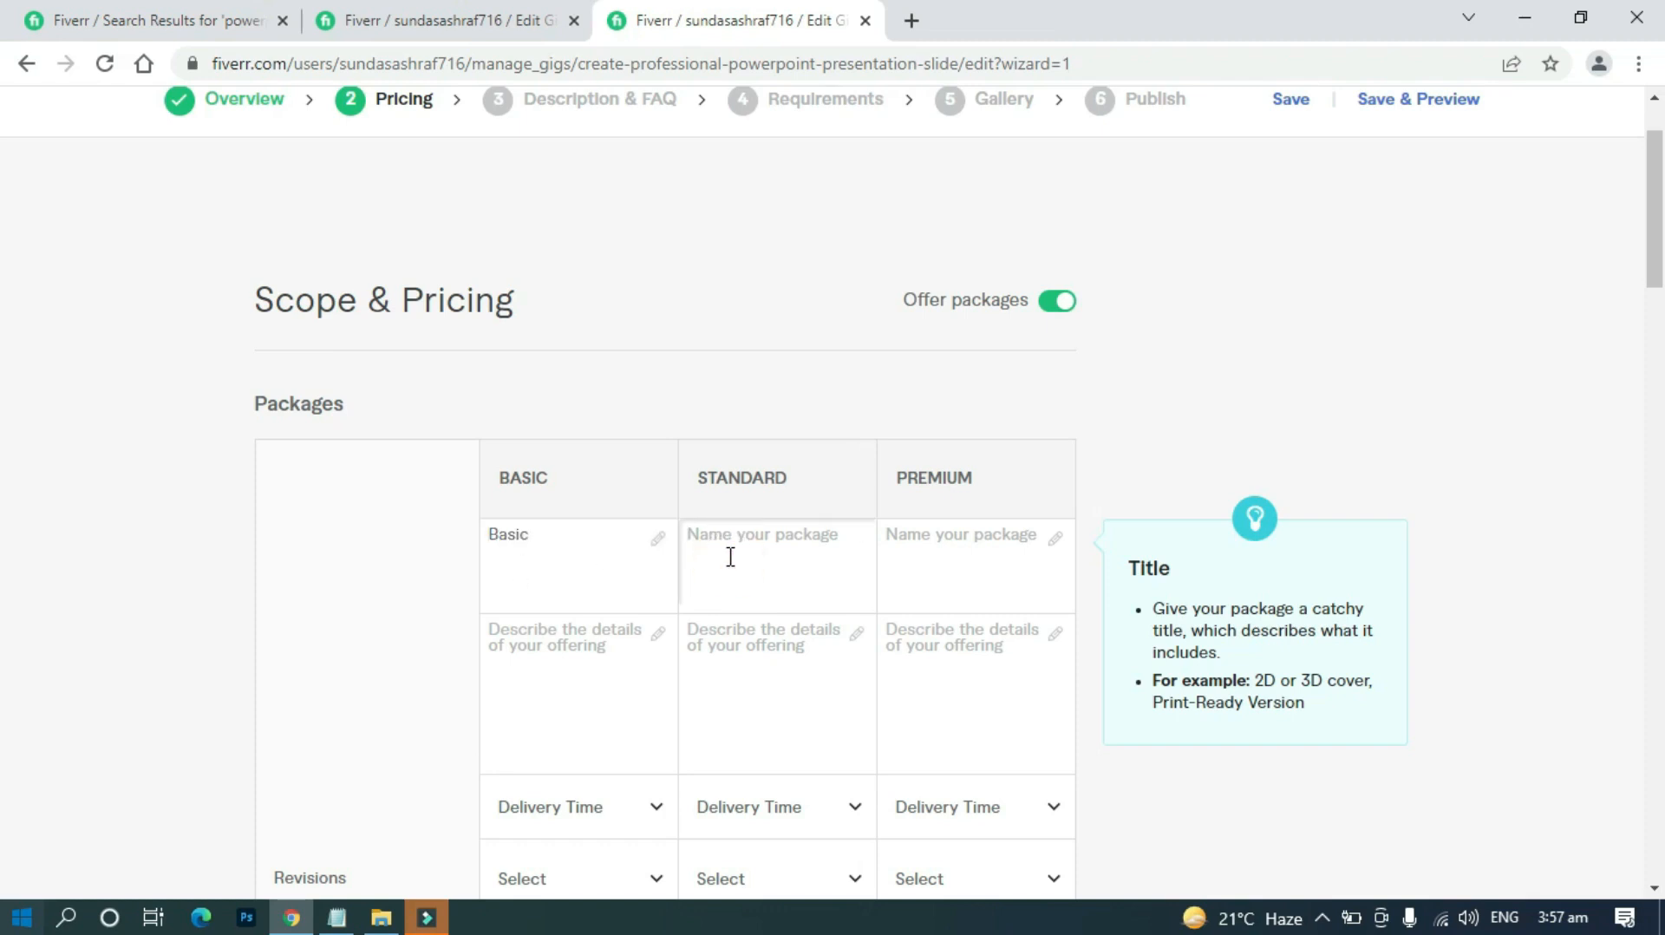
type("Standard")
left_click(911, 547)
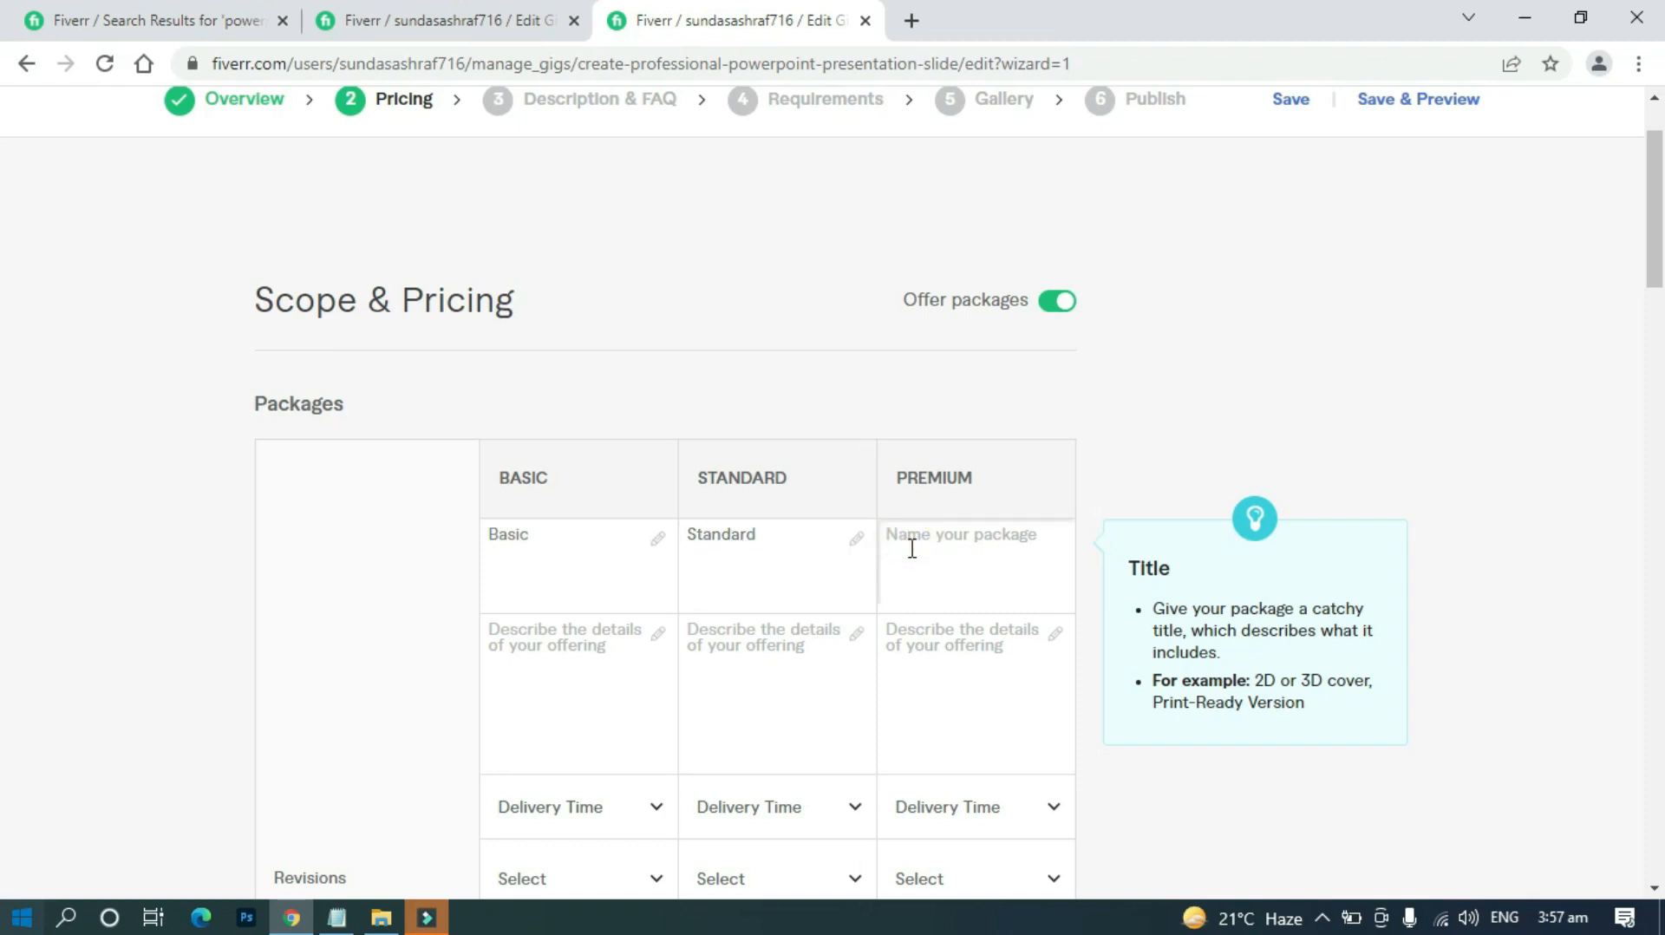
type("Premium")
Describe the Basic package as "7 slides free source file,High Quality ,commercial use", correcting any misspelling
left_click(564, 643)
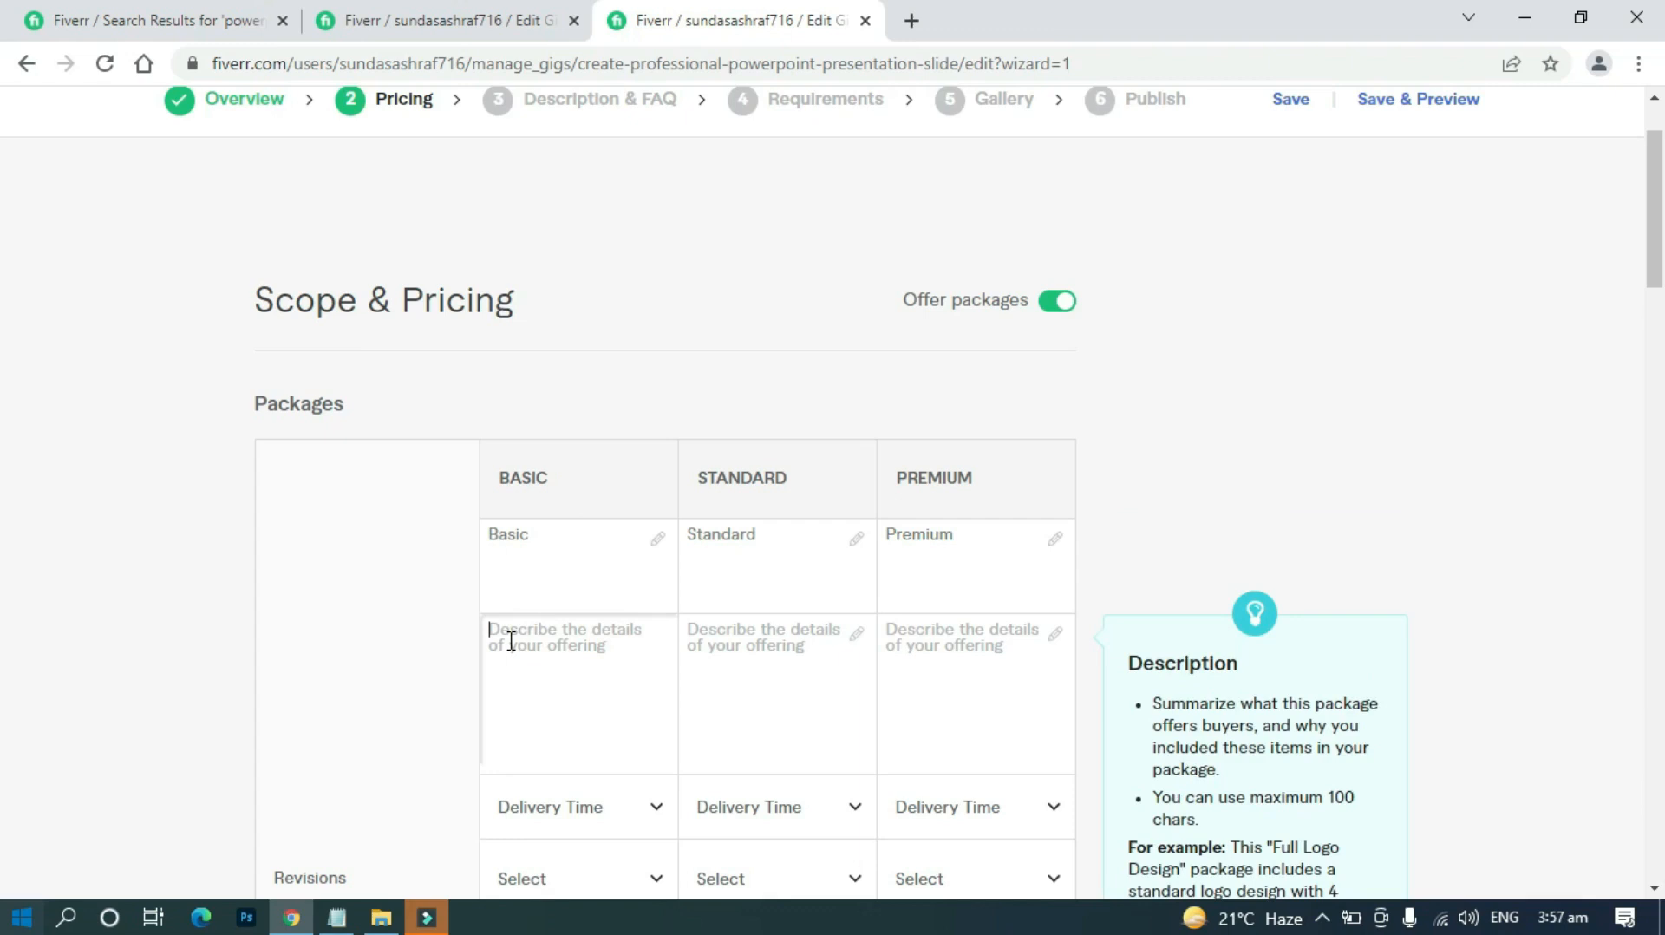
type("7")
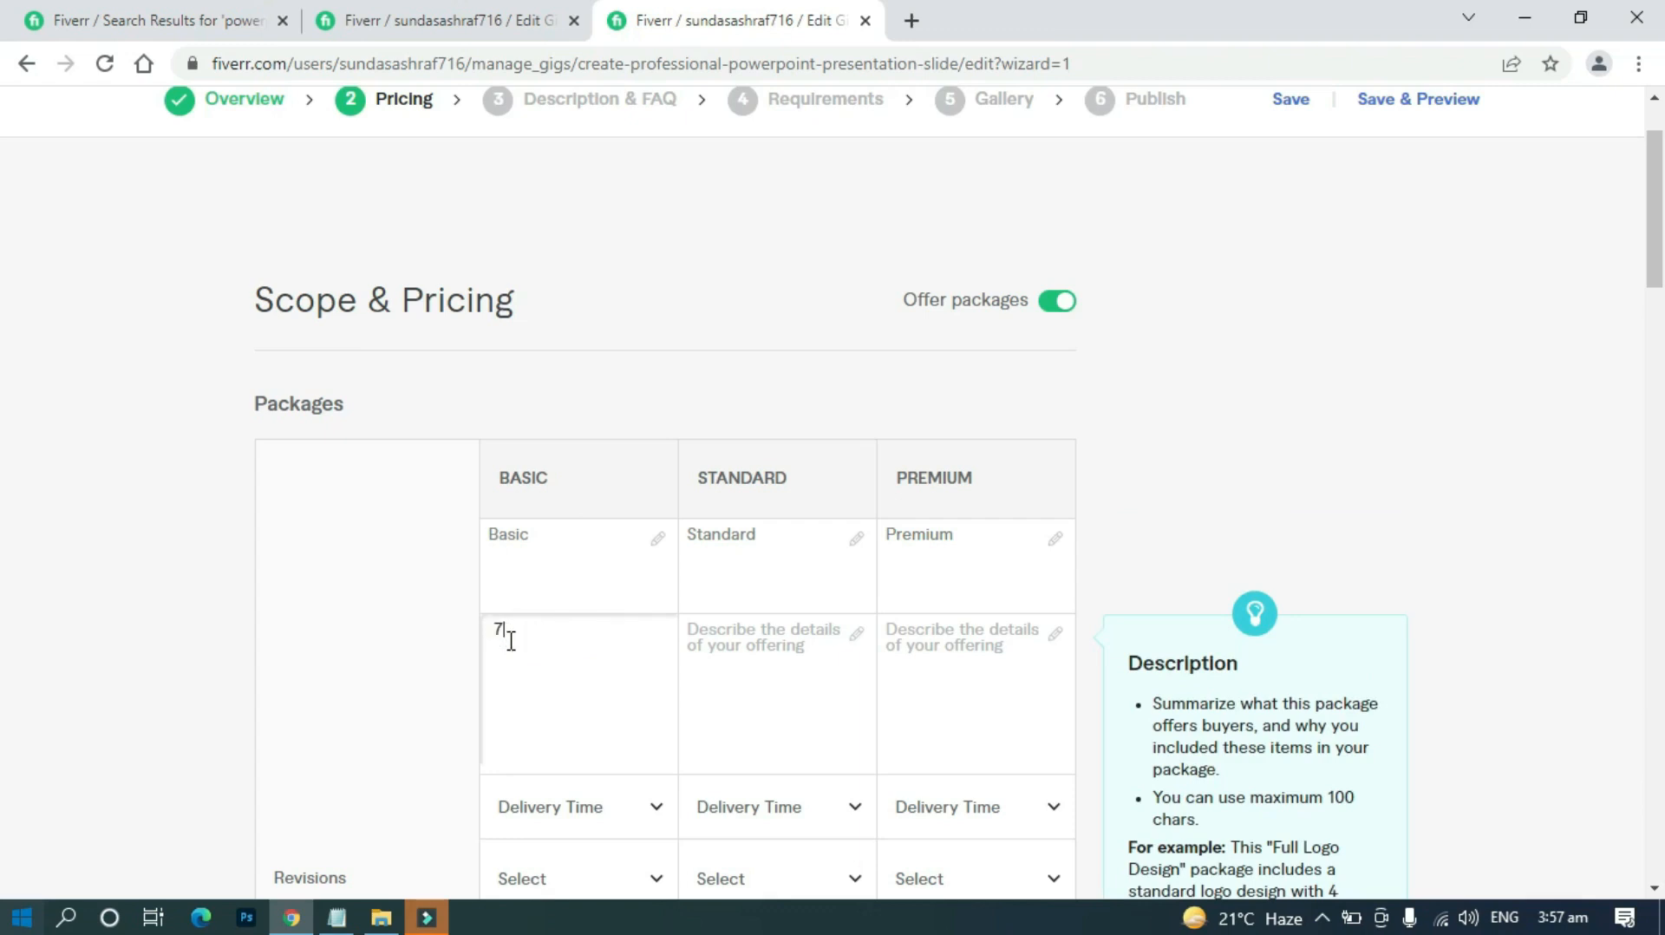
key("BackSpace")
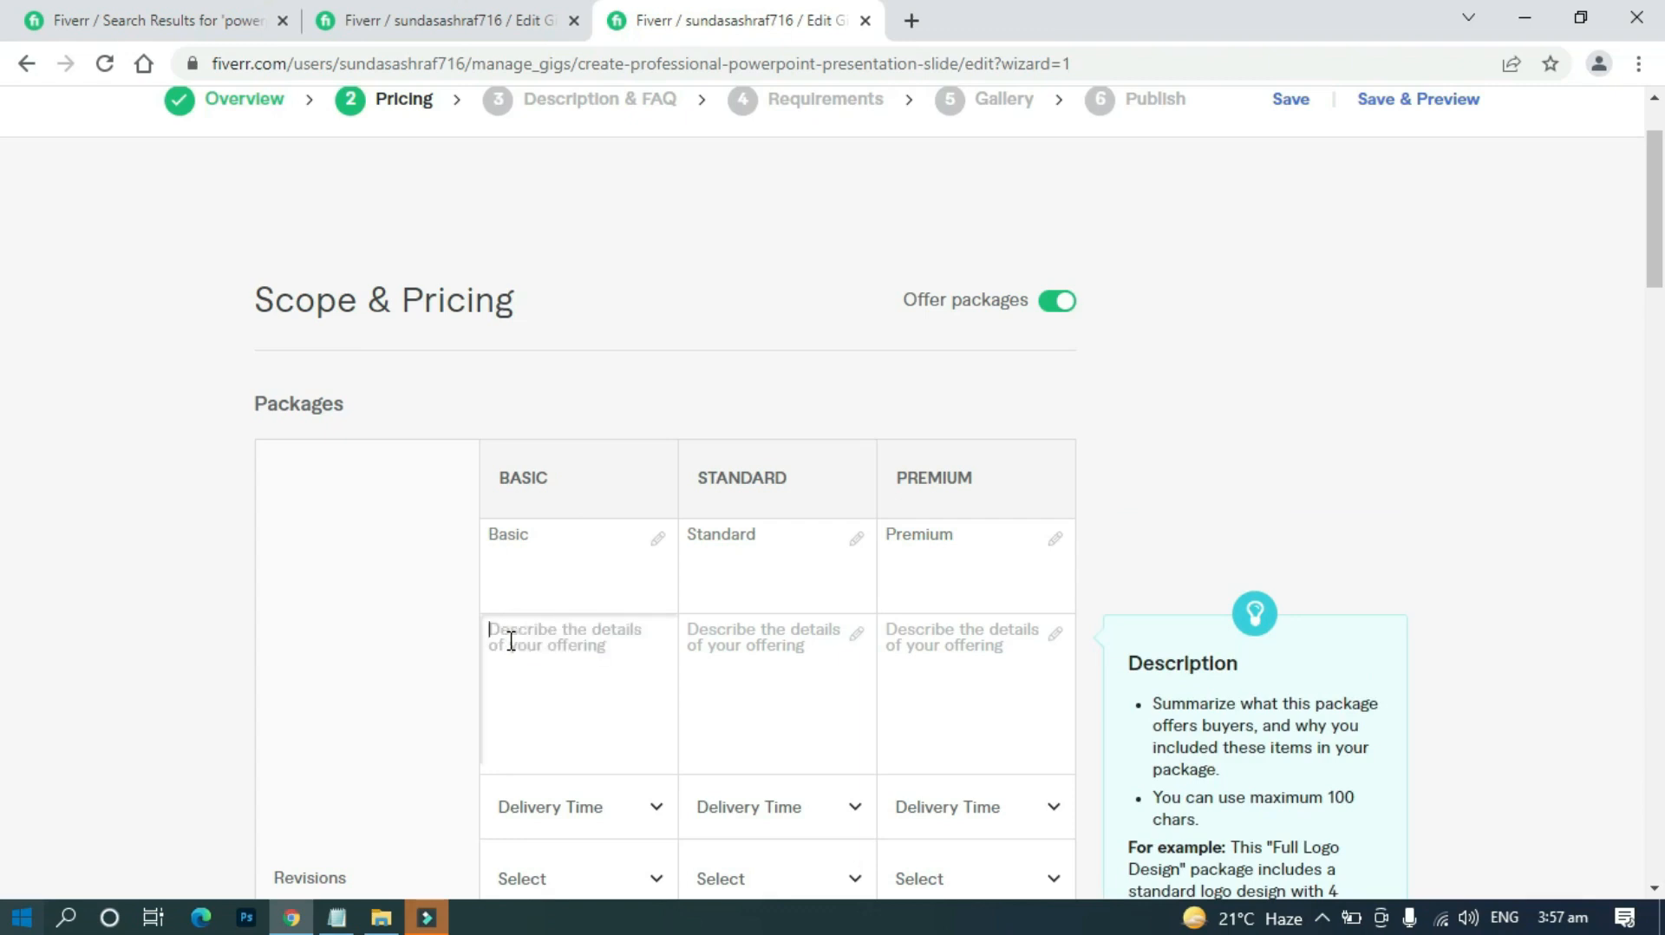
type("7 slides")
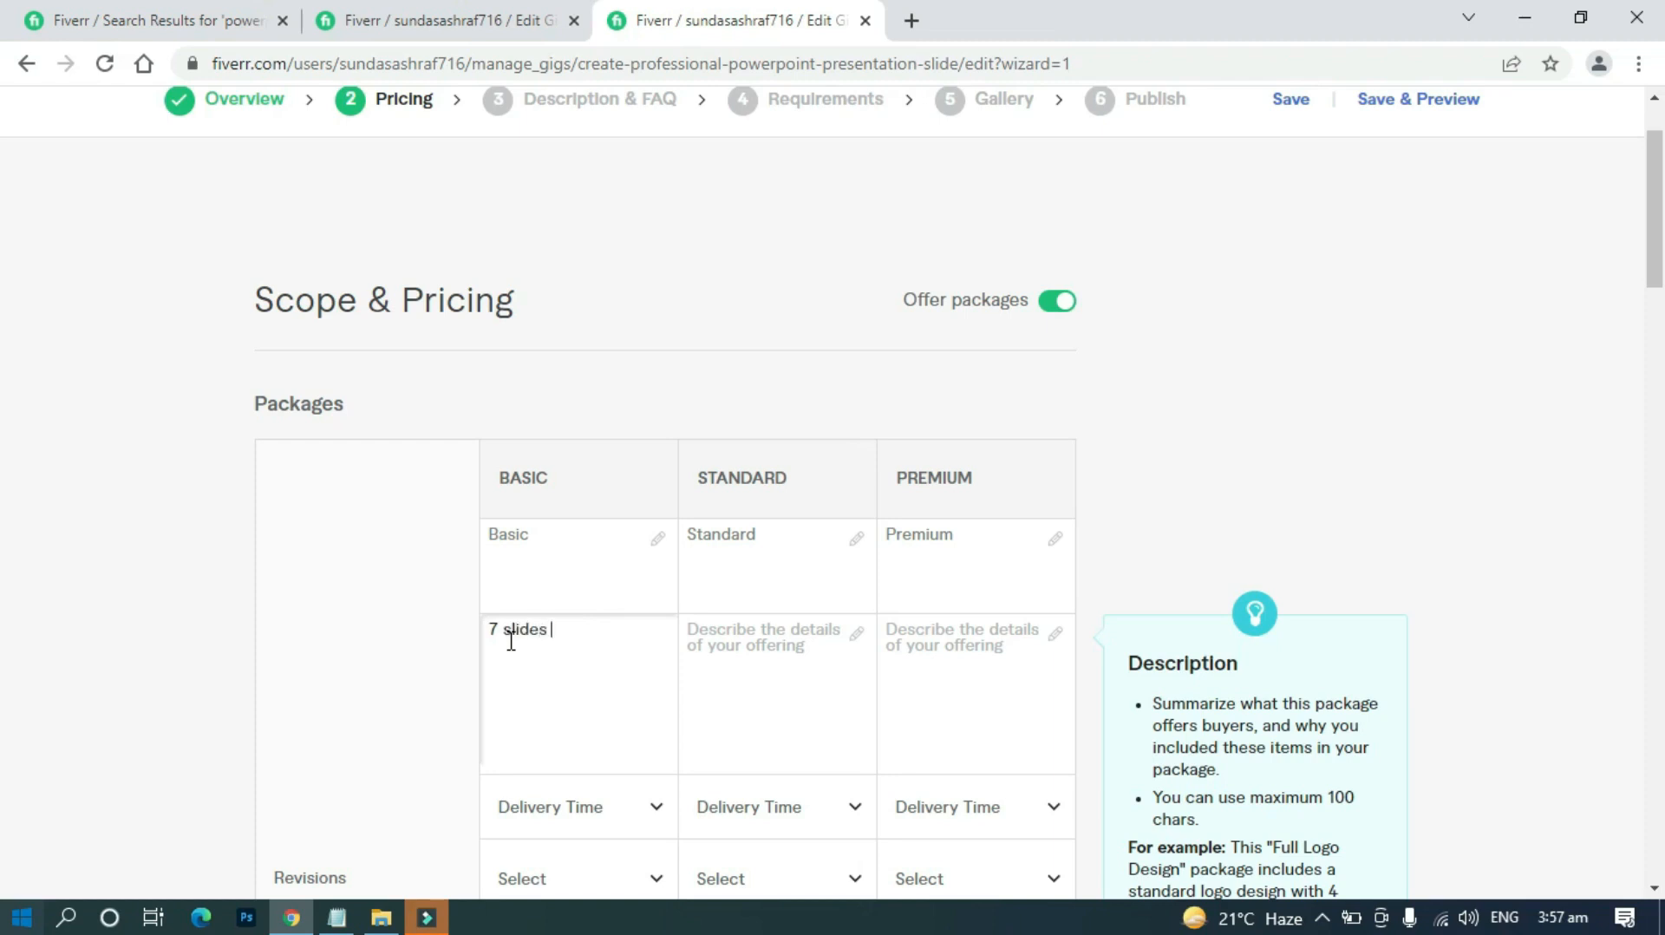
type("free source file,High Quality")
type(",commer")
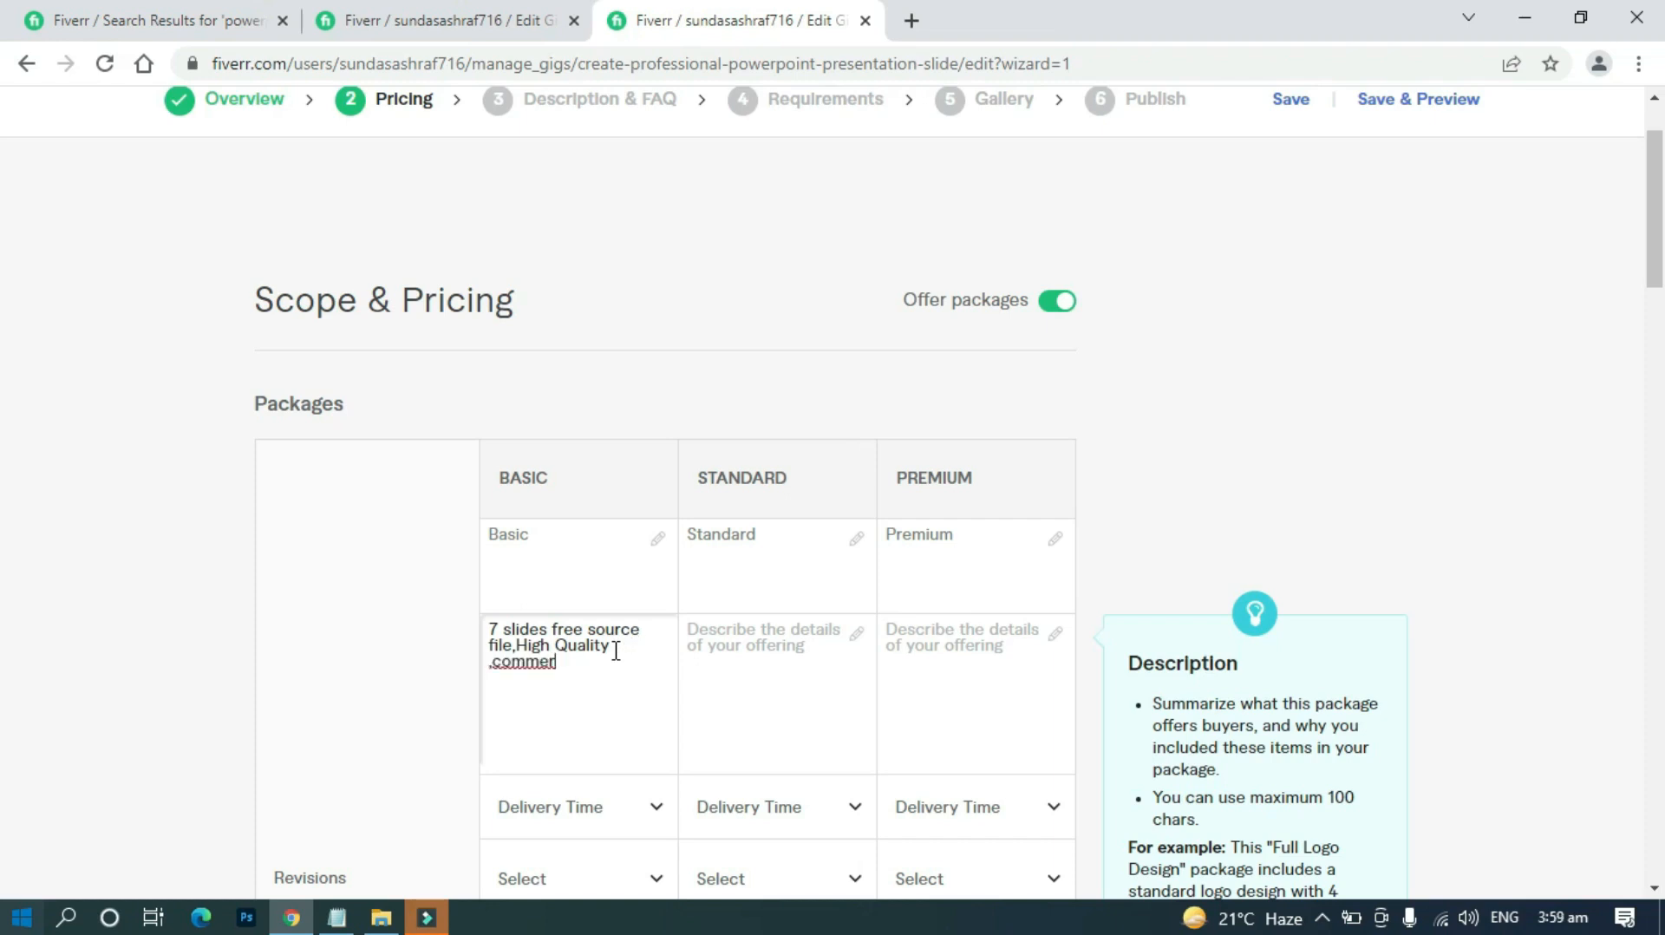
type("e")
type("cial use")
right_click(562, 660)
left_click(664, 367)
Copy the Basic package's description text into the Standard and Premium package descriptions
left_click_drag(489, 630, 625, 670)
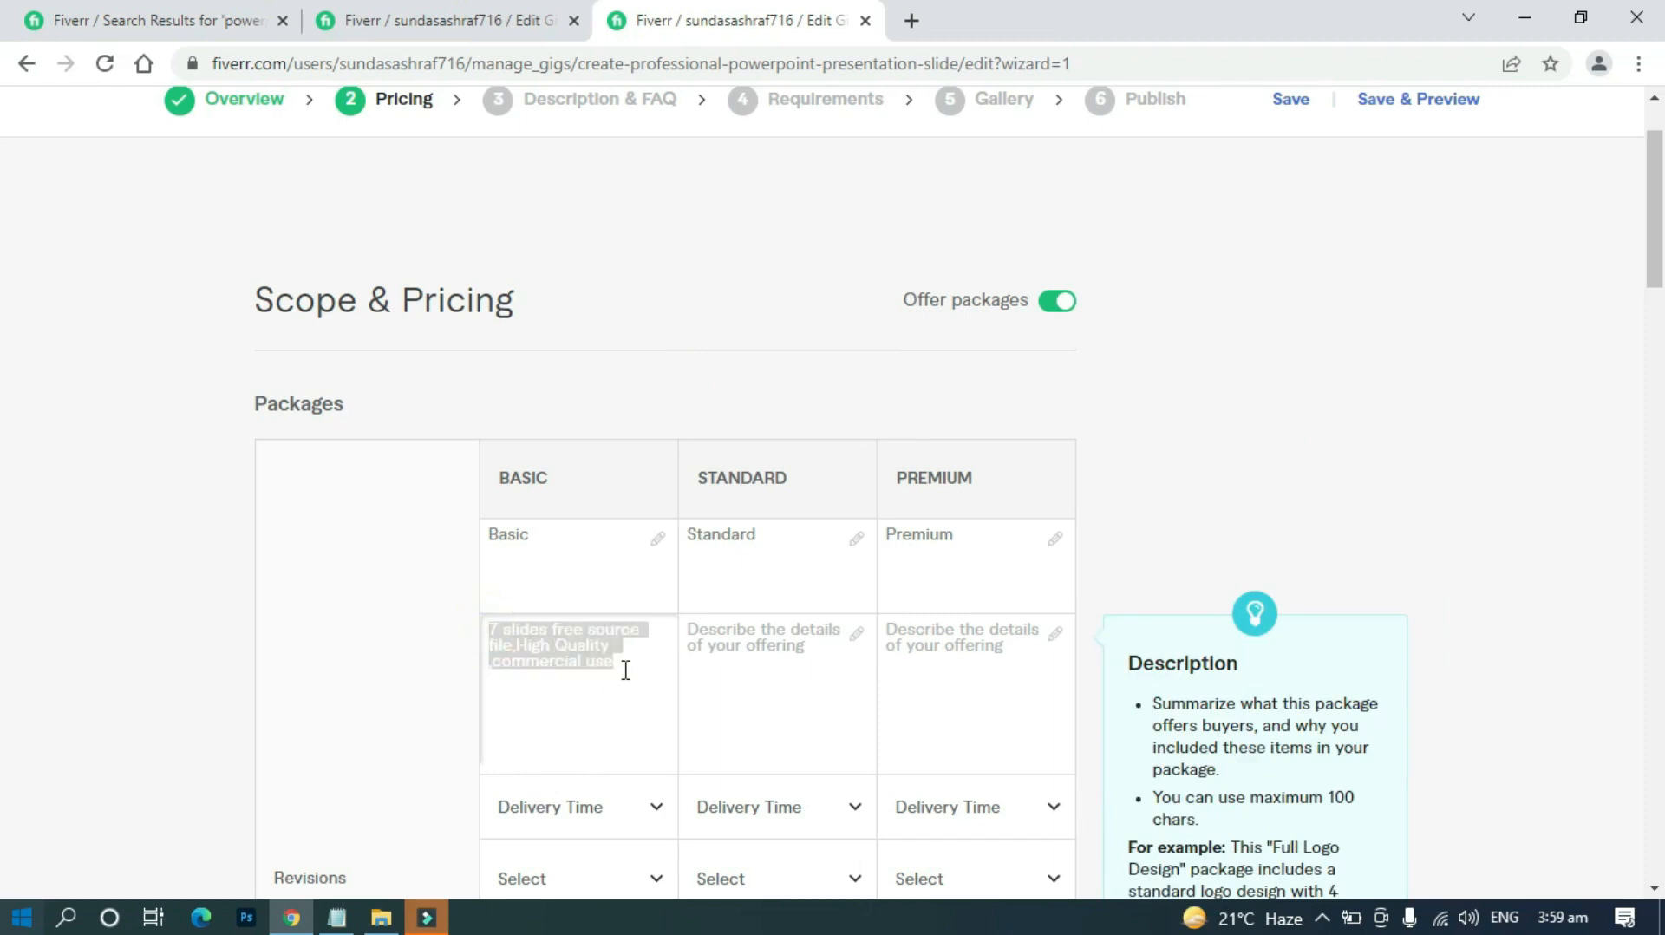
right_click(625, 670)
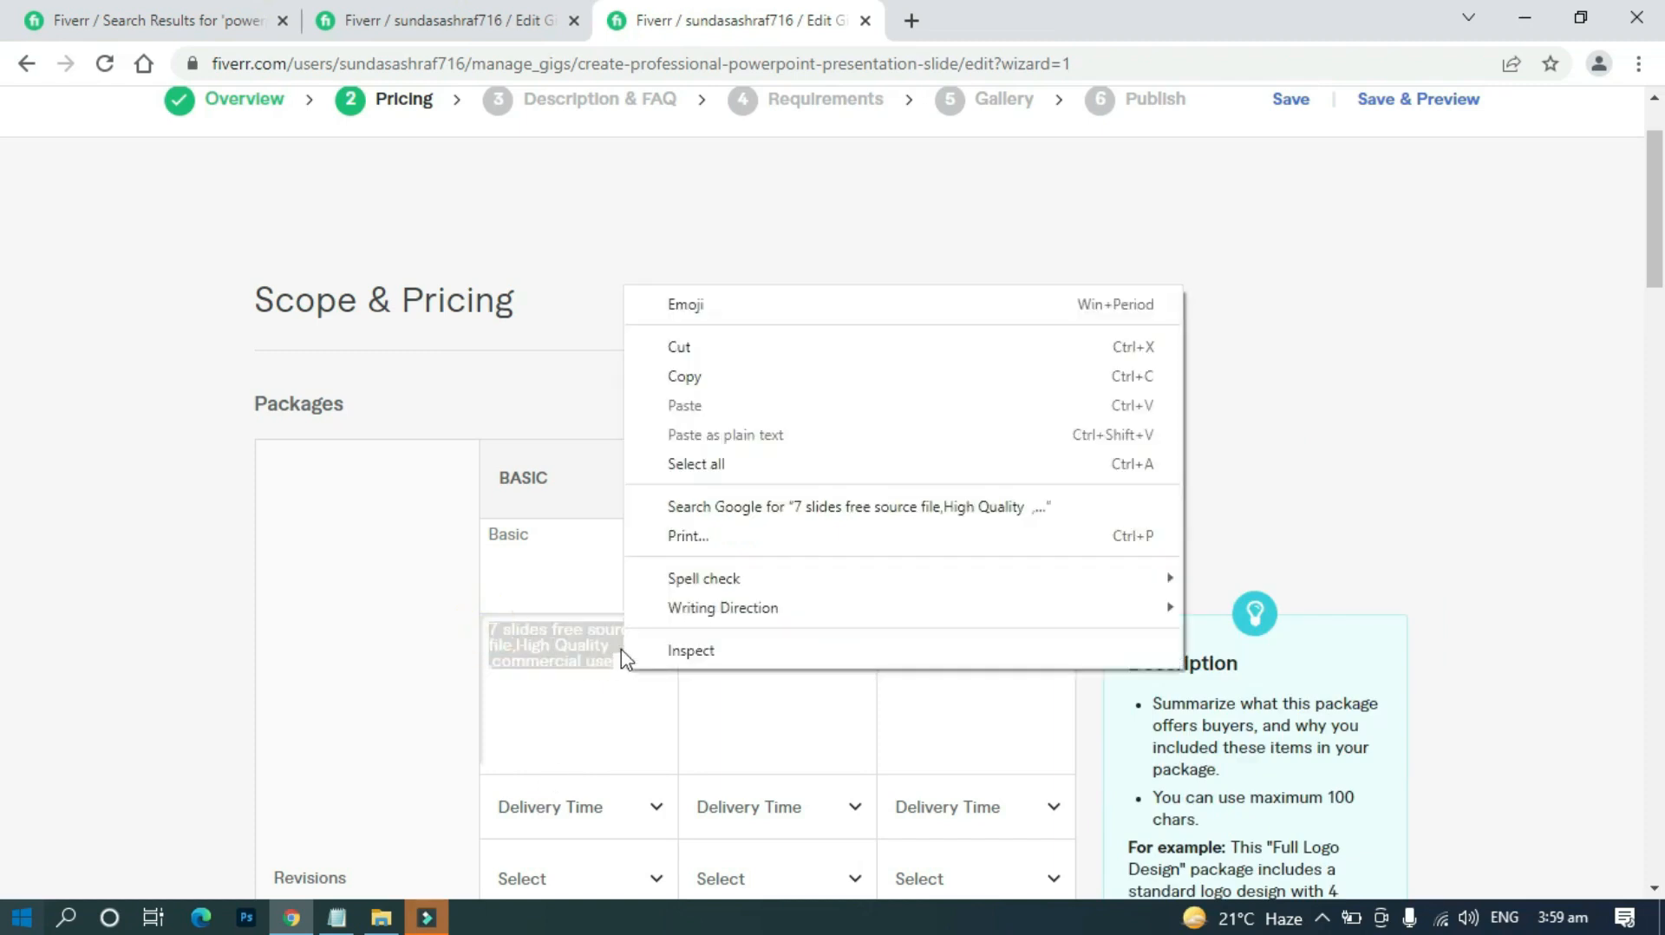
left_click(685, 375)
left_click(692, 650)
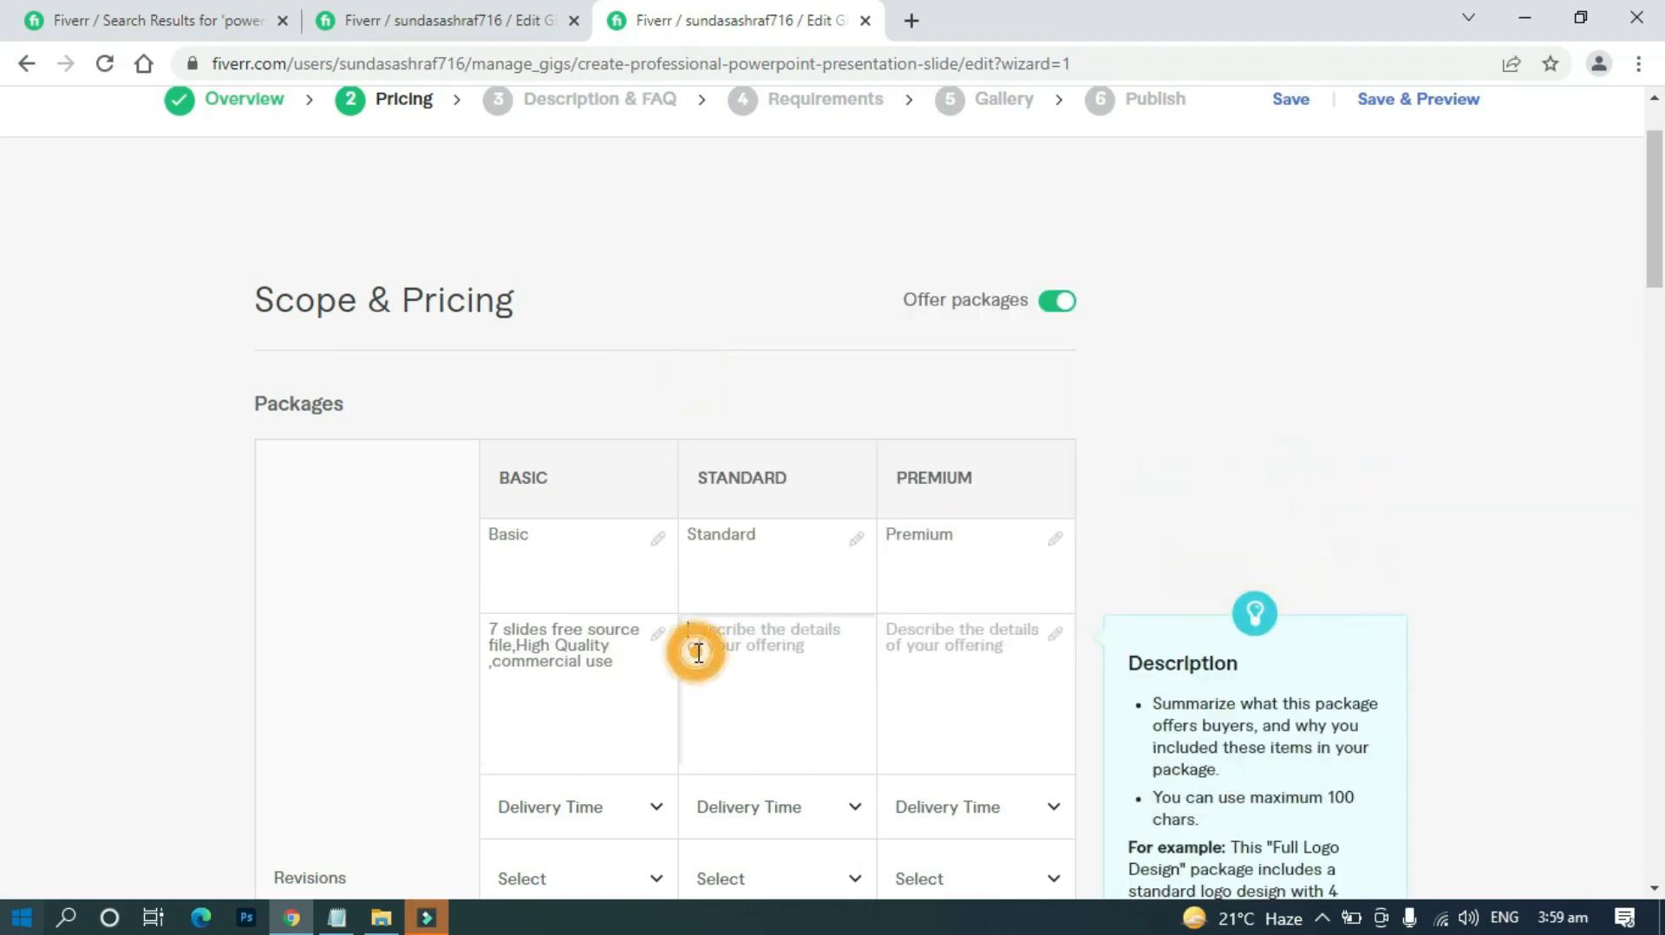
right_click(696, 651)
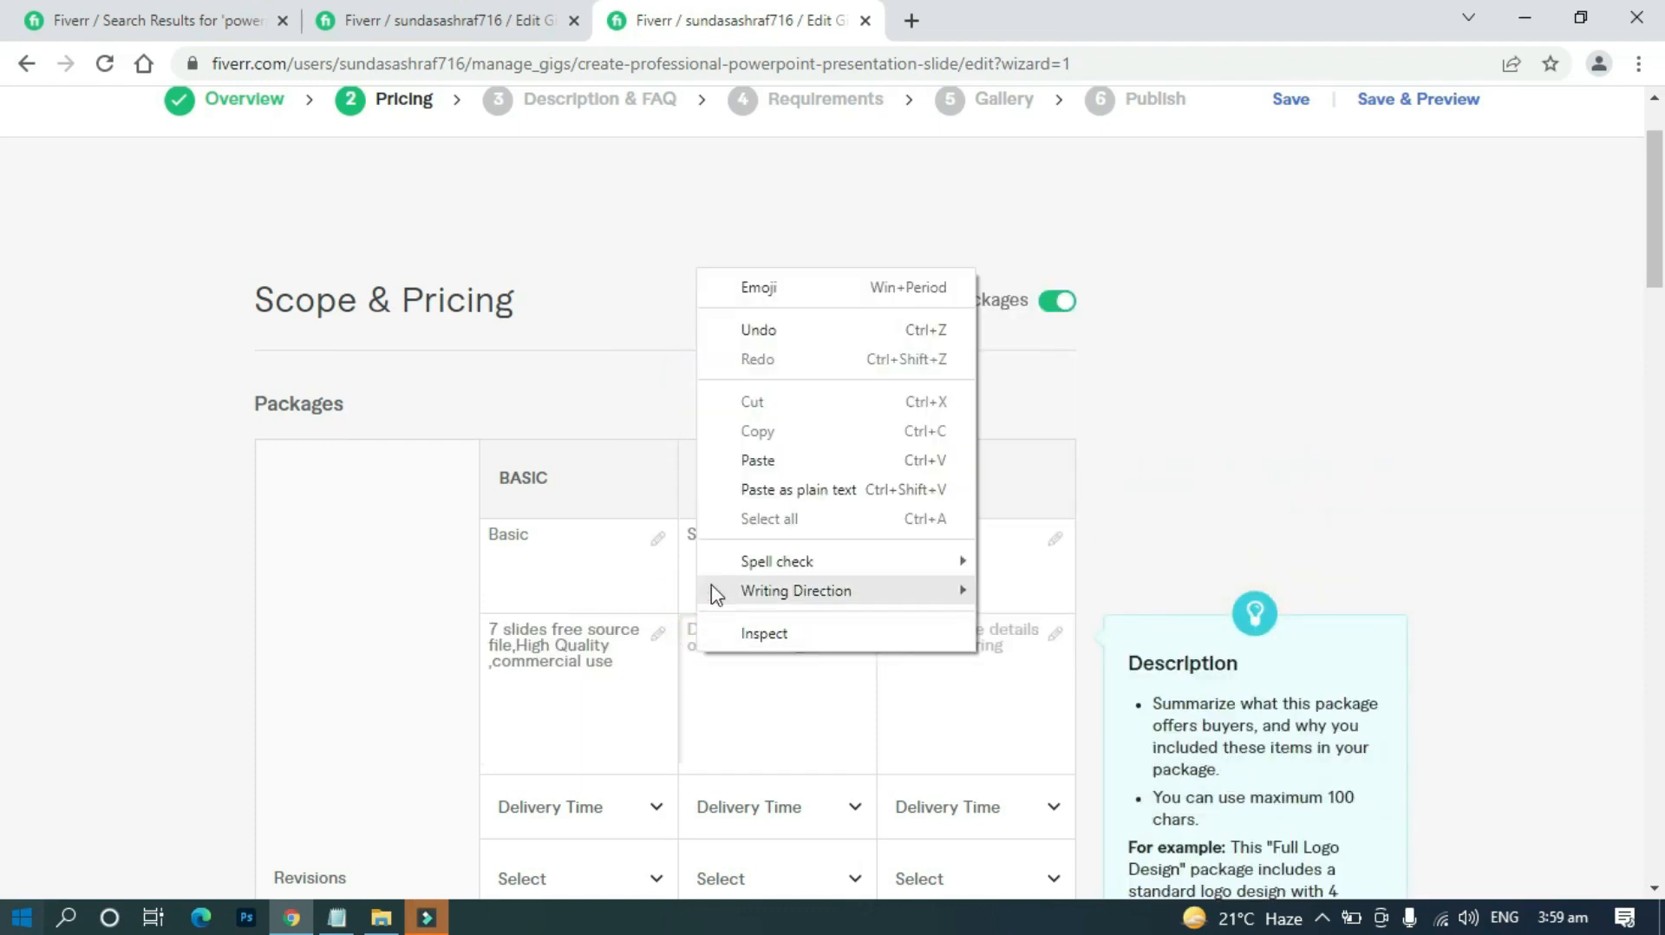
left_click(748, 466)
left_click(893, 649)
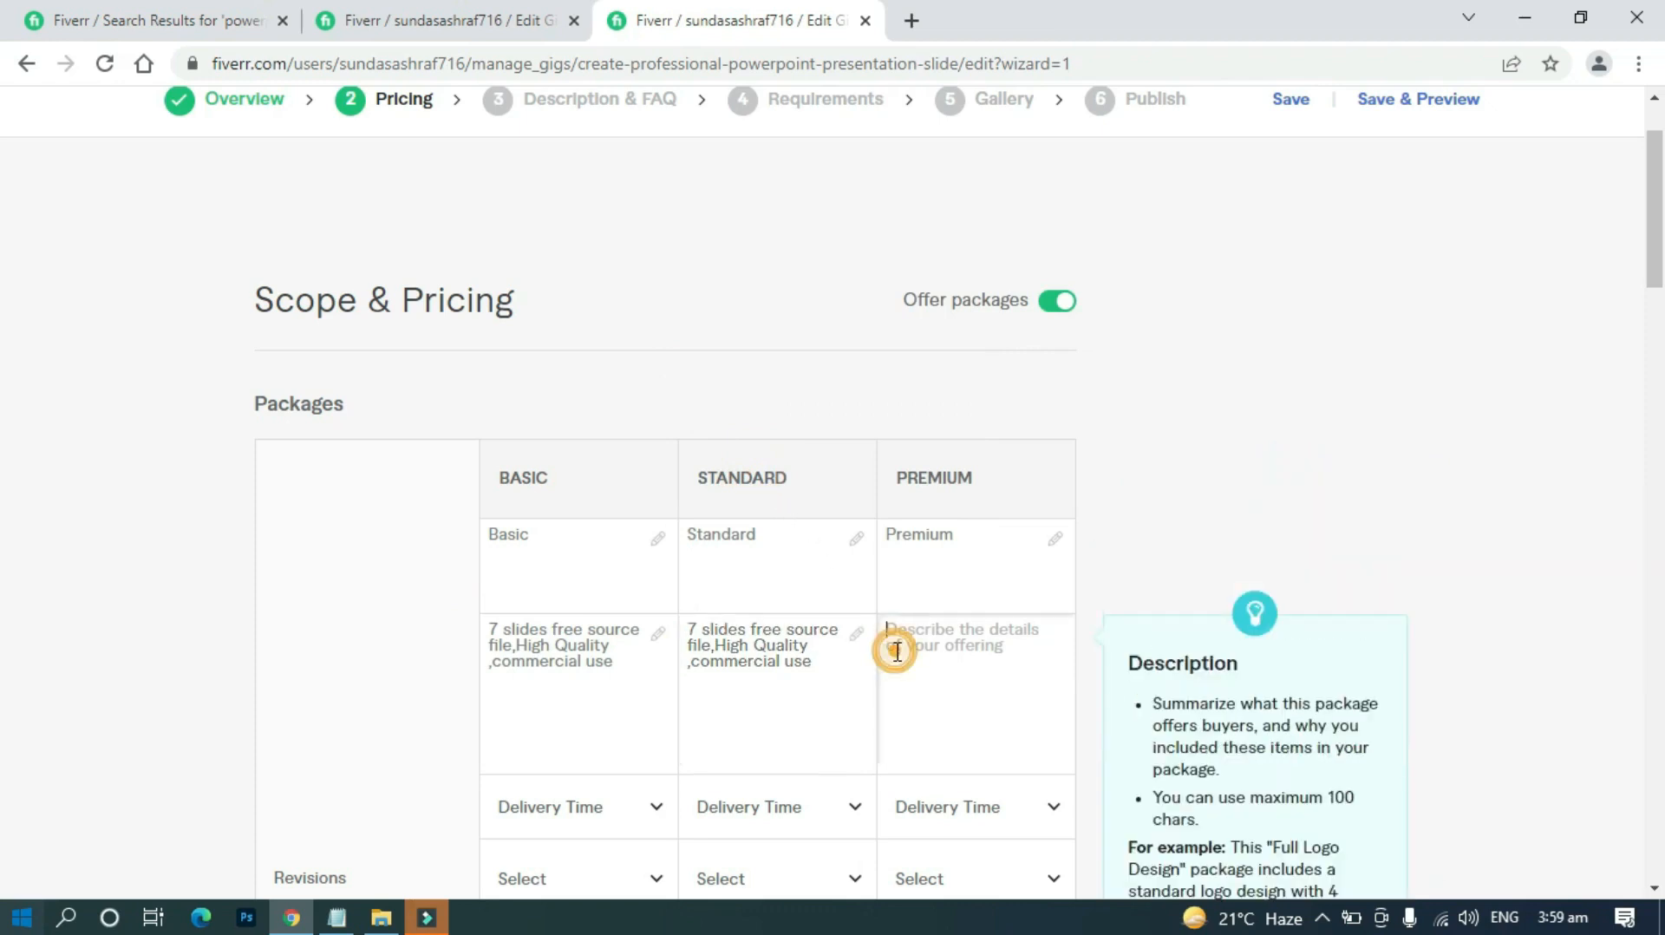
right_click(895, 650)
left_click(955, 459)
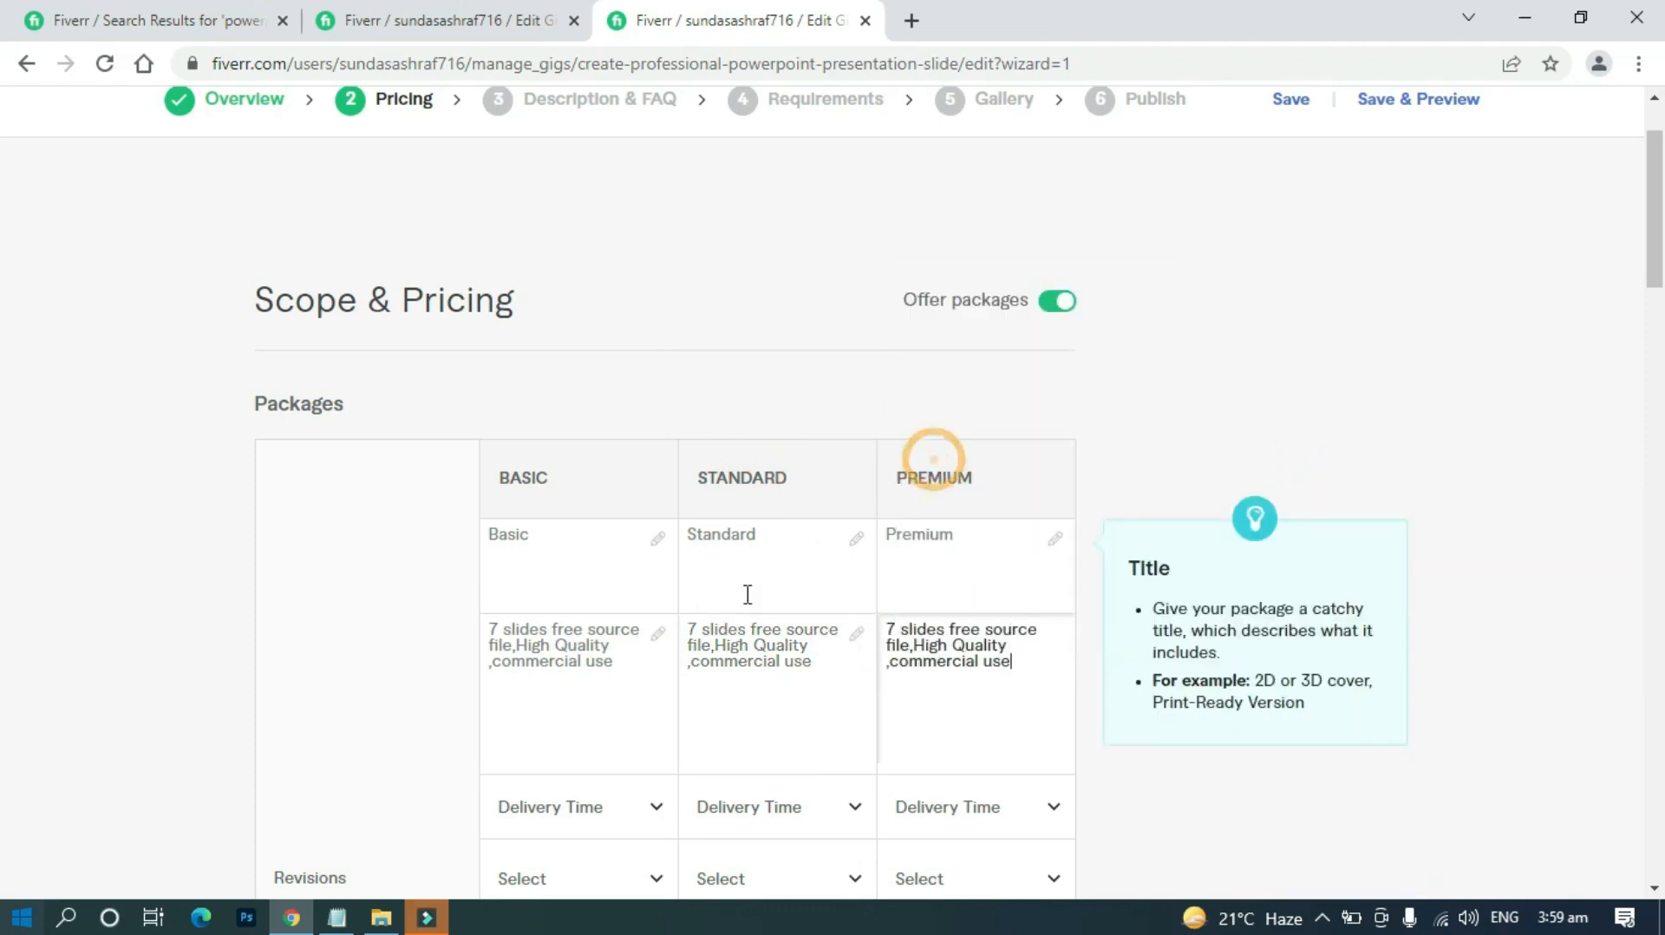
Change the slide count in the package descriptions to 20 for Standard and 30 for Premium
left_click(692, 628)
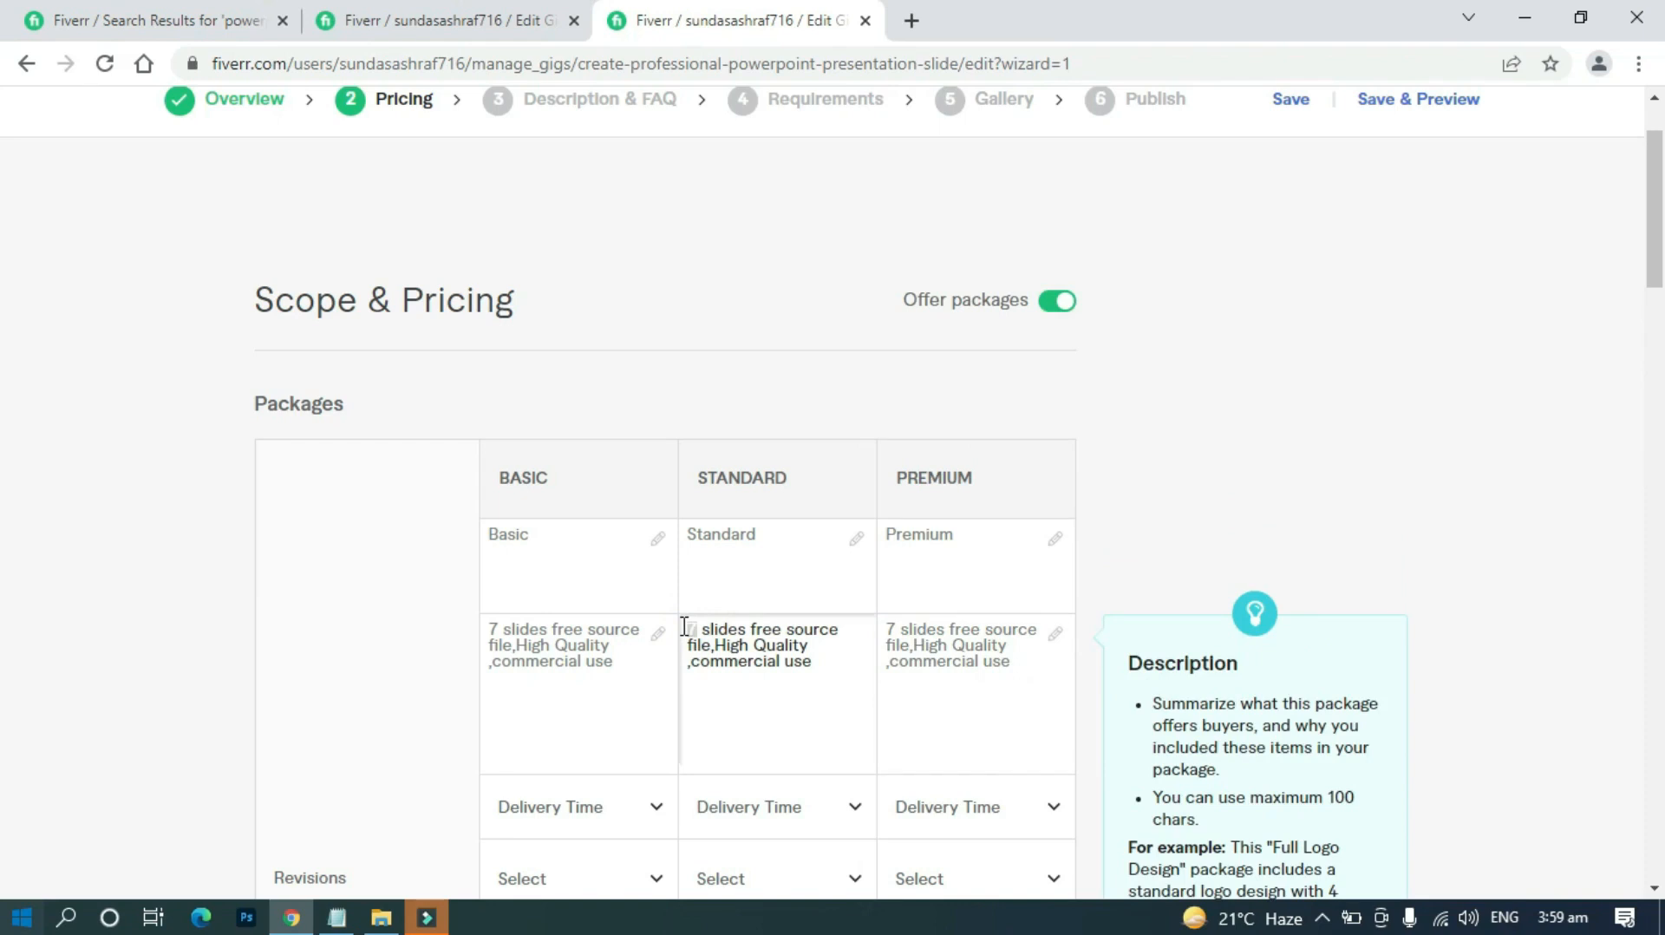
type("20")
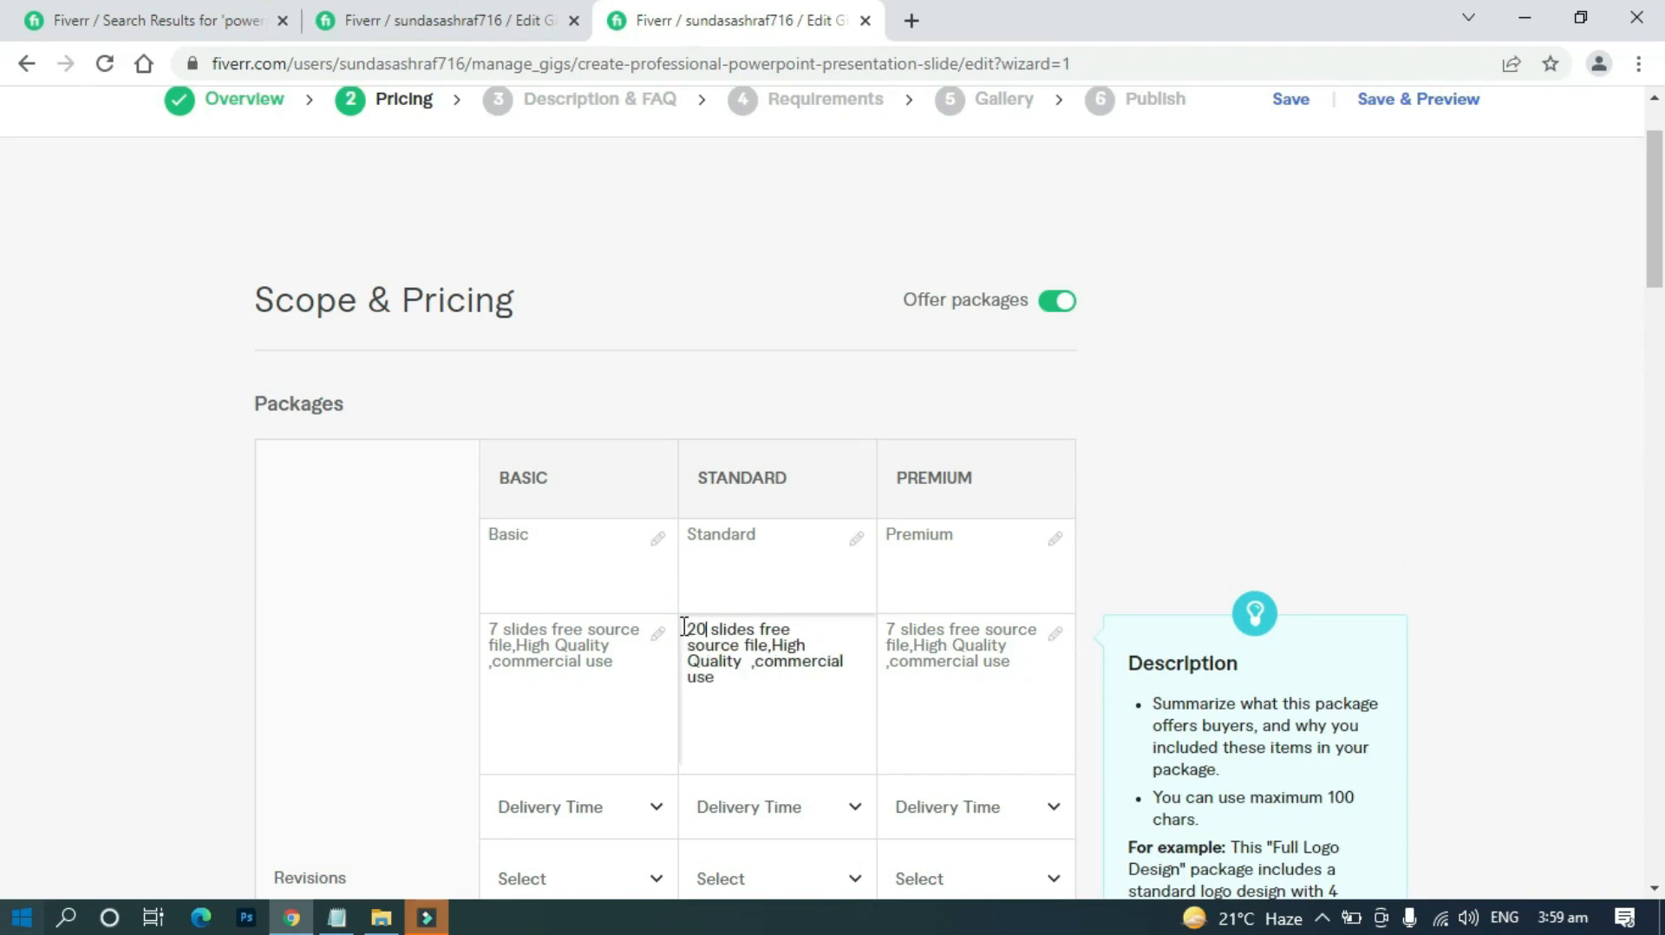
left_click_drag(901, 625, 879, 626)
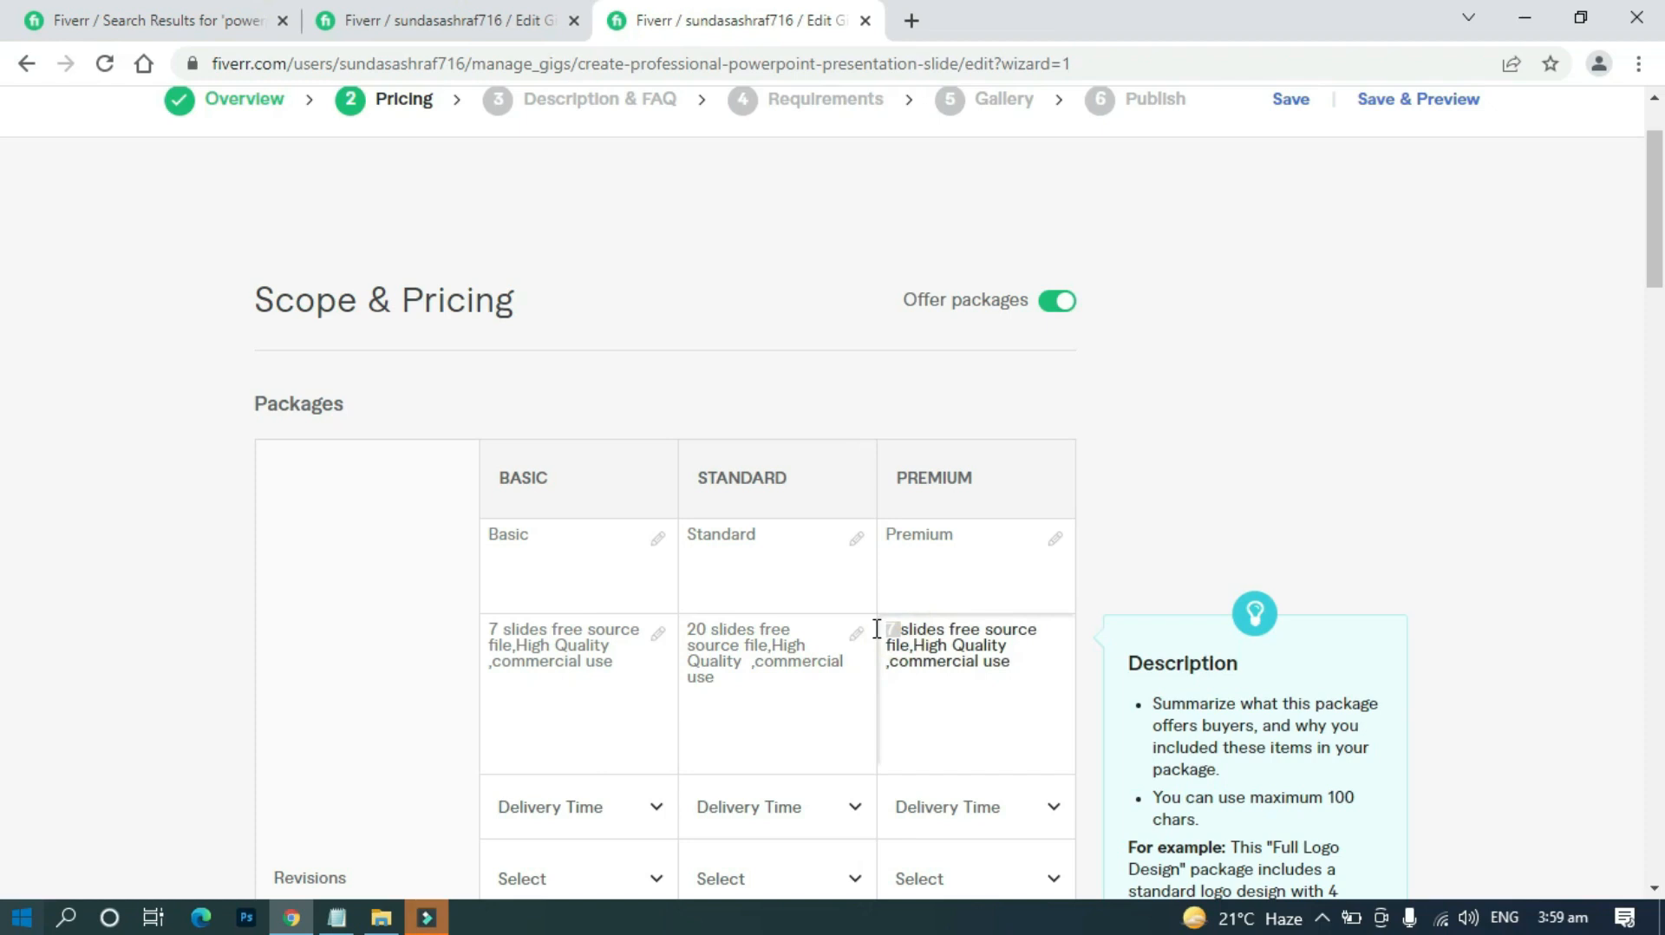
type("30")
Set the delivery time of both the Basic and Standard packages to 1 day
scroll(870, 626, "down", 1)
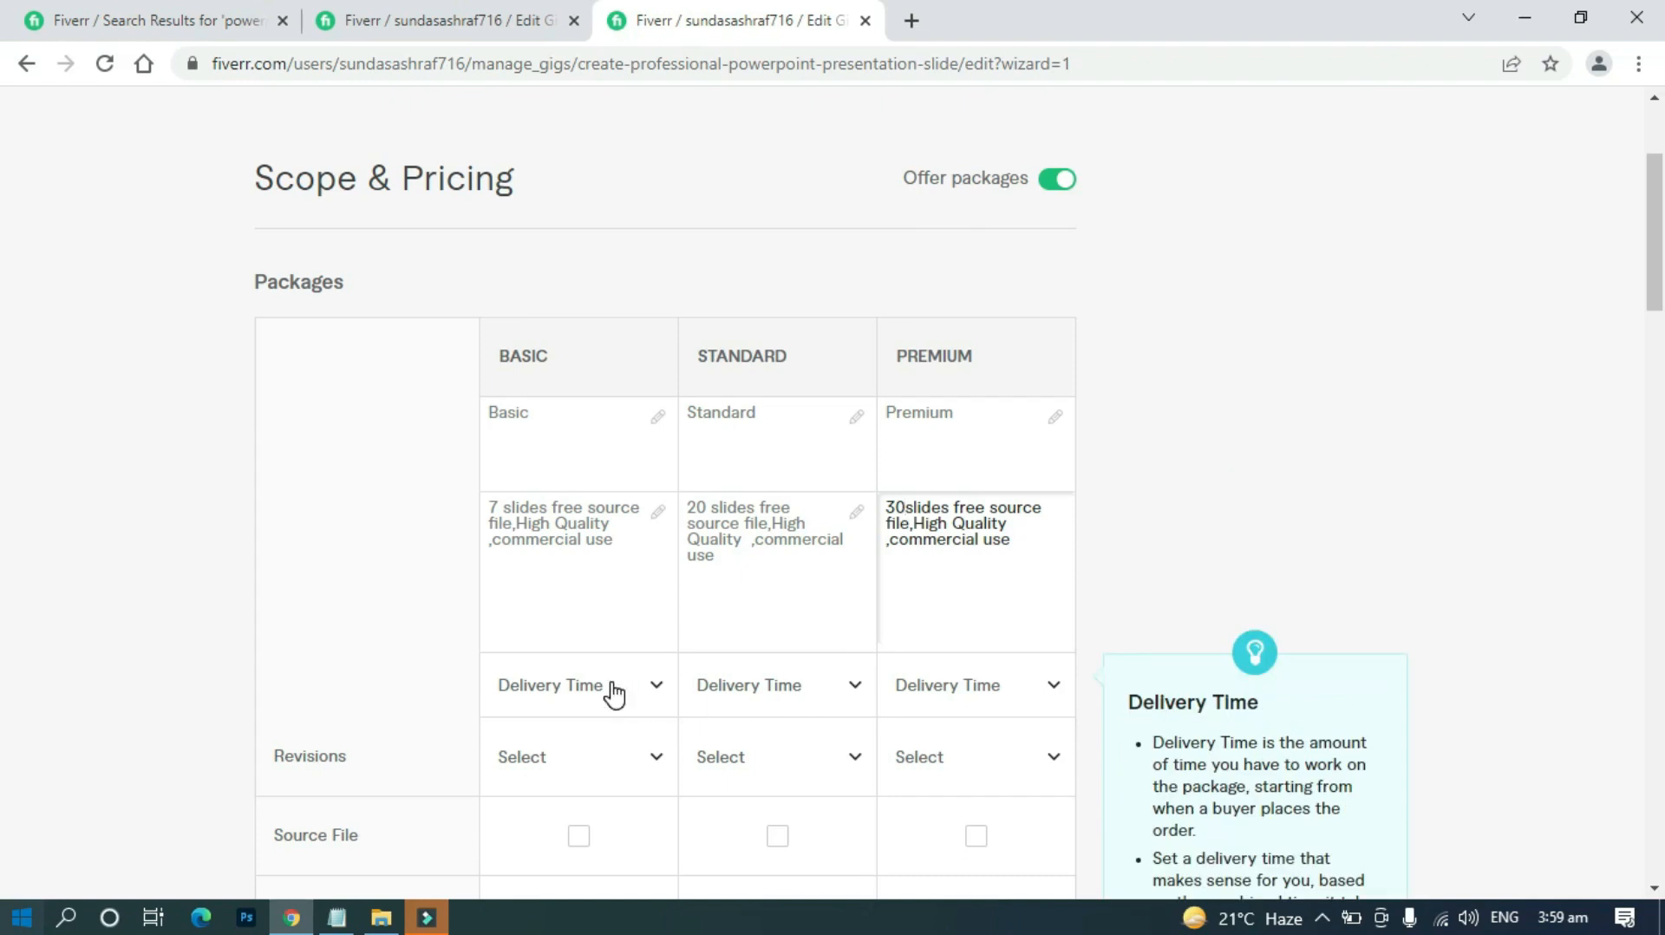
scroll(607, 686, "down", 1)
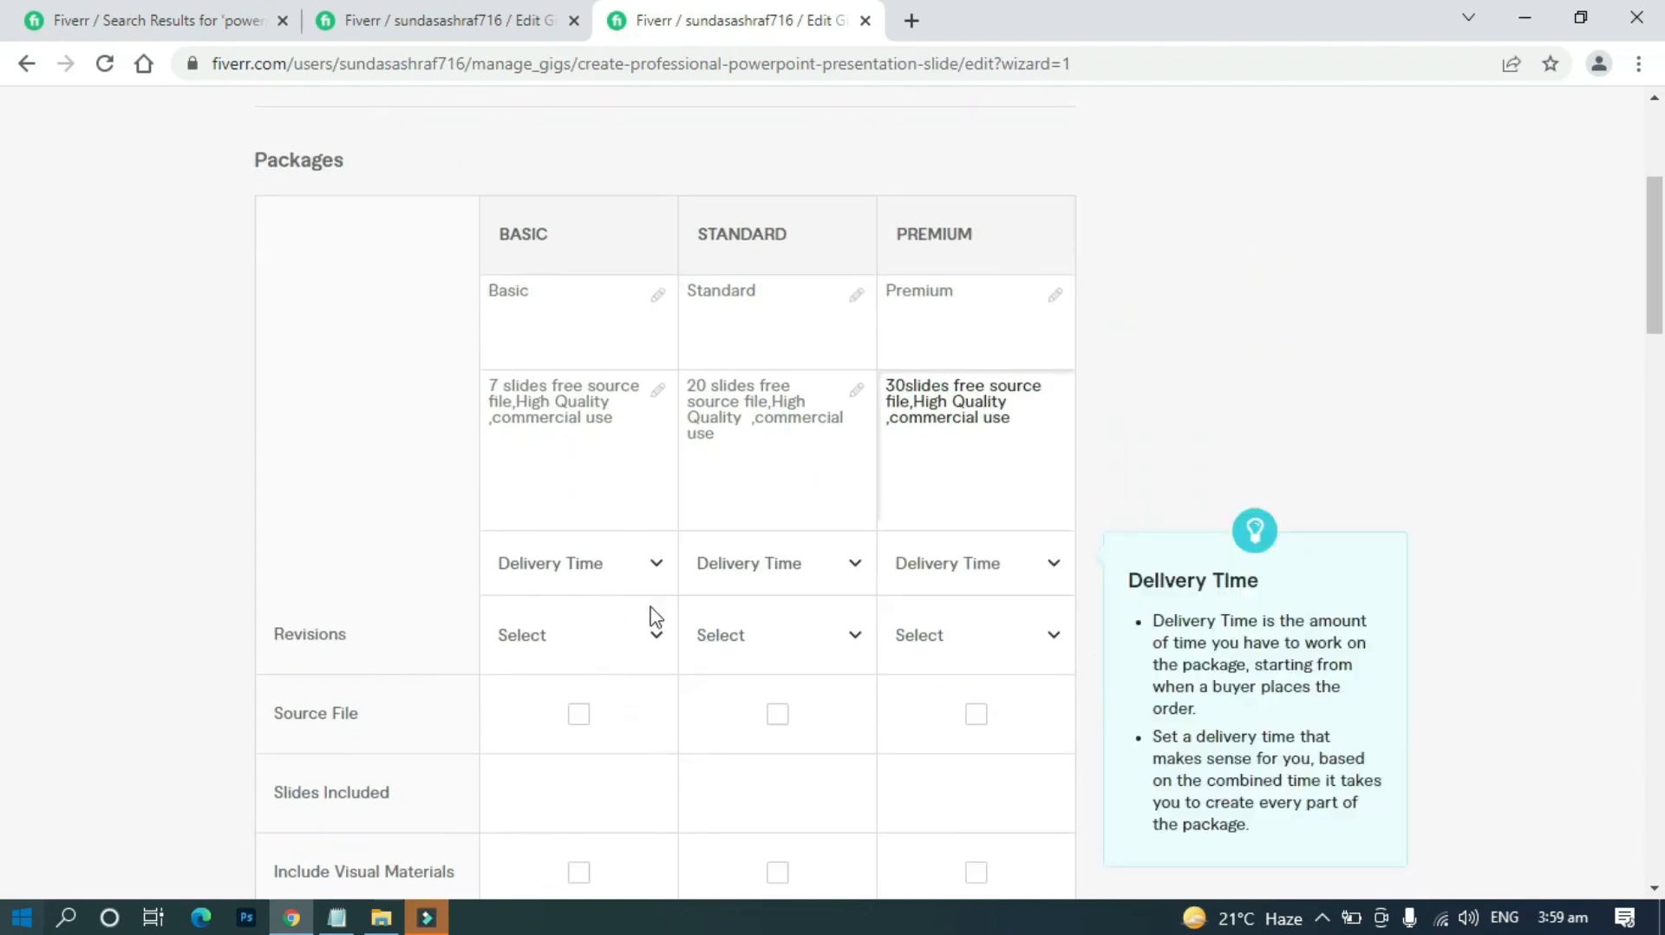
left_click(656, 565)
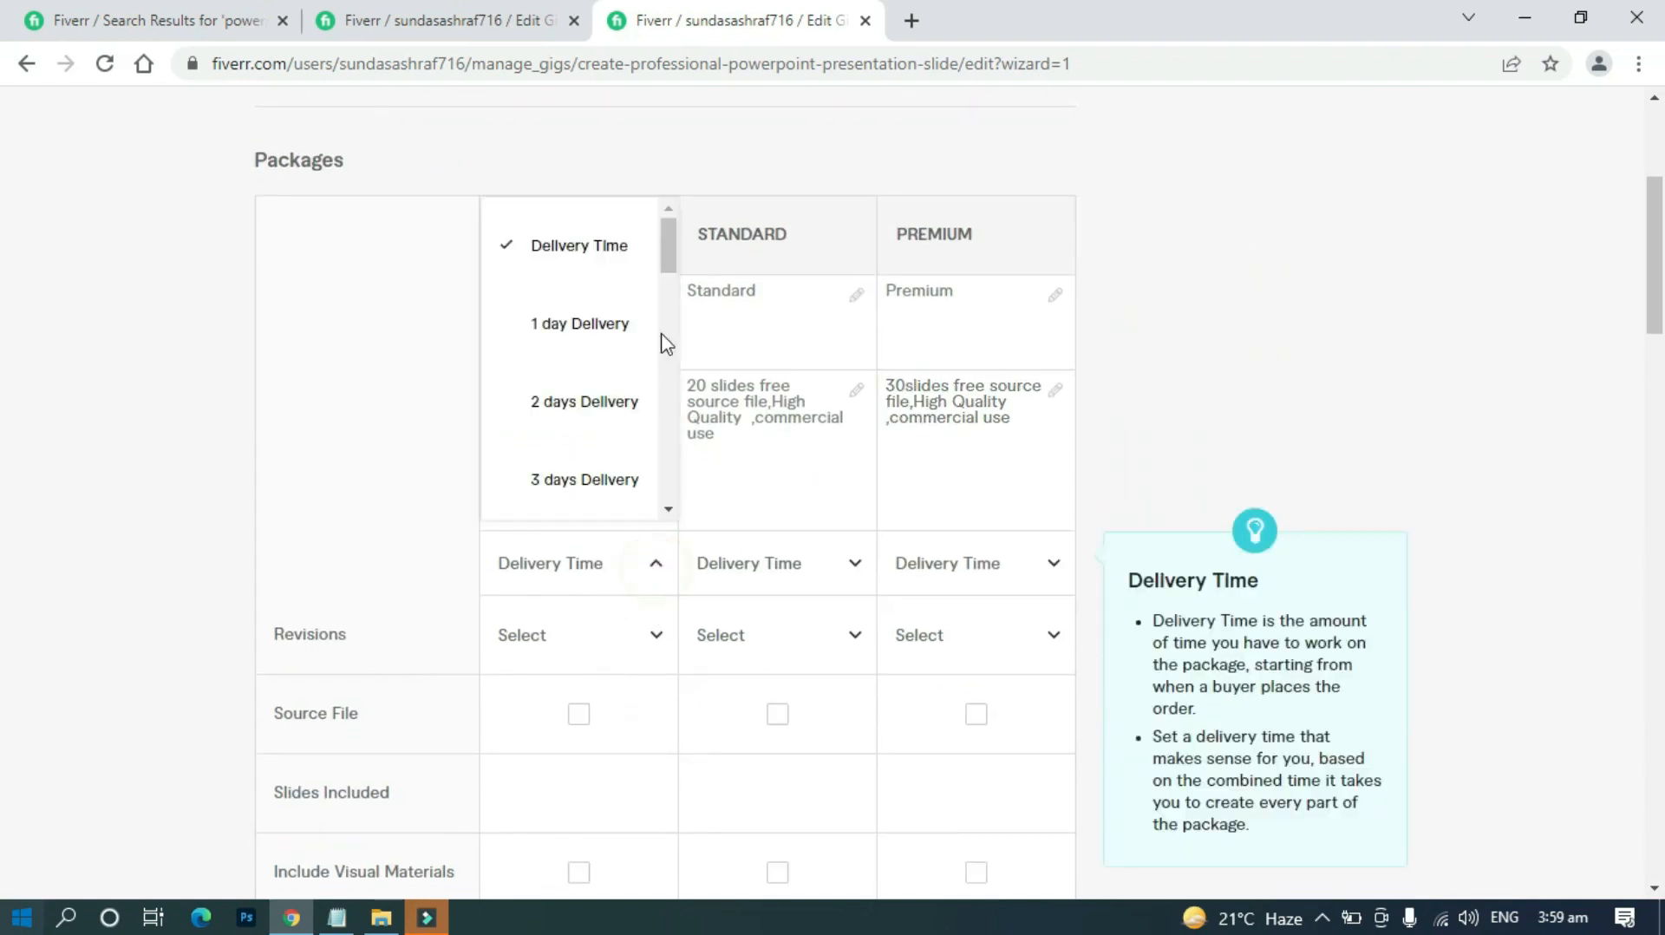
left_click(582, 325)
left_click(853, 568)
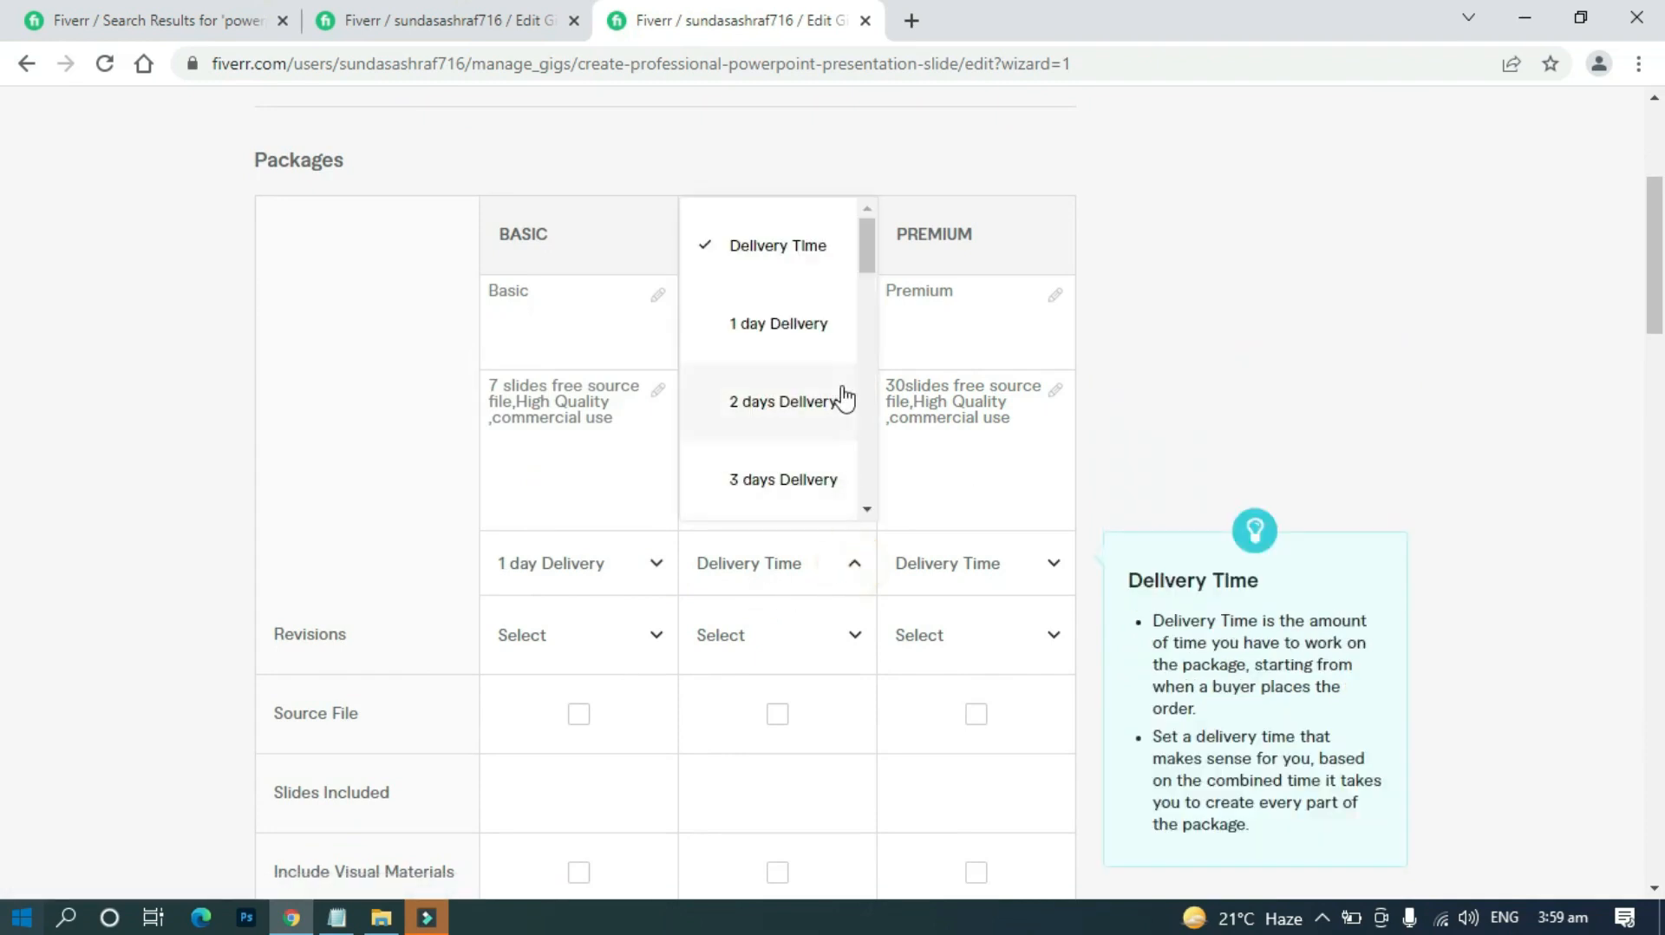
left_click(773, 329)
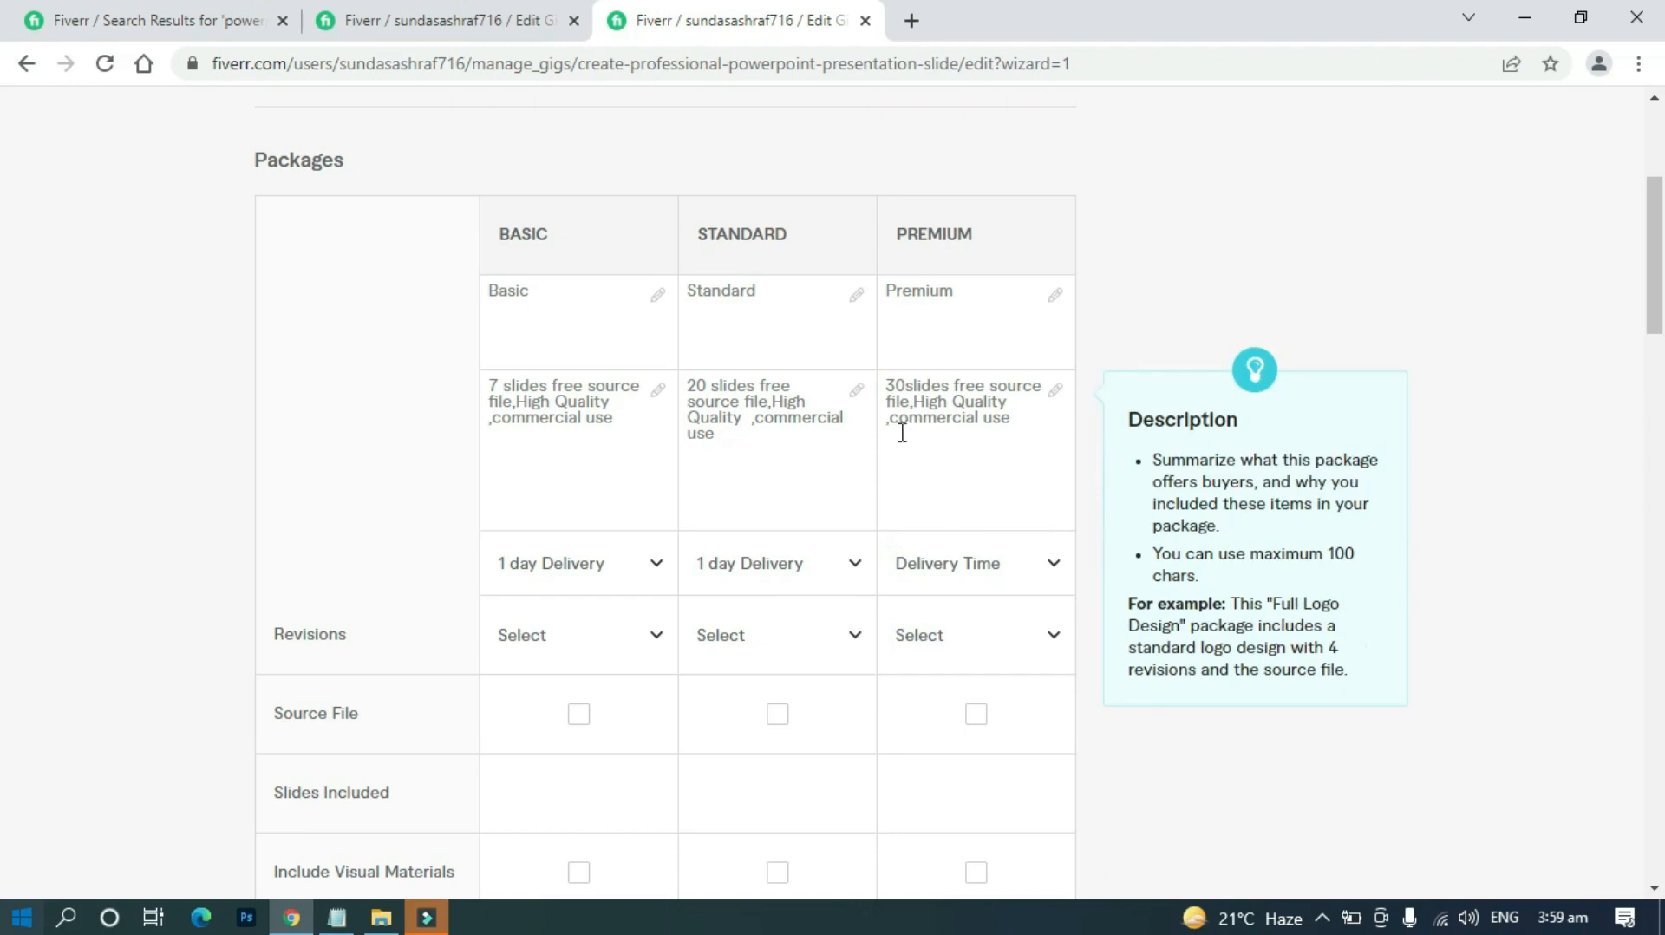
Insert the missing space after "30" in the Premium description and set the Premium delivery time to 2 days
left_click(902, 382)
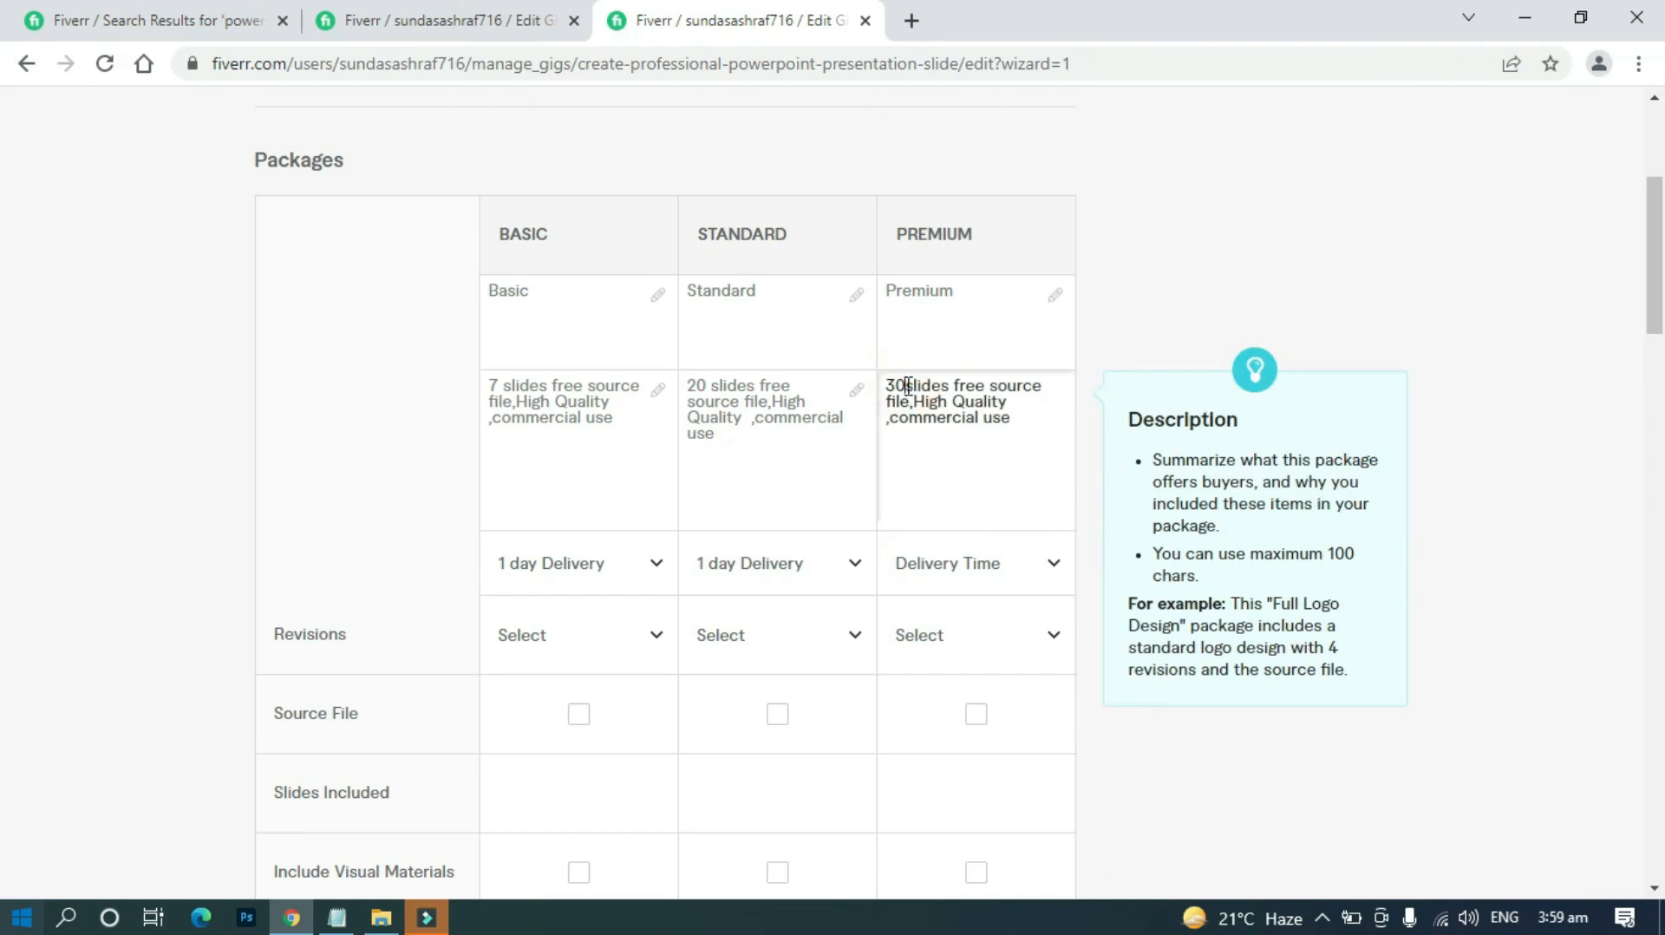
left_click(1053, 565)
left_click(963, 406)
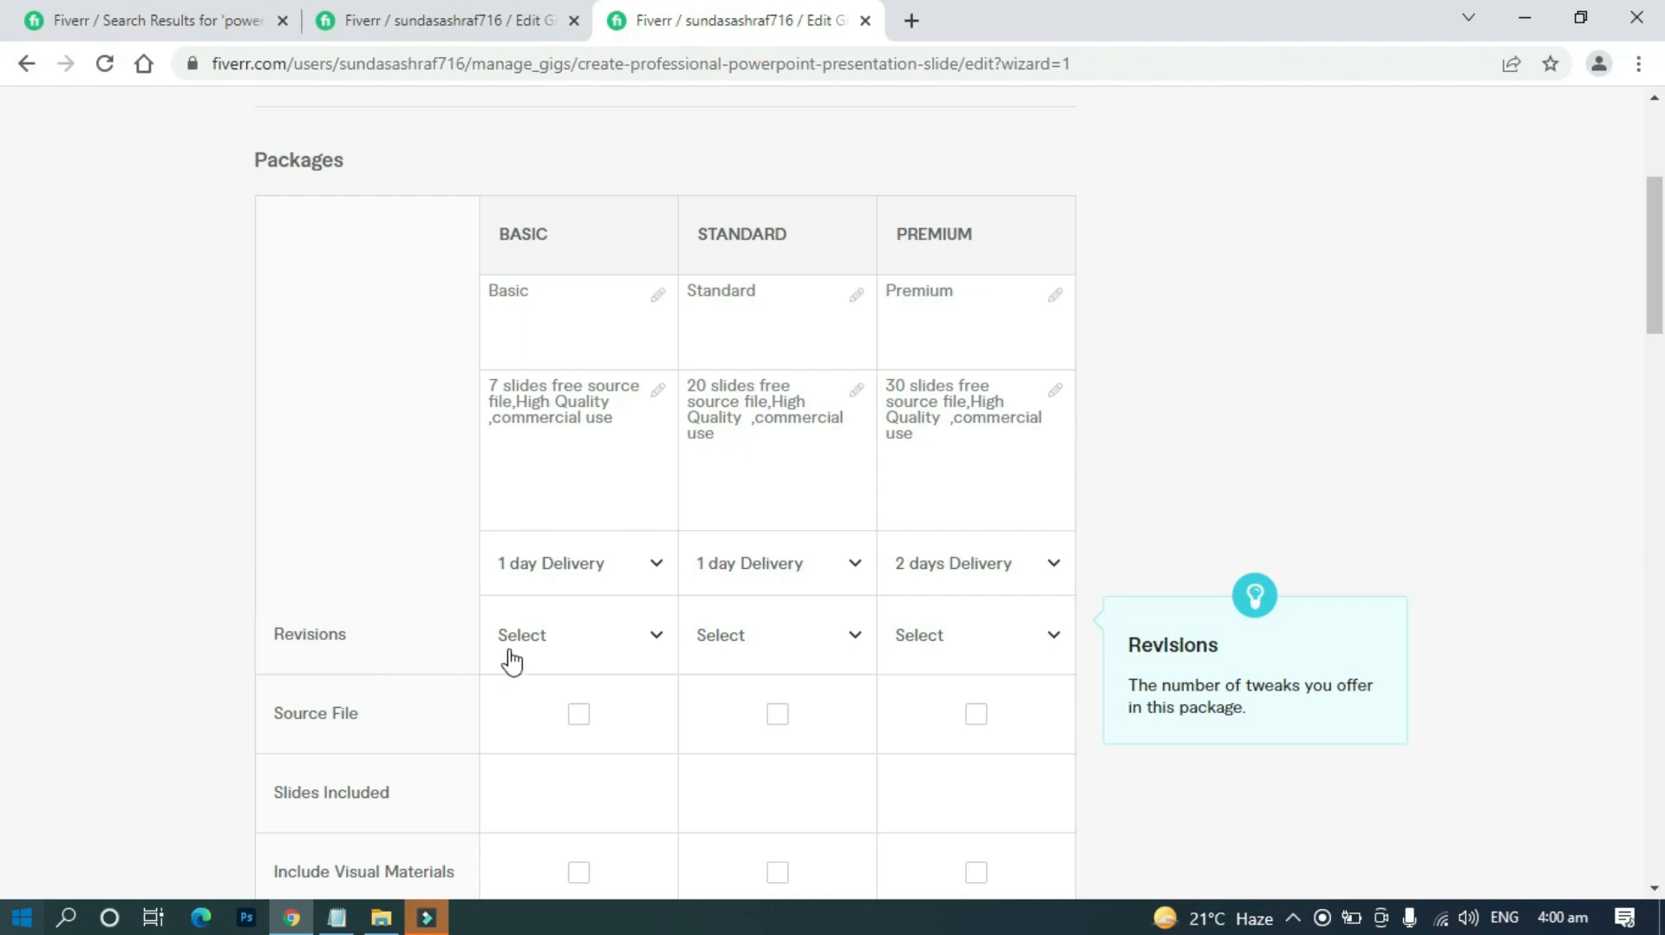
Set the number of revisions to 2 for the Basic, Standard and Premium packages
left_click(650, 642)
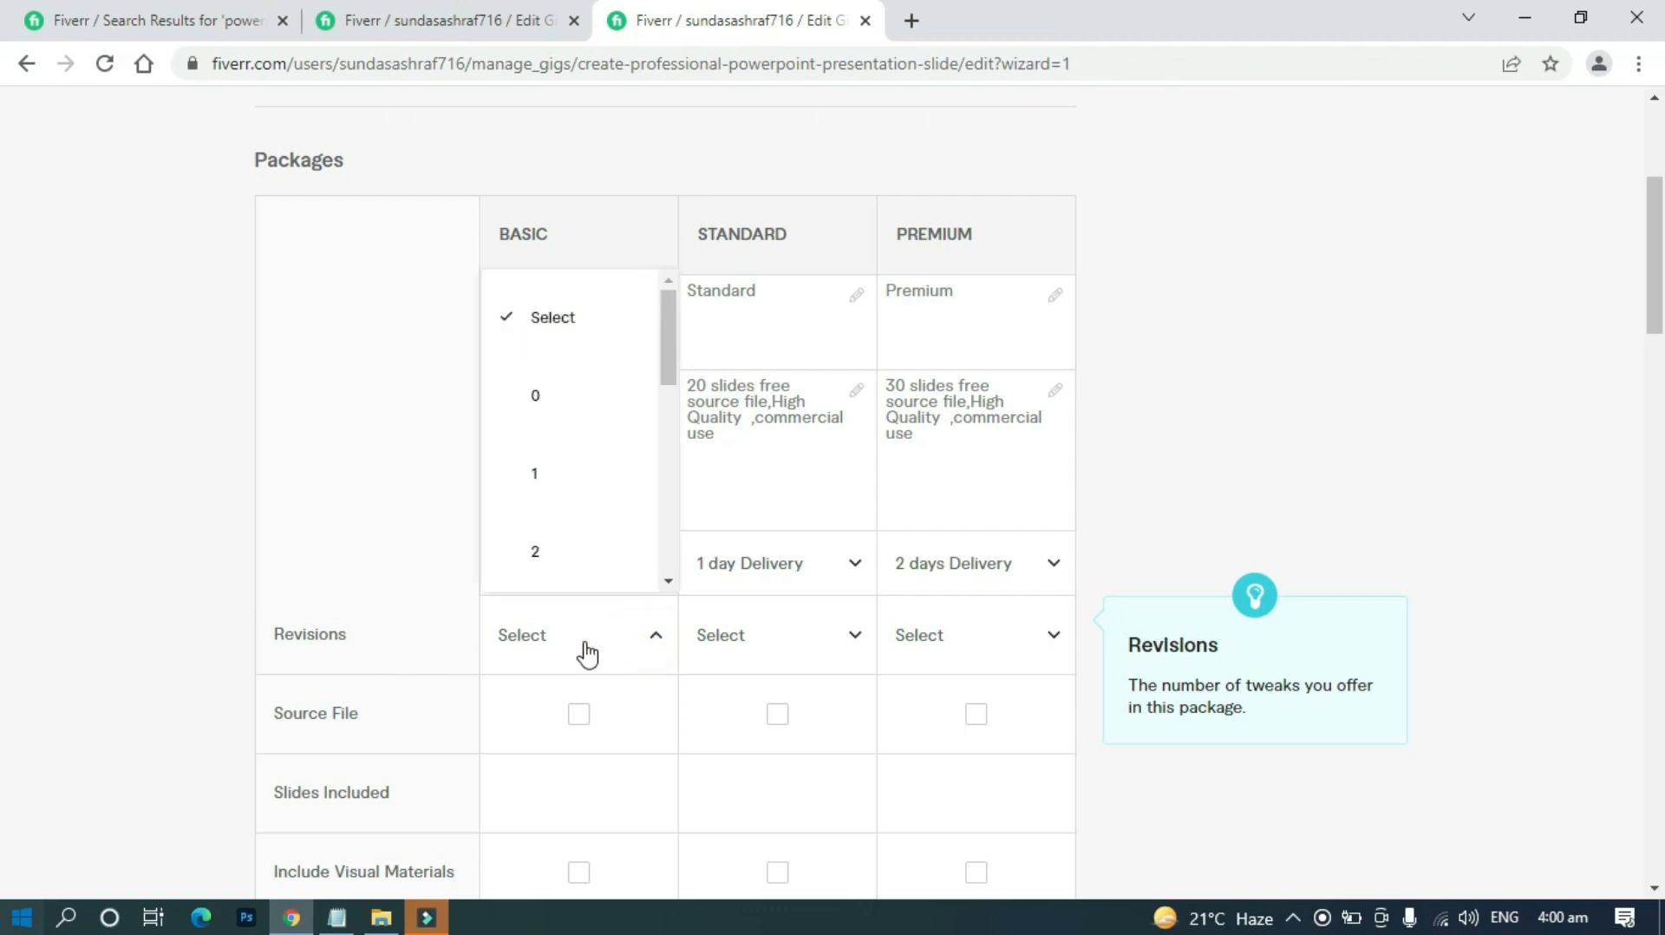
left_click(539, 552)
left_click(851, 638)
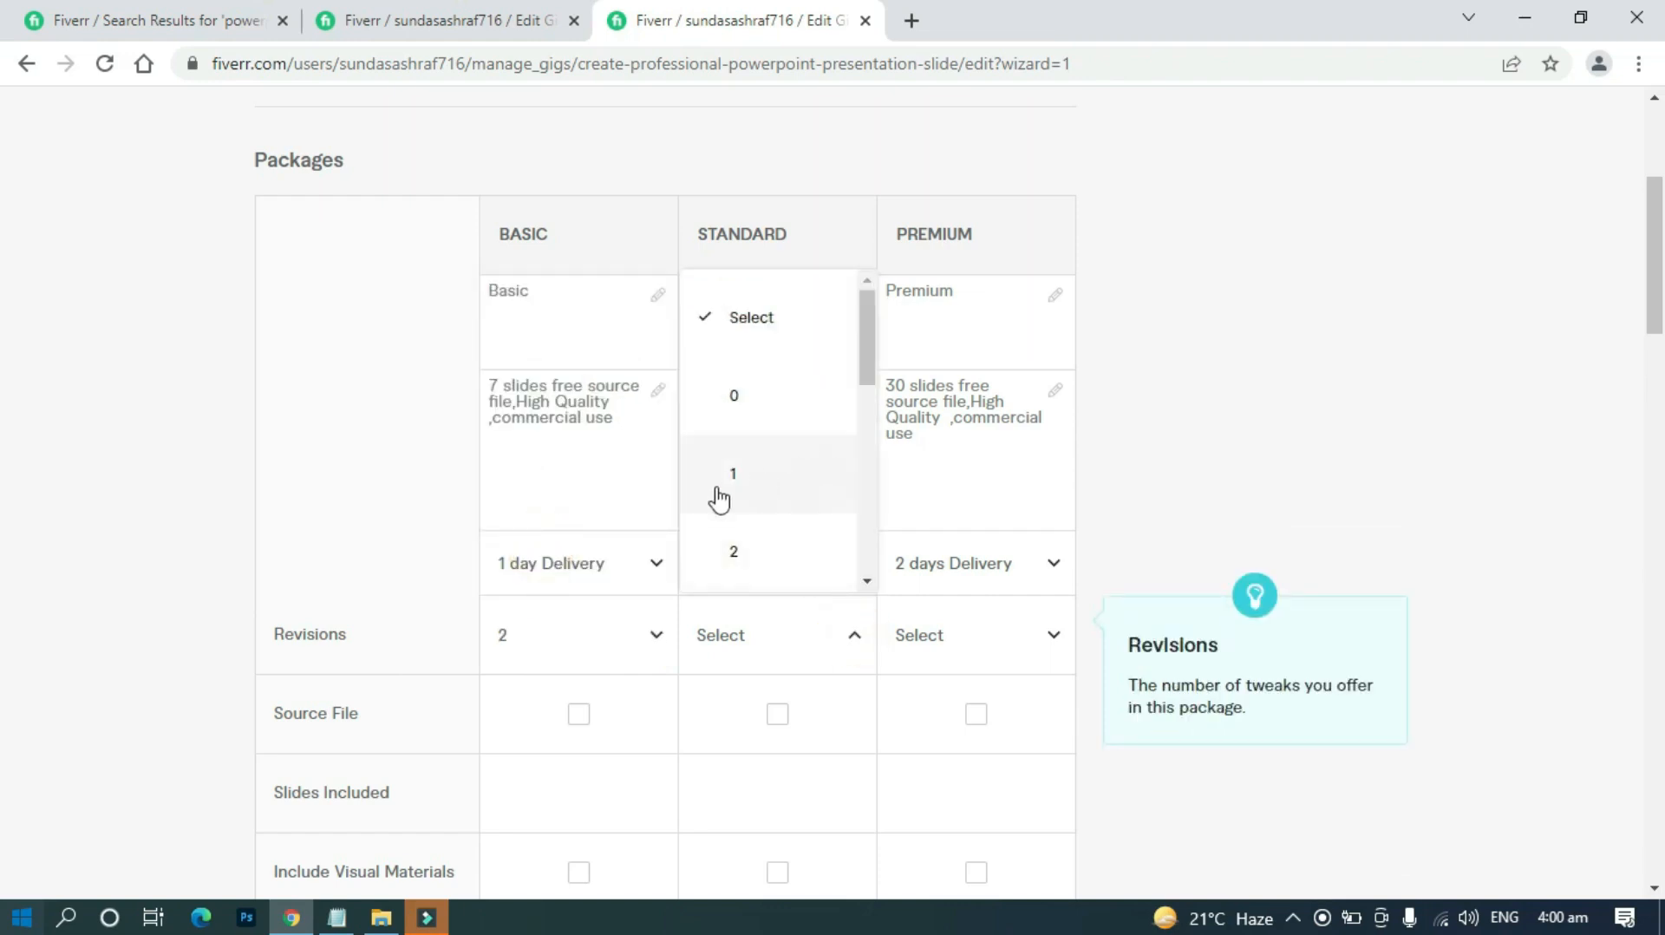
left_click(751, 559)
left_click(1048, 638)
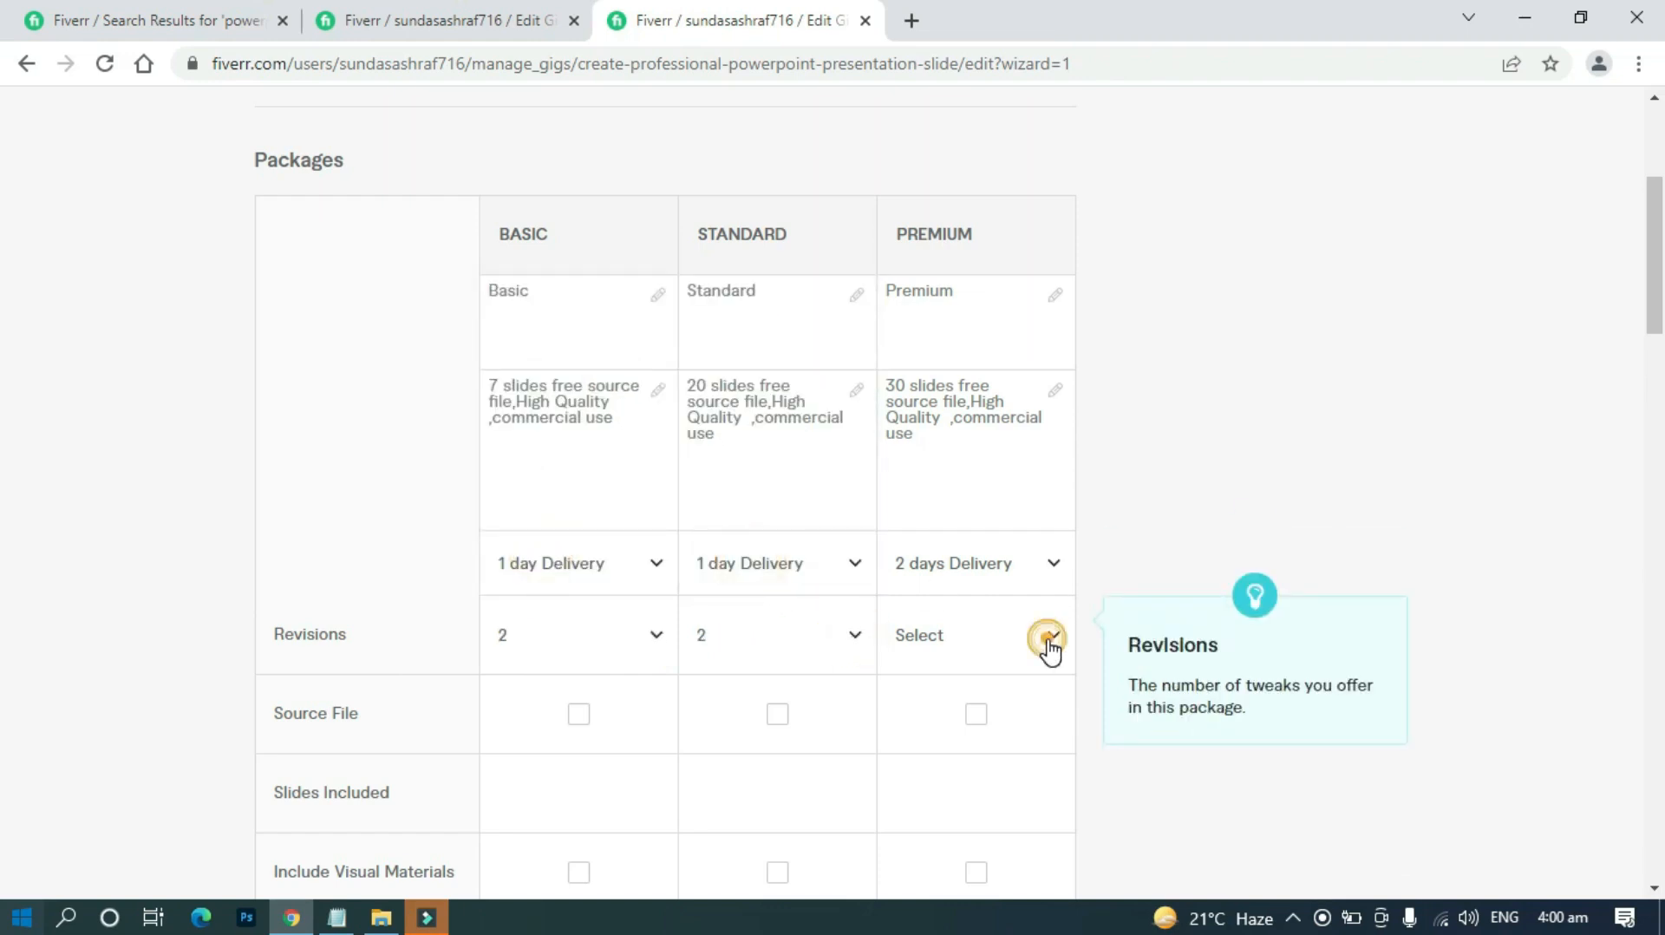
left_click(981, 550)
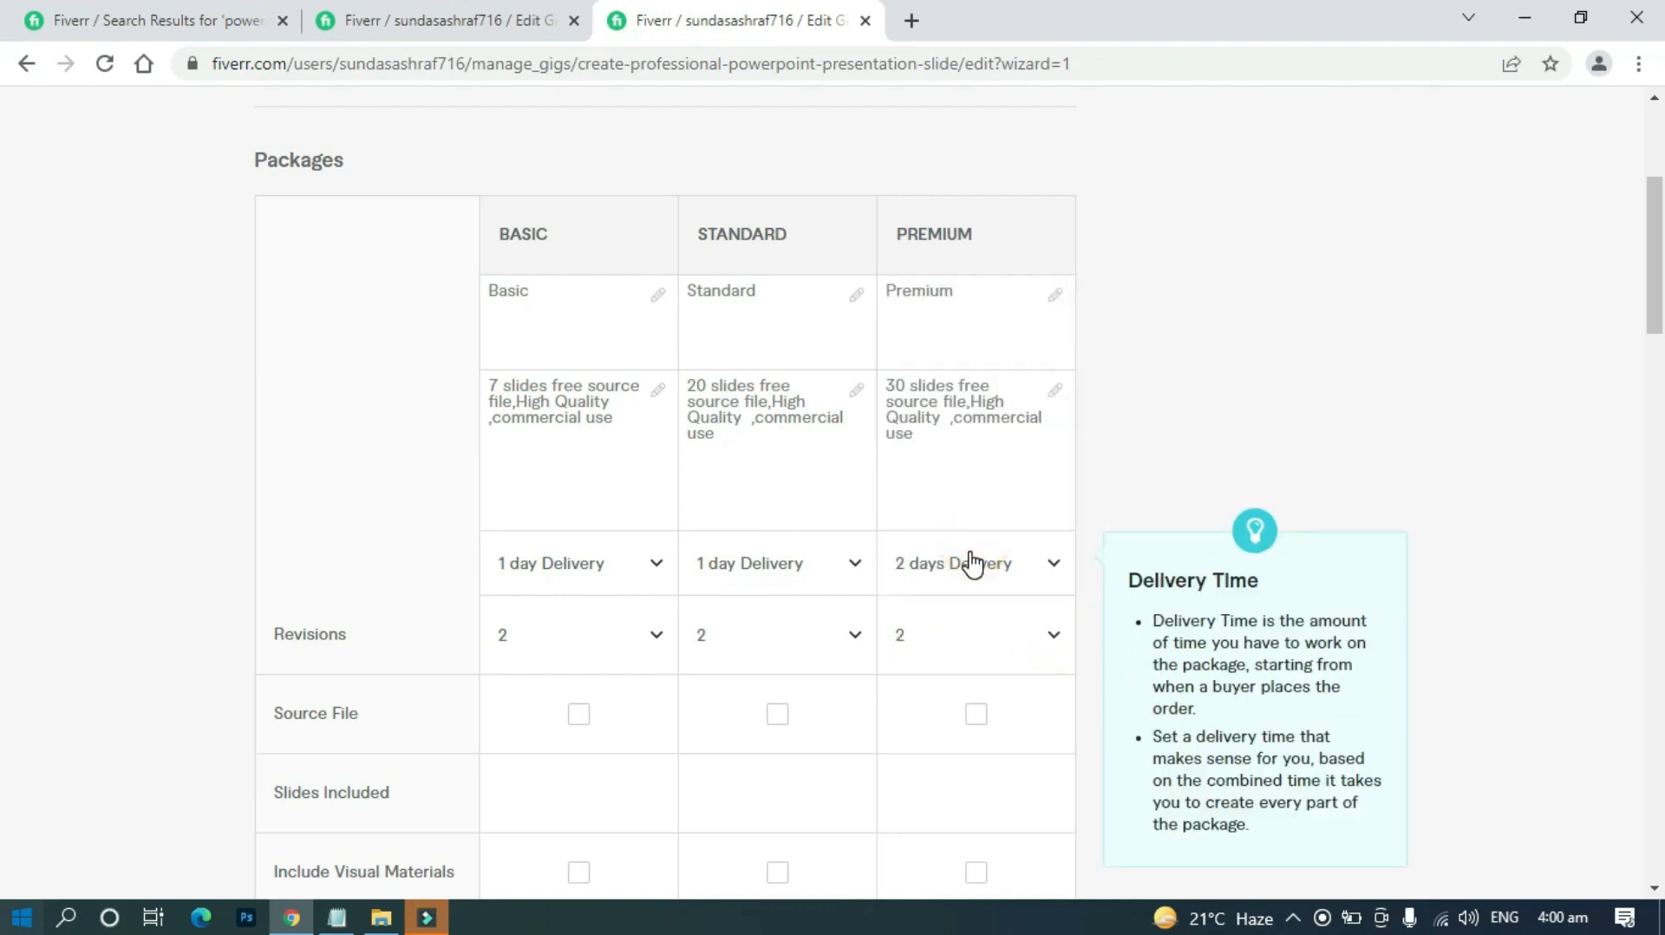
Include the source file in the Basic, Standard and Premium packages
scroll(962, 581, "down", 1)
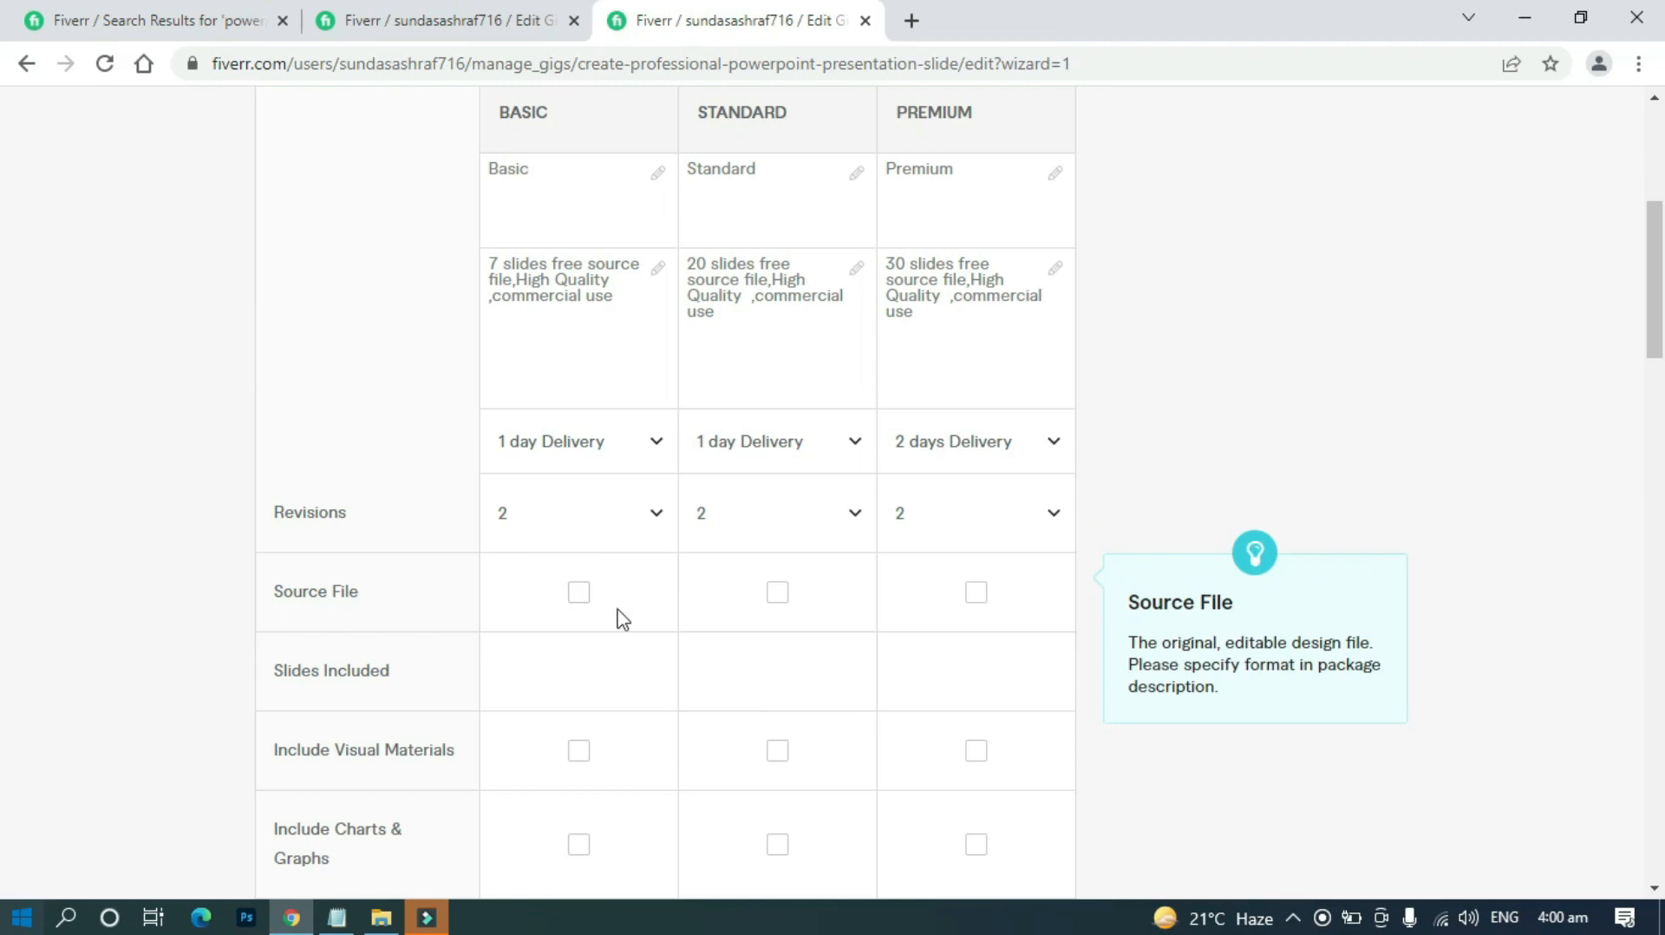
left_click(577, 595)
left_click(774, 604)
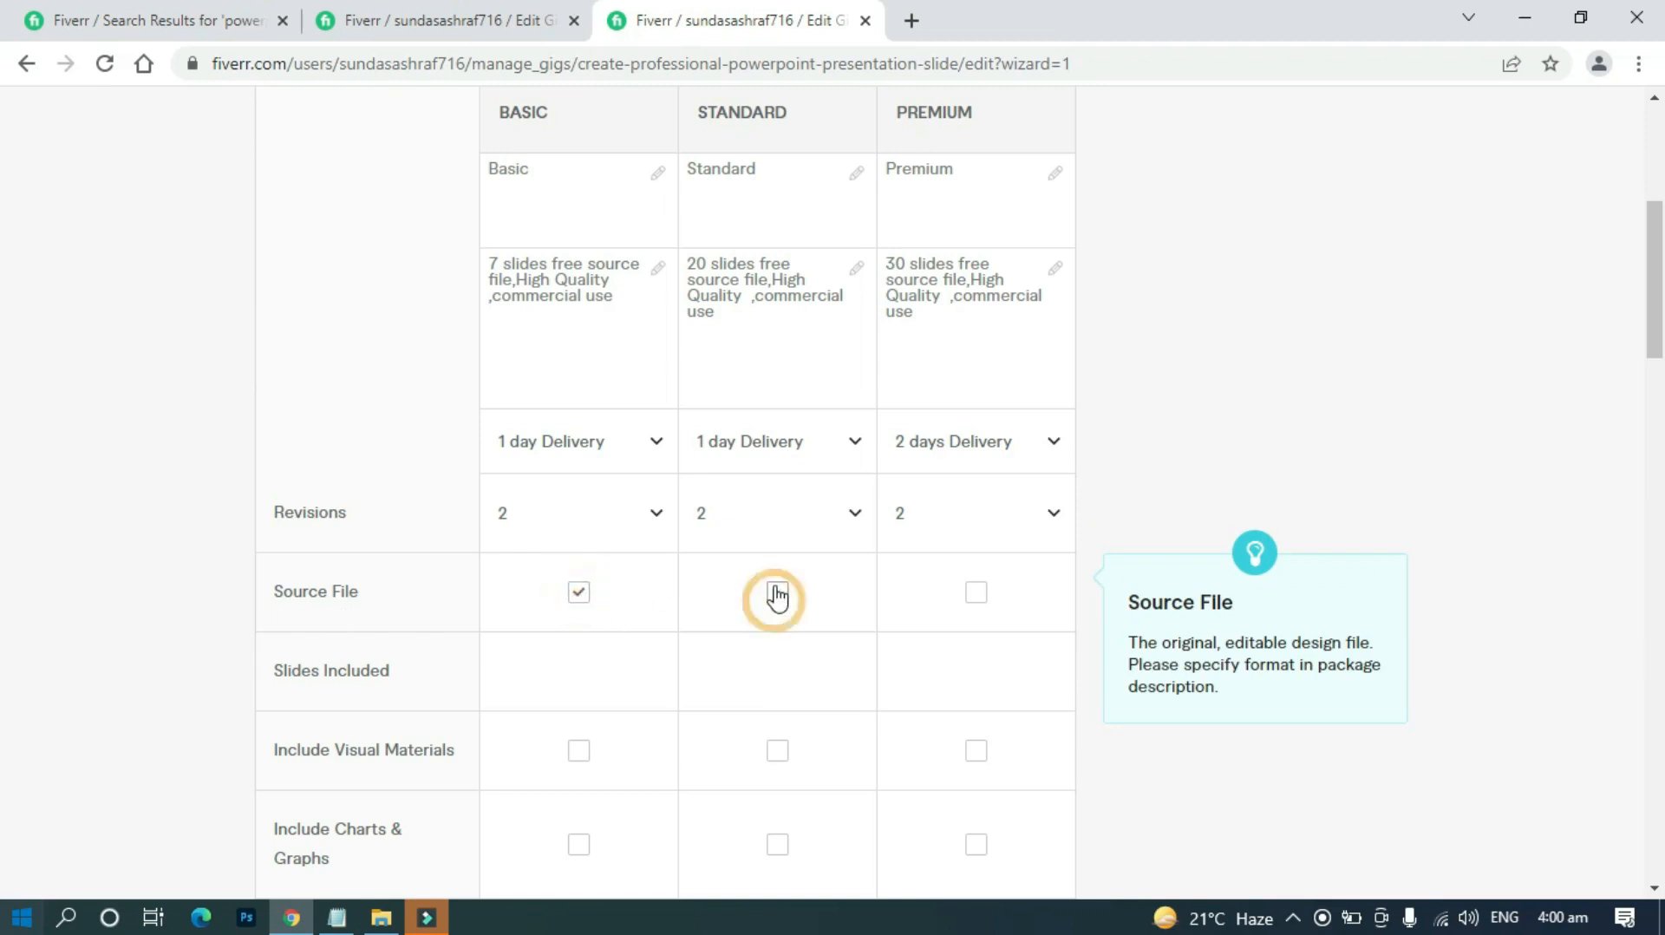
left_click(978, 605)
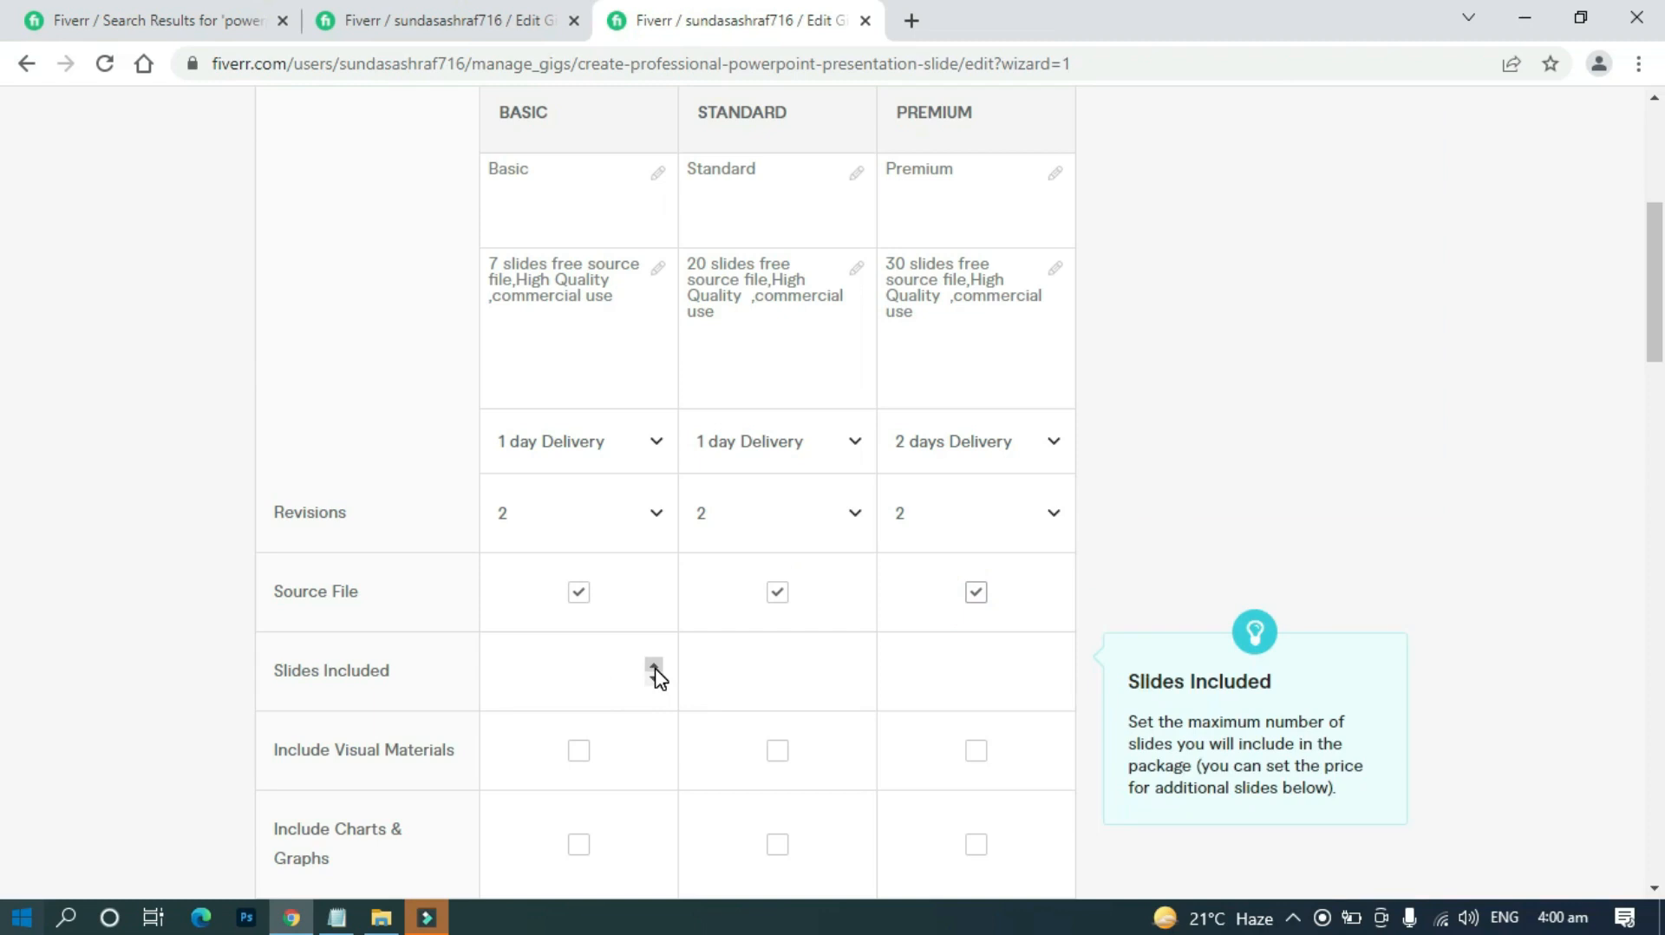
Set the number of slides included in the Basic package to 7
left_click(653, 665)
left_click(654, 666)
left_click(654, 665)
left_click(654, 665)
left_click(654, 665)
left_click(653, 665)
left_click(654, 665)
Set the number of slides included in the Standard package to 20
left_click(852, 666)
left_click(851, 666)
left_click(852, 666)
left_click(852, 666)
left_click(853, 665)
left_click(853, 664)
left_click(853, 665)
left_click(852, 664)
left_click(852, 666)
left_click(852, 666)
left_click(851, 664)
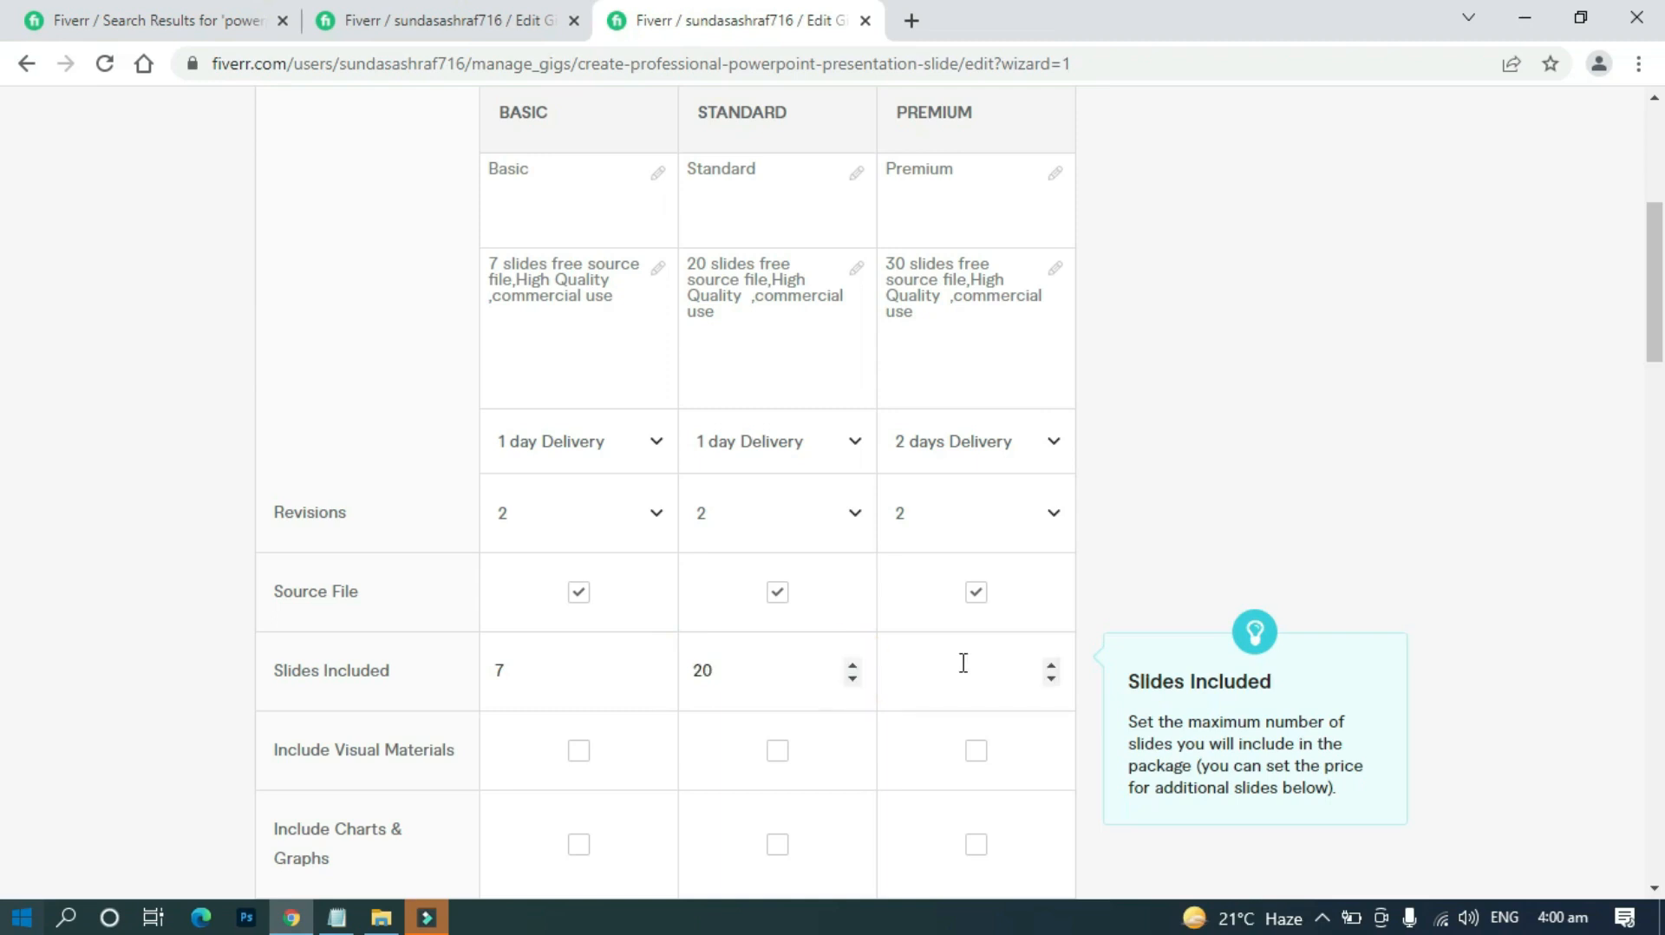
Set the number of slides included in the Premium package to 30
left_click(1051, 664)
left_click(1051, 665)
left_click(1051, 665)
left_click(1051, 664)
left_click(1051, 664)
left_click(1051, 664)
left_click(1051, 665)
left_click(1051, 665)
left_click(1051, 664)
left_click(1051, 664)
left_click(1051, 664)
left_click(1051, 676)
Include charts and graphs in all three packages
scroll(394, 750, "down", 1)
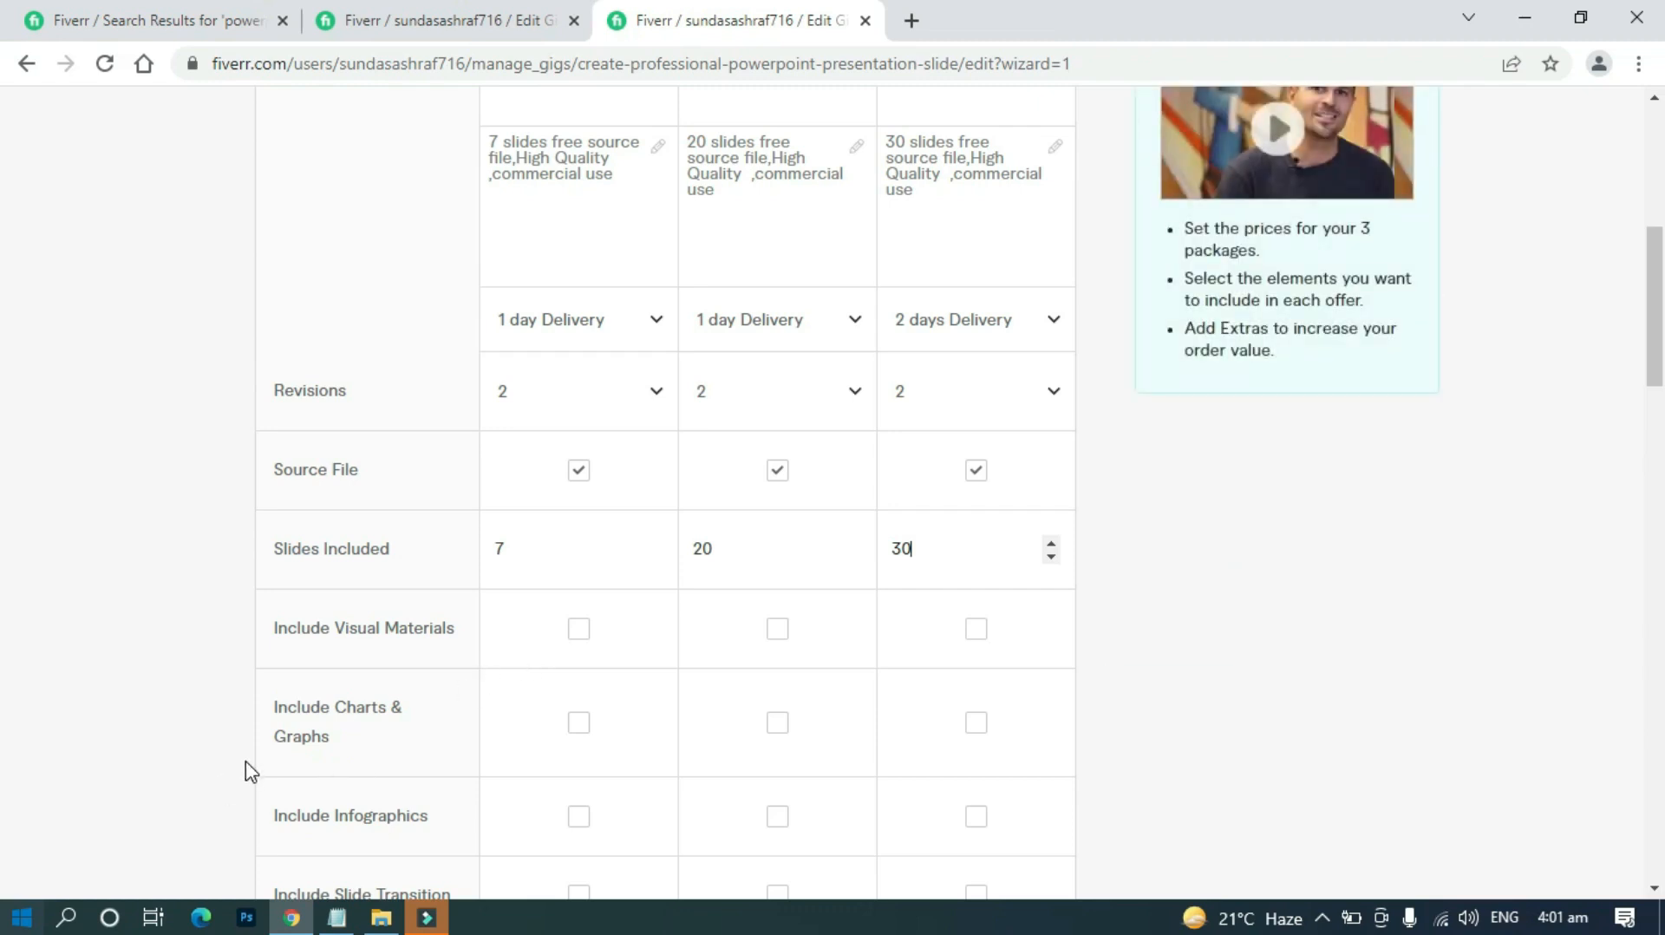
mouse_move(352, 763)
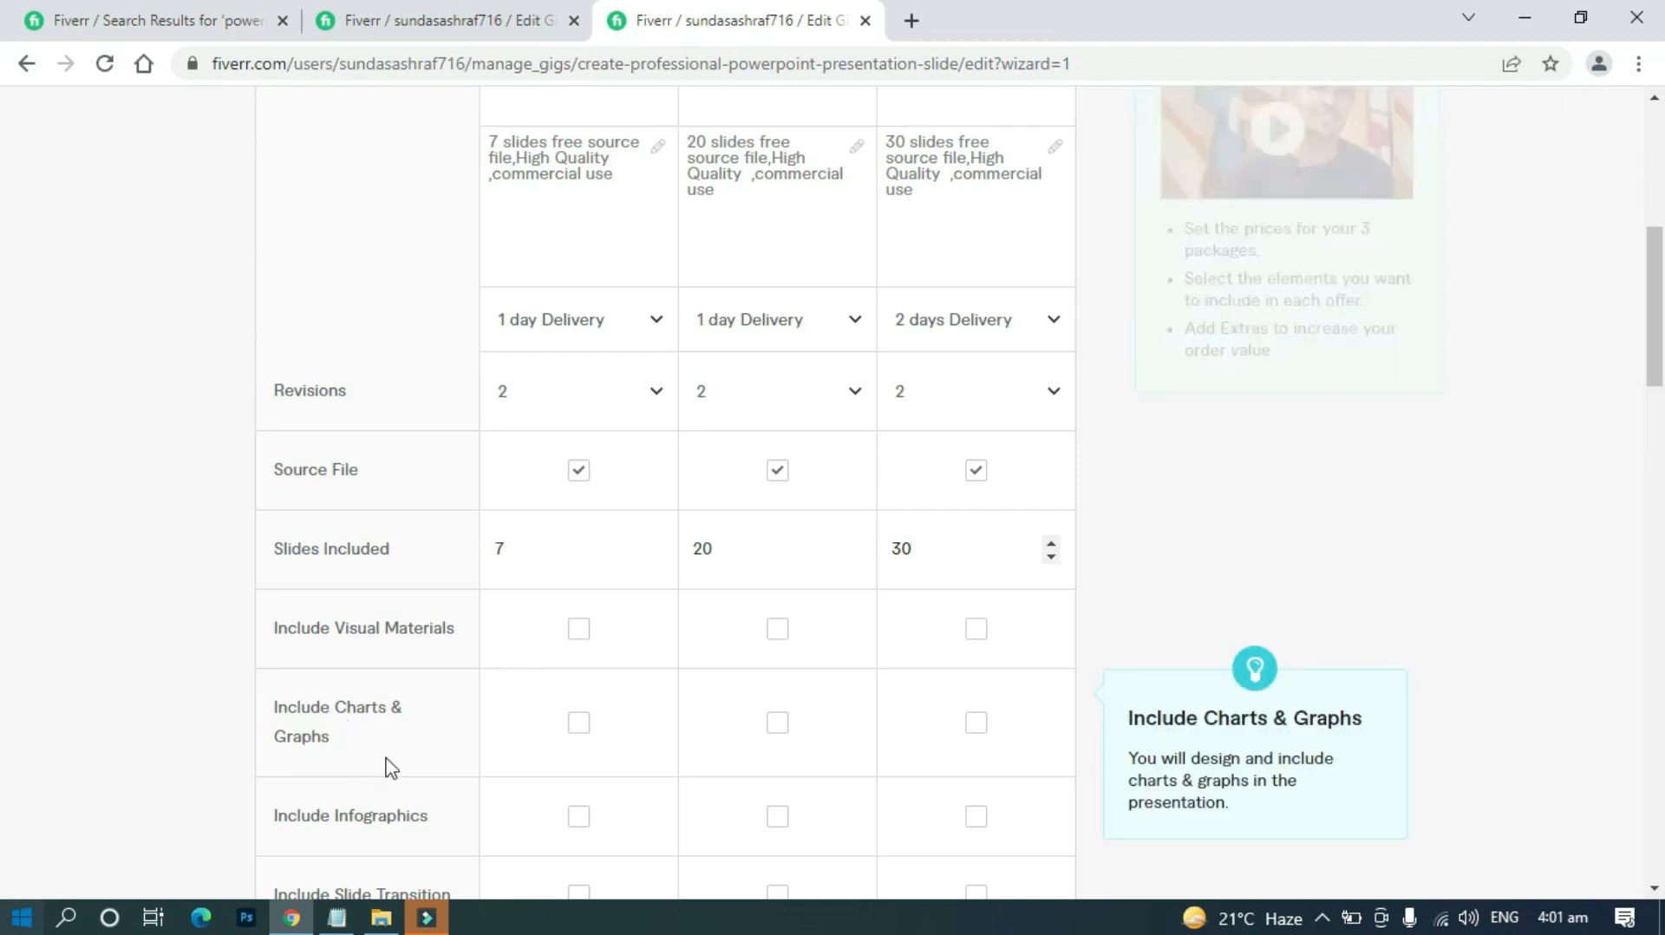
left_click(581, 733)
left_click(771, 736)
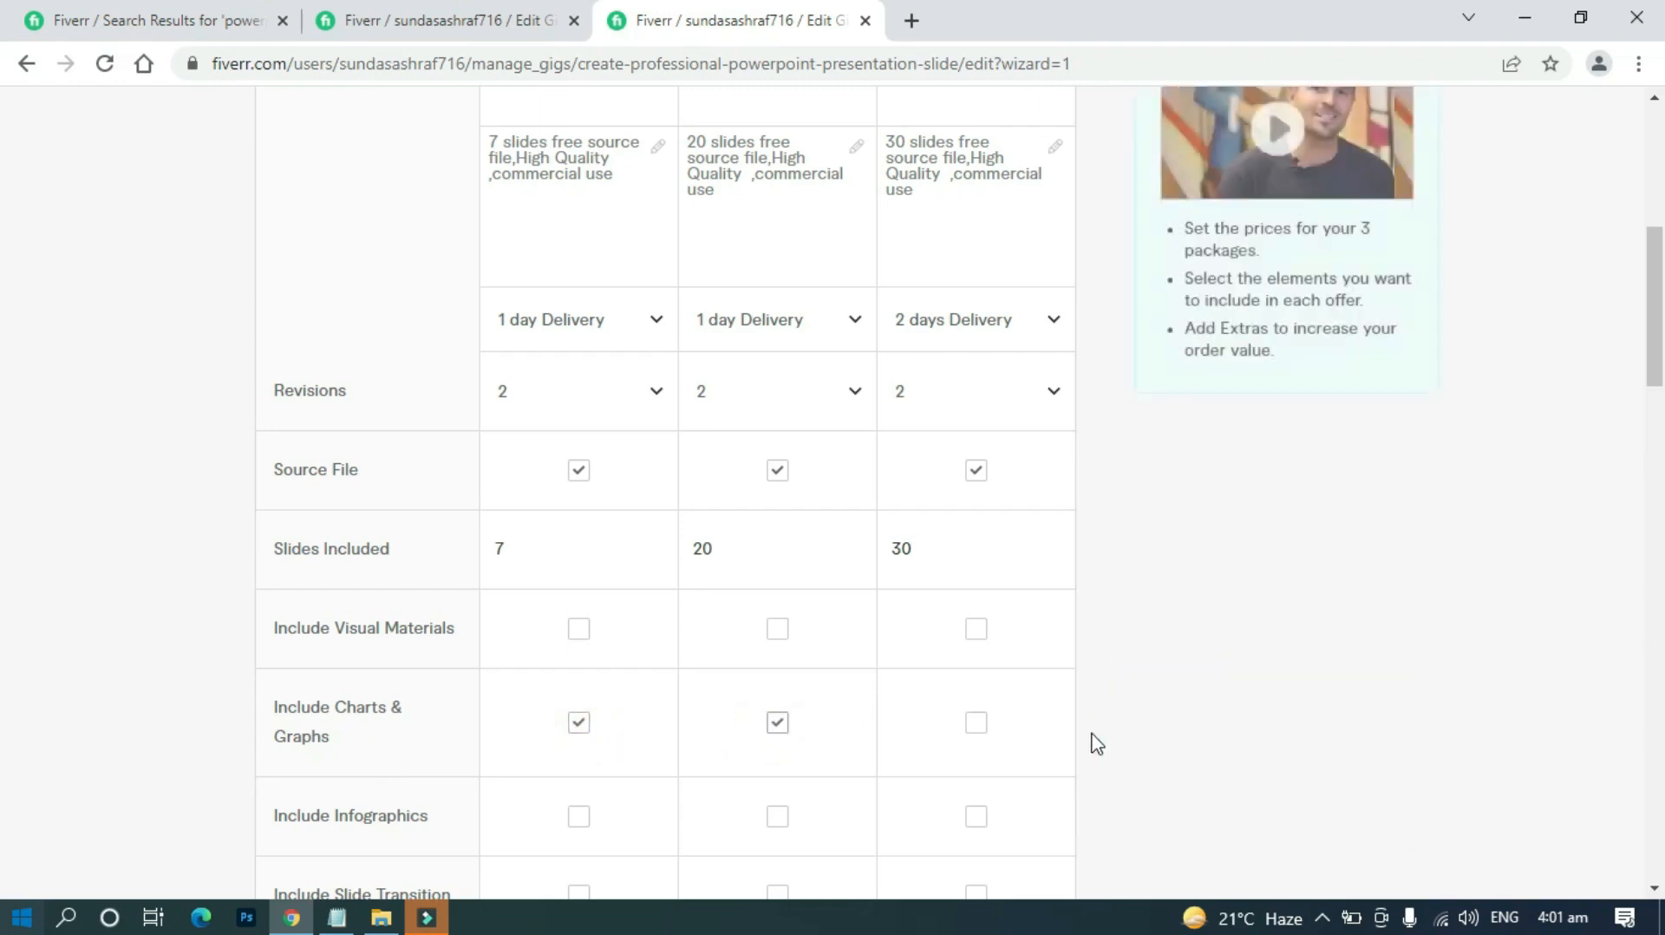
left_click(973, 737)
Include infographics in the Basic, Standard and Premium packages
scroll(911, 776, "down", 1)
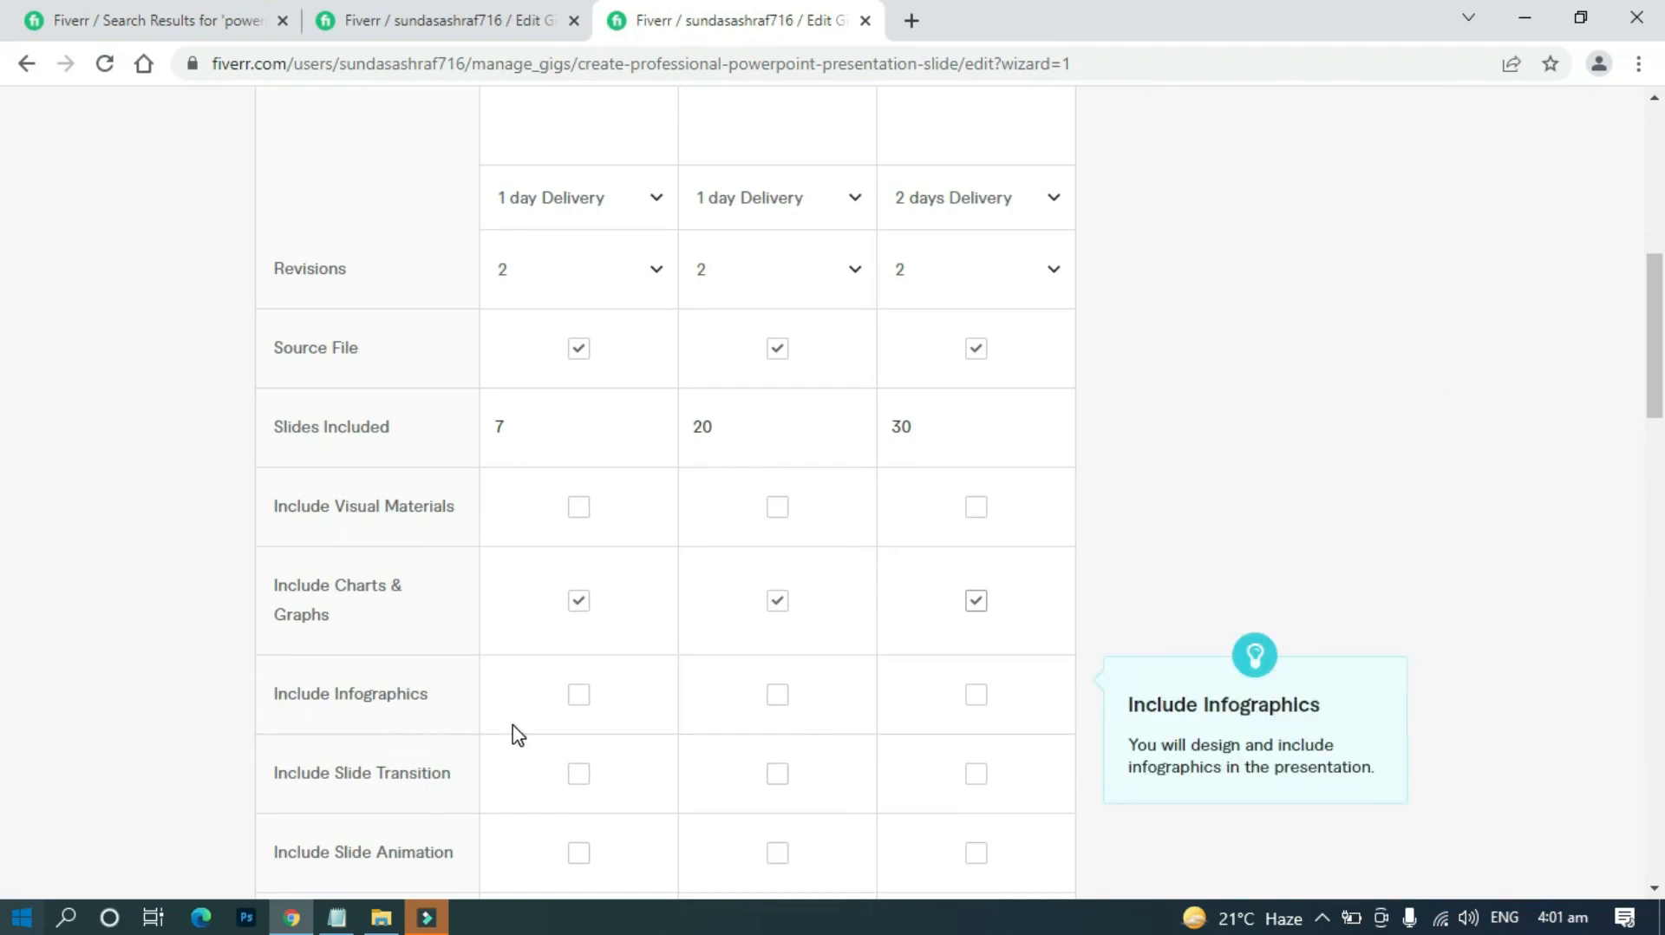
left_click(572, 699)
left_click(775, 699)
left_click(974, 701)
Include slide transitions and slide animation in all three packages
scroll(711, 729, "down", 1)
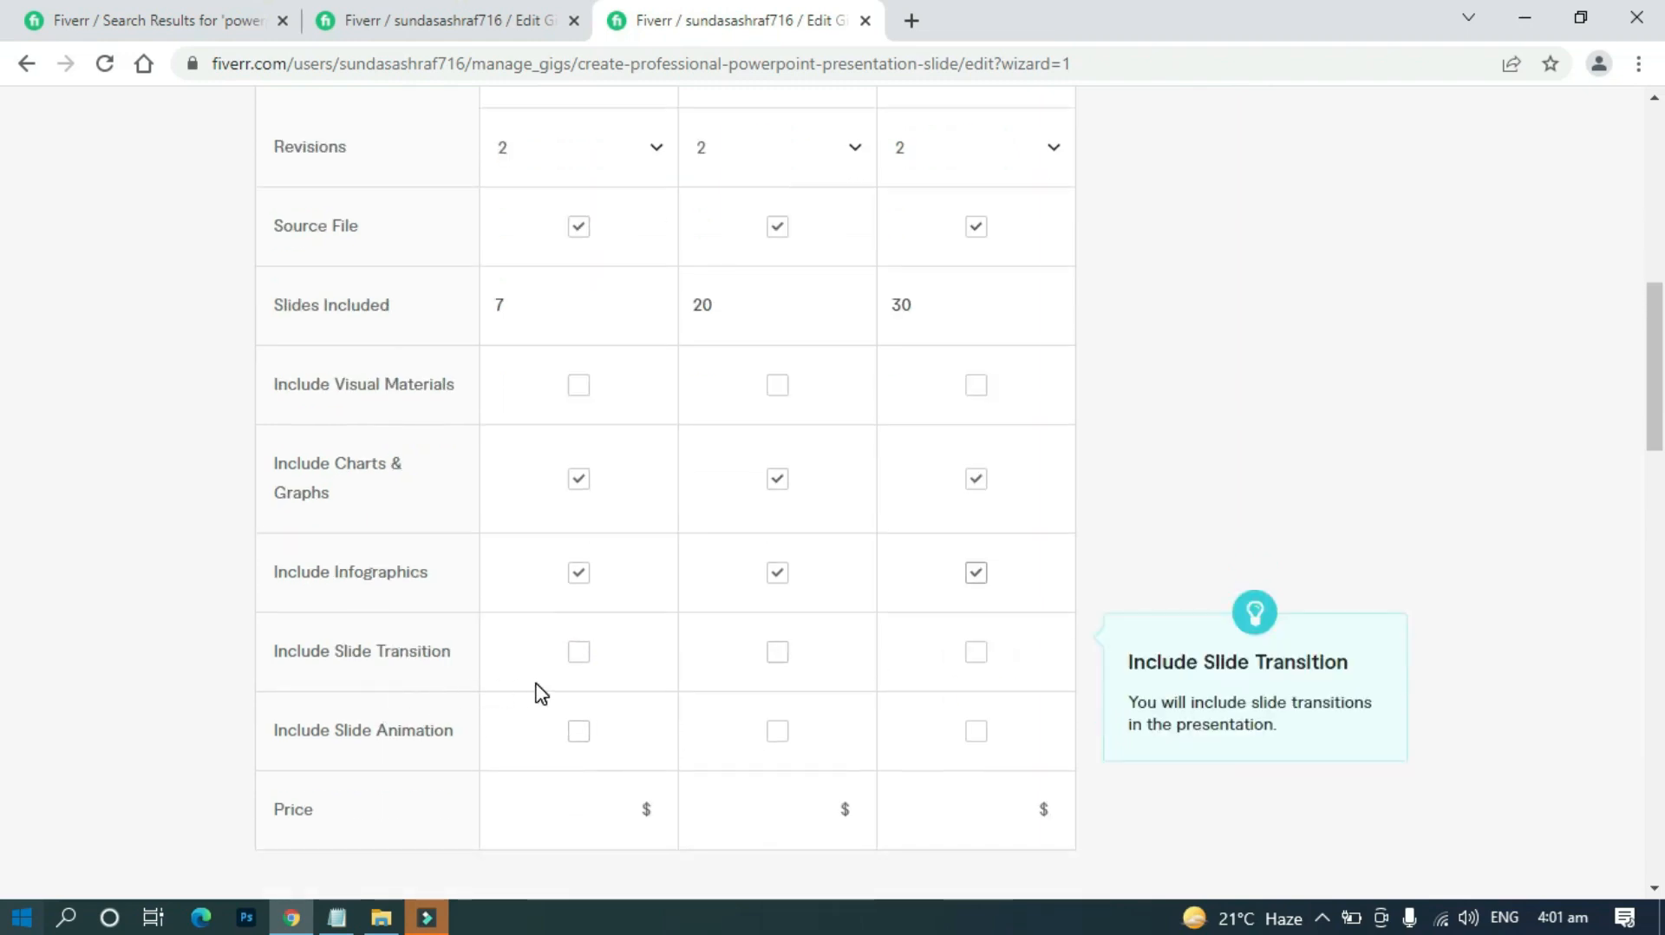
left_click(574, 657)
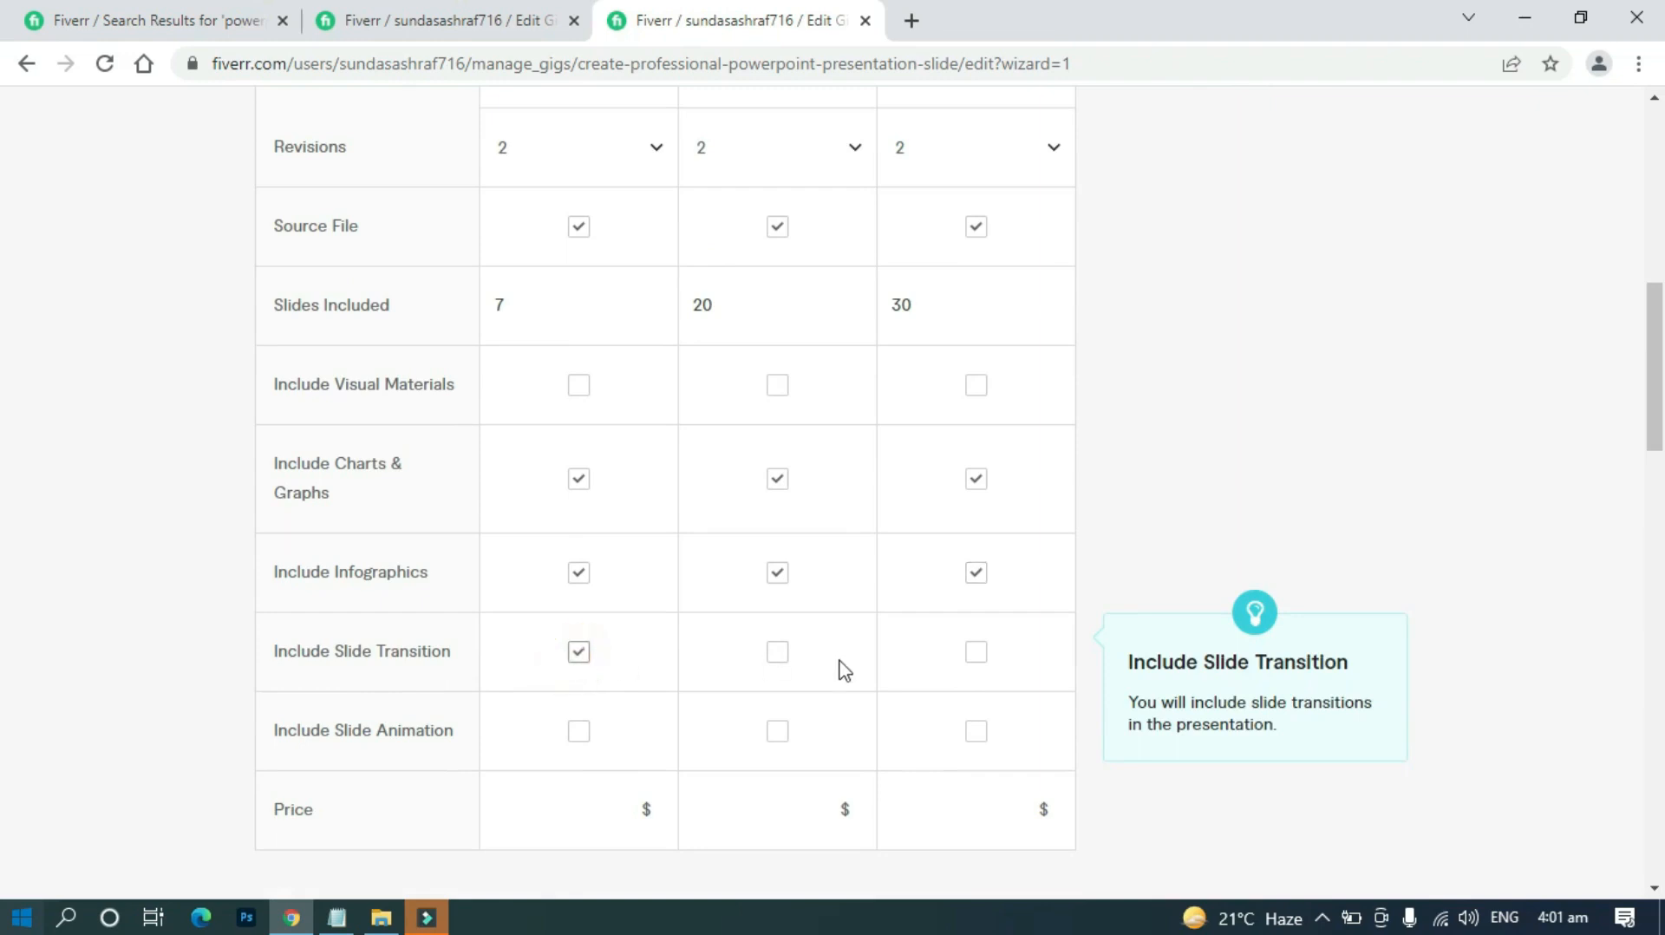
left_click(777, 654)
left_click(976, 654)
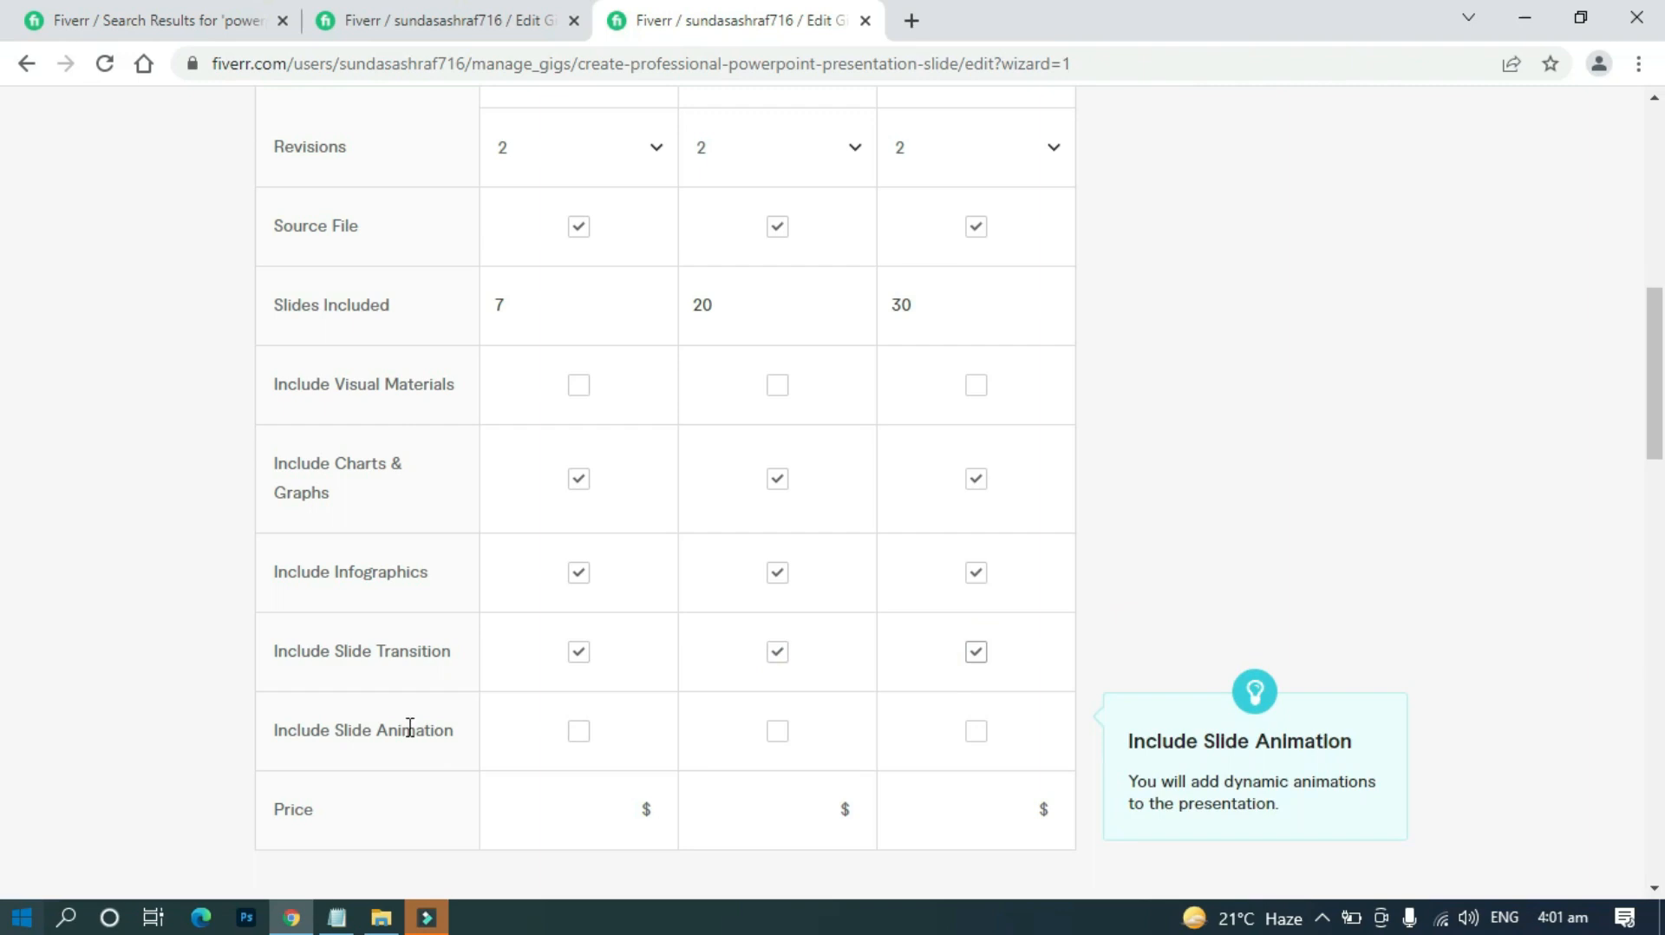
left_click(570, 737)
left_click(779, 737)
left_click(977, 743)
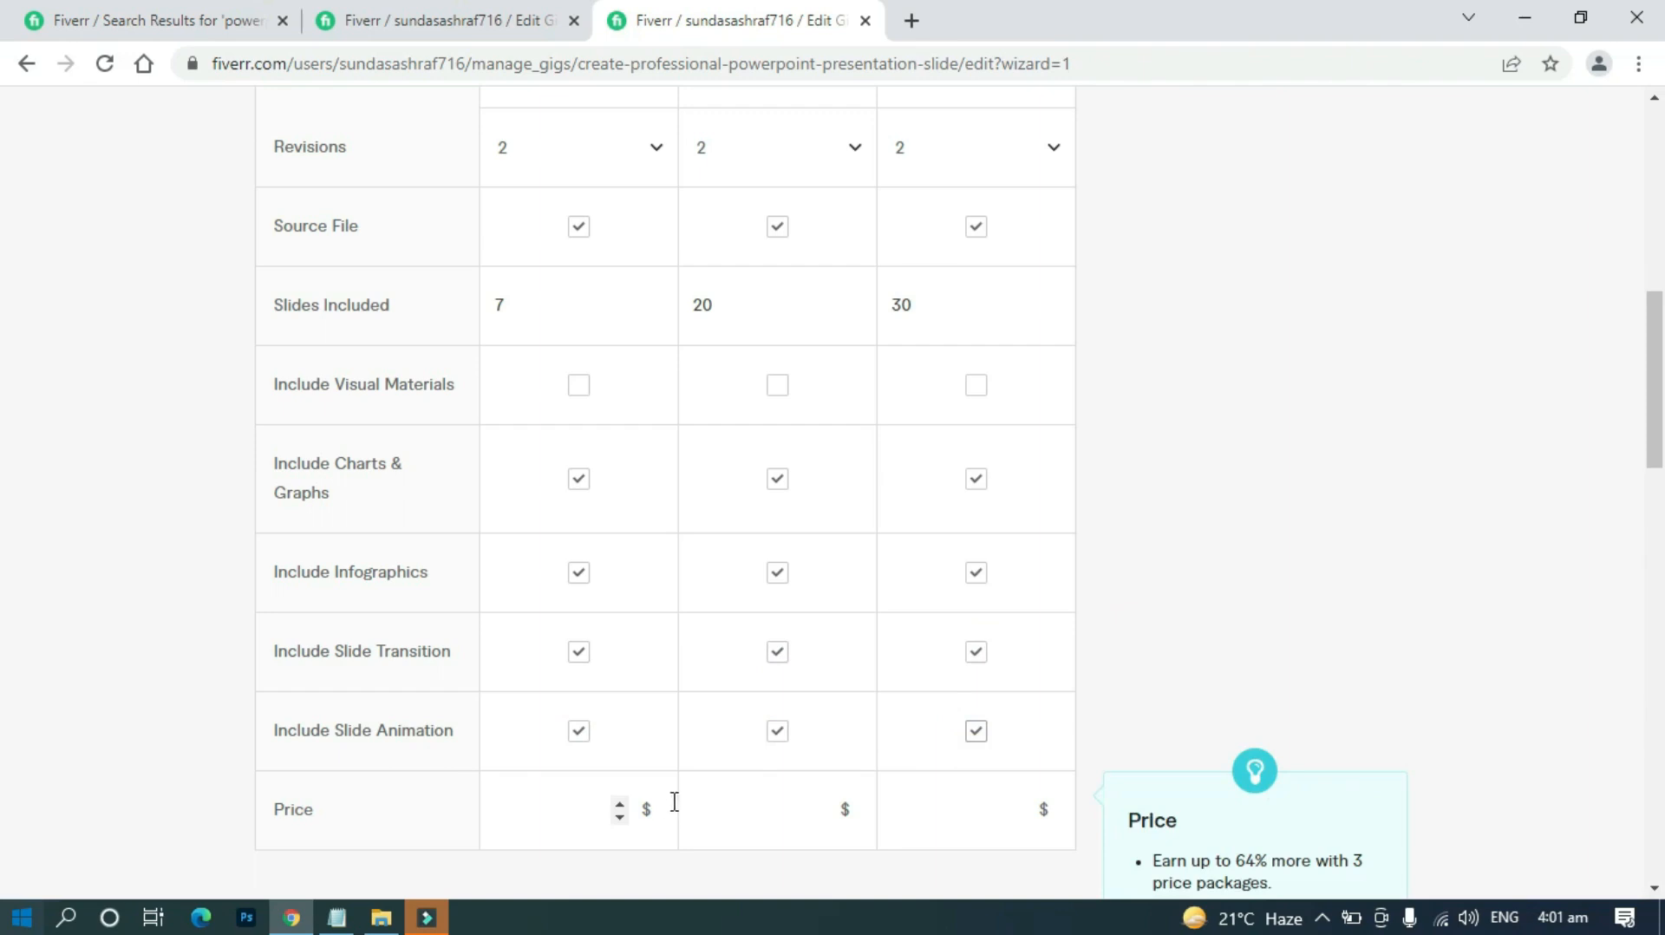
Set the package prices to $10 for Basic, $25 for Standard and $50 for Premium
left_click(580, 815)
type("10")
left_click(710, 811)
type("25")
left_click(908, 812)
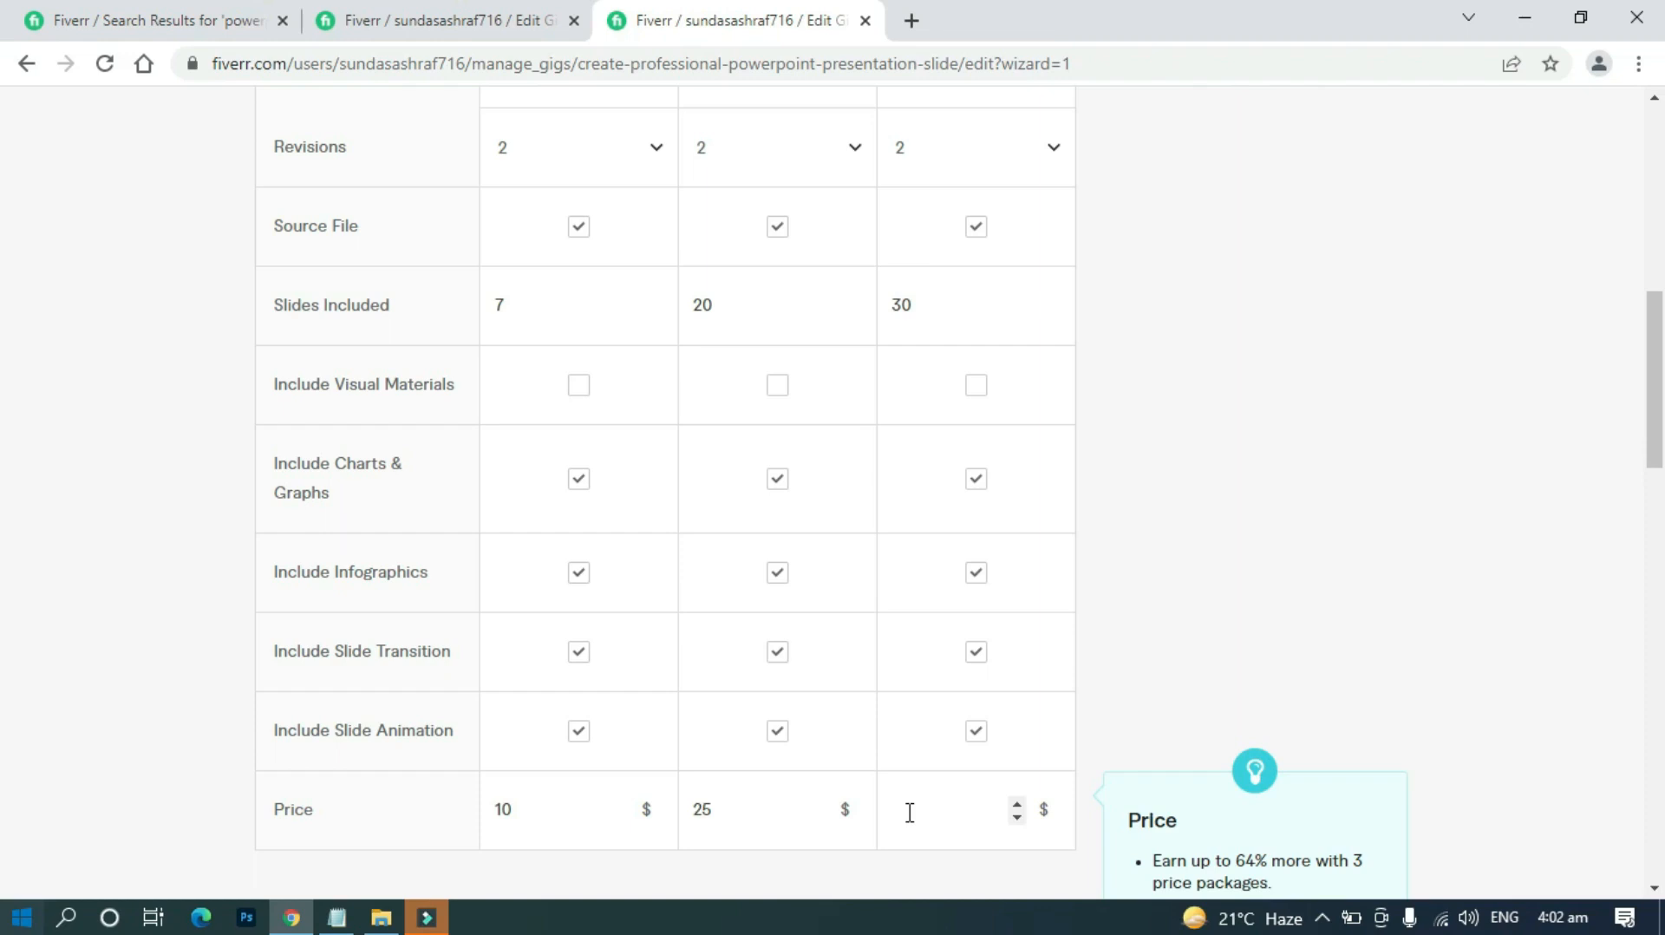
Set the Basic package's additional slides extra to $5 for 5 slides
scroll(907, 815, "down", 4)
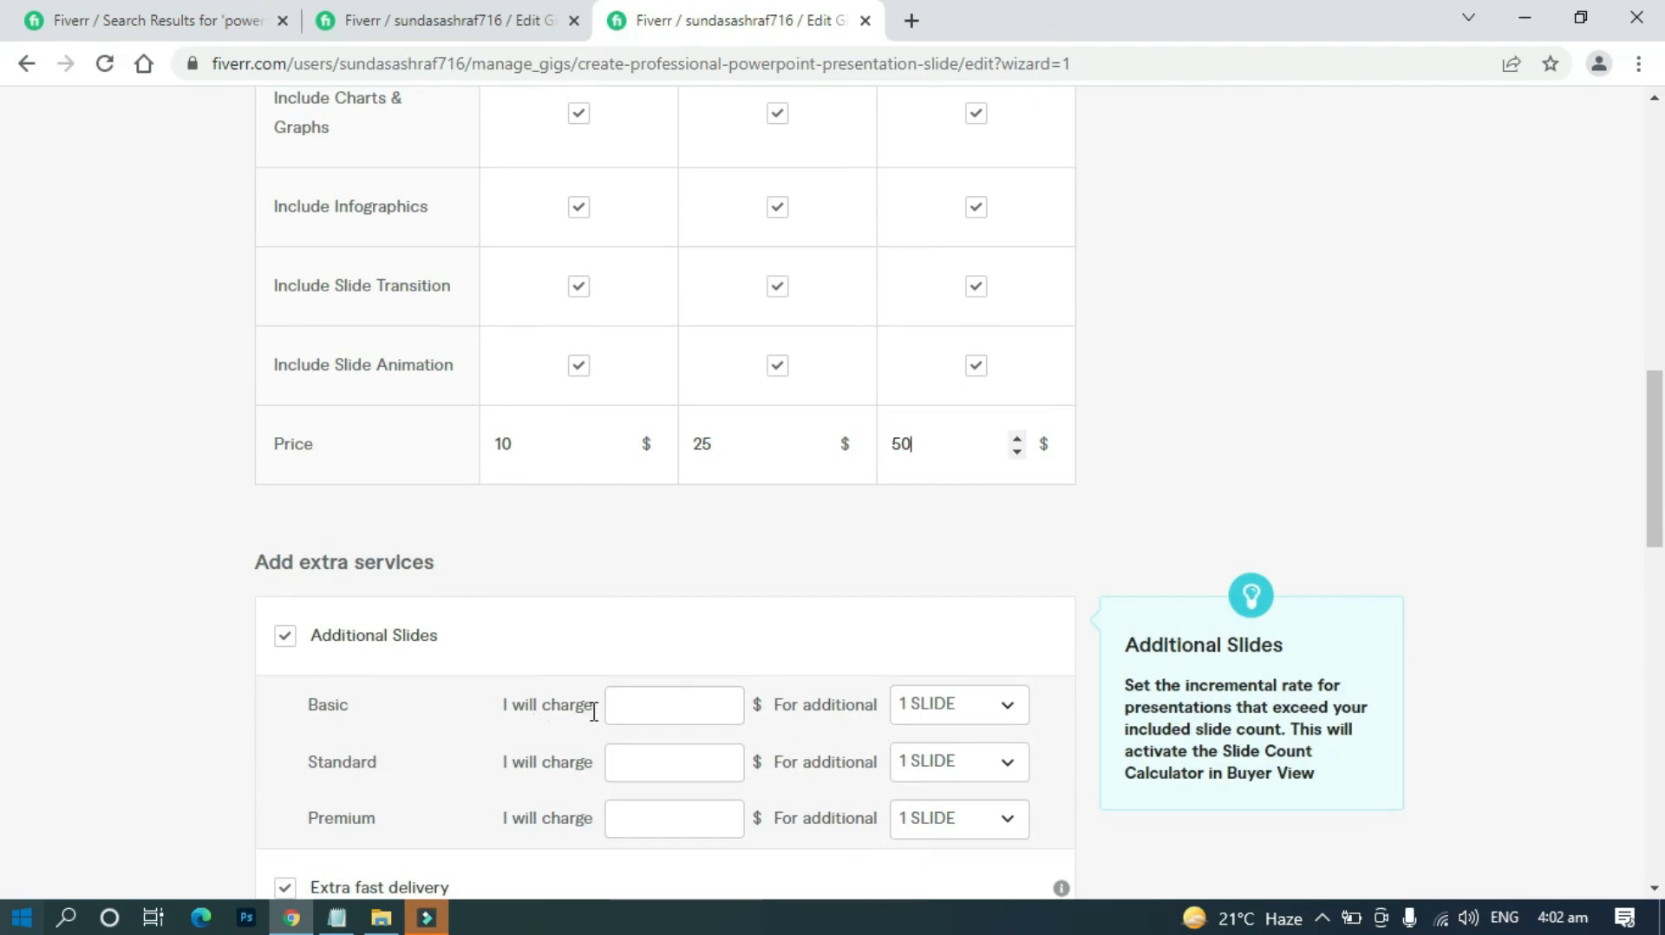
left_click(638, 707)
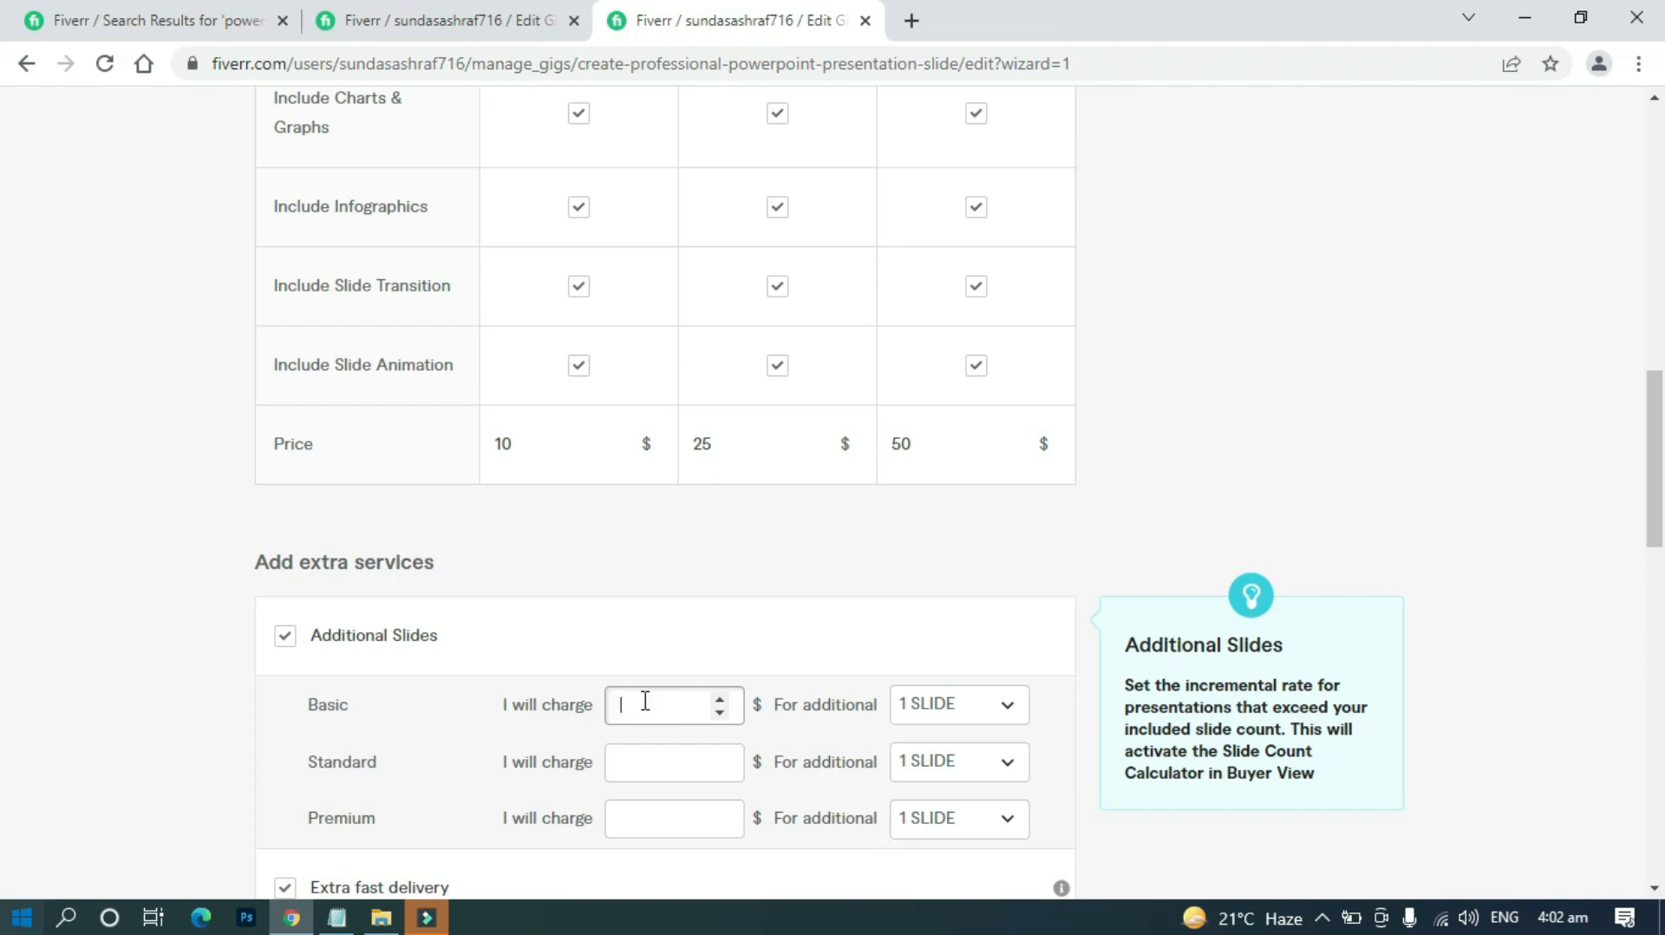
type("5")
left_click(1004, 709)
scroll(989, 603, "down", 3)
left_click(984, 455)
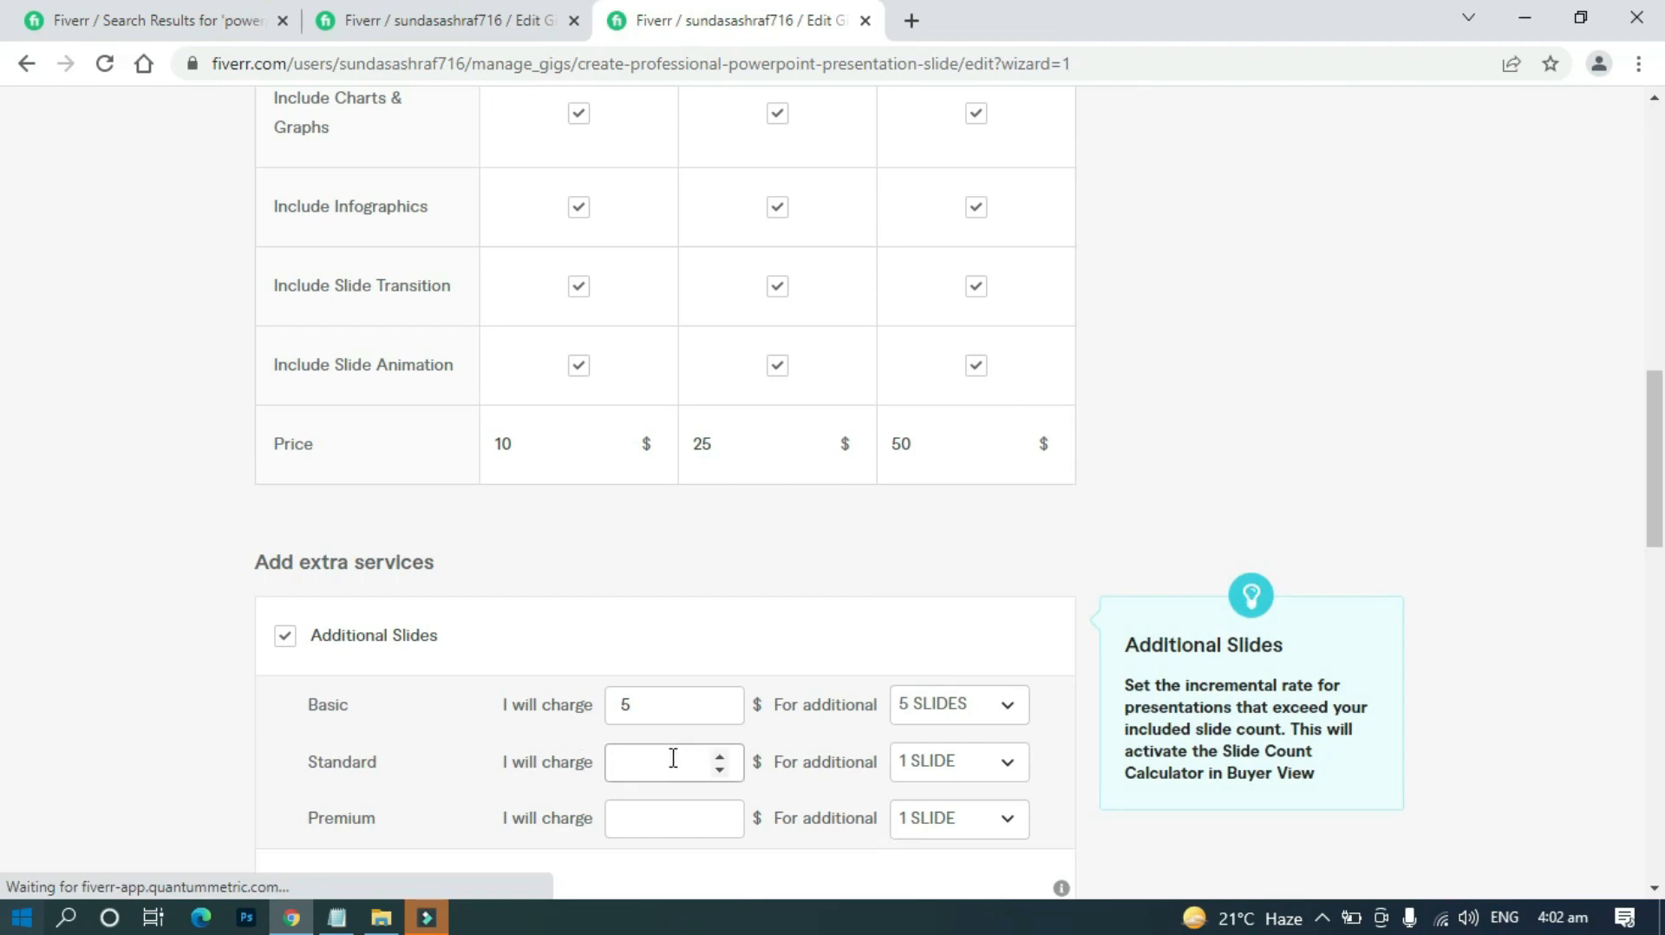
Set the Standard package's additional slides extra to $10 for 10 slides
left_click(720, 755)
left_click(719, 754)
left_click(1009, 763)
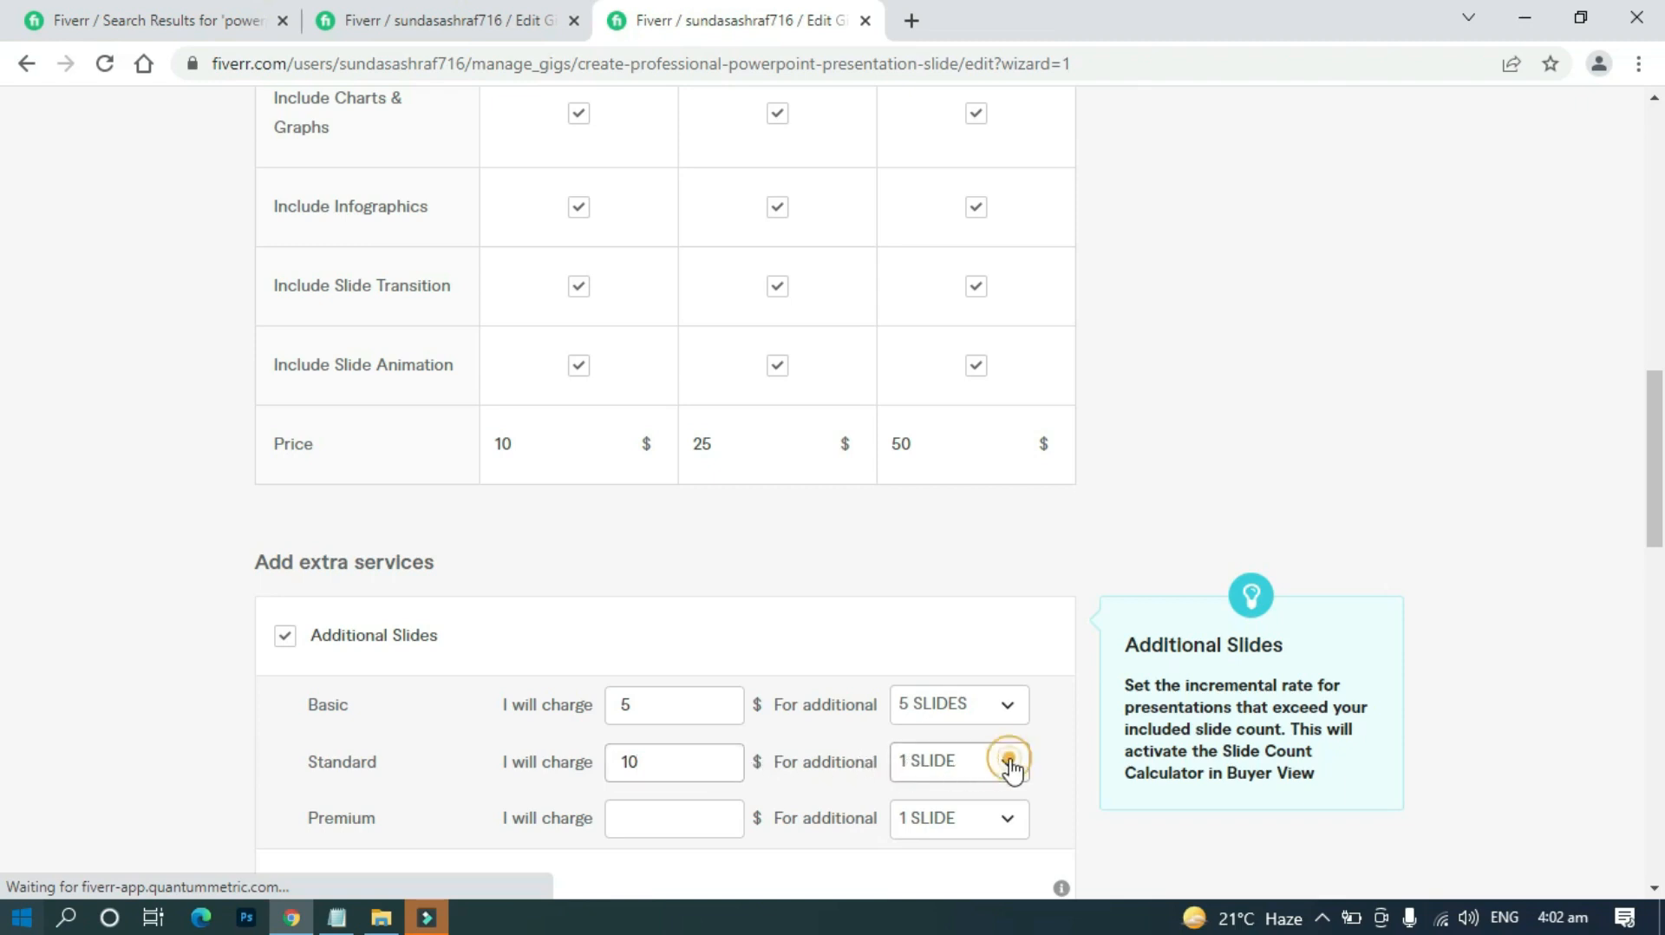
scroll(963, 629, "down", 4)
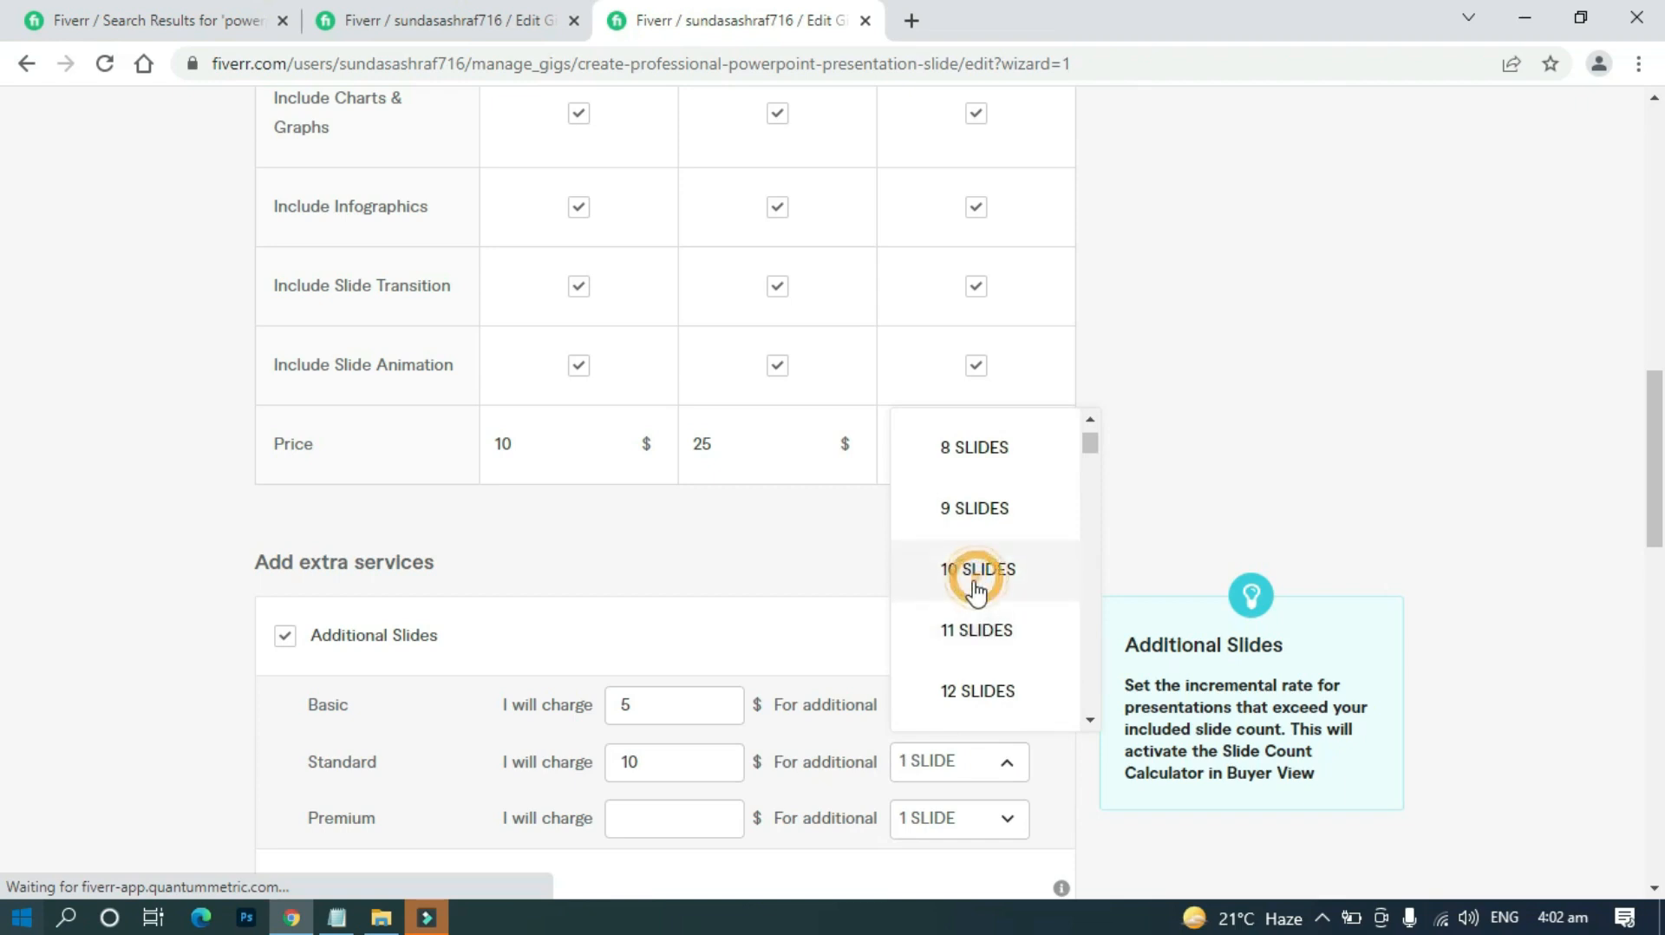
left_click(974, 577)
Set the Premium package's additional slides extra to $15 for 20 slides
left_click(644, 813)
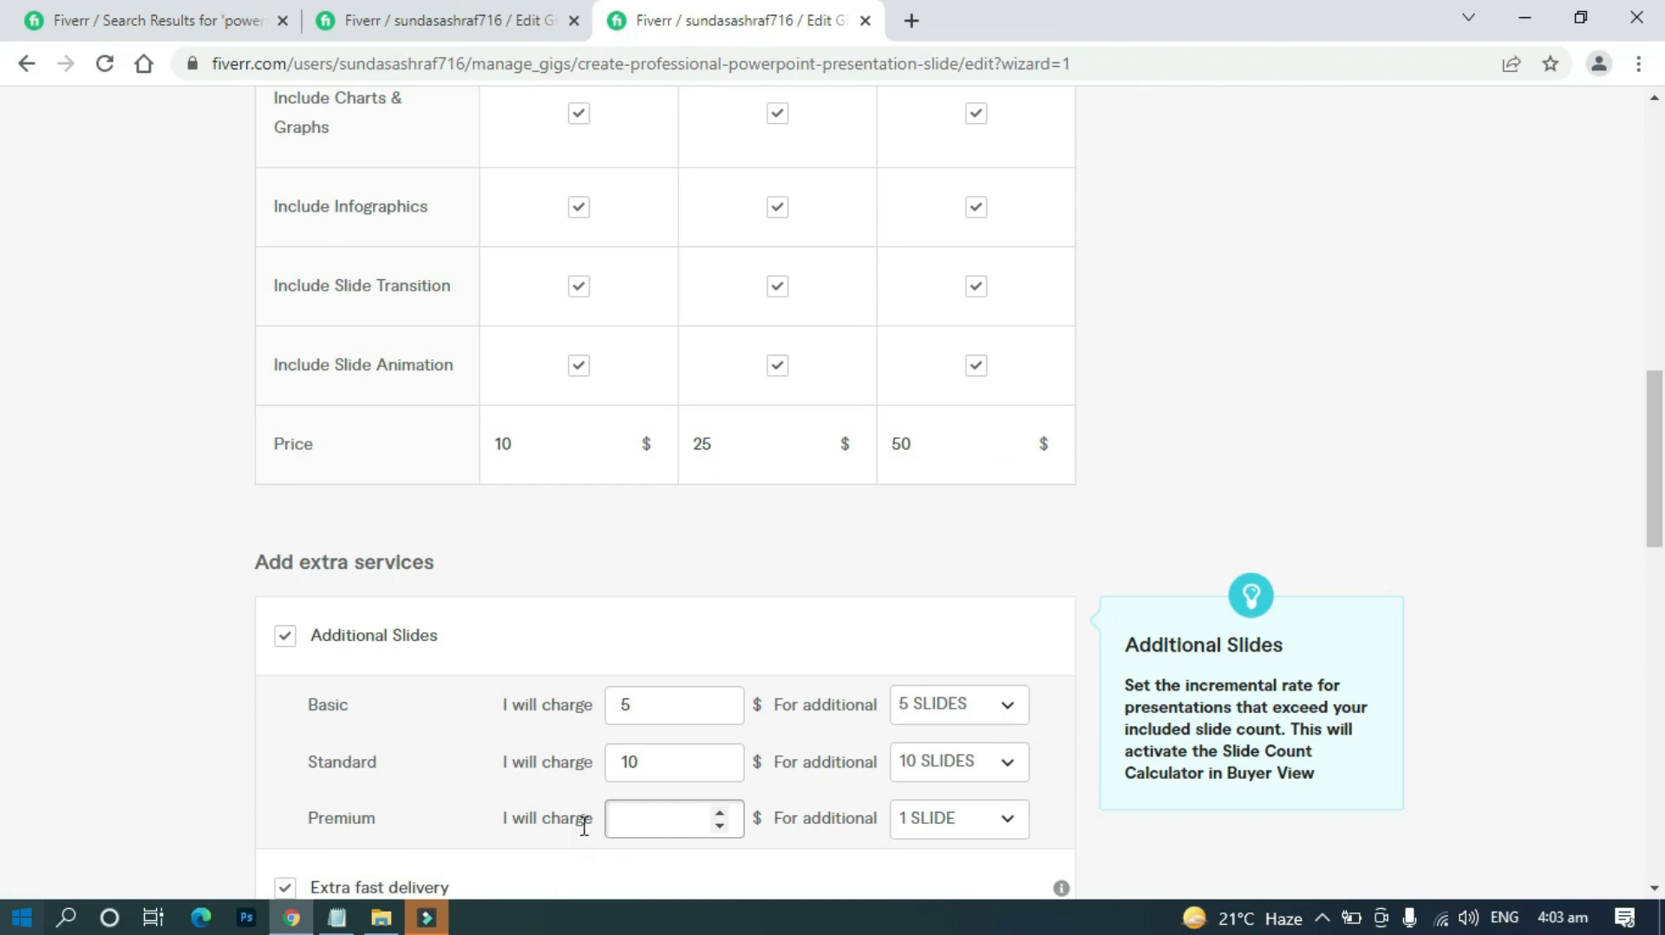
left_click(718, 813)
left_click(718, 814)
left_click(718, 815)
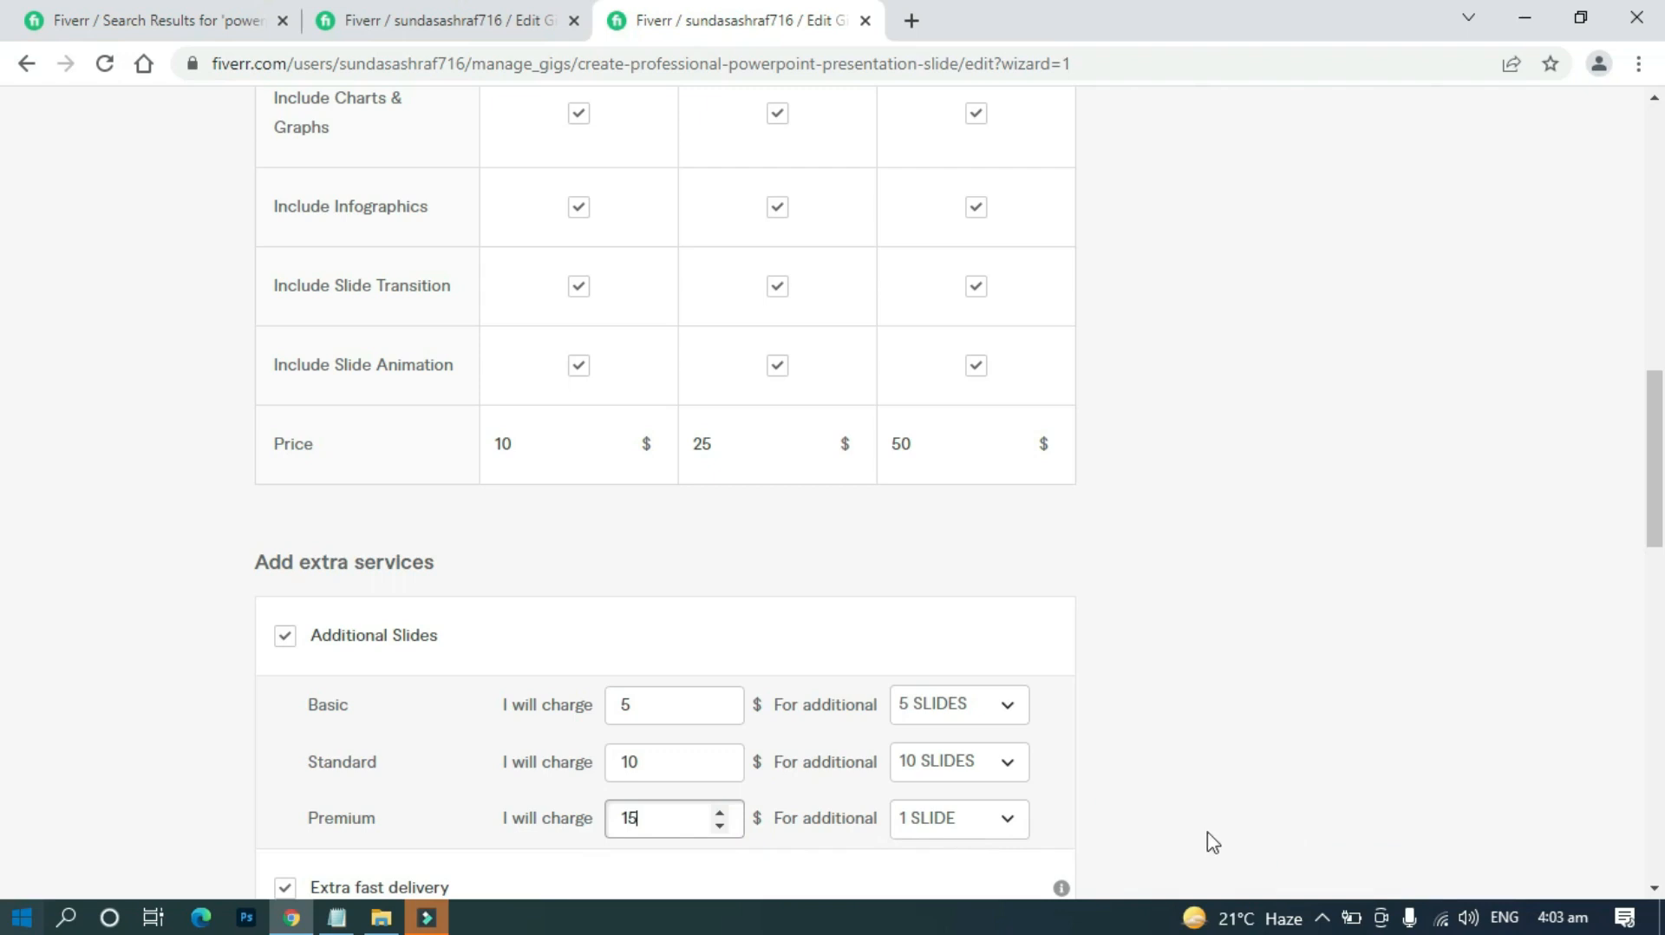
left_click(1006, 818)
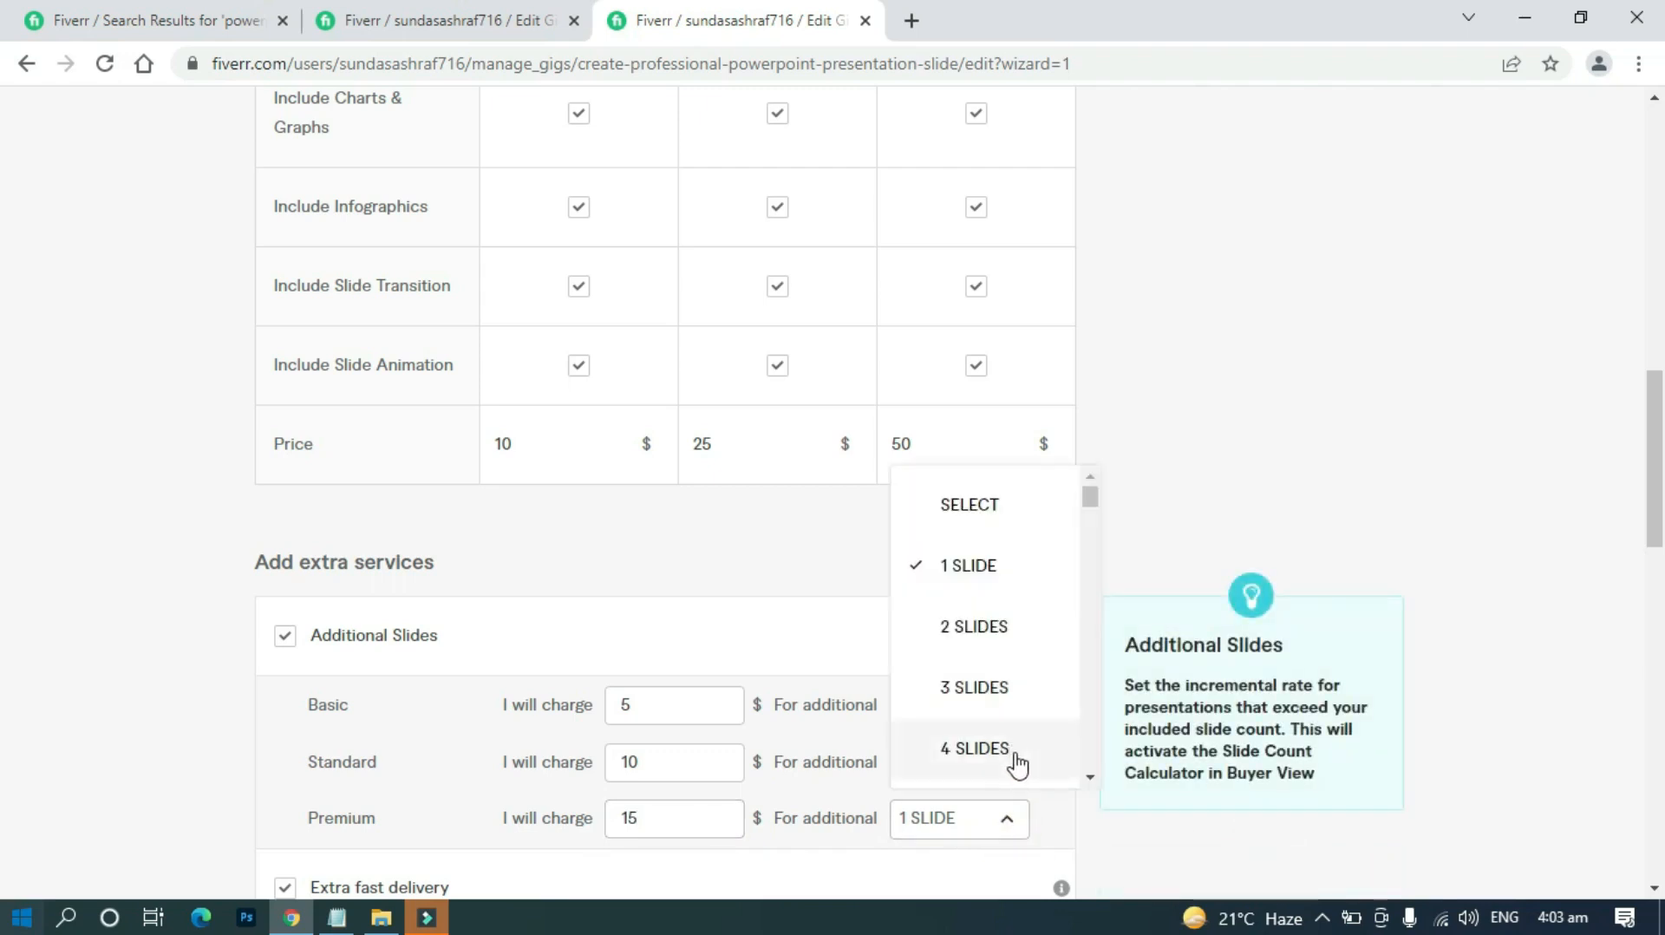
scroll(1005, 748, "down", 8)
scroll(1004, 747, "down", 2)
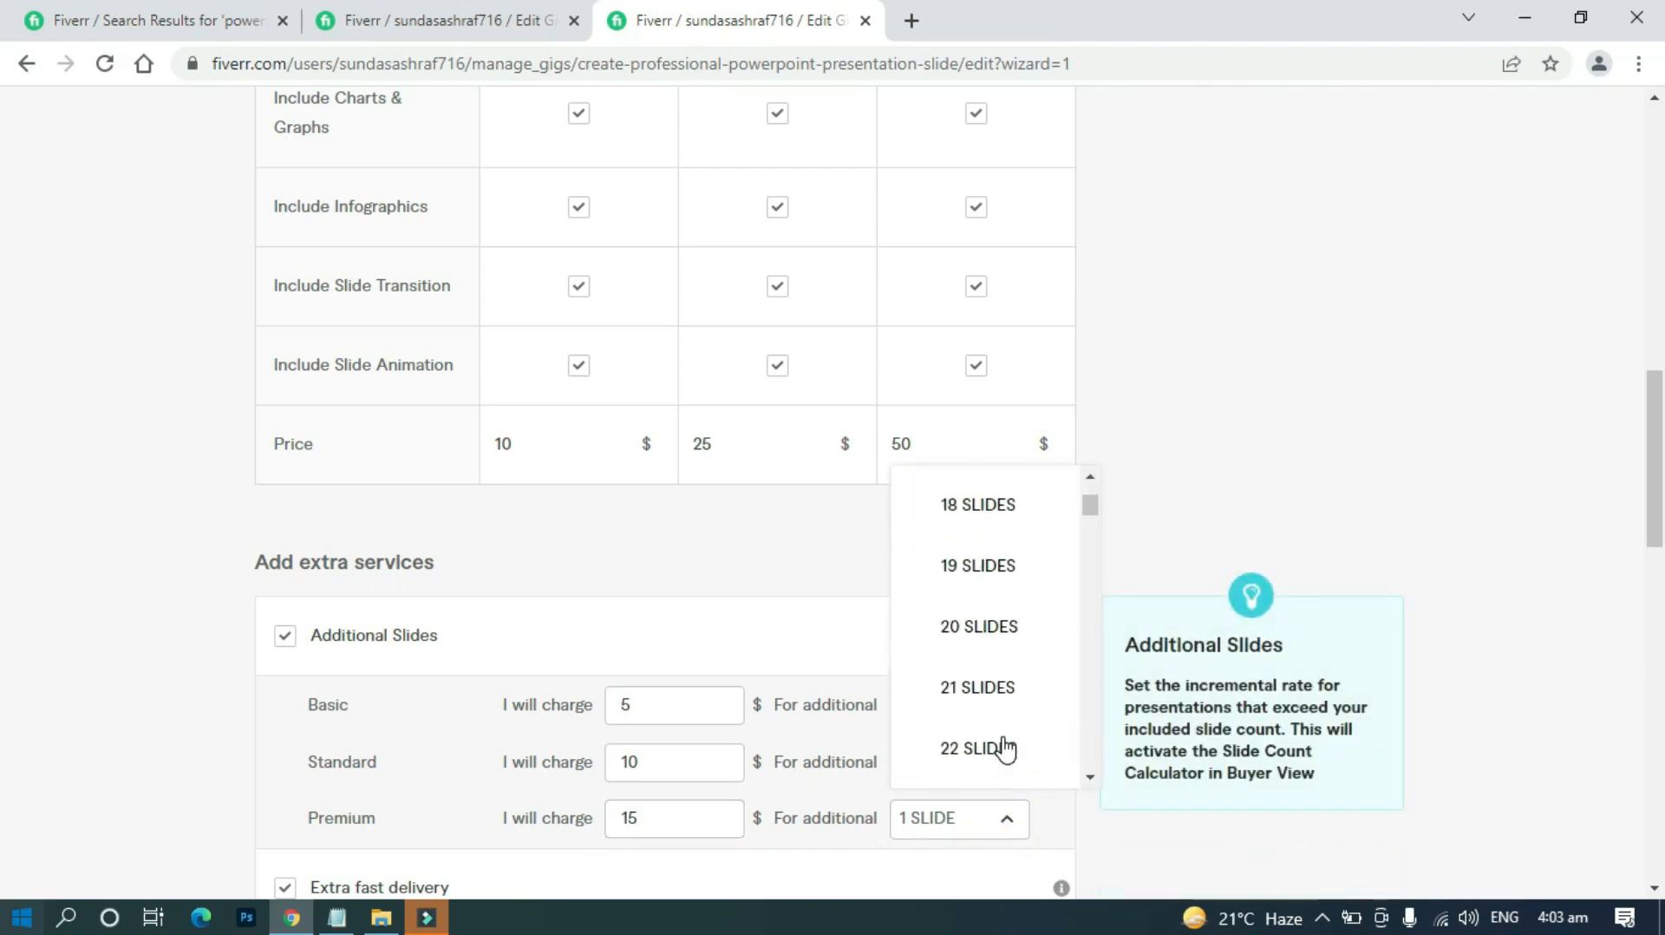
left_click(996, 642)
Disable the Extra fast delivery and Additional Revision extras and save the pricing section
scroll(1006, 820, "down", 3)
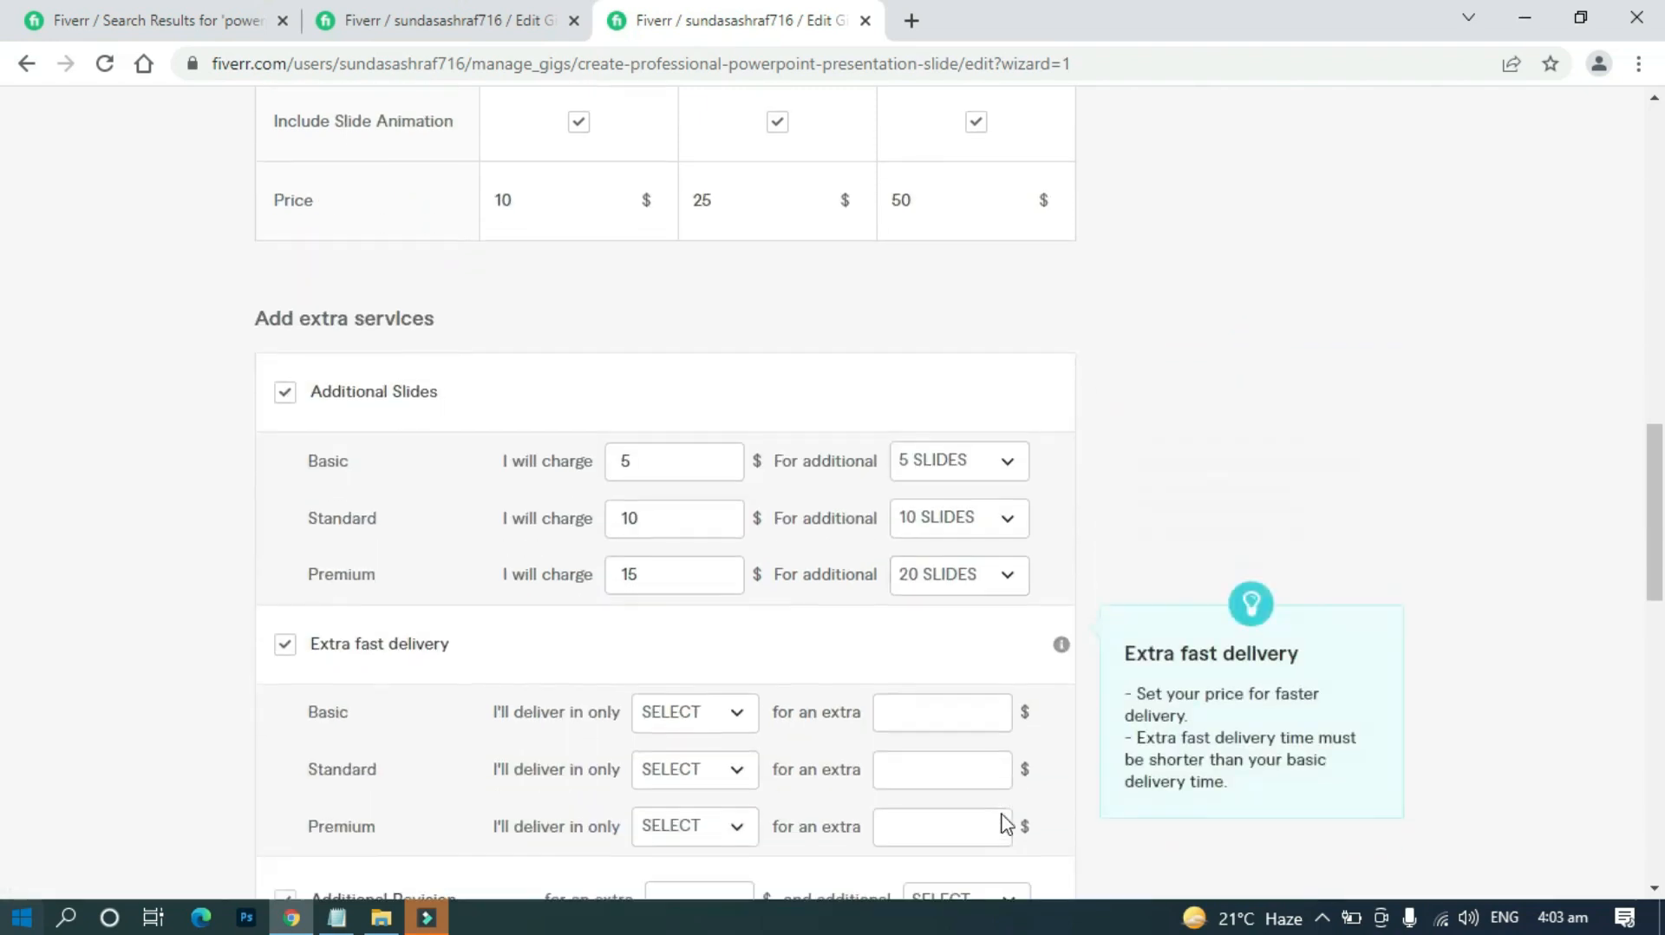
left_click(285, 644)
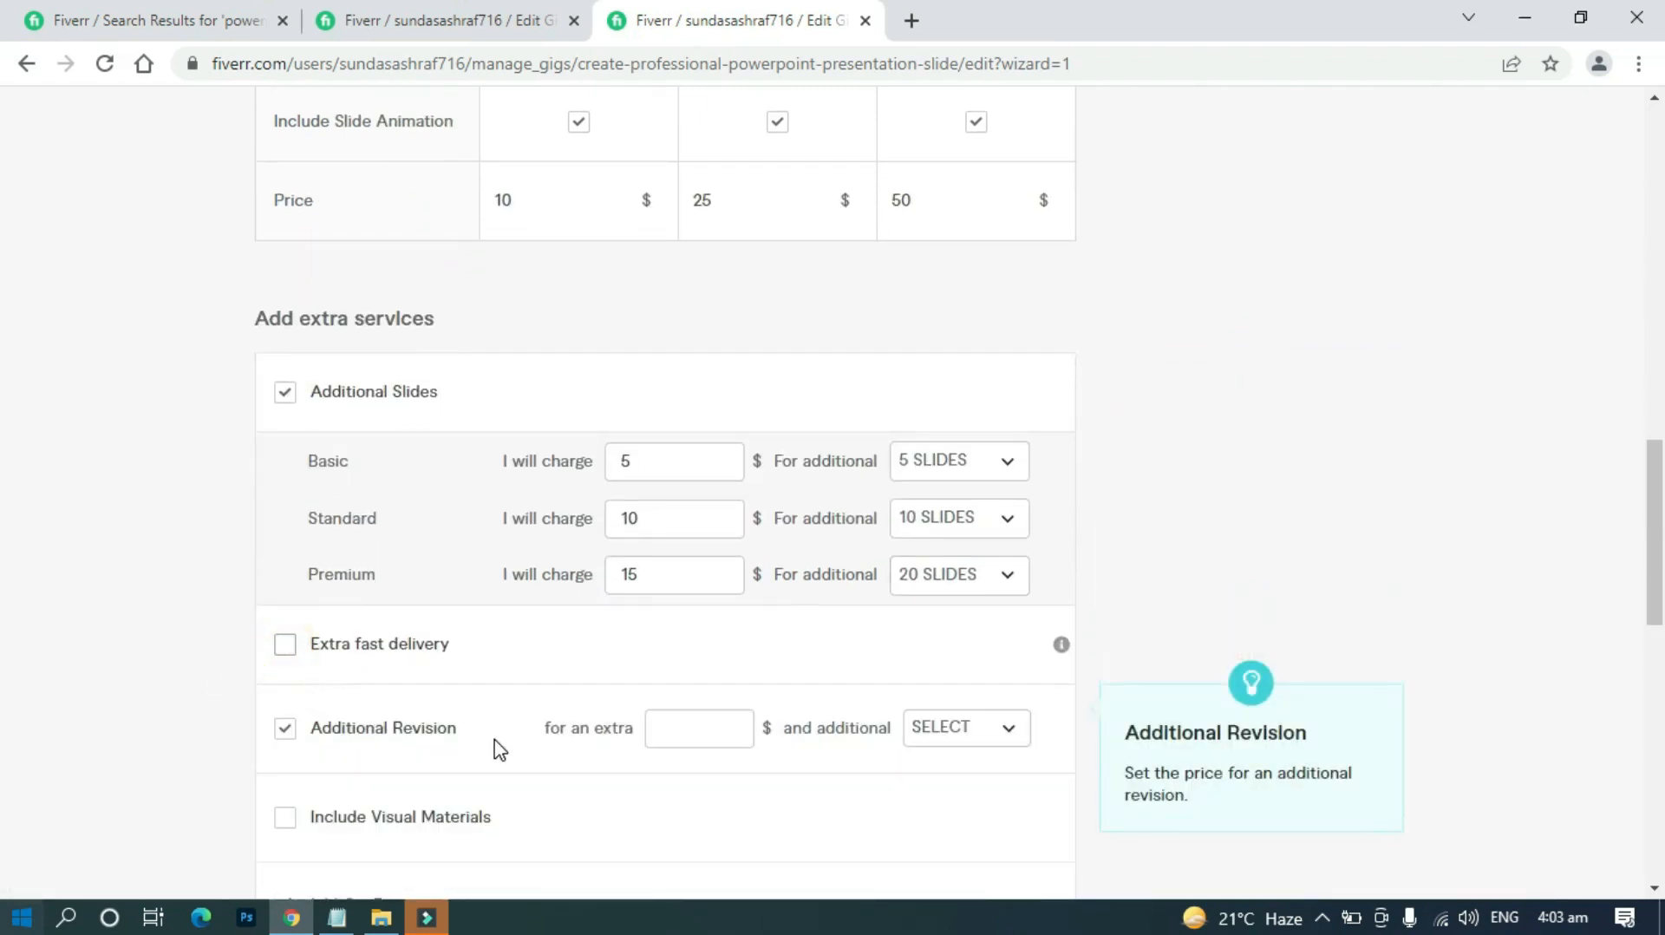
scroll(517, 789, "down", 4)
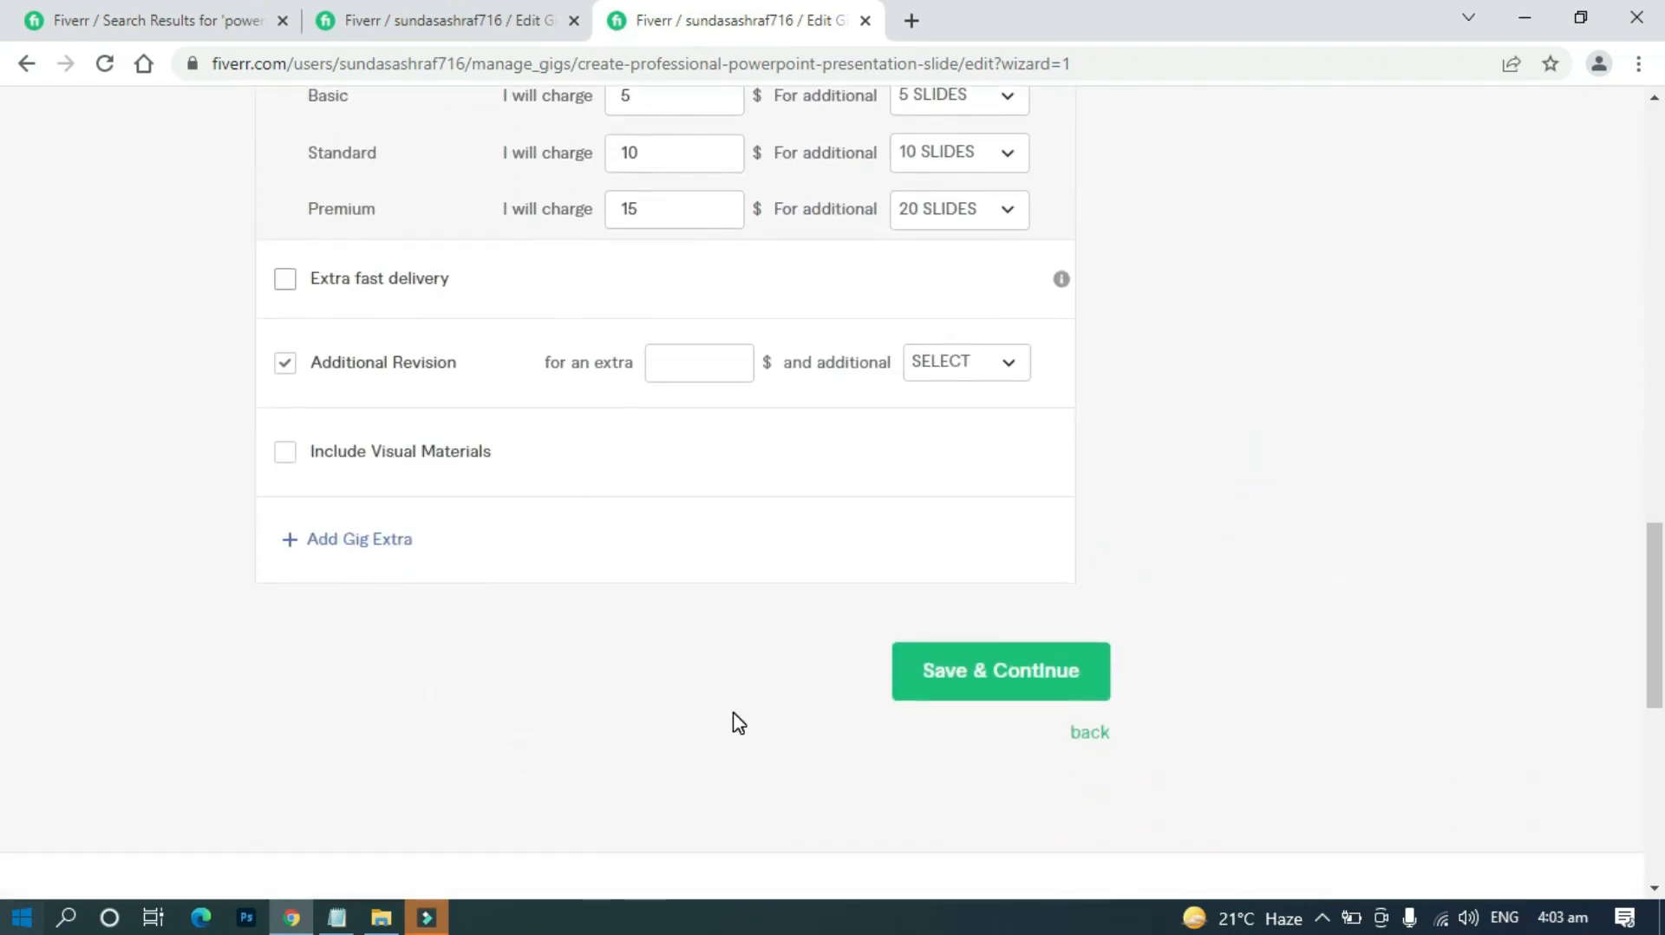
scroll(732, 723, "down", 1)
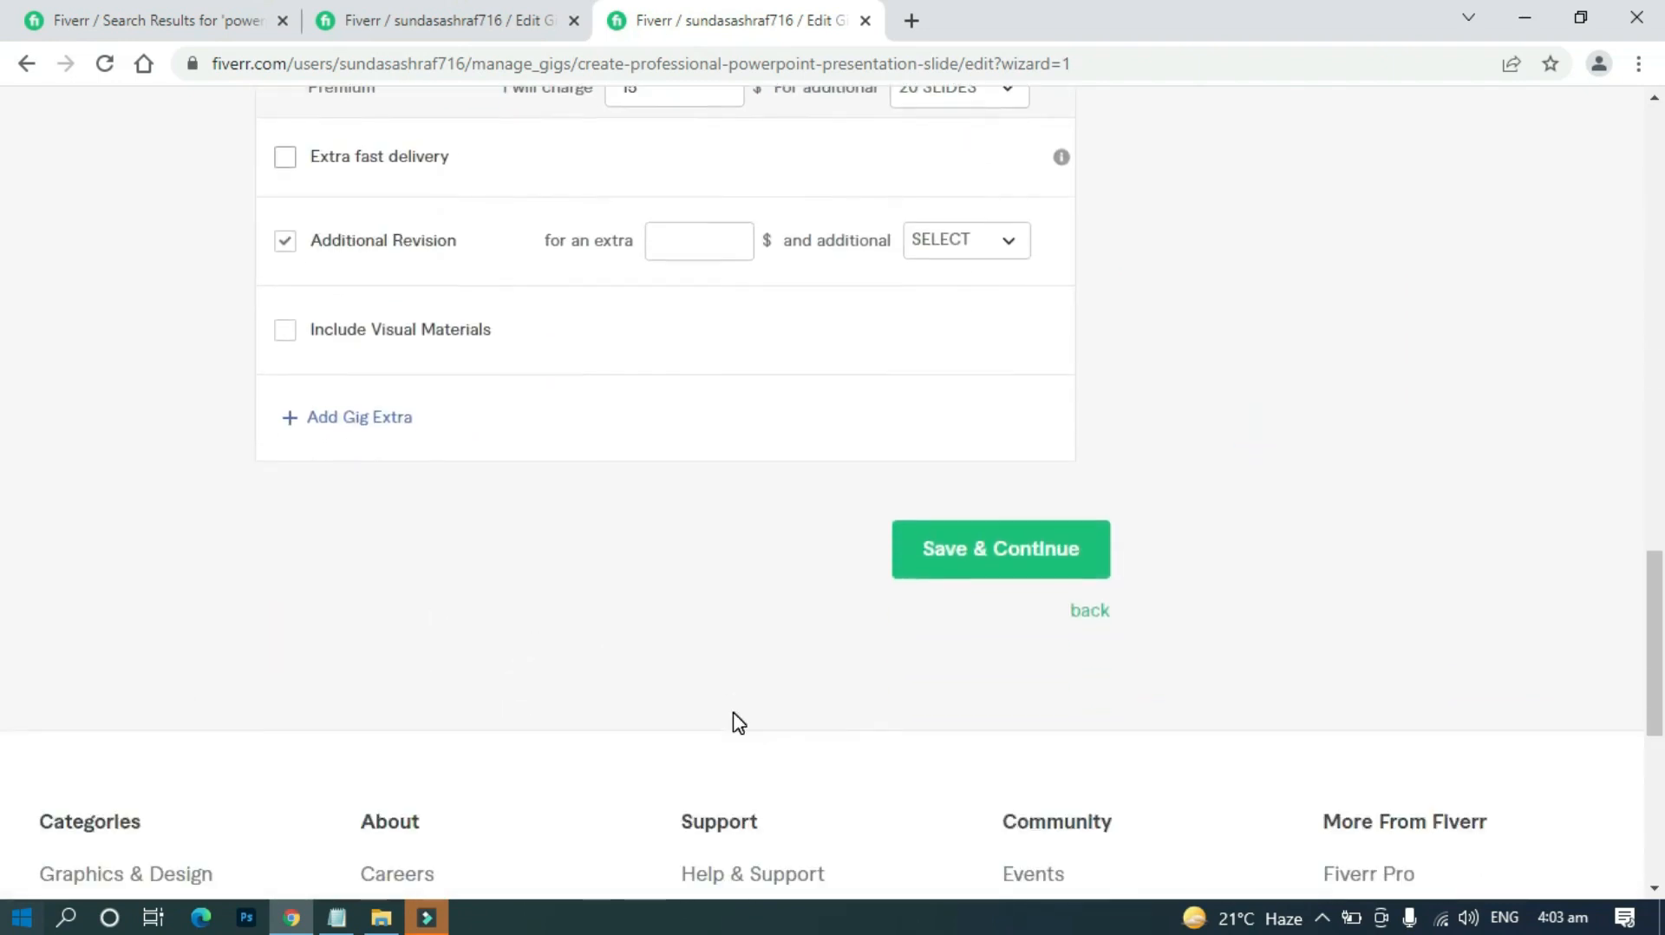
left_click(991, 548)
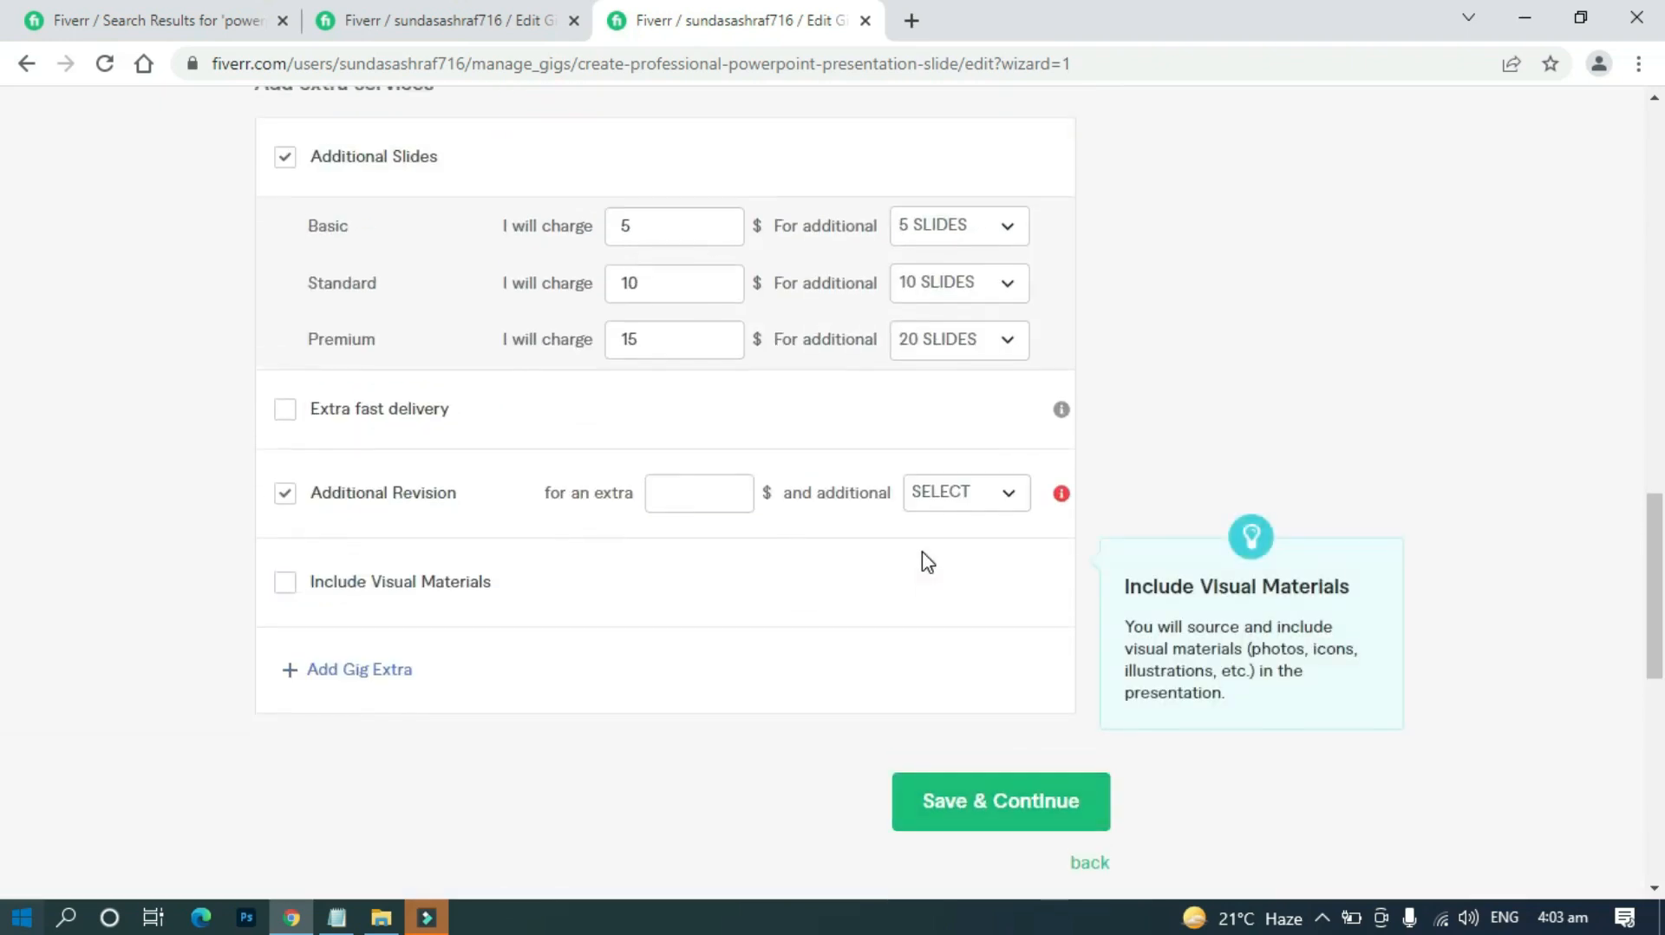
left_click(289, 501)
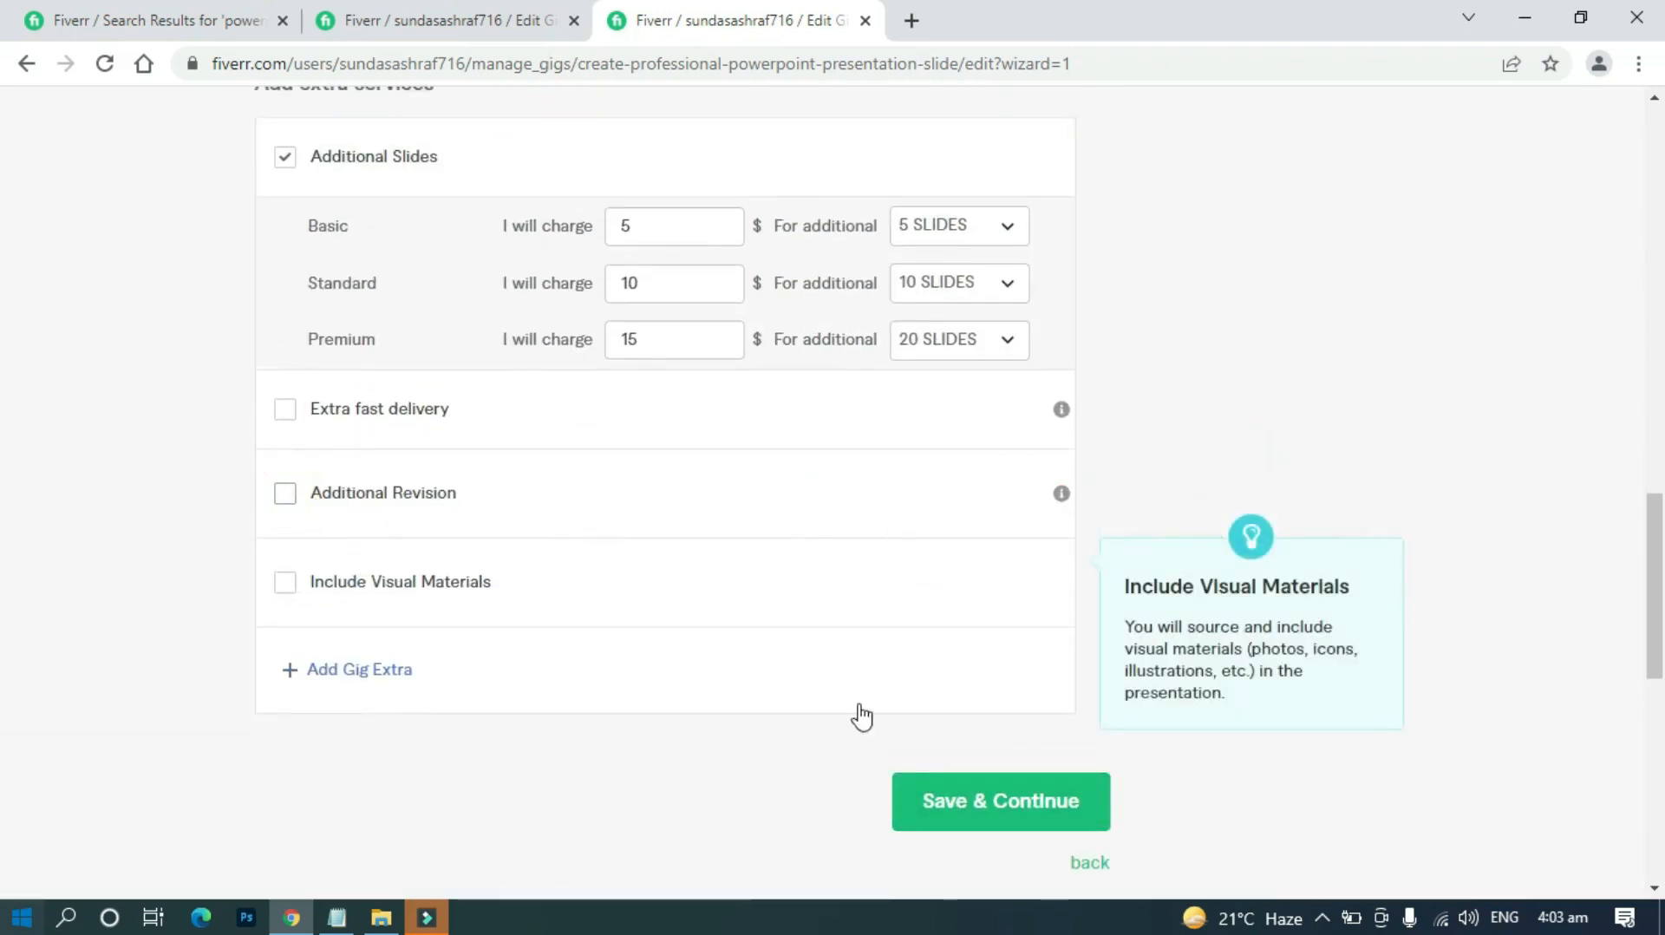
left_click(929, 802)
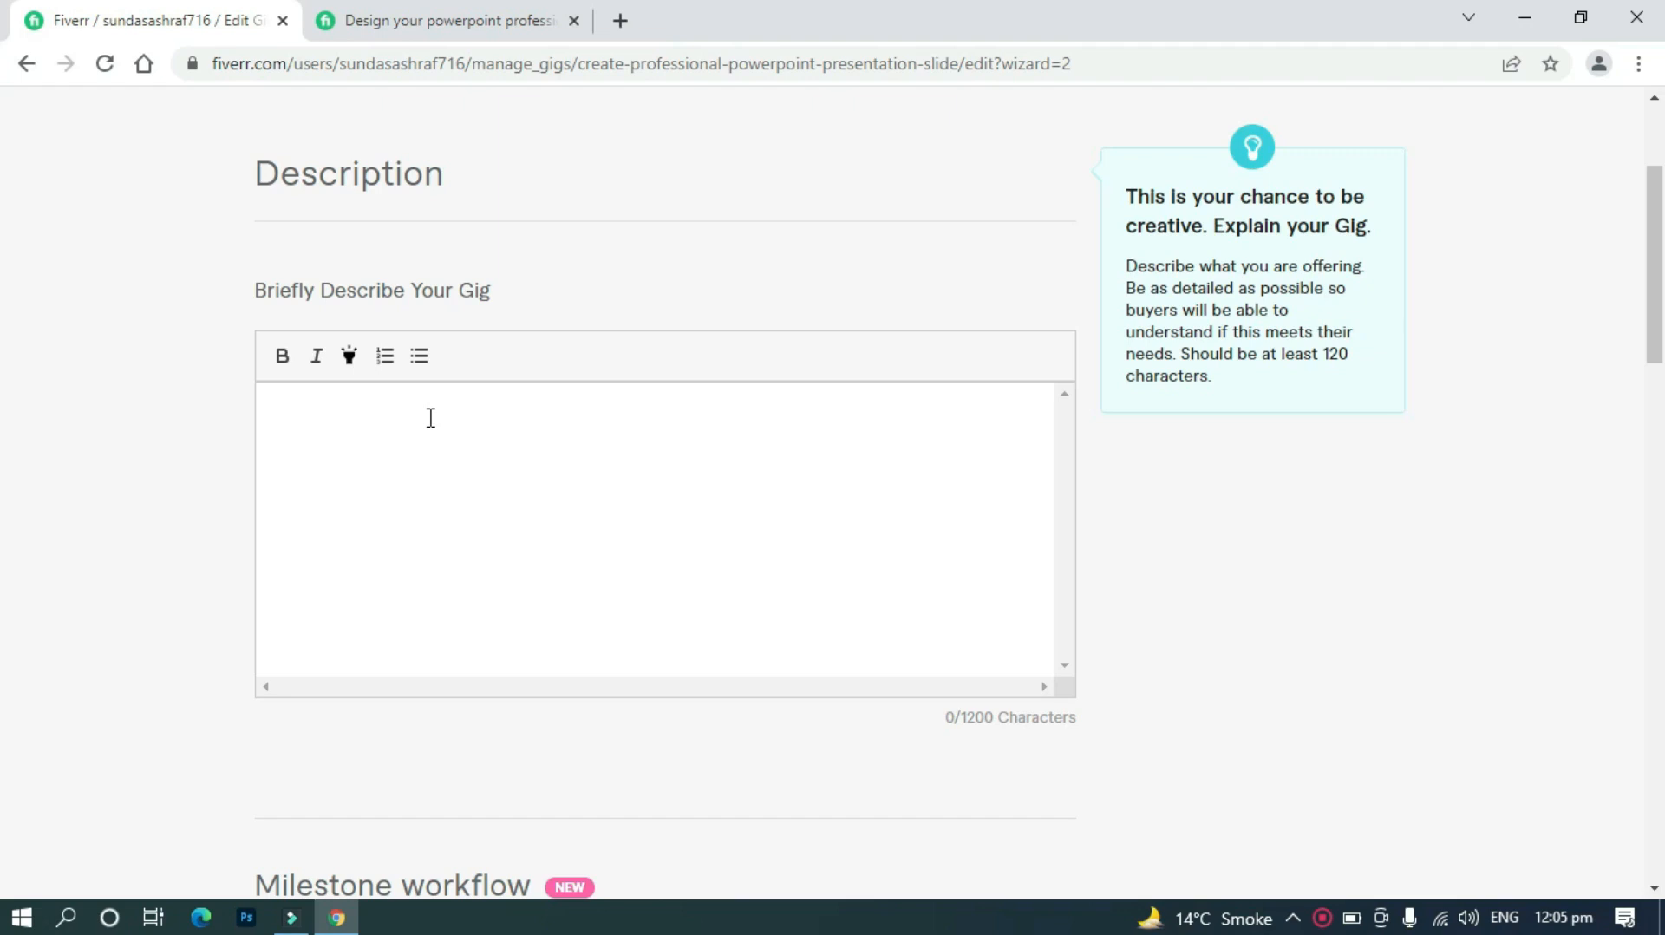
Paste the copied presentation service text as the gig's description
right_click(431, 419)
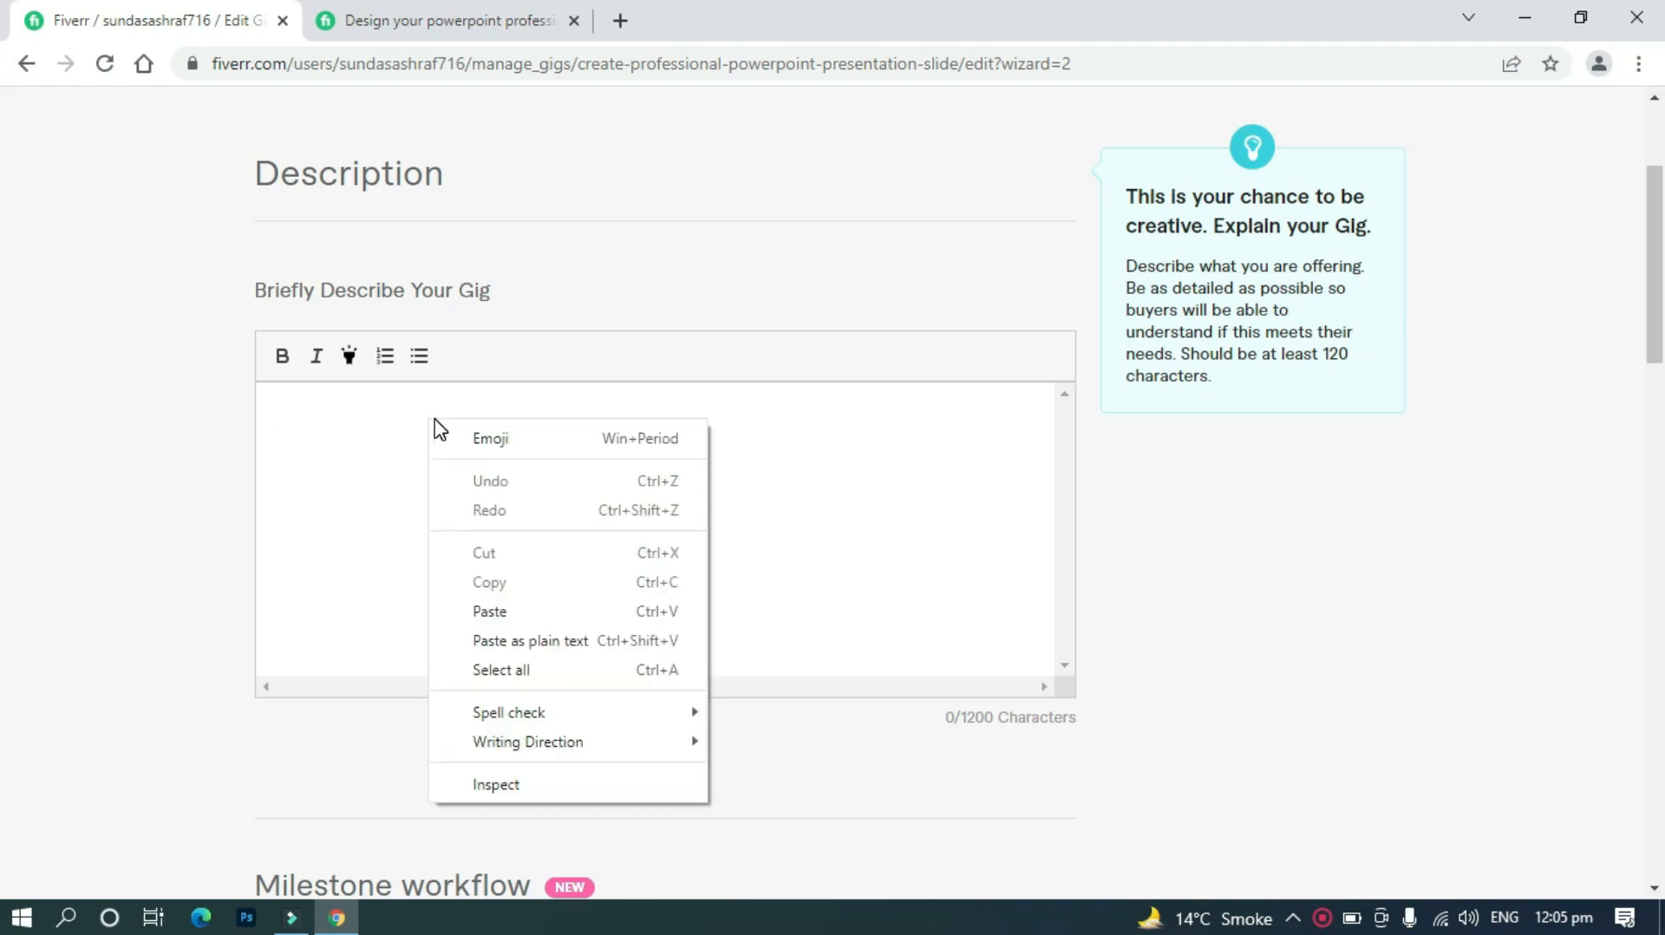
left_click(524, 611)
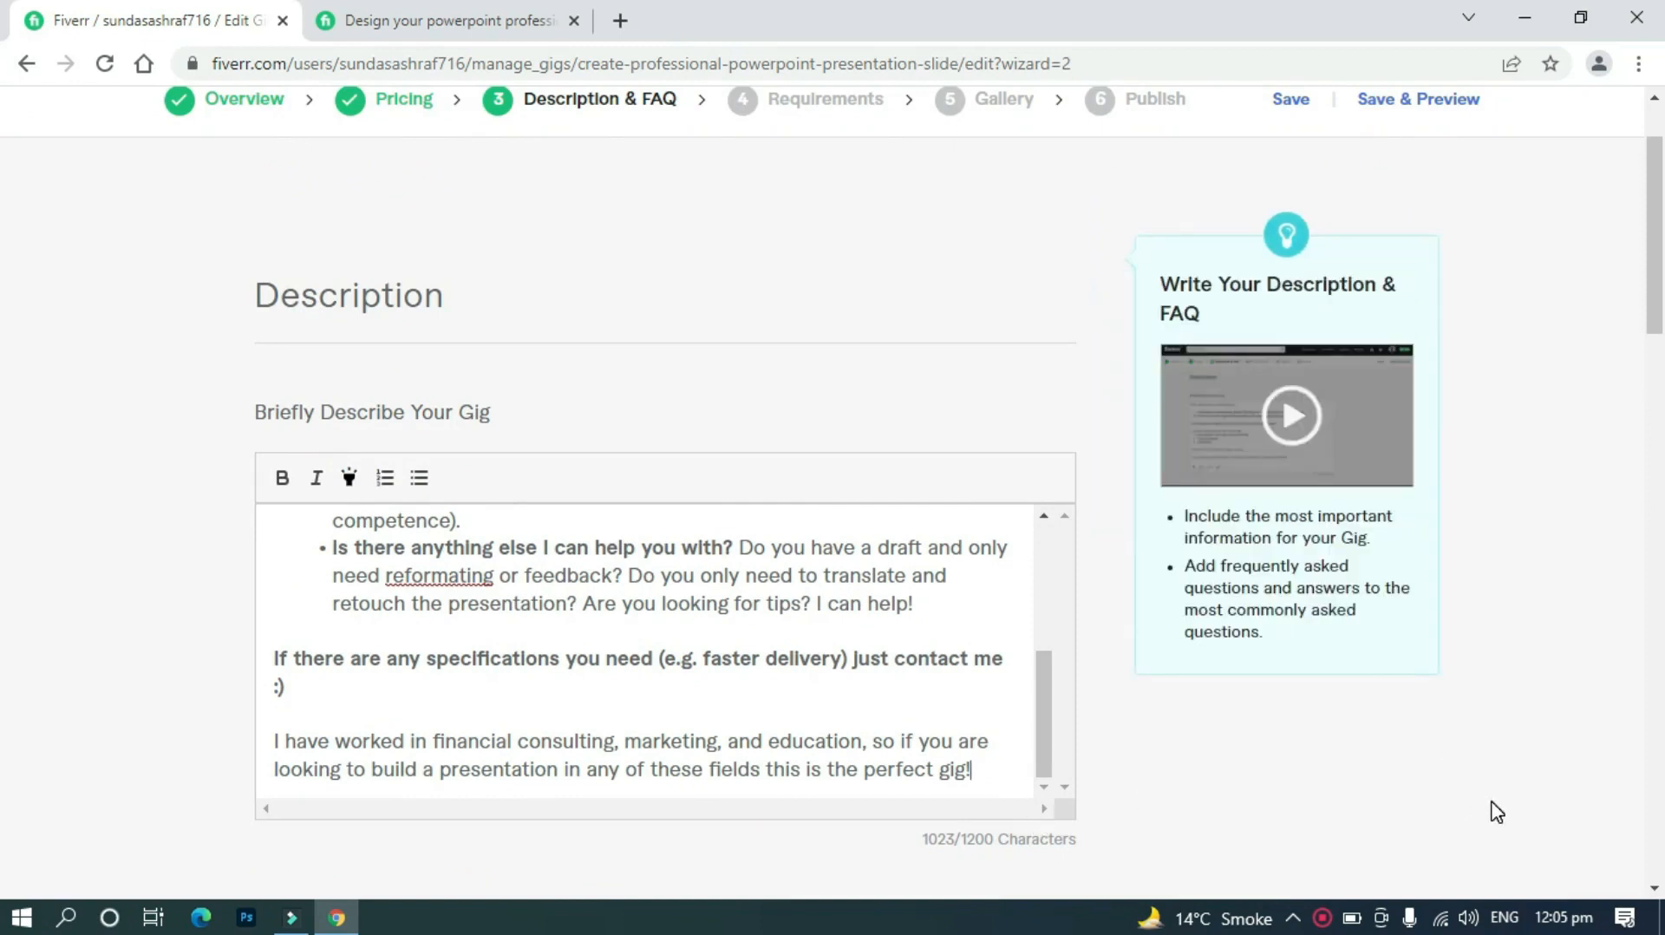
Start a new FAQ entry with the question "Do you provide pdf version of the presentation?"
scroll(674, 520, "down", 10)
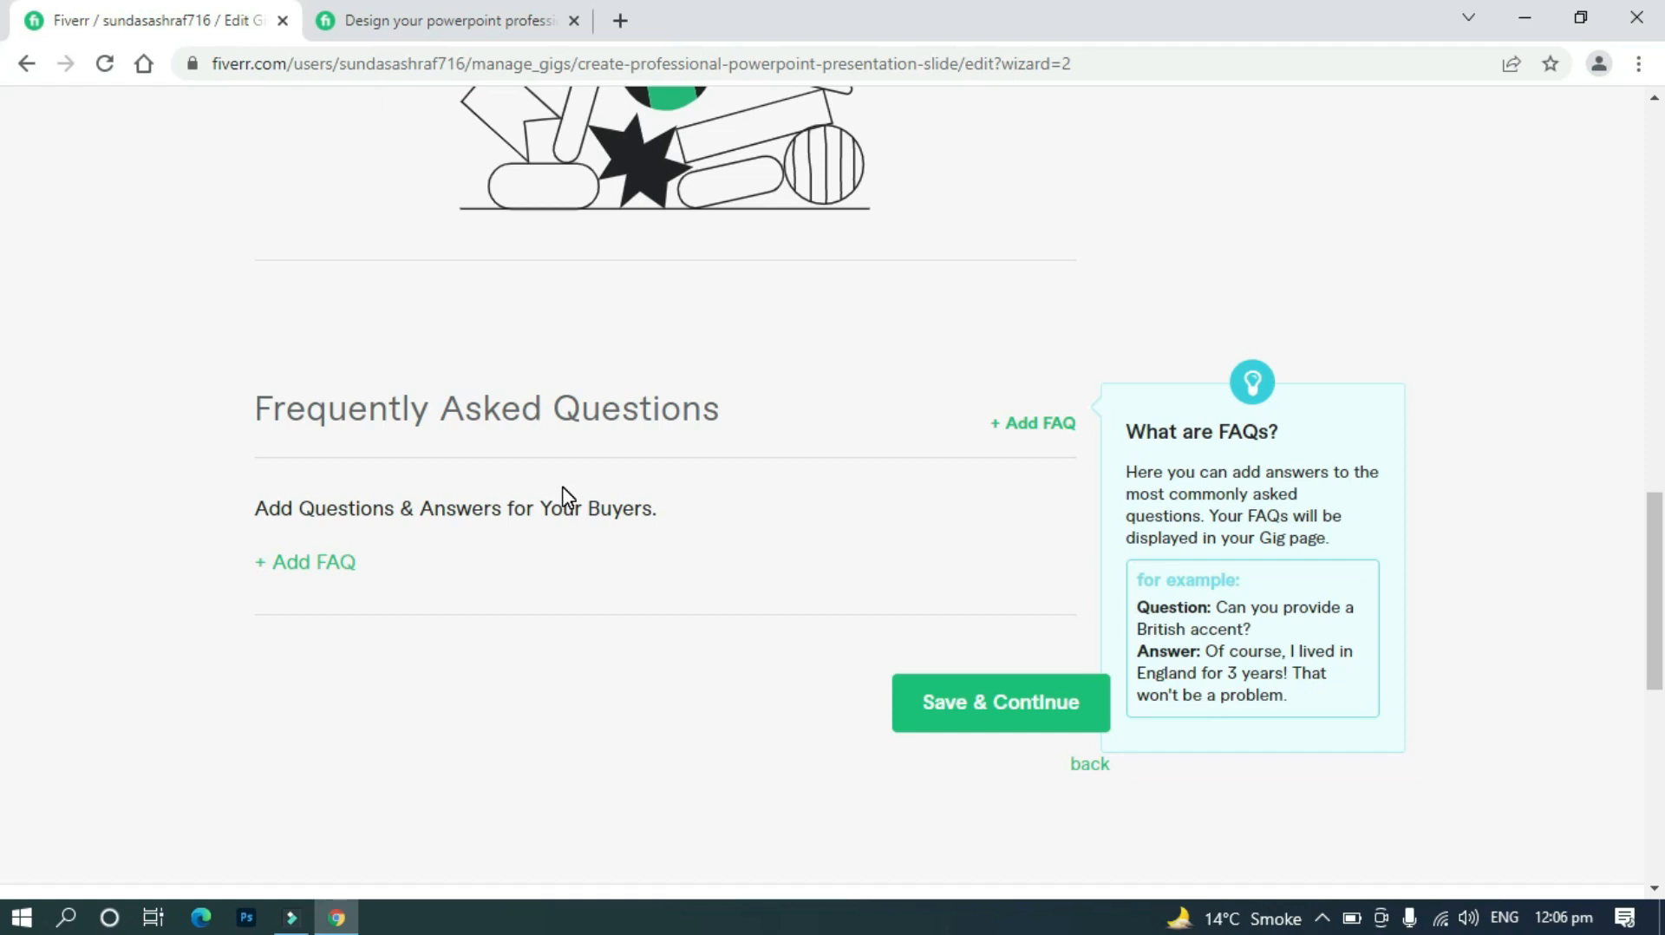
scroll(520, 468, "down", 3)
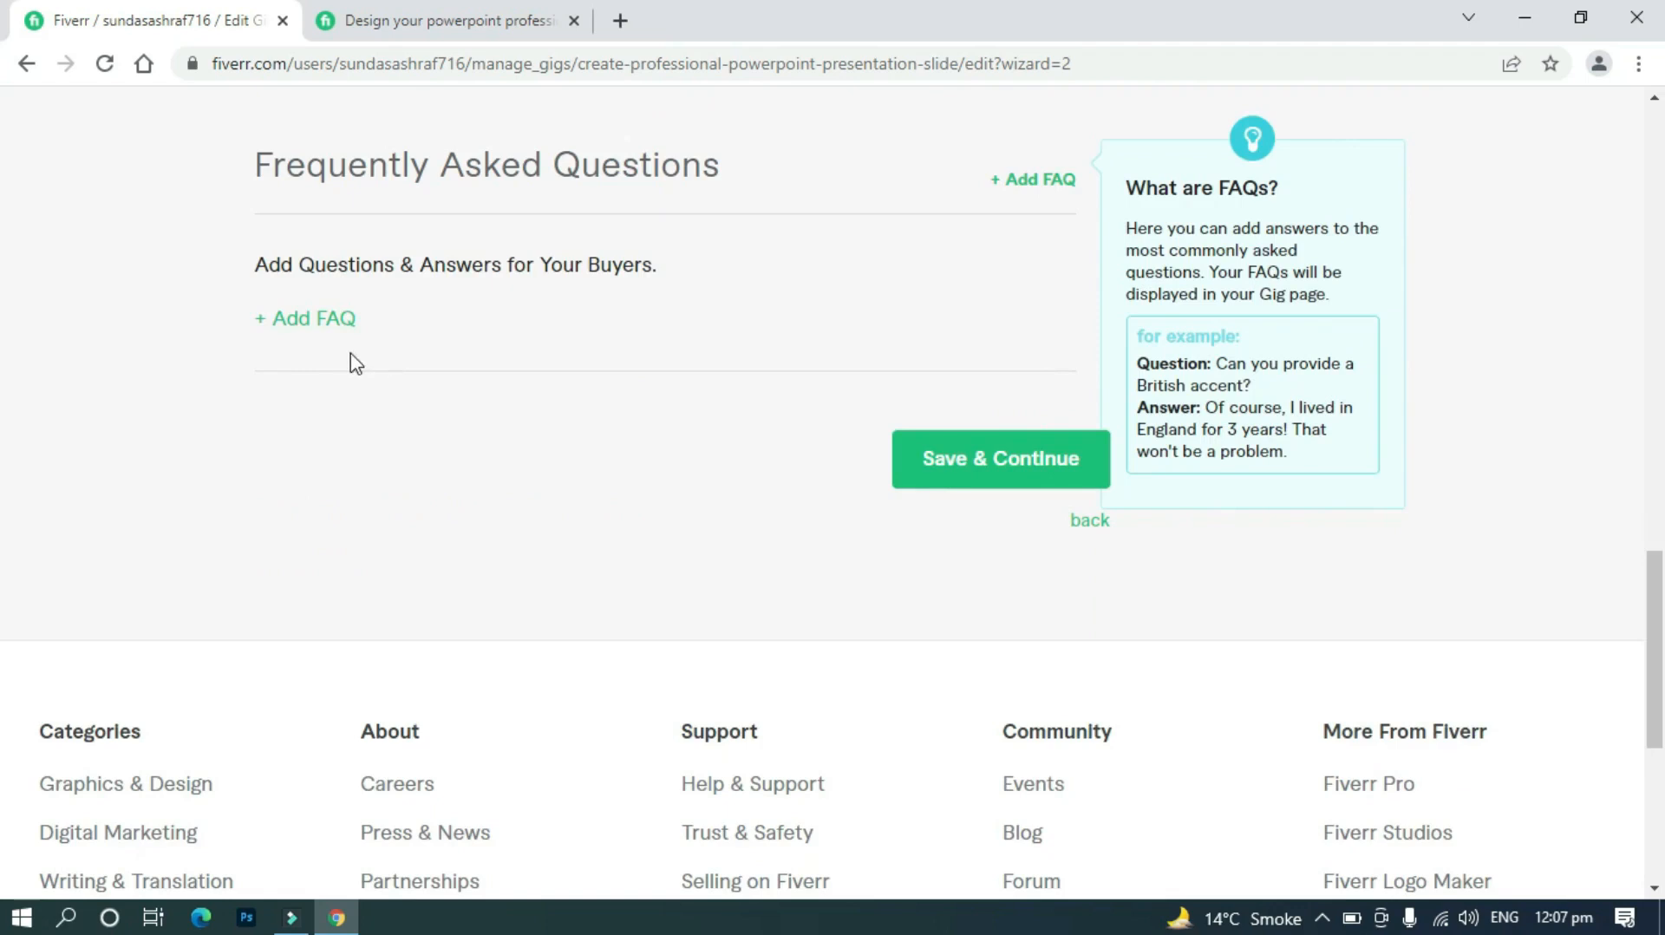
left_click(300, 319)
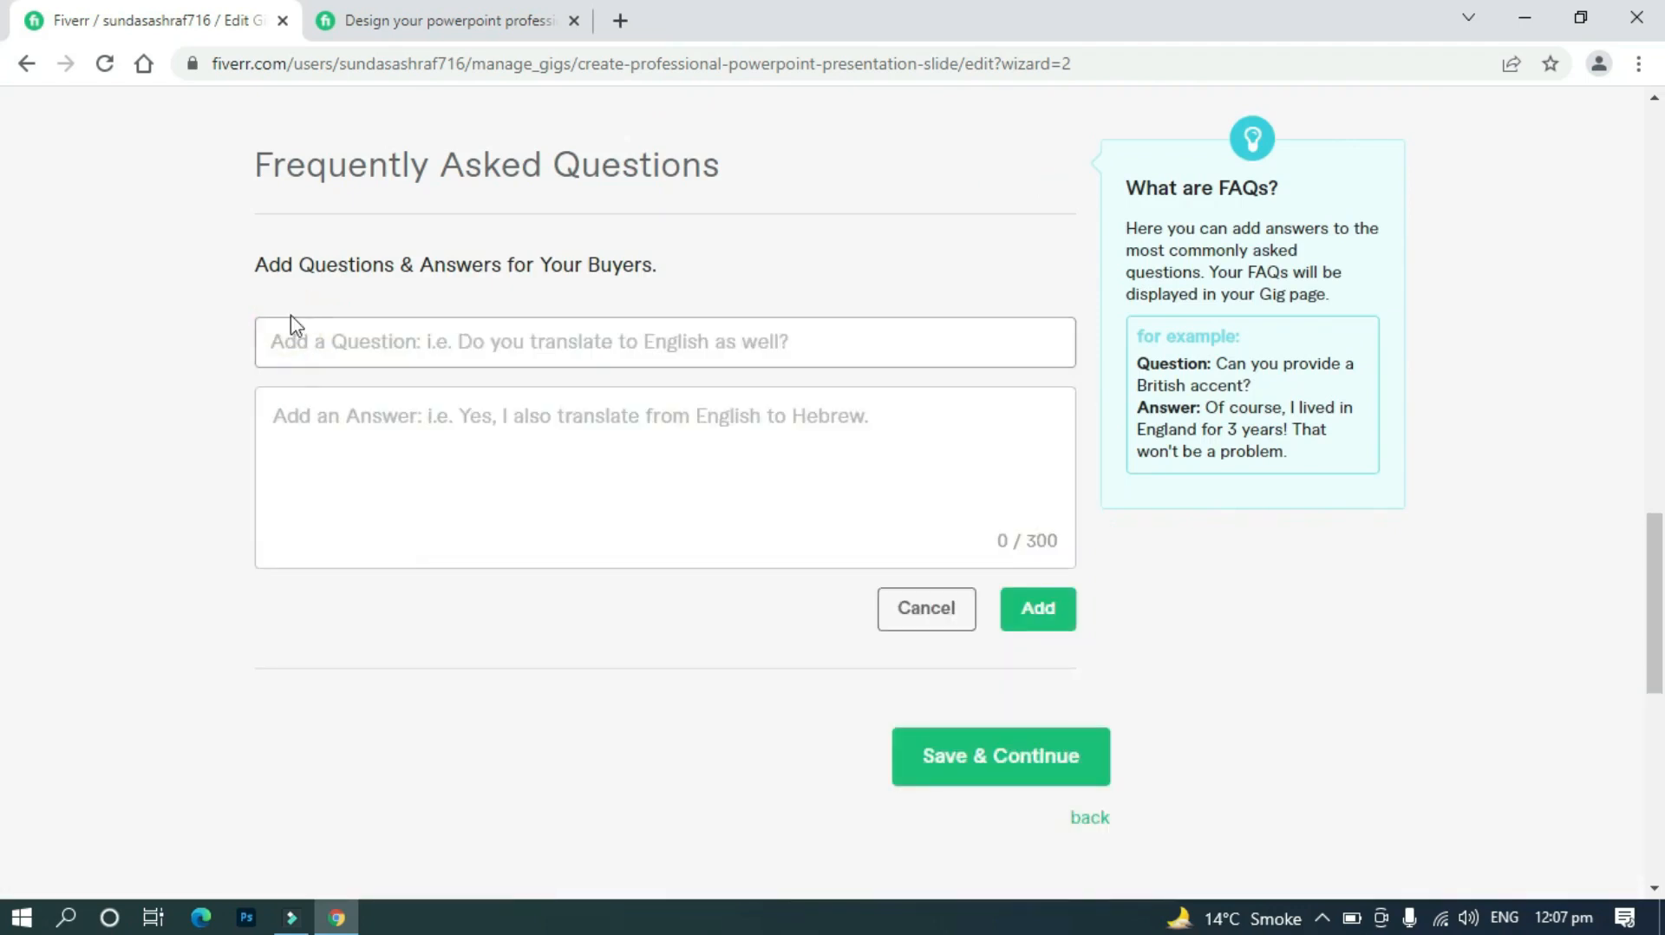
left_click(326, 347)
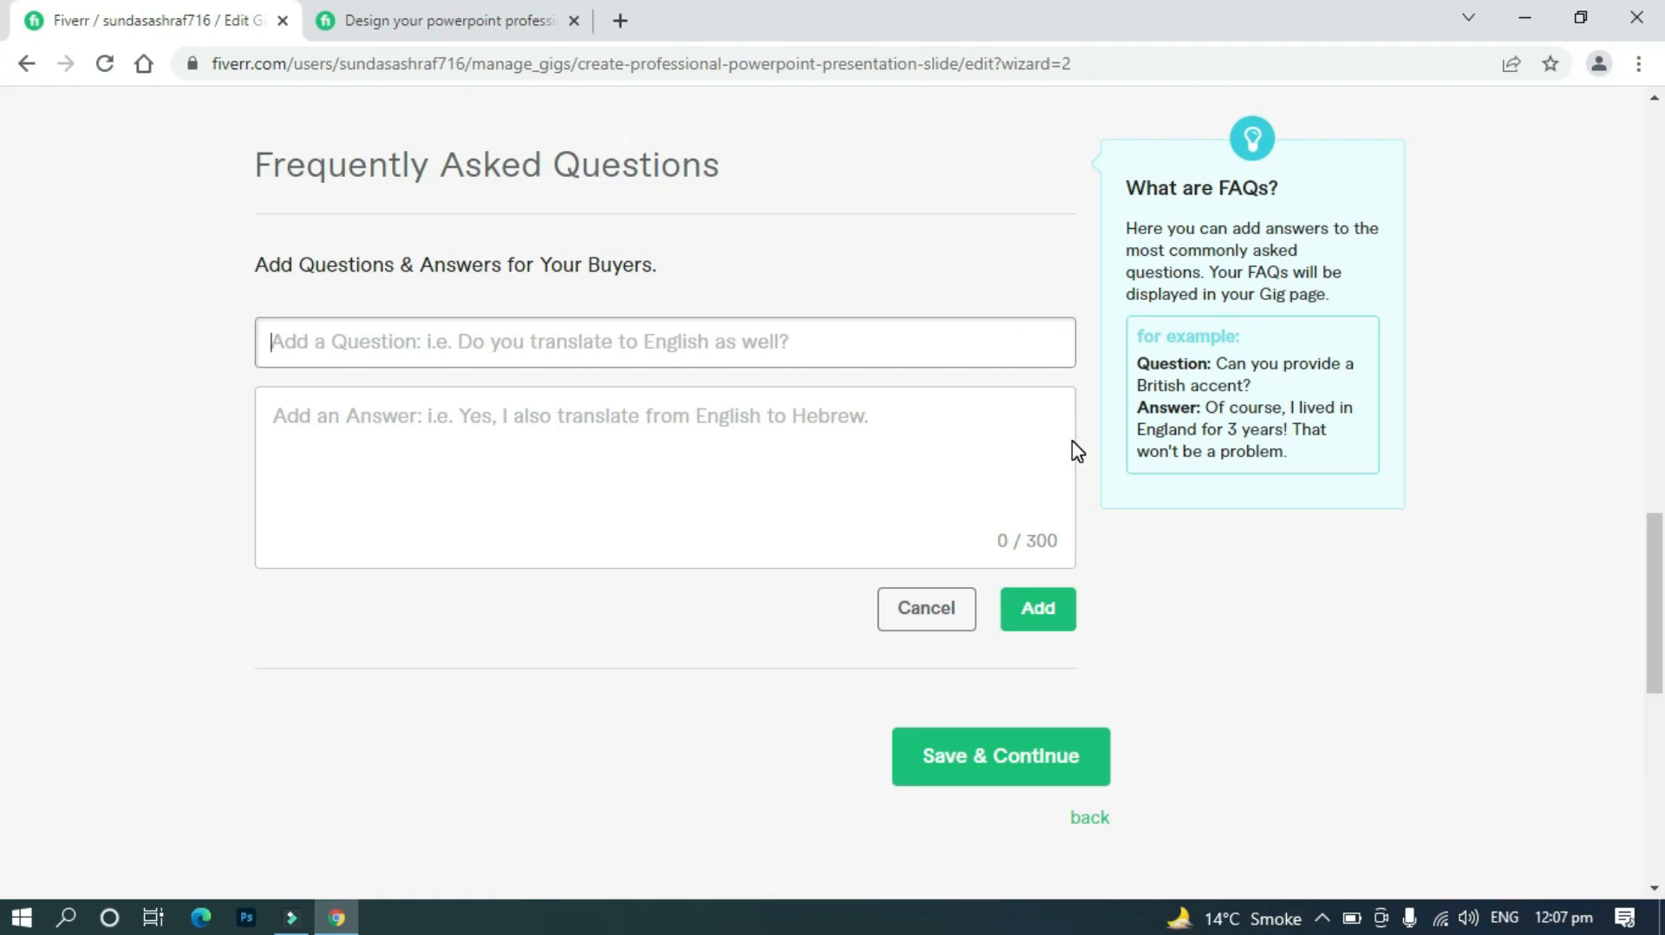
type("Do you pro")
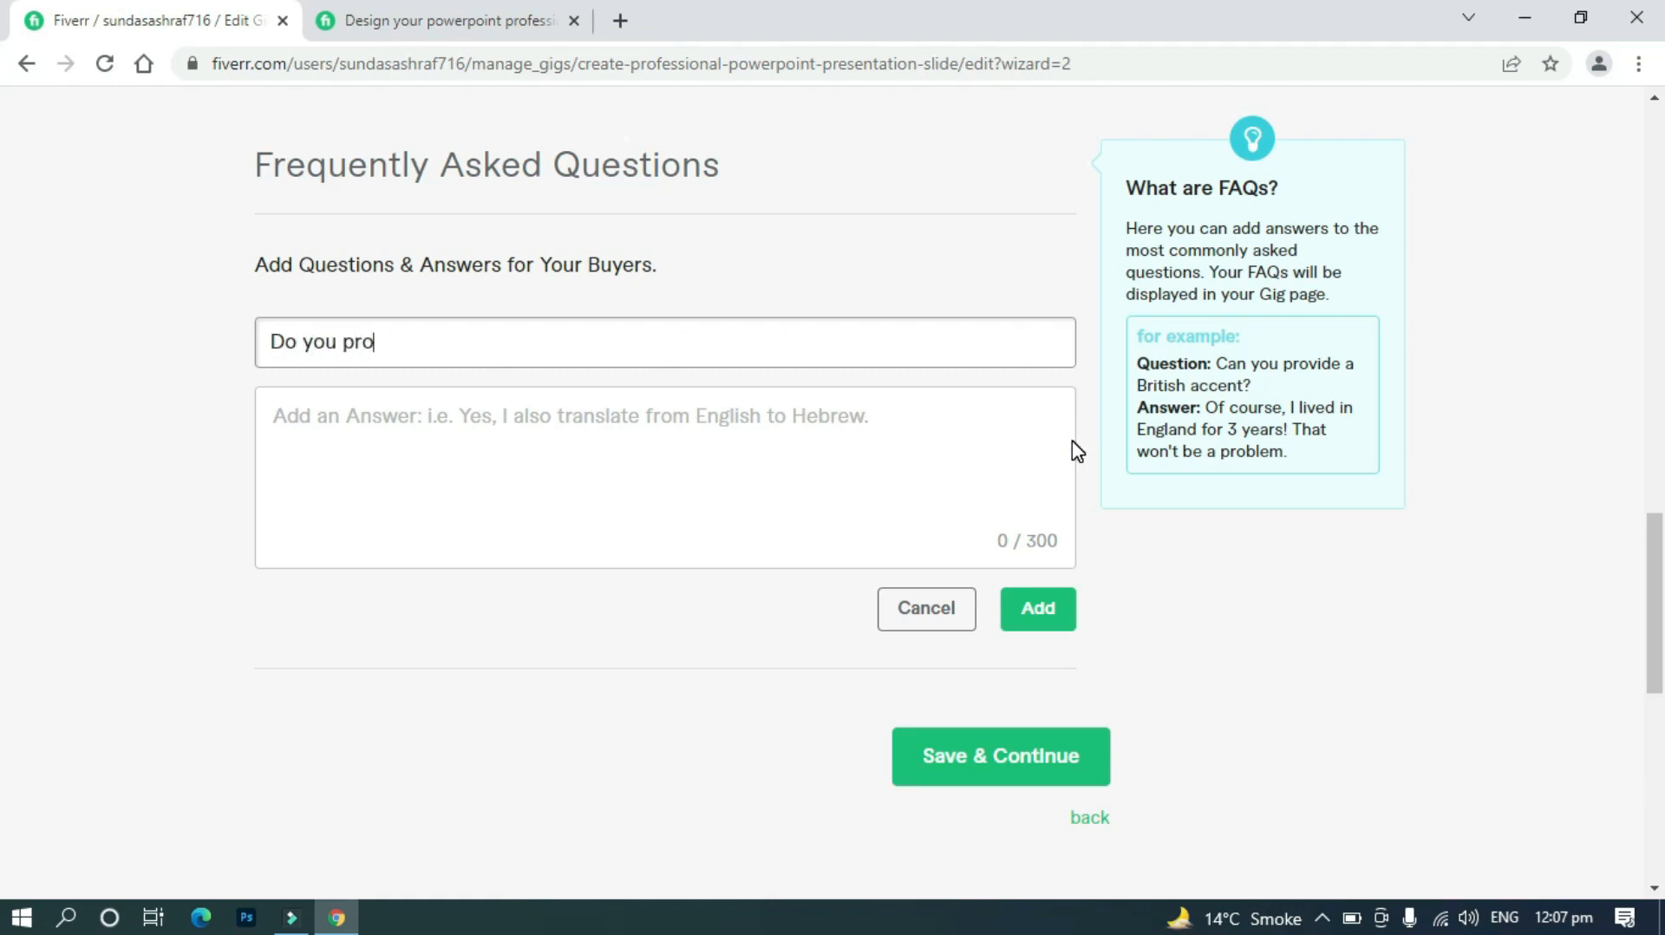
type("vide pdf ves")
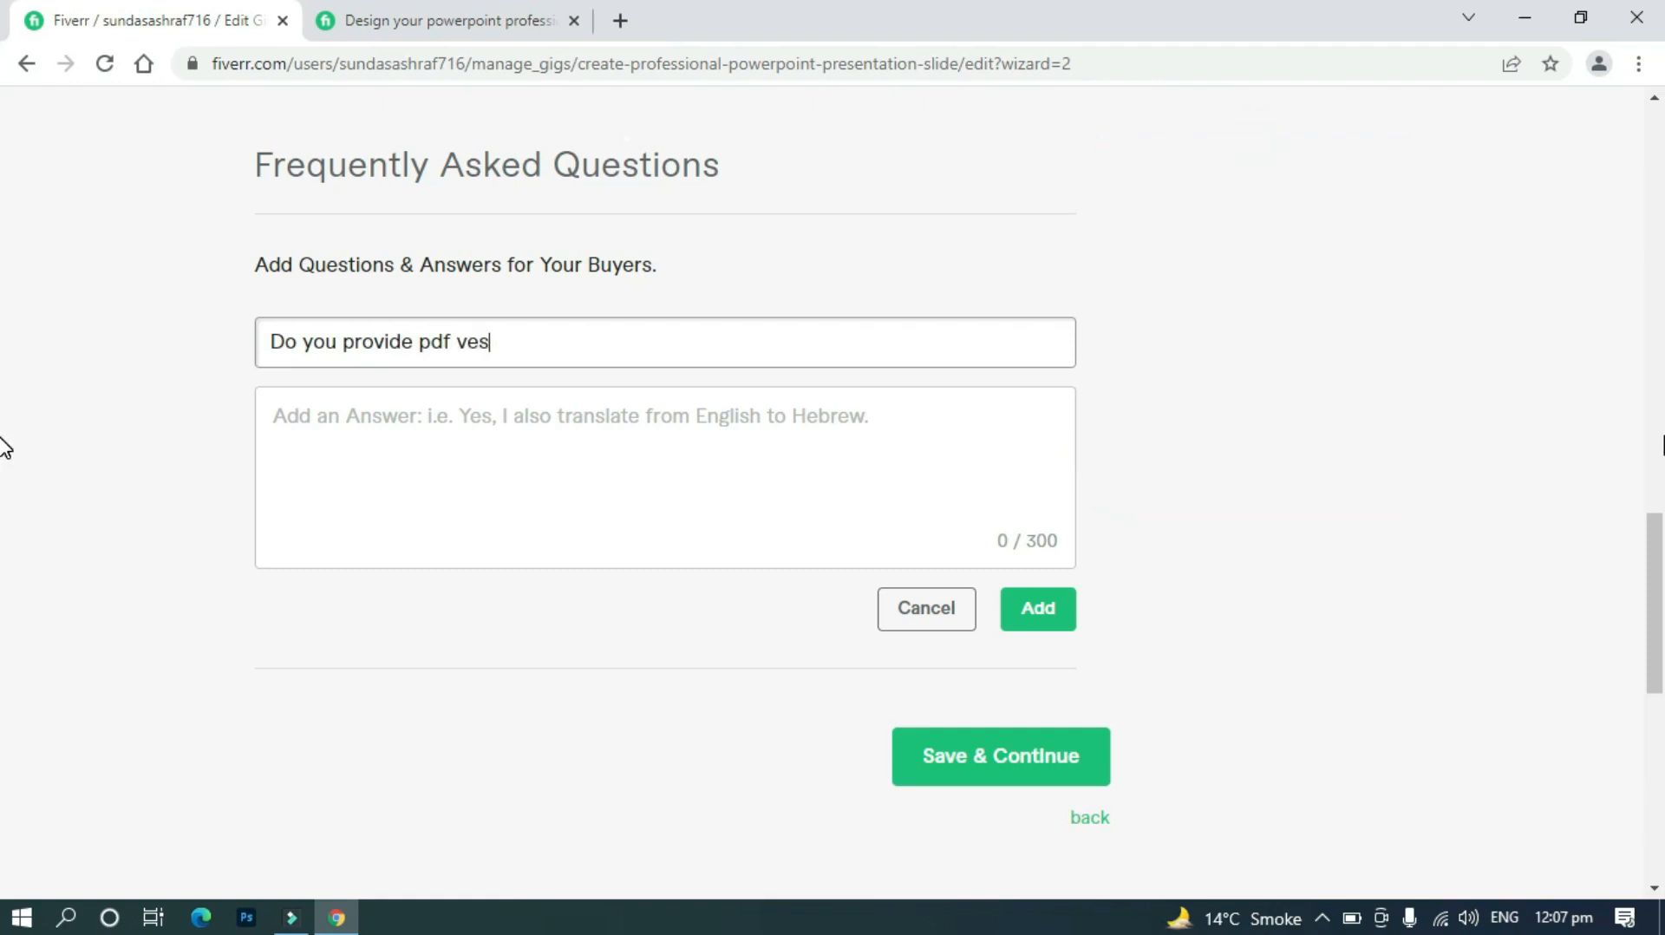
key("BackSpace")
type("rsion of the presen")
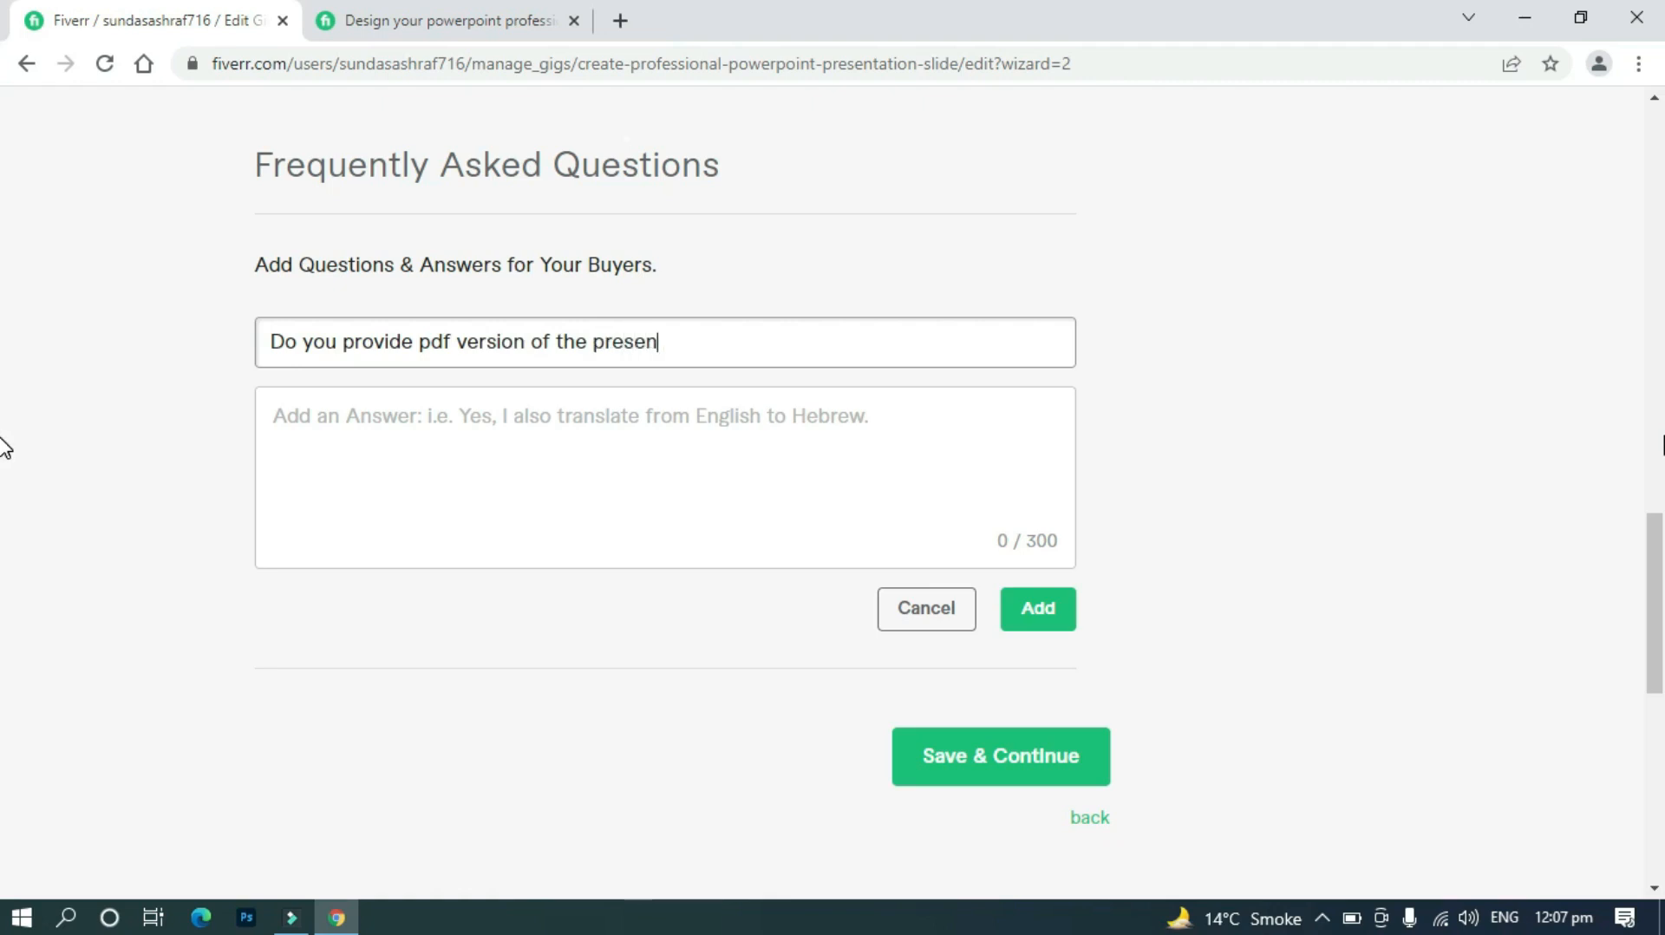
type("tation?")
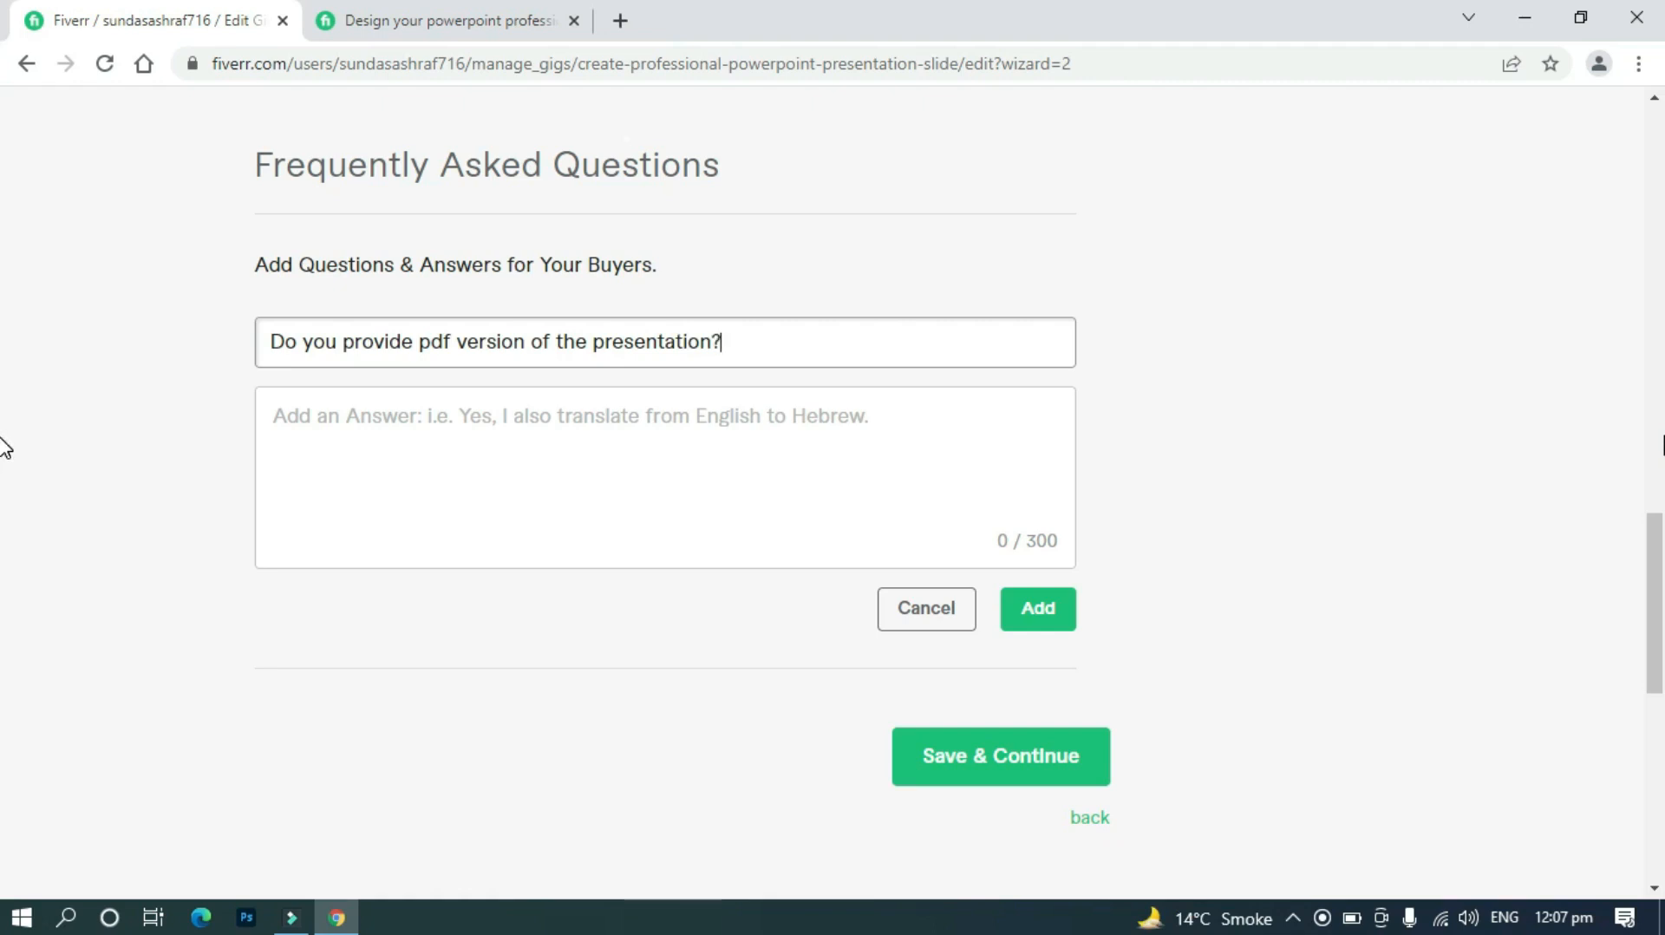
Add the FAQ with the answer "Yes i can do provide you the pdf." and save the Description & FAQ section
left_click(685, 449)
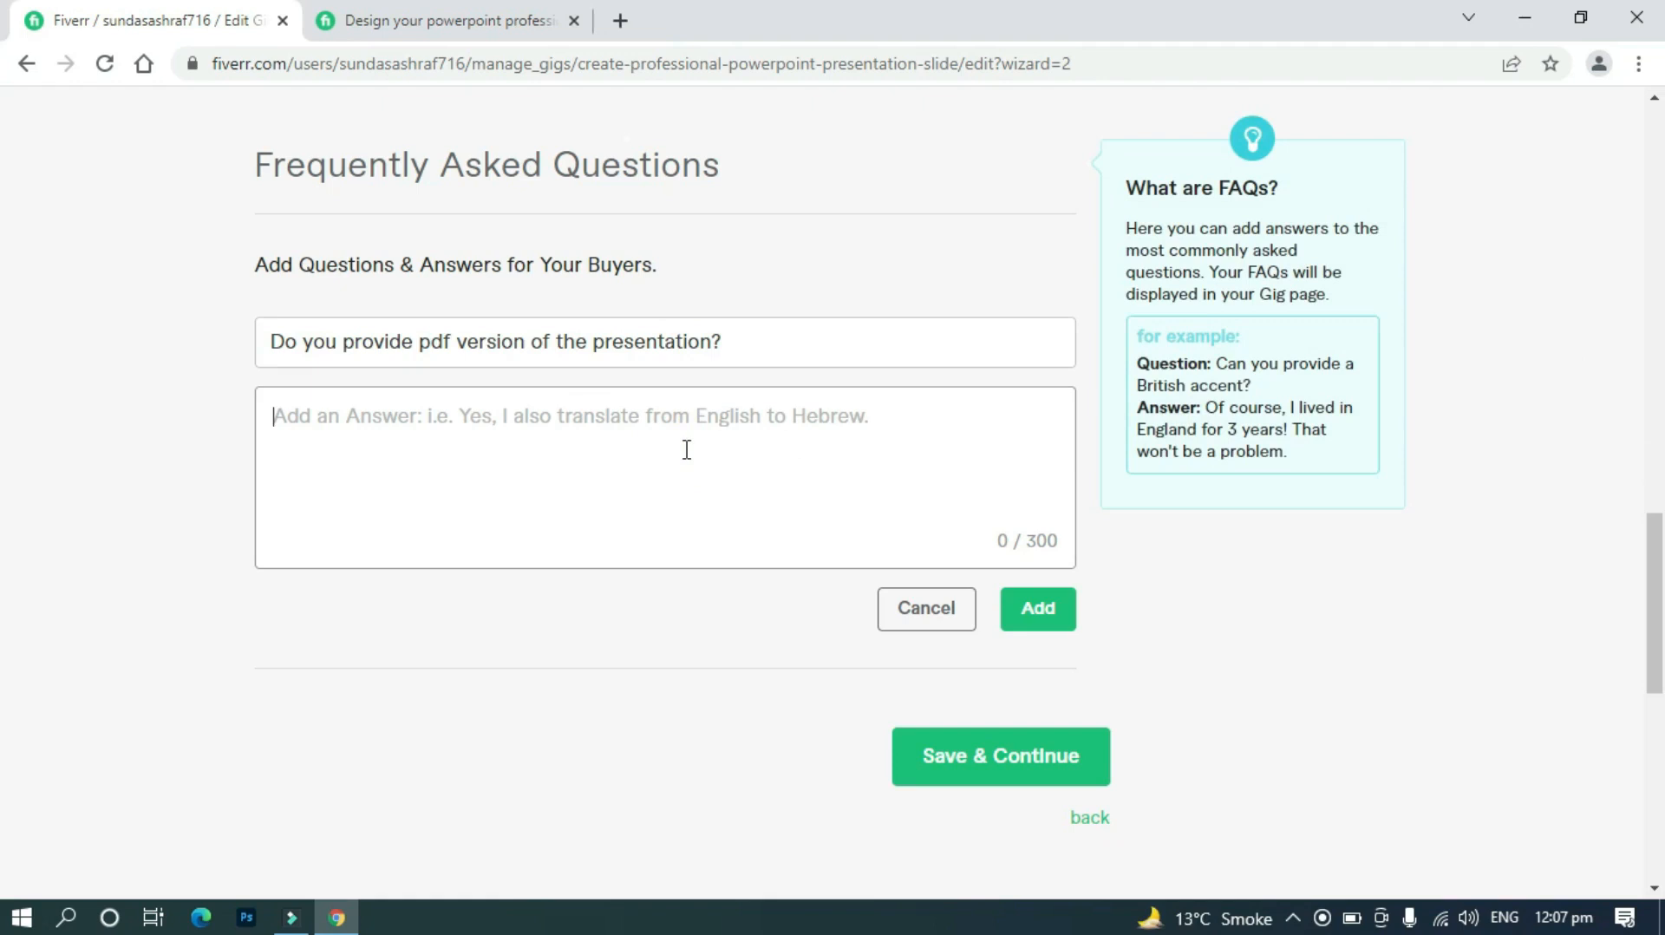
type("Yes ")
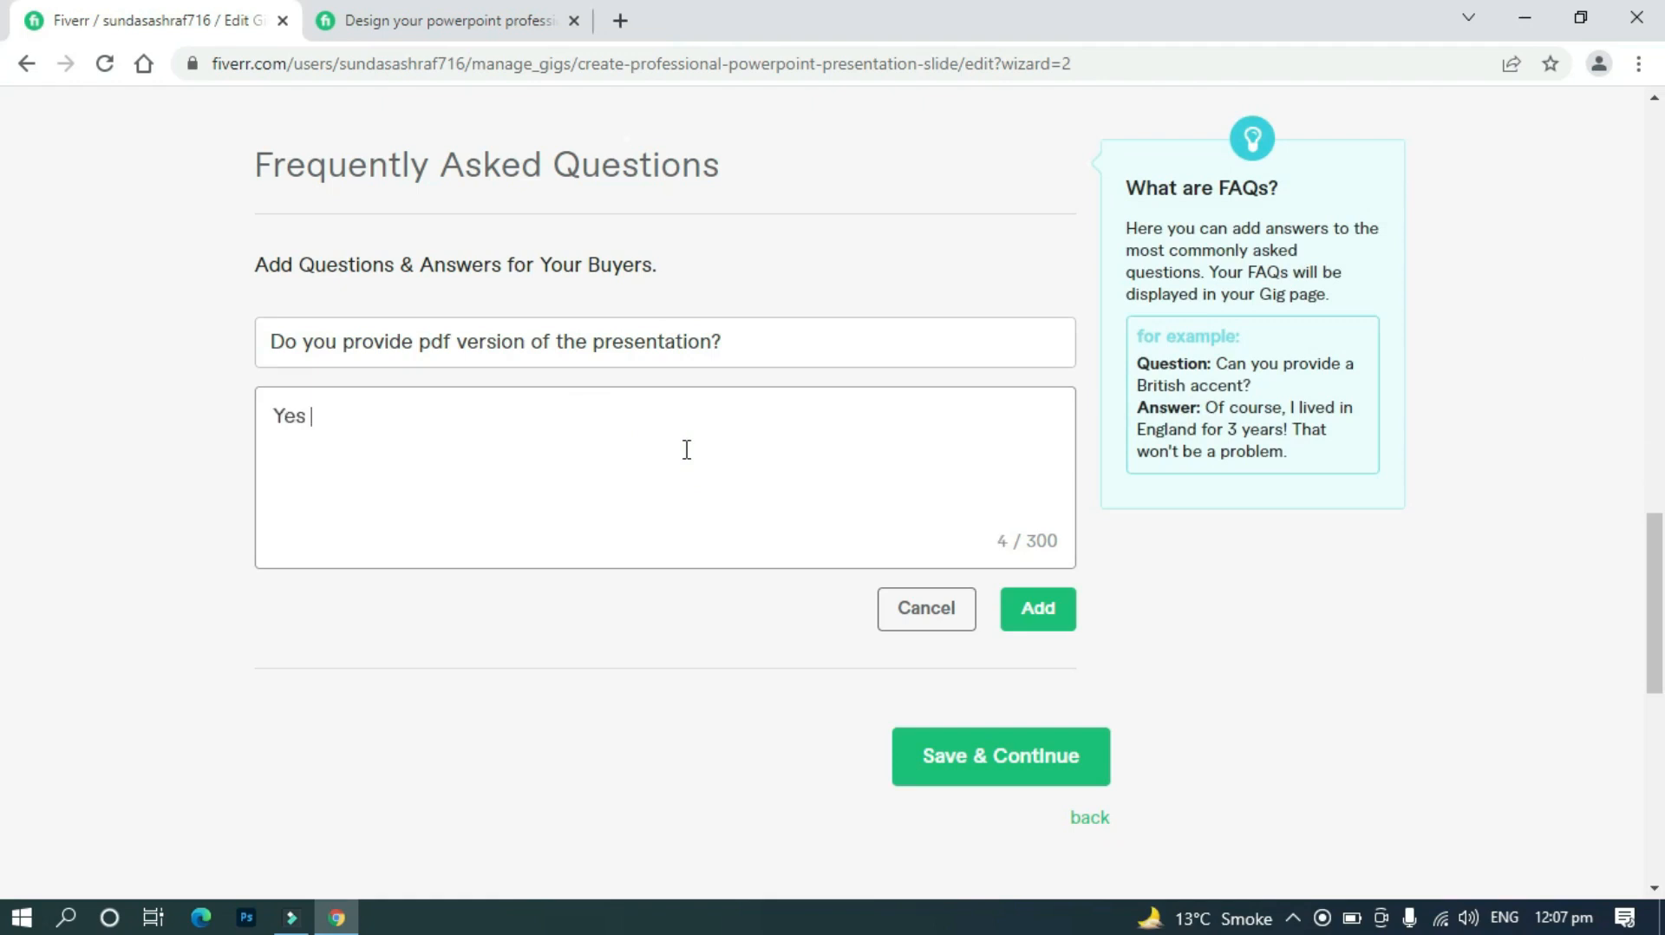
type("i can do prov")
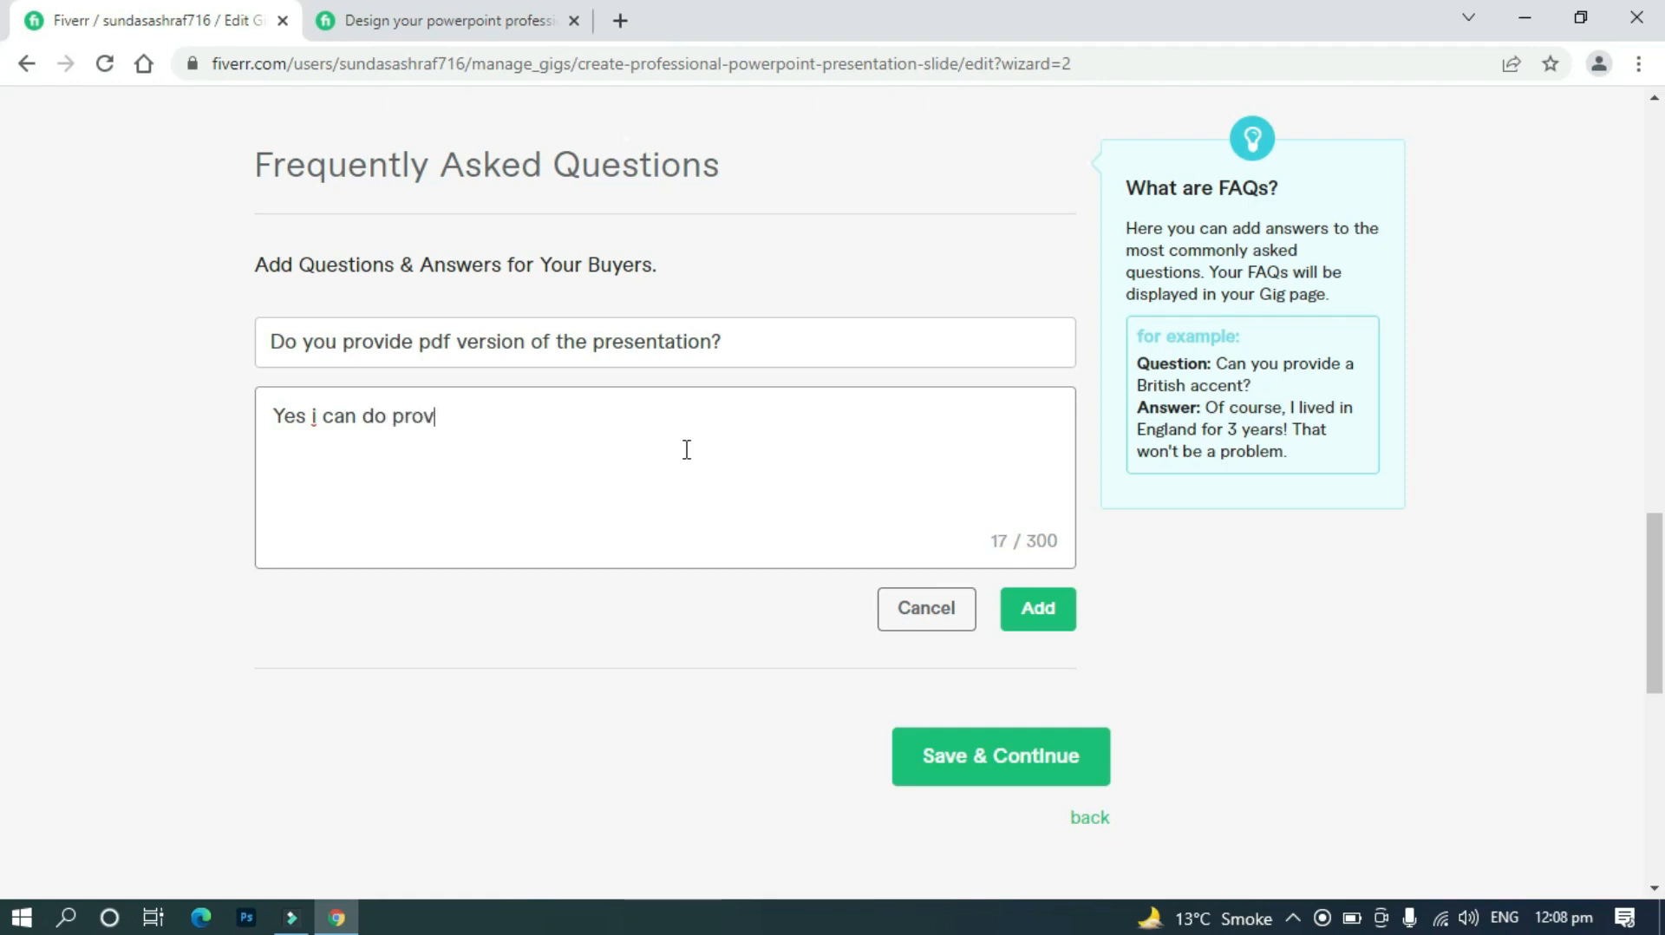
type("ide you the p")
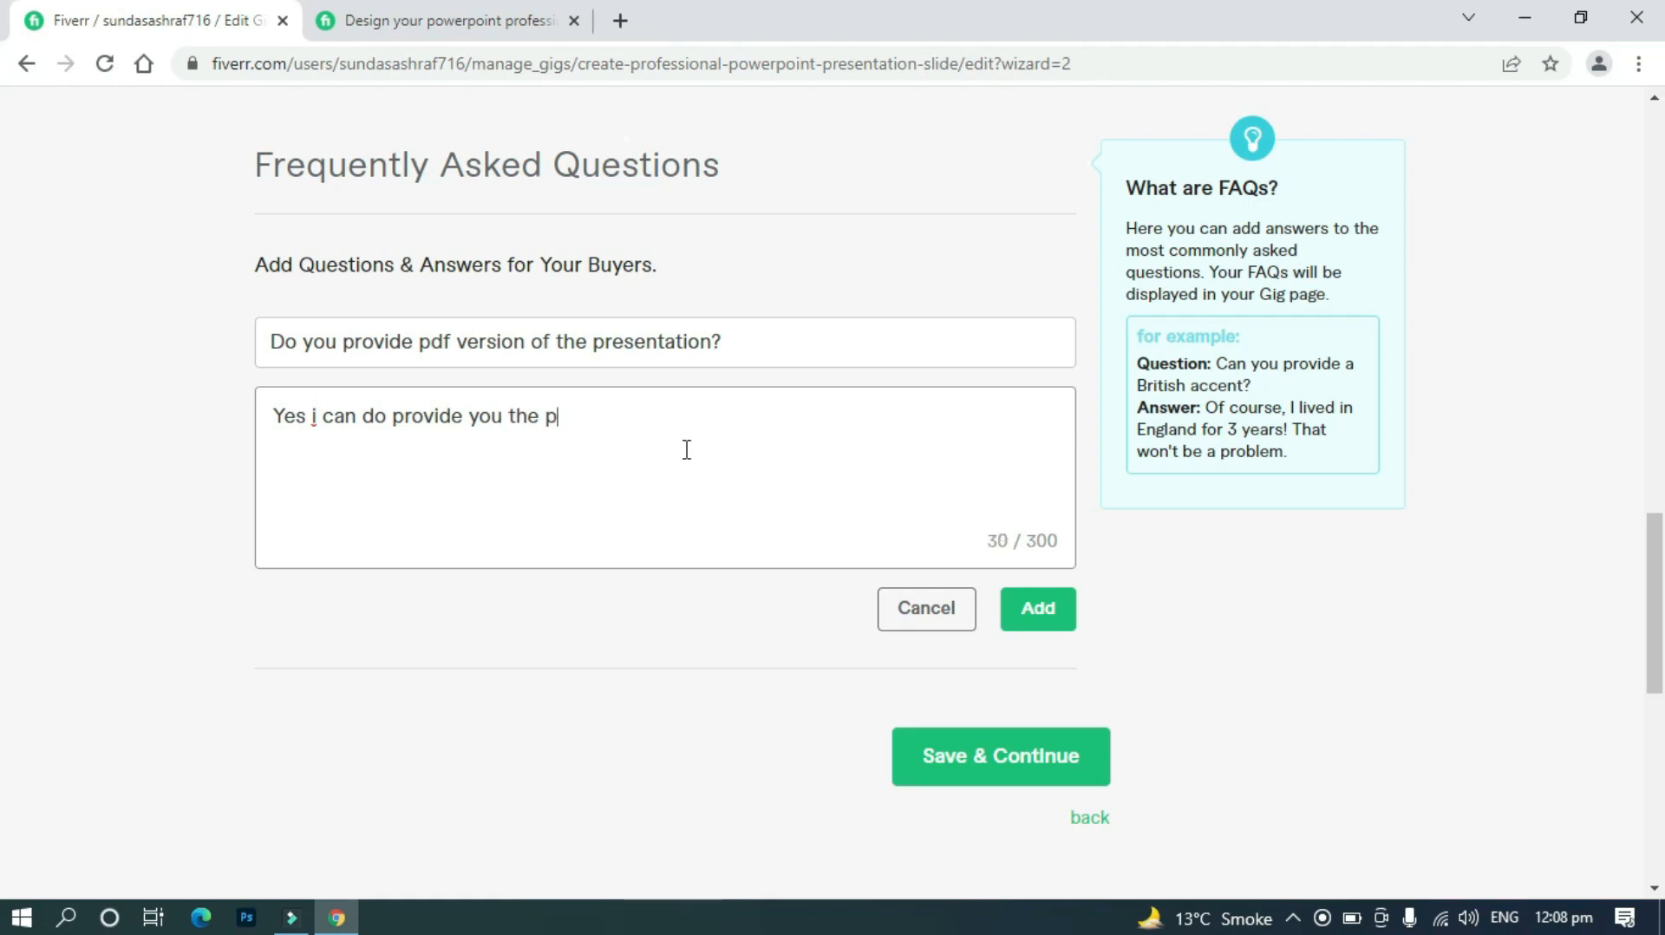
type("df.")
left_click(1026, 614)
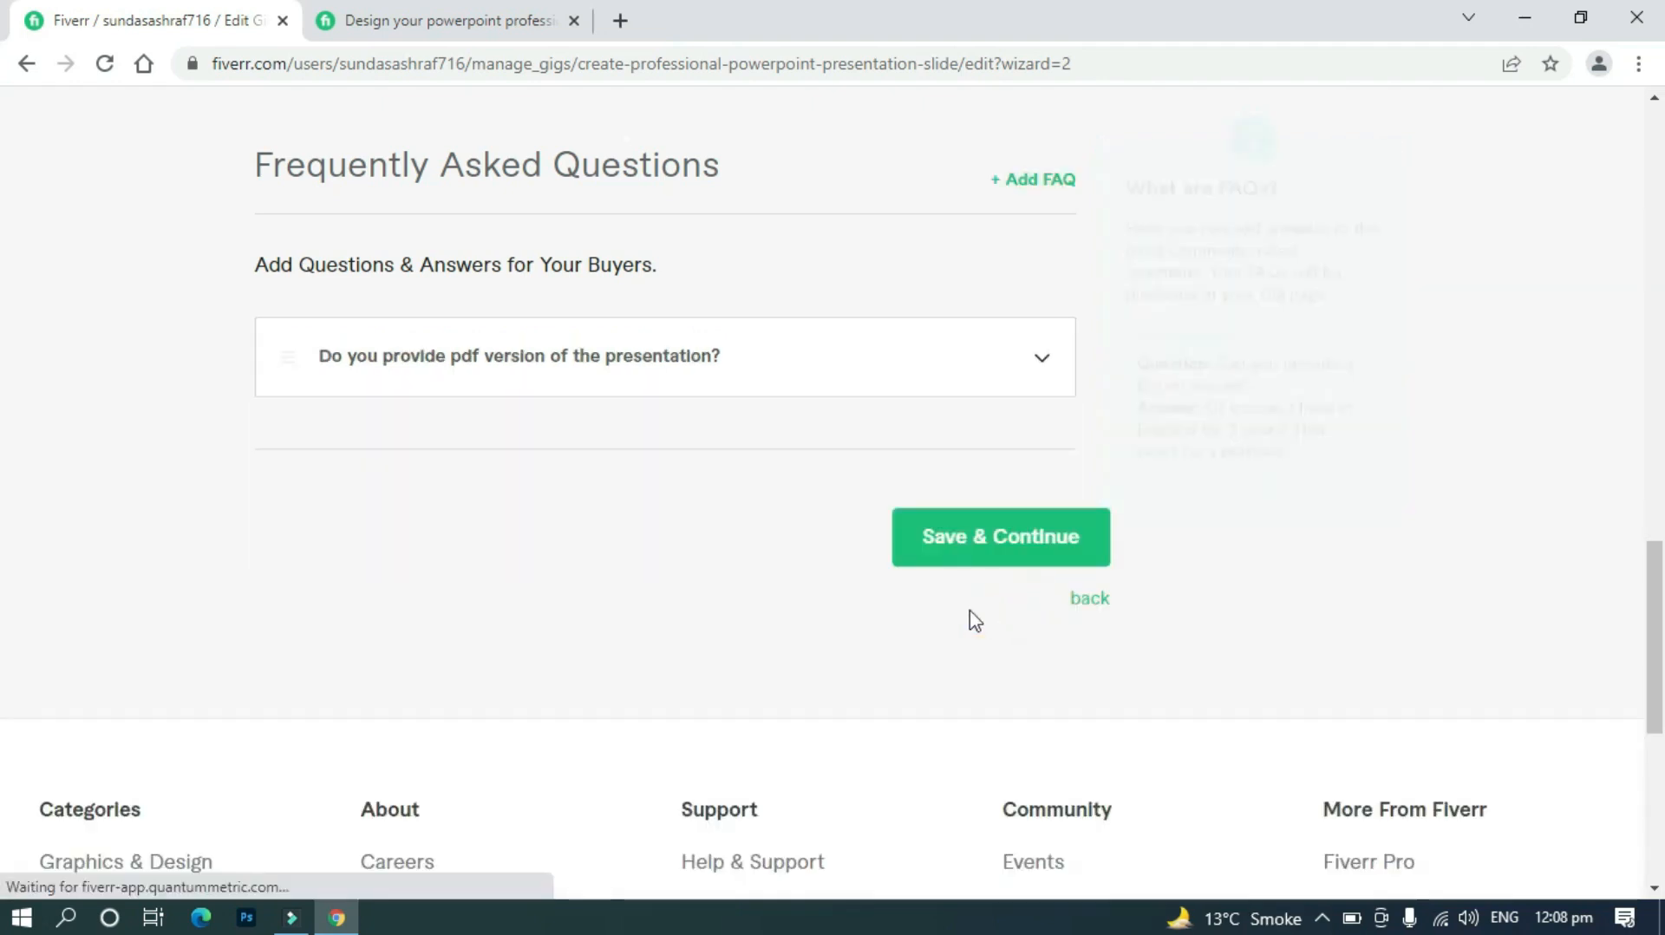
left_click(967, 560)
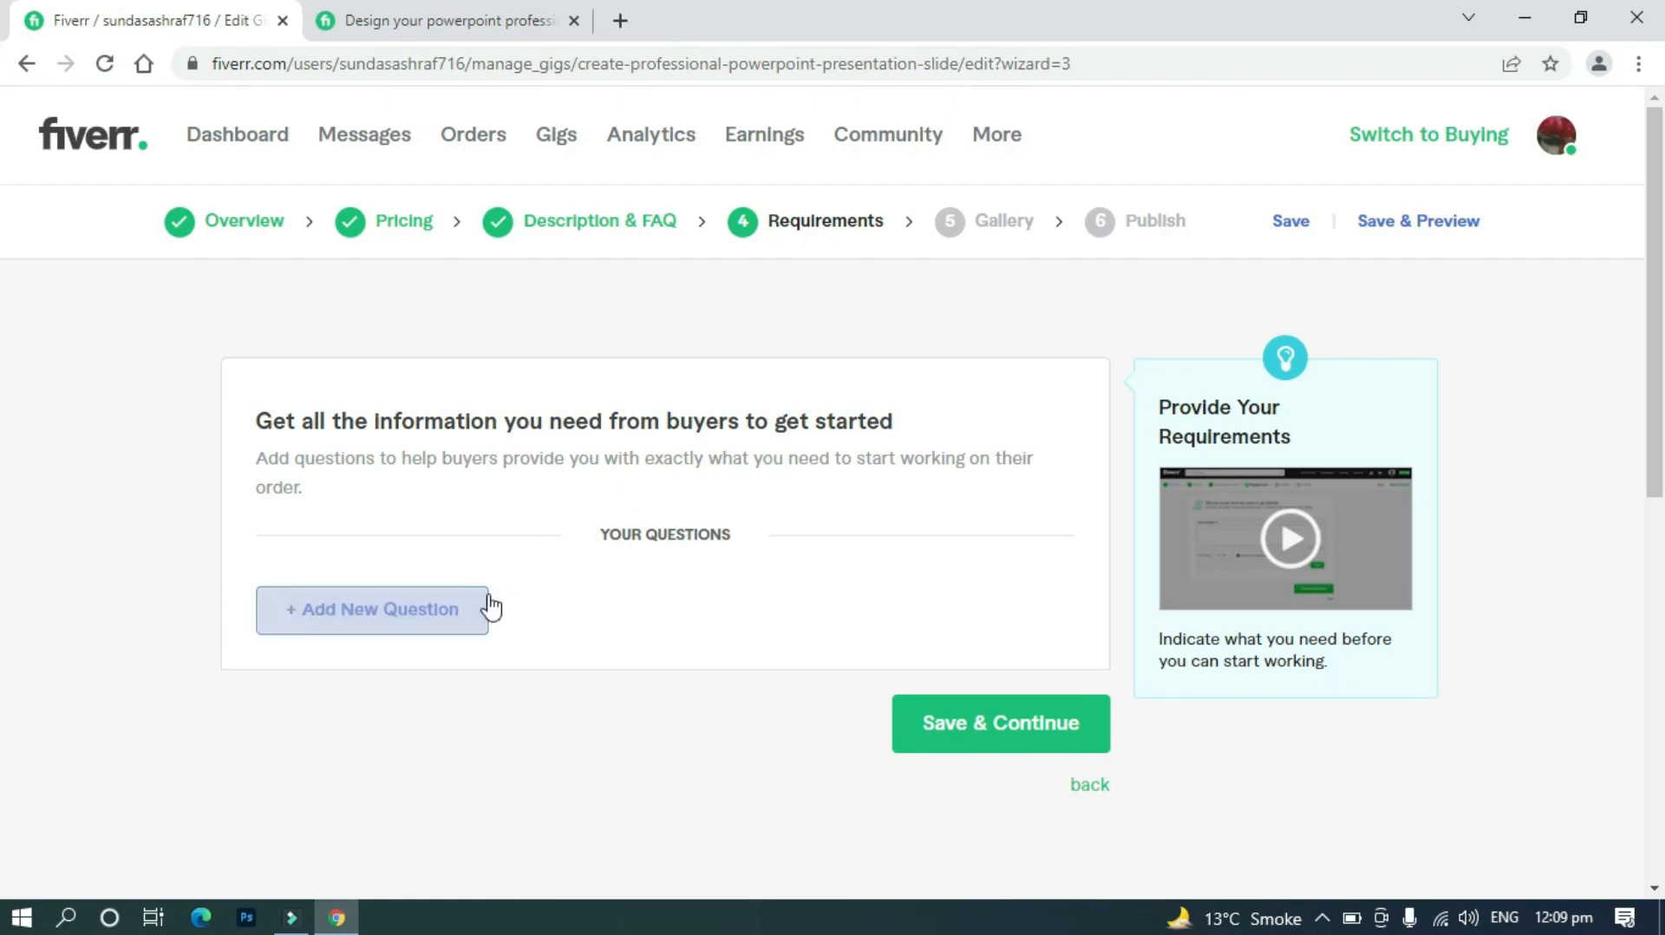
Add the buyer requirement question "how many slides you want?" with a Free text answer and save the Requirements section
left_click(452, 613)
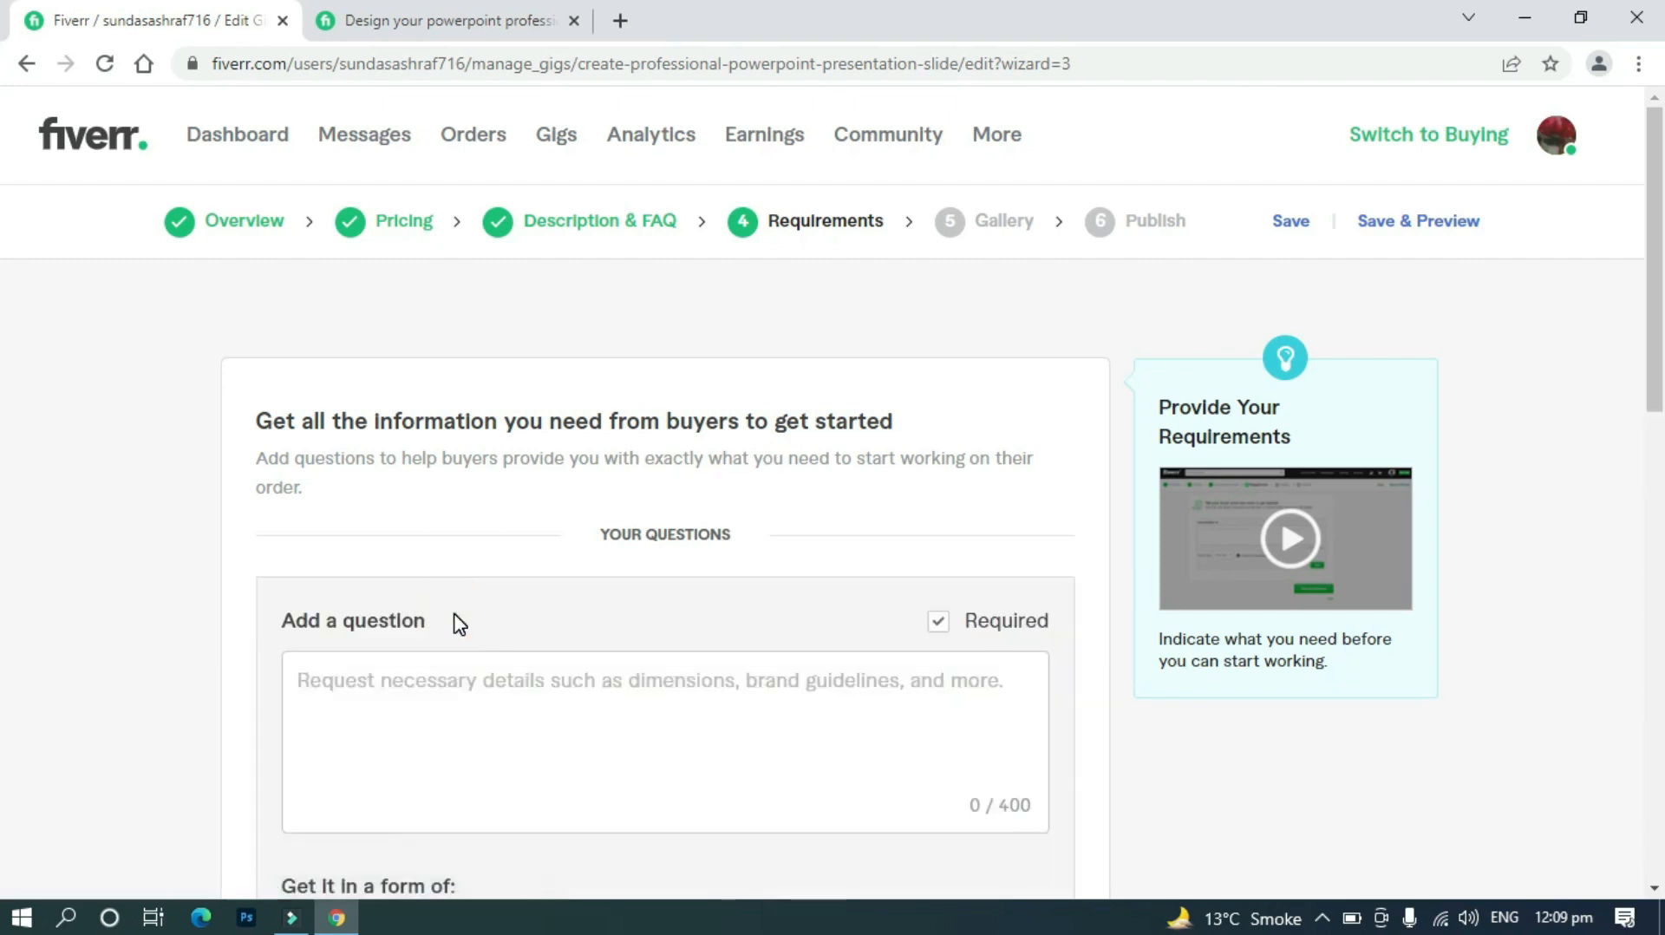
type("how")
scroll(711, 185, "down", 6)
type("man")
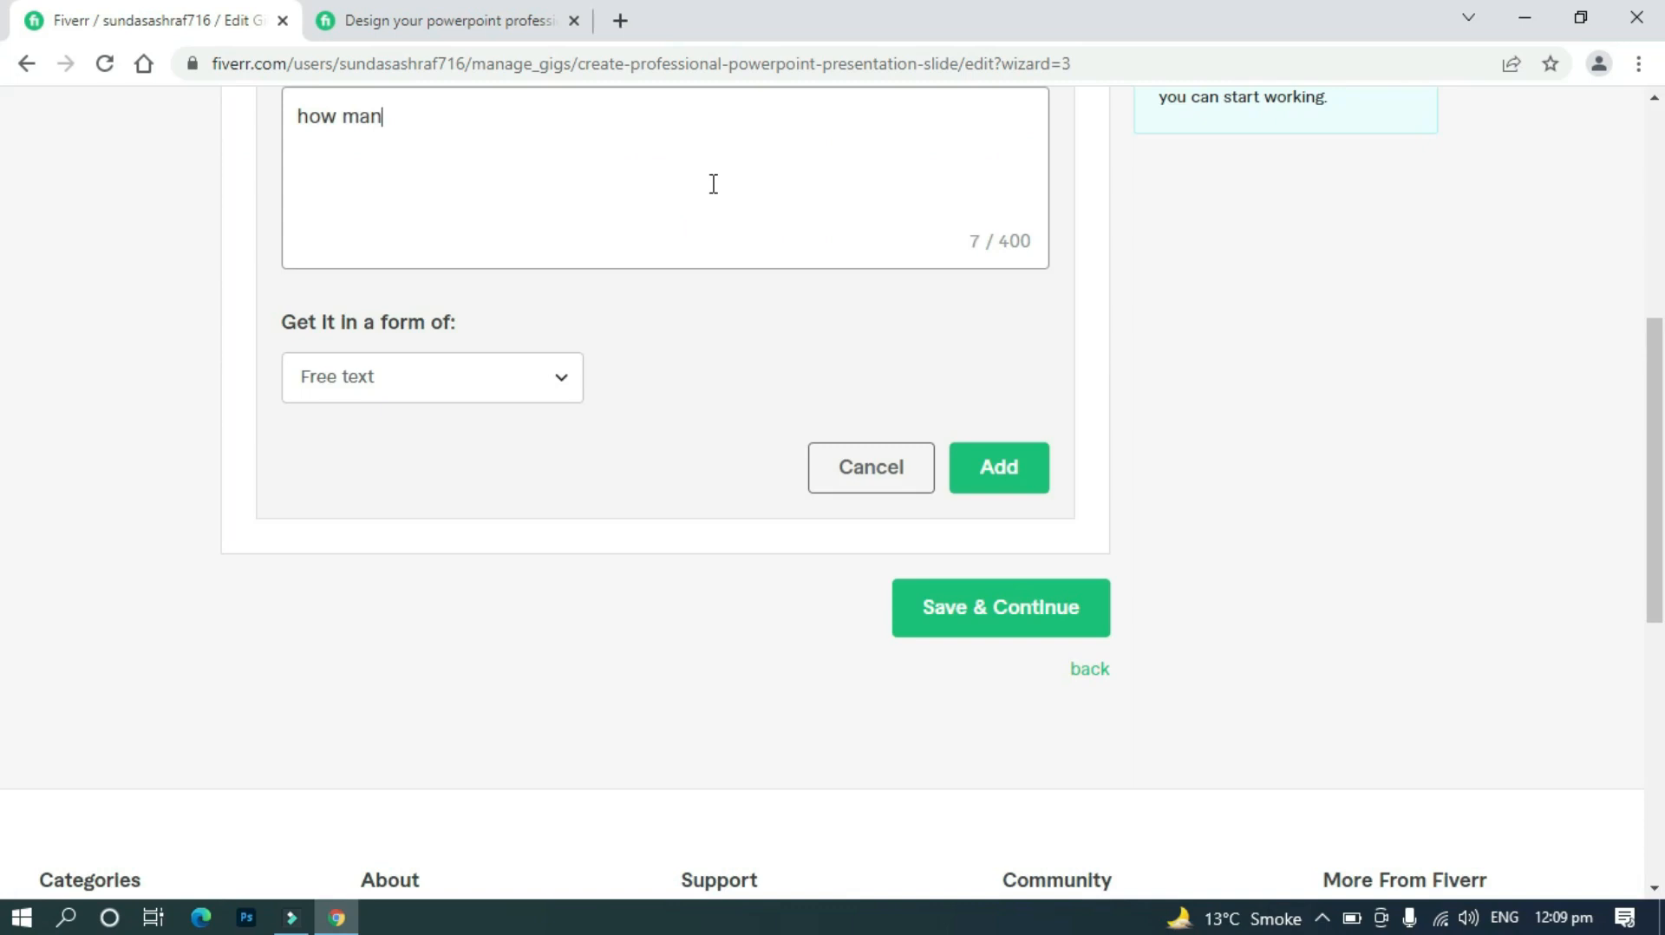
type("y slides you want?")
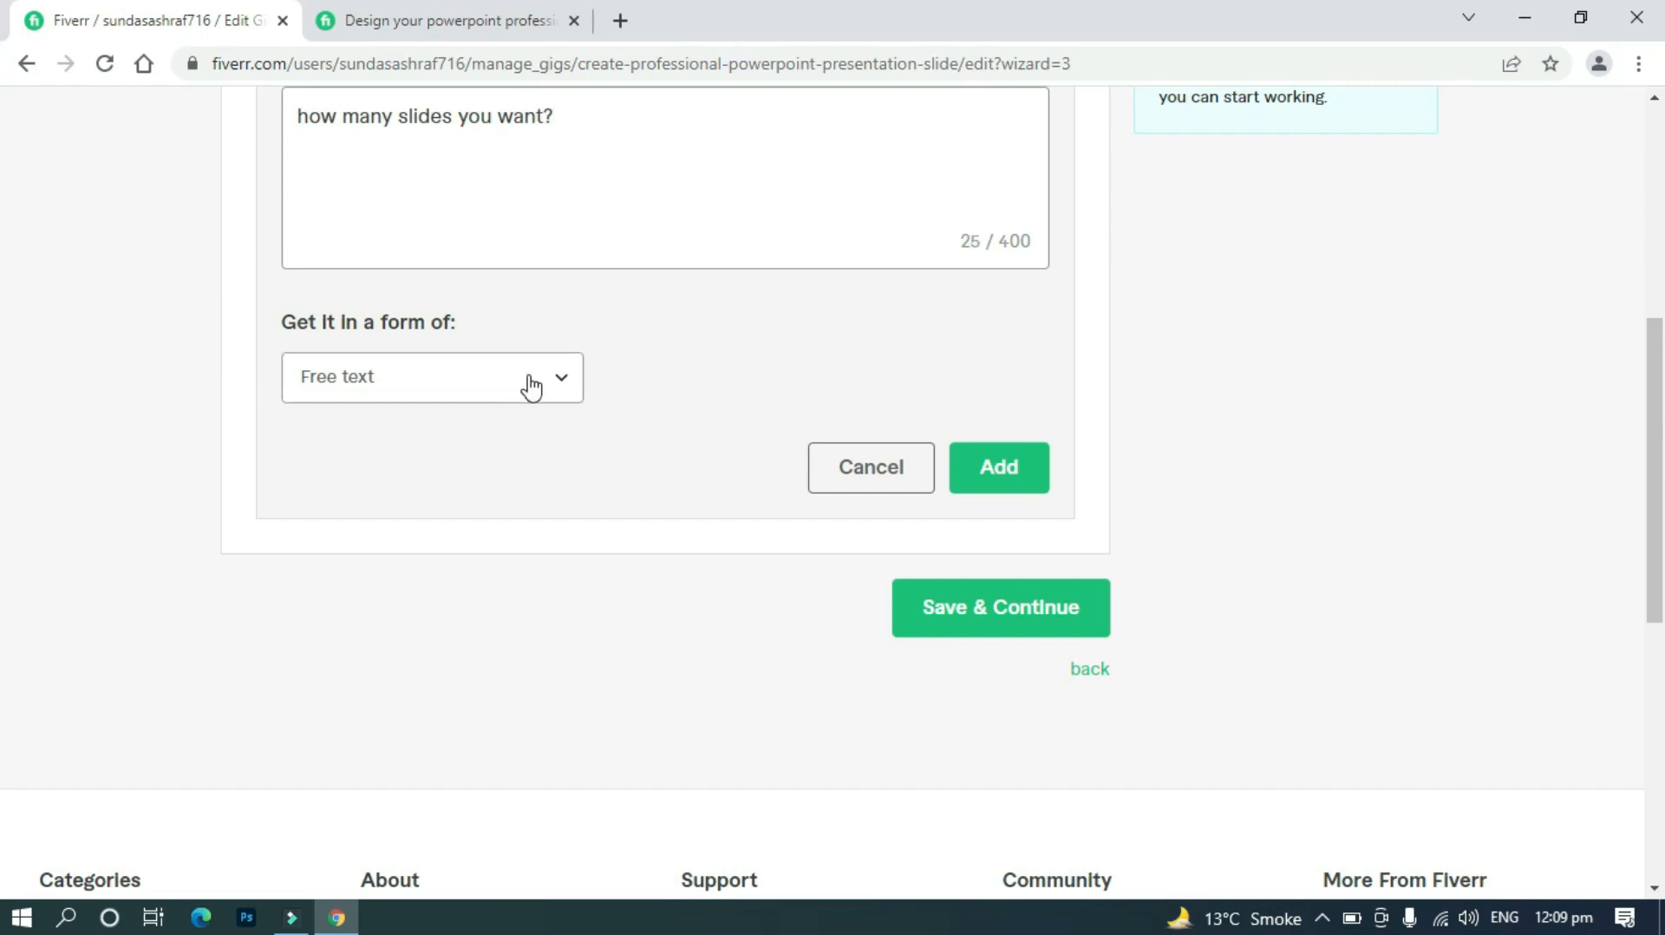
left_click(565, 382)
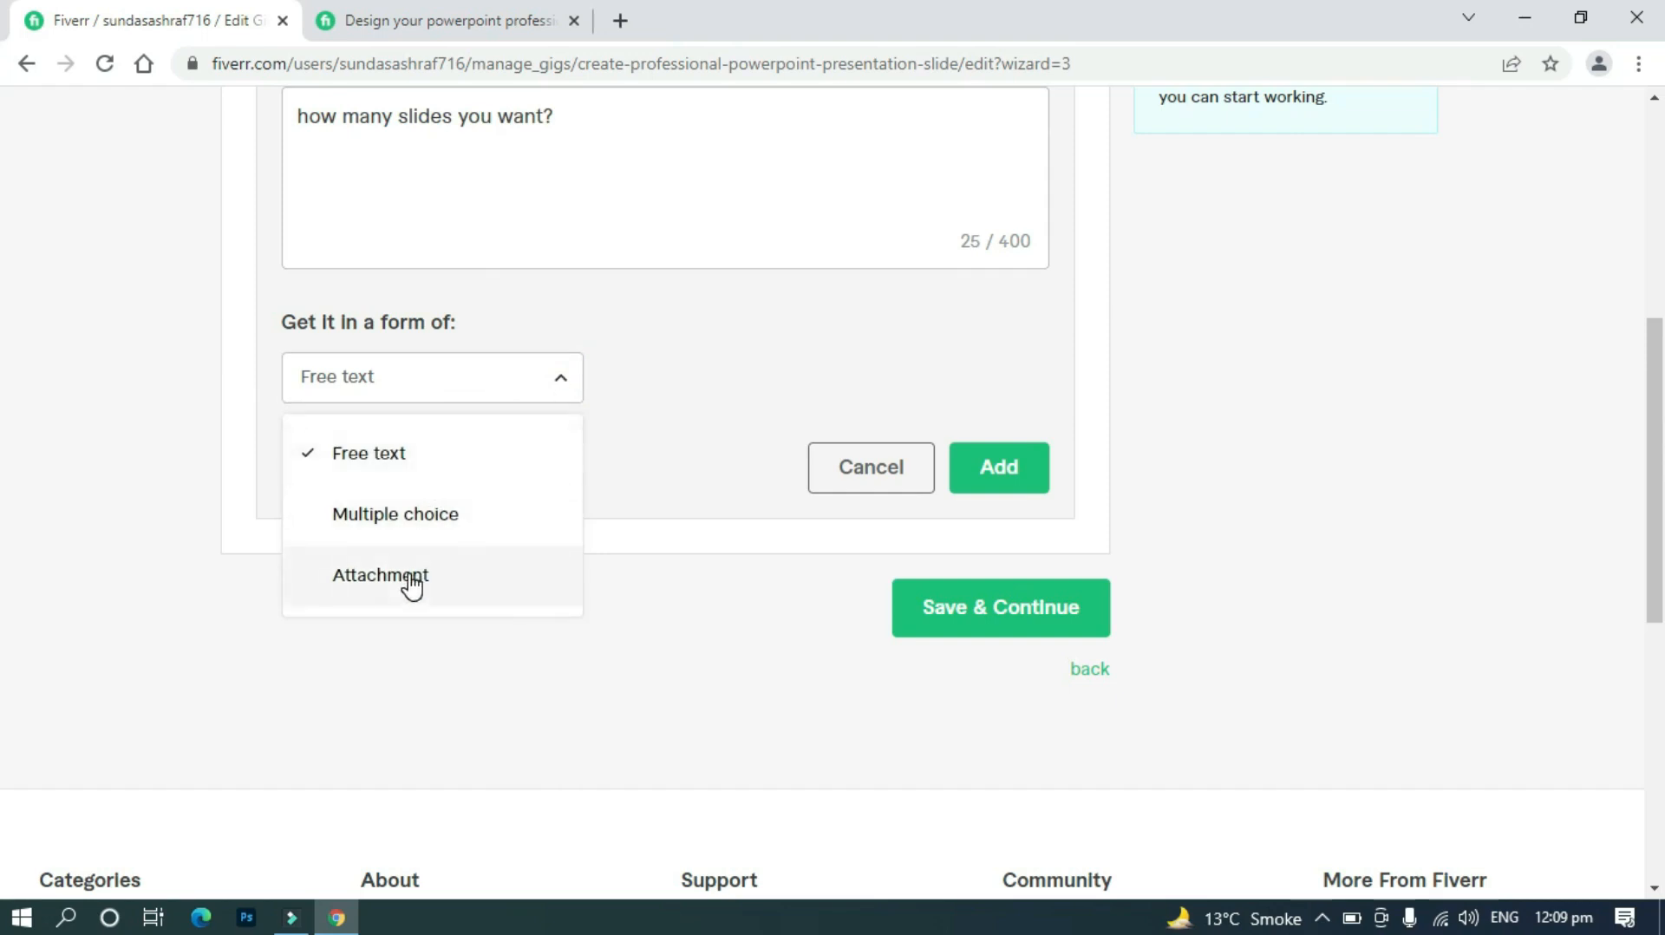
left_click(388, 459)
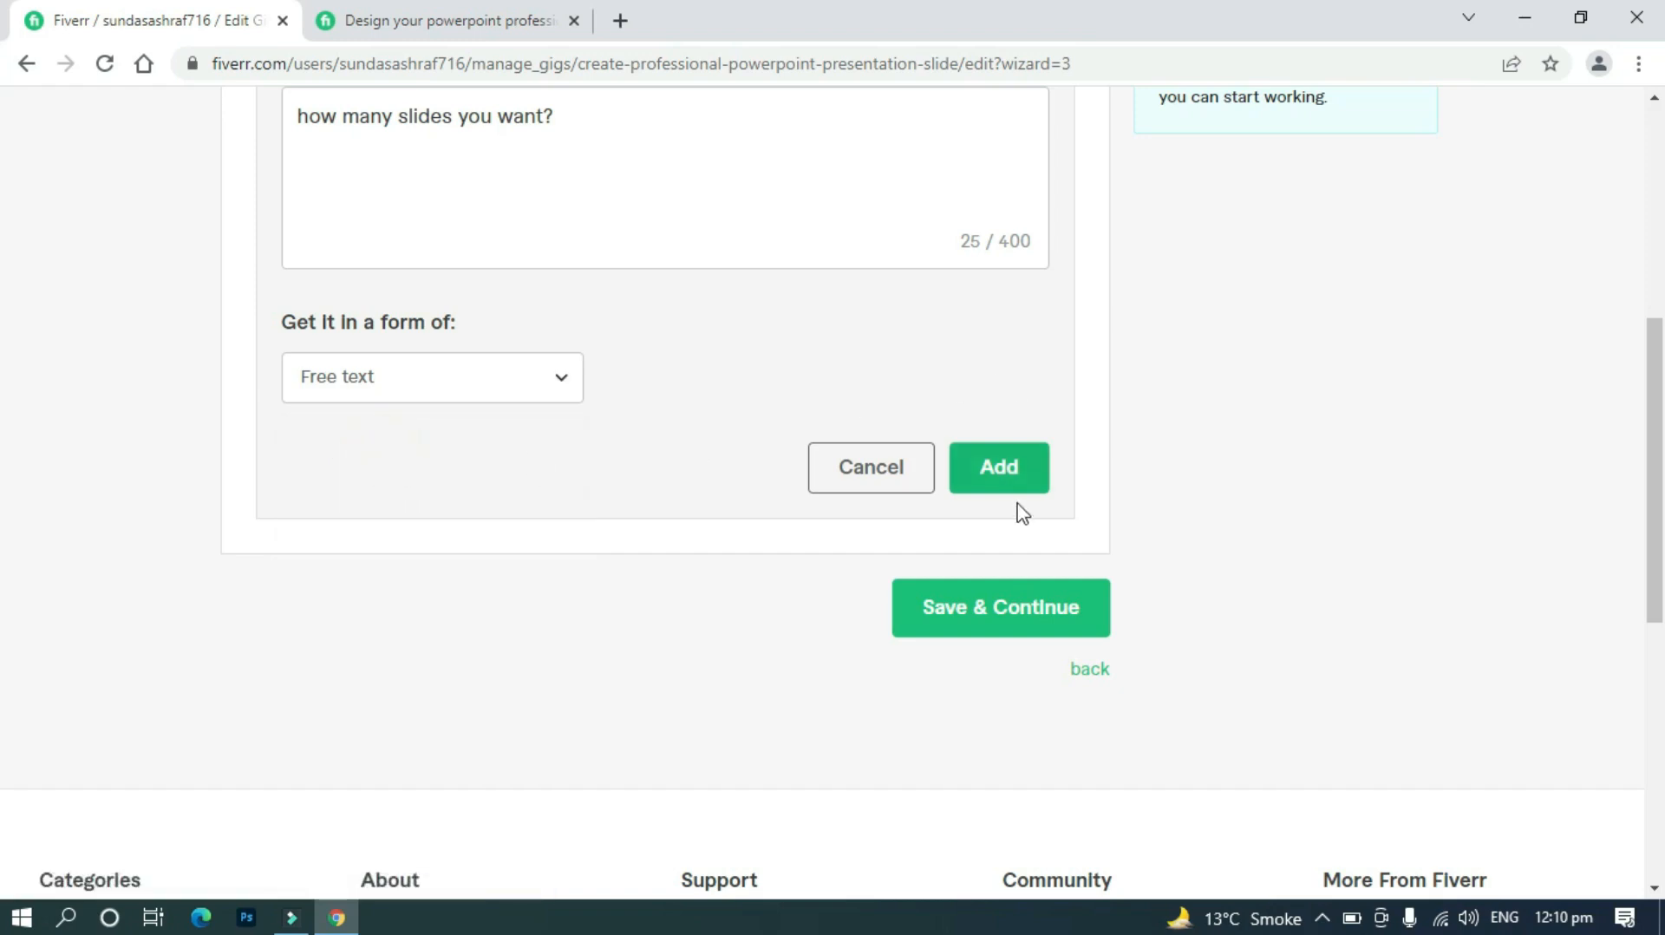
left_click(1003, 475)
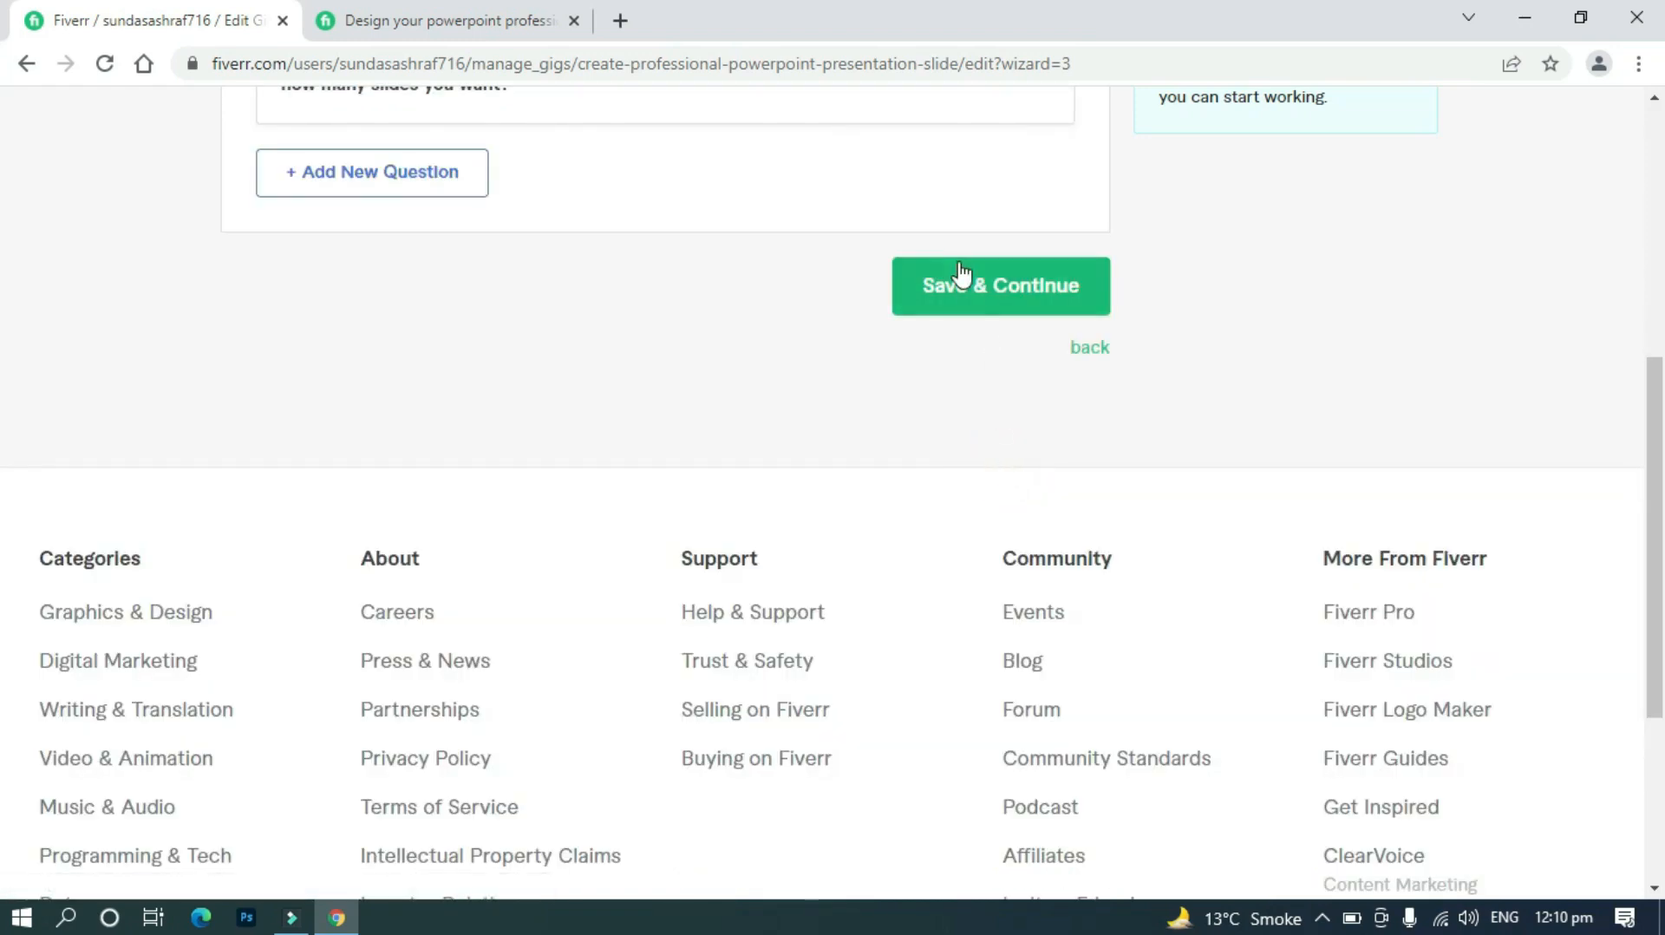
left_click(961, 274)
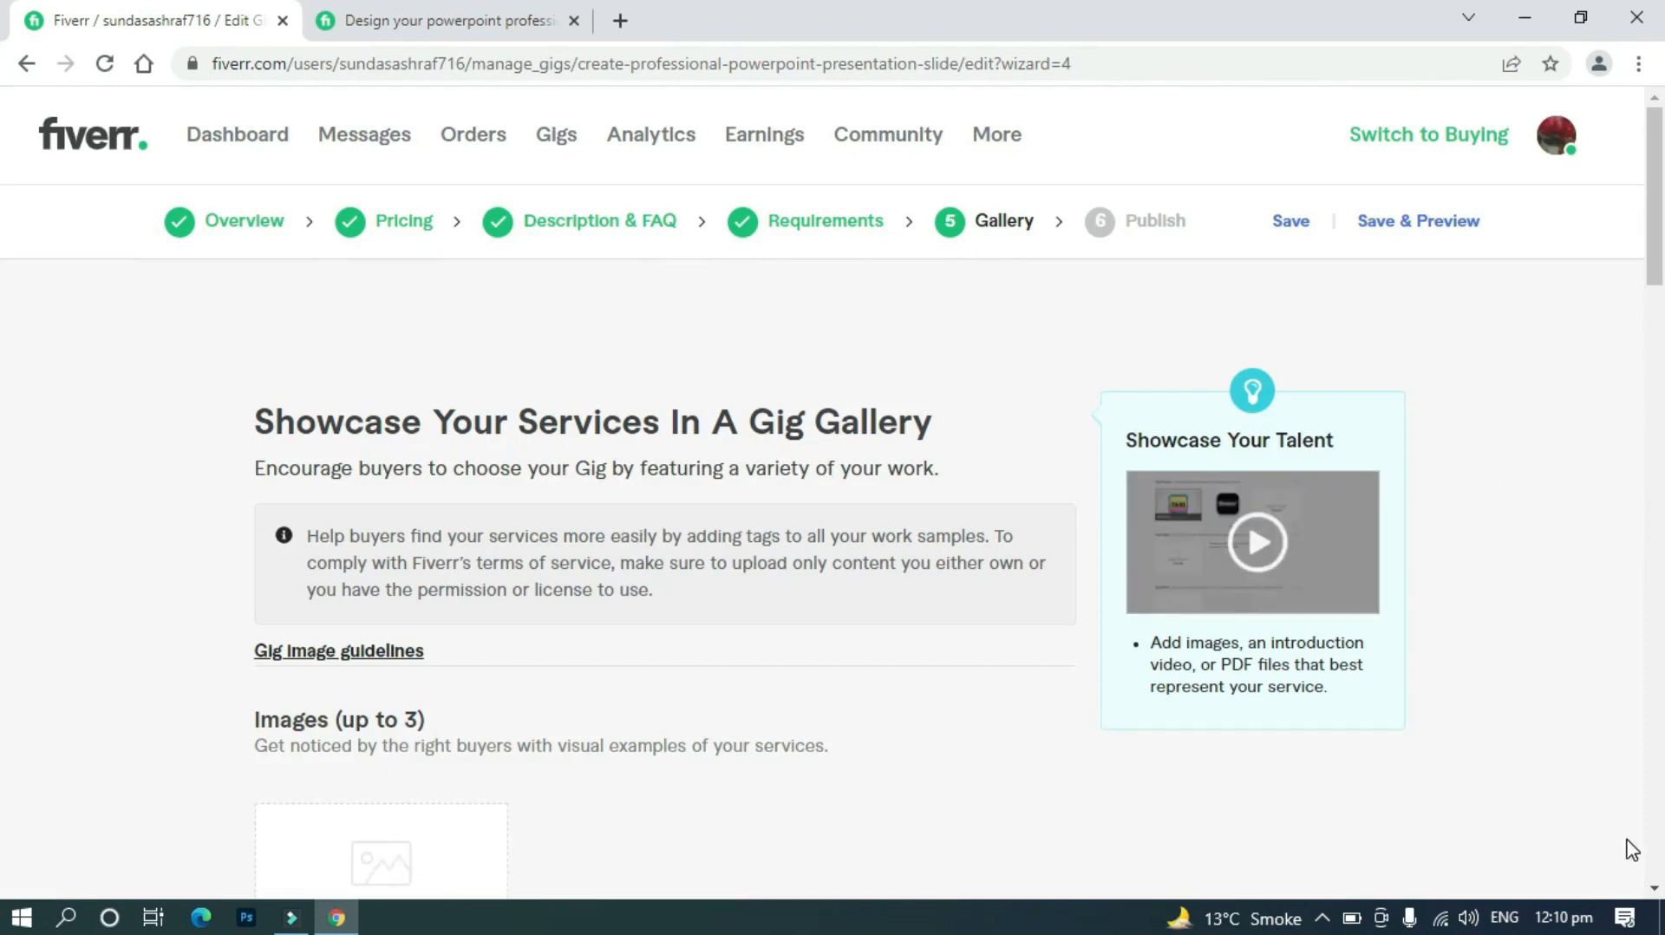
Look over the Gallery section's upload areas for gig images and video
left_click(1655, 887)
left_click(1655, 888)
left_click(1655, 887)
left_click(1654, 887)
left_click(1655, 887)
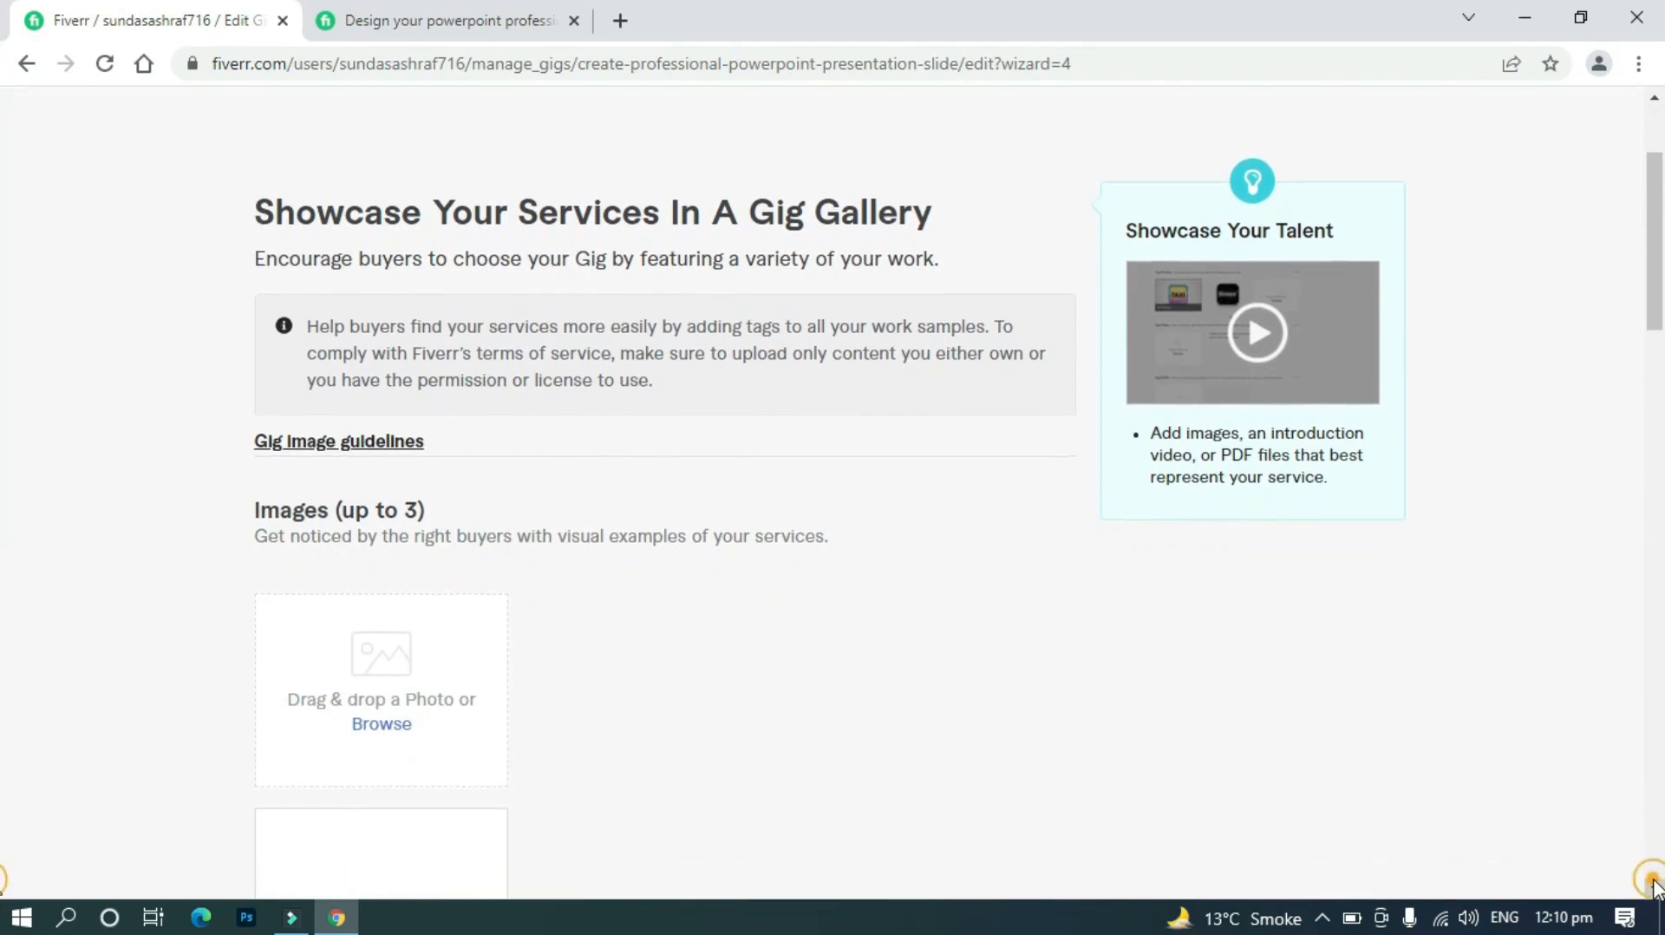
left_click(1655, 887)
left_click(1655, 887)
left_click(1655, 887)
left_click(1655, 887)
left_click(1655, 887)
left_click(1654, 887)
left_click(1655, 887)
left_click(1655, 887)
left_click(1655, 887)
left_click(1654, 888)
left_click(1655, 887)
left_click(1655, 887)
left_click(1654, 887)
left_click(1655, 887)
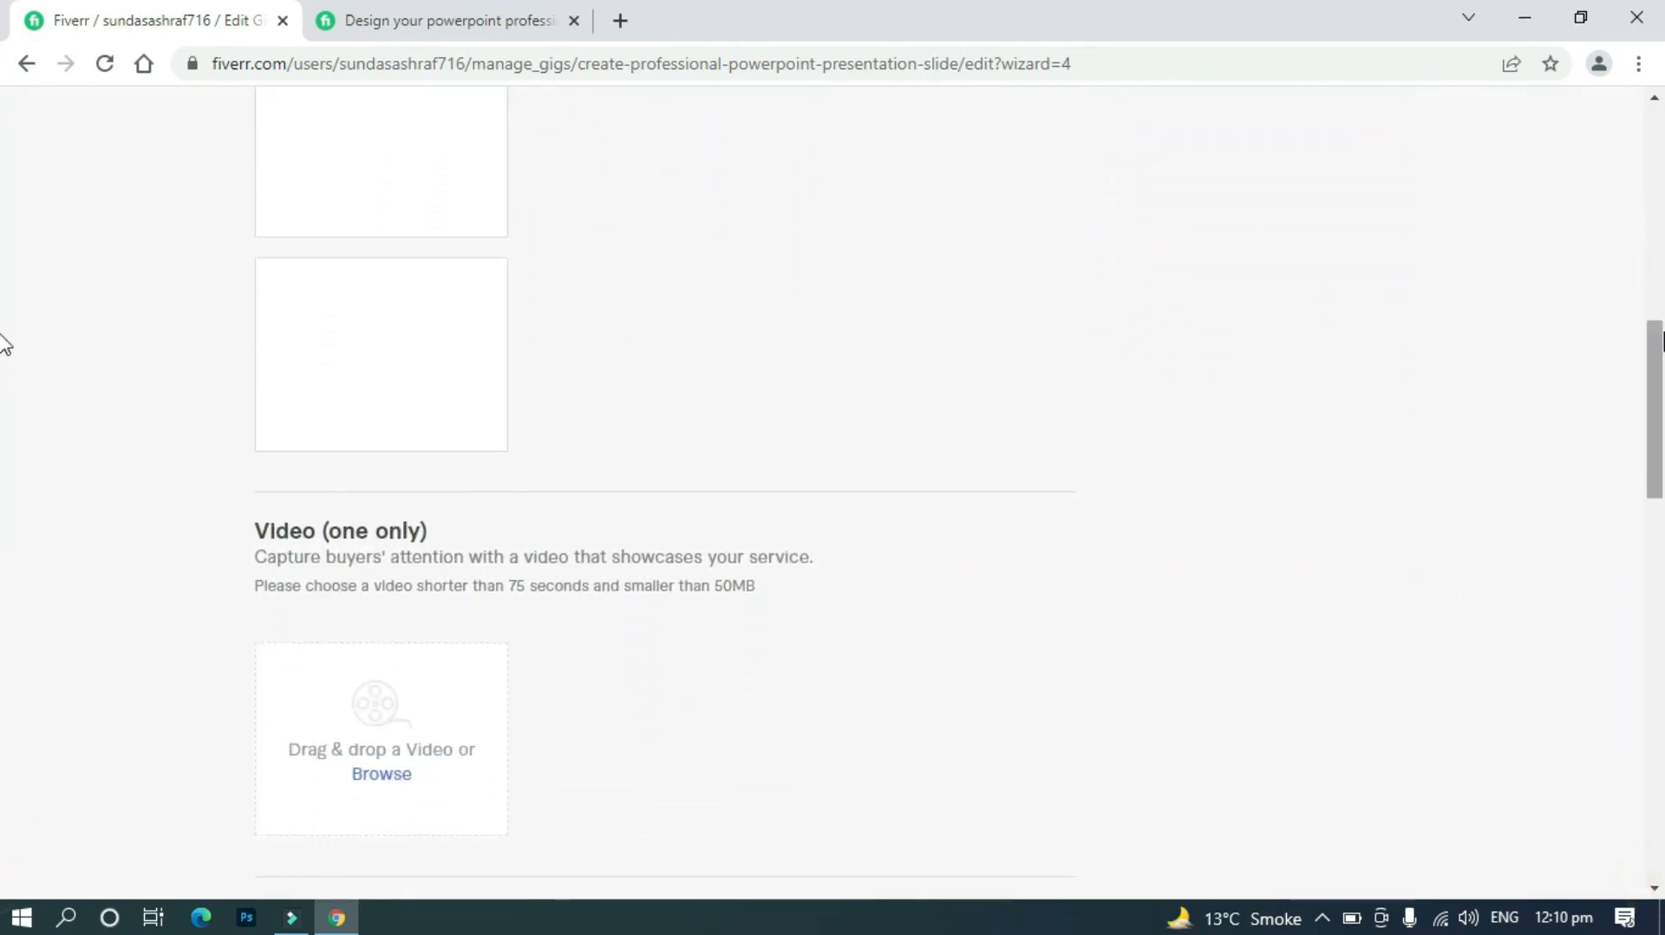
left_click(1655, 98)
left_click(1654, 98)
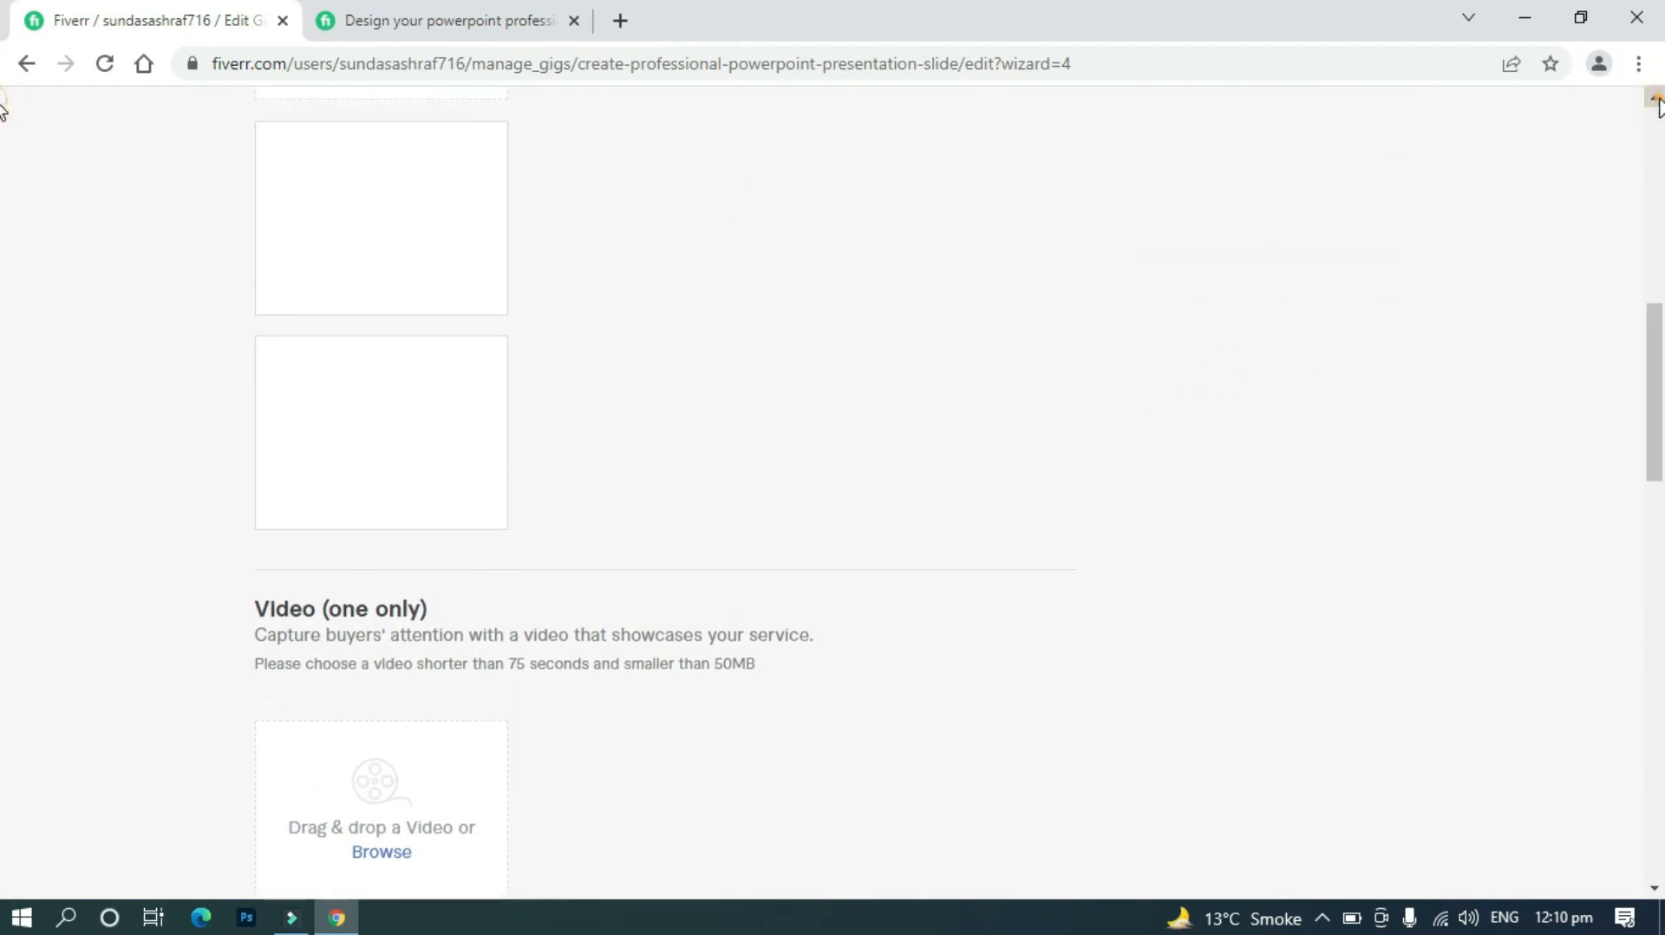
left_click(1655, 98)
left_click(1655, 98)
left_click(1655, 98)
left_click(1655, 98)
left_click(1654, 98)
left_click(1655, 98)
left_click(1655, 98)
left_click(1654, 98)
left_click(1654, 98)
left_click(1654, 98)
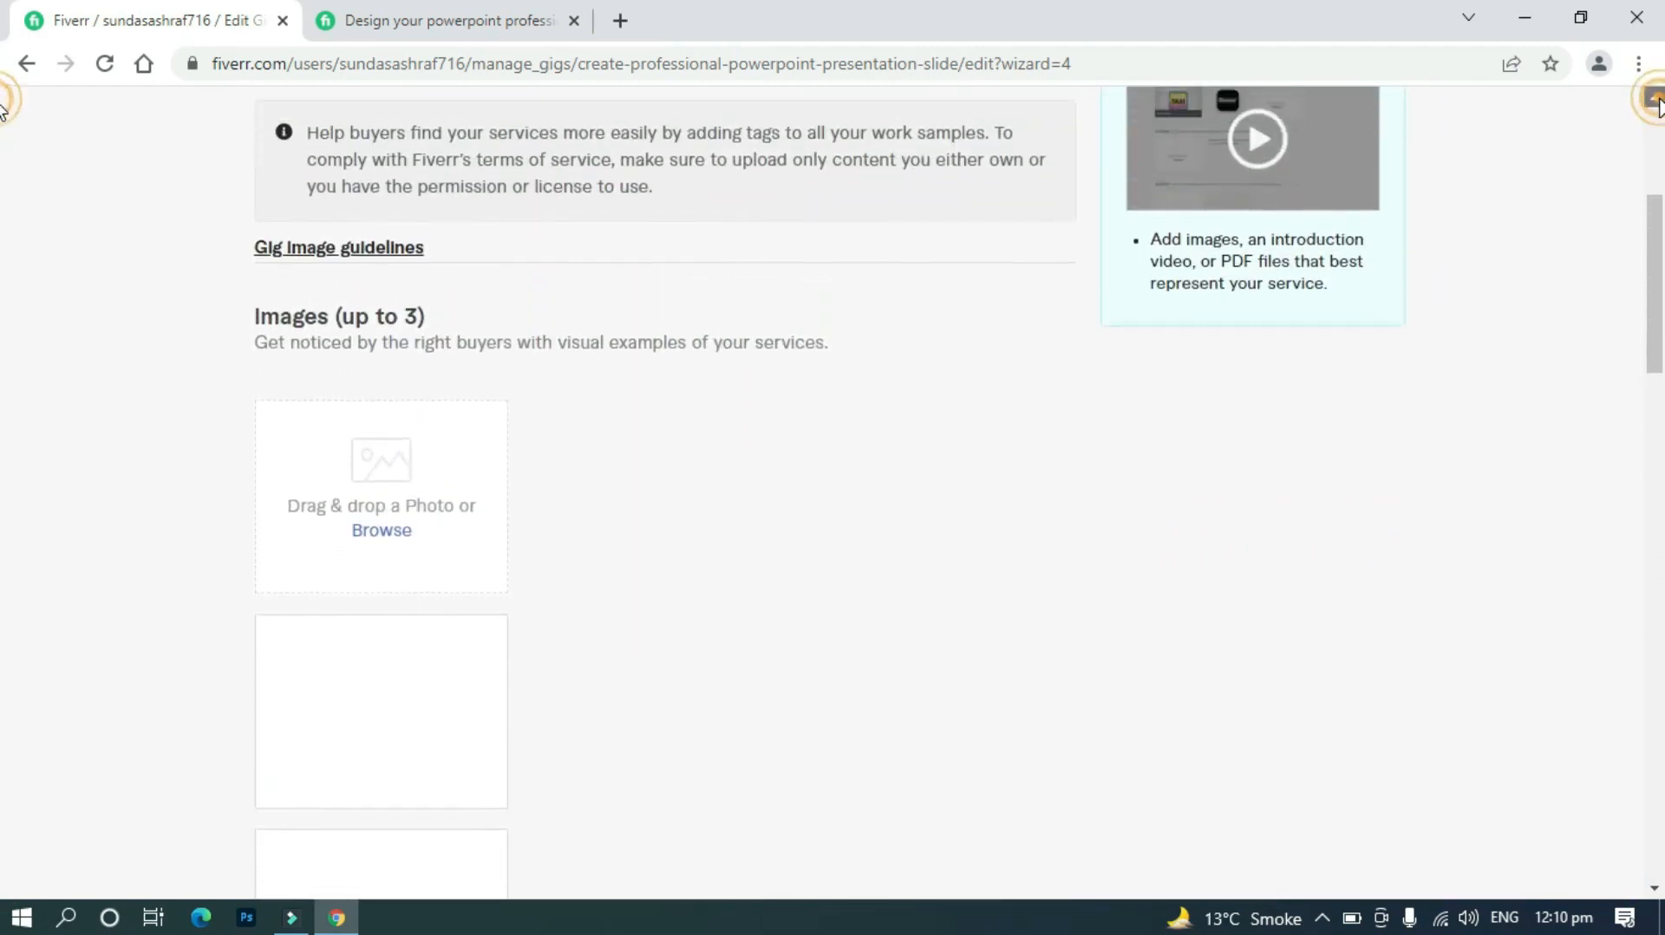
left_click(1655, 98)
left_click(1655, 98)
left_click(1655, 98)
left_click(1655, 98)
left_click(1654, 98)
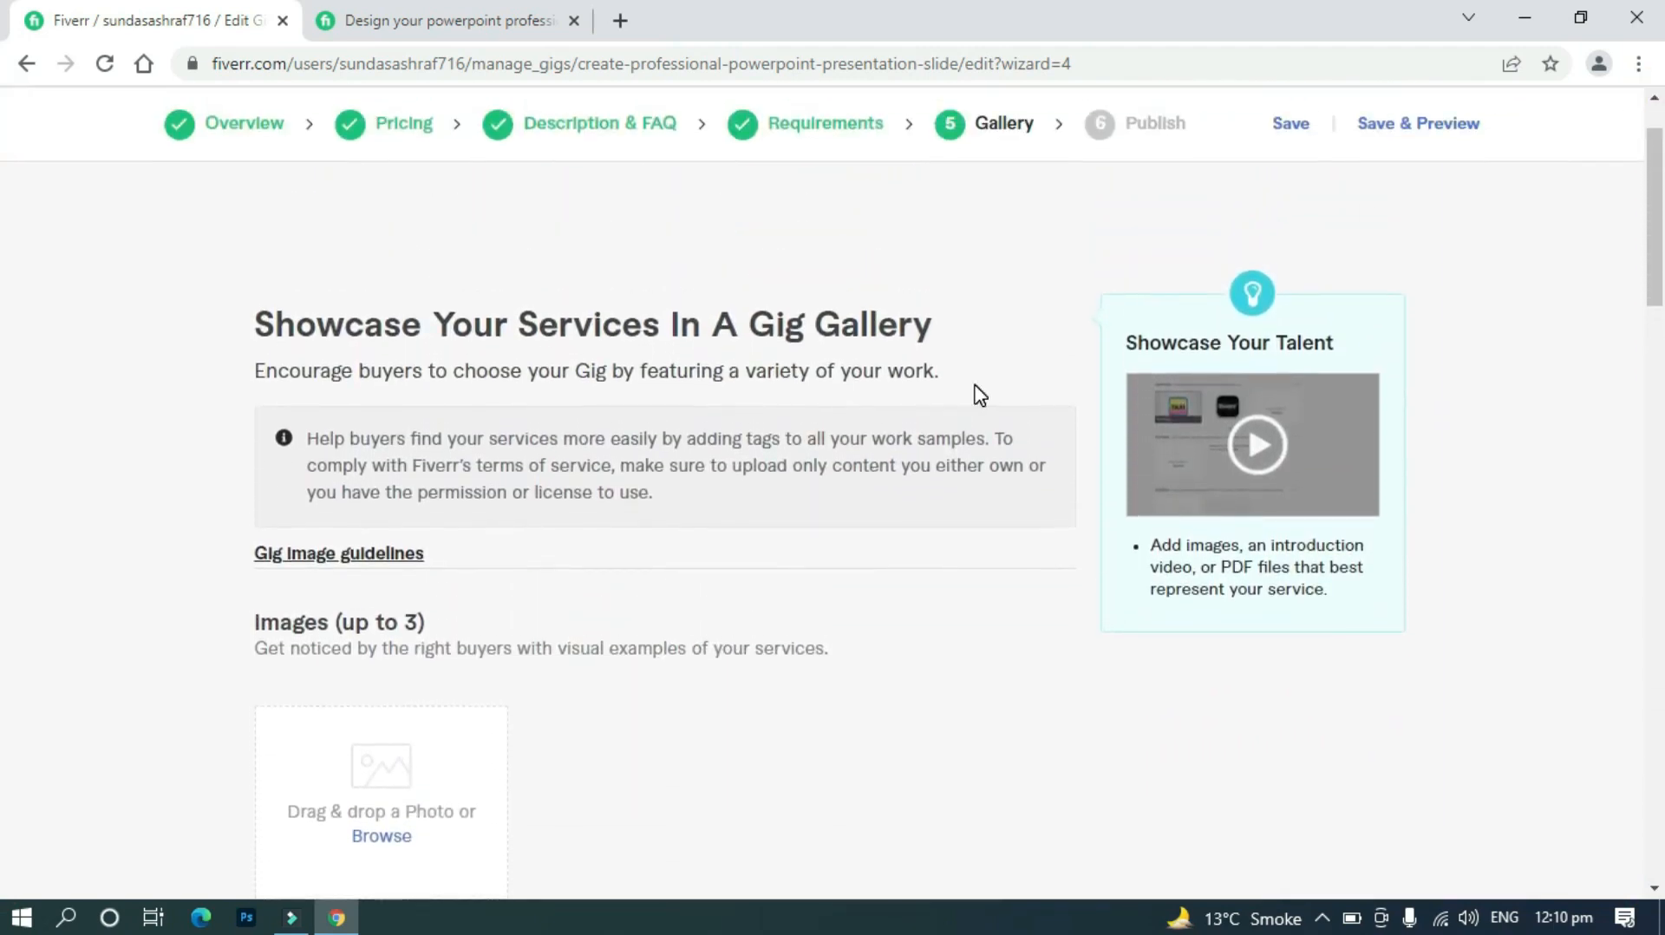
Upload the image 20220214_040442 from the A123 folder on Local Disk (F:) as the first gig image
left_click(380, 838)
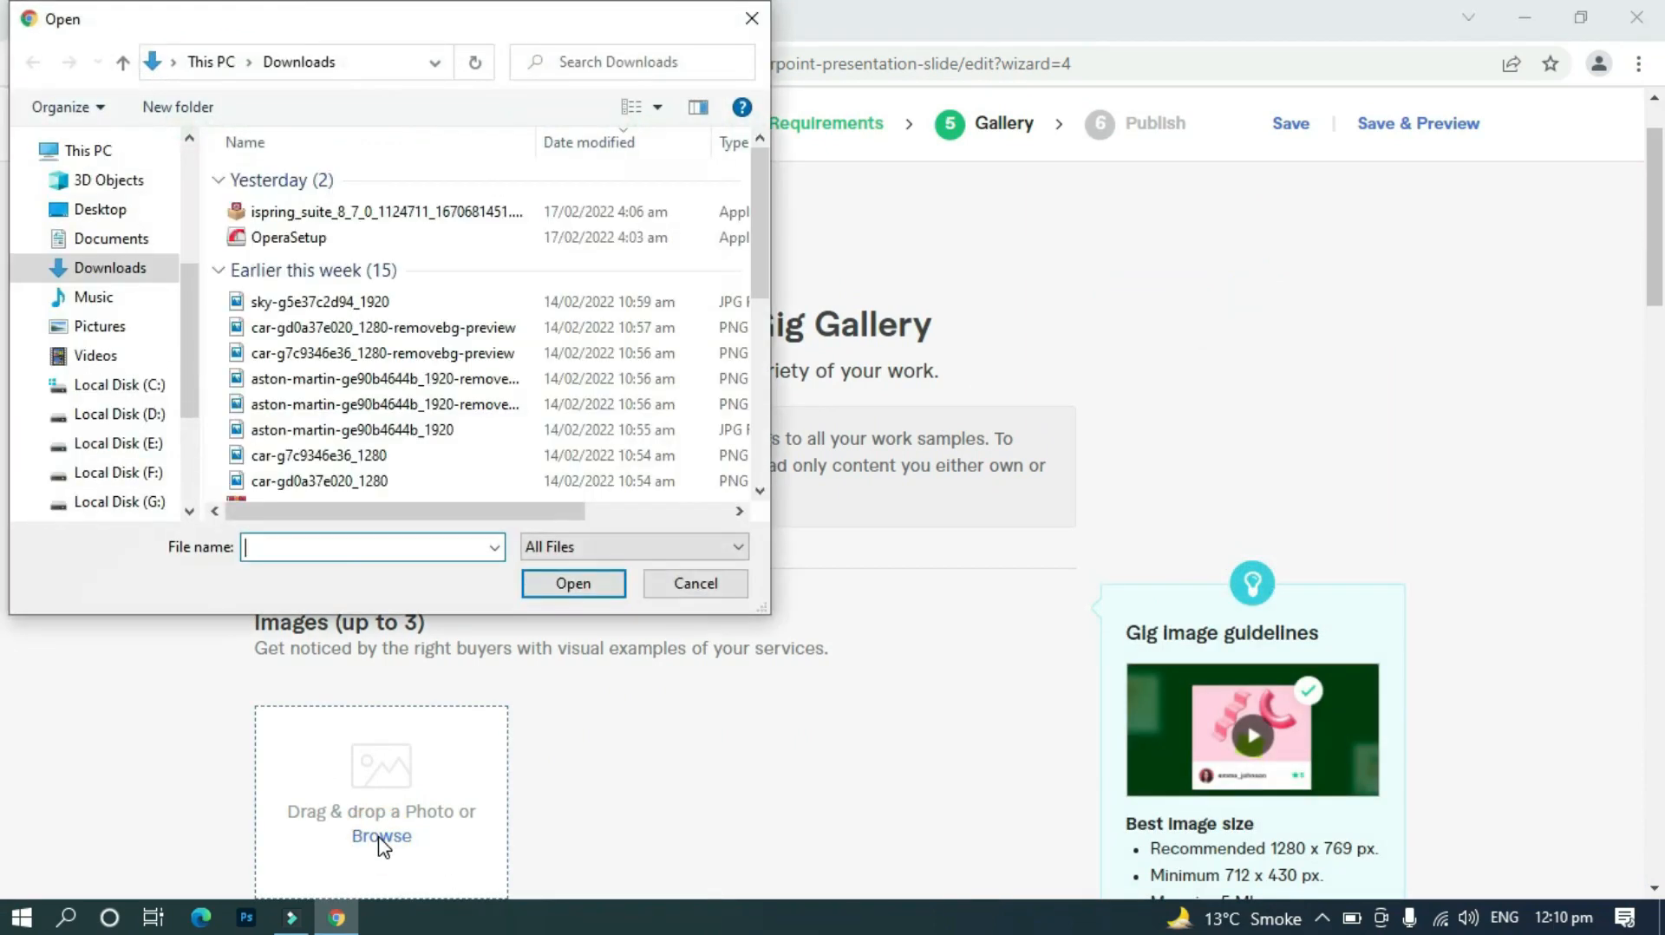
left_click(126, 415)
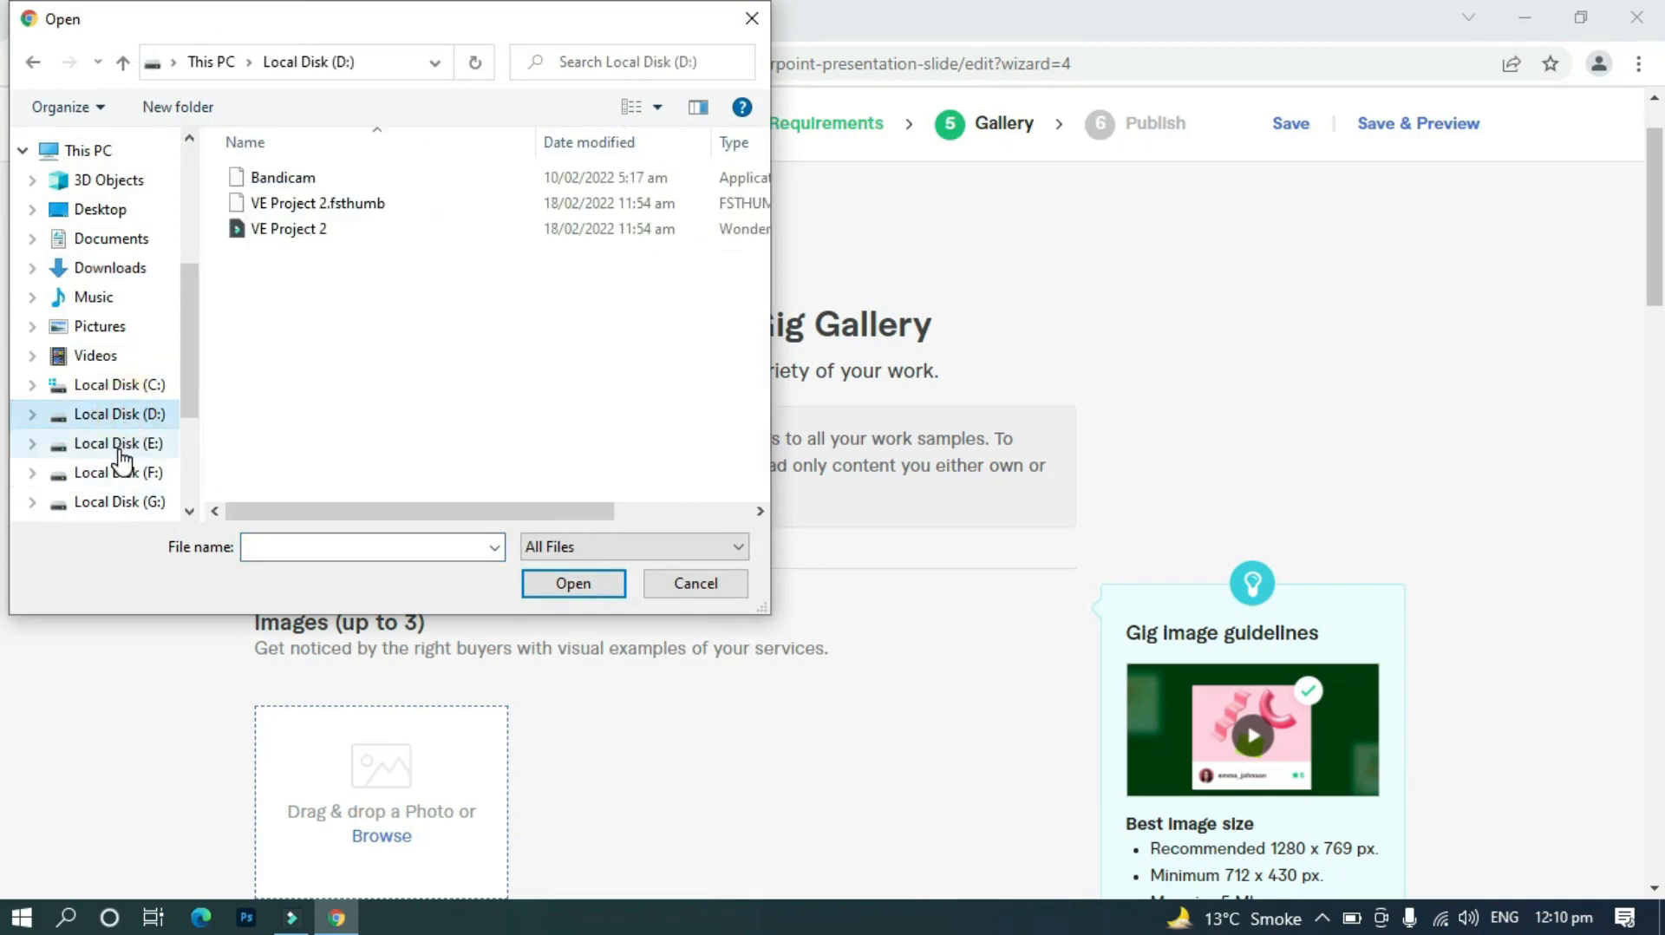
left_click(120, 446)
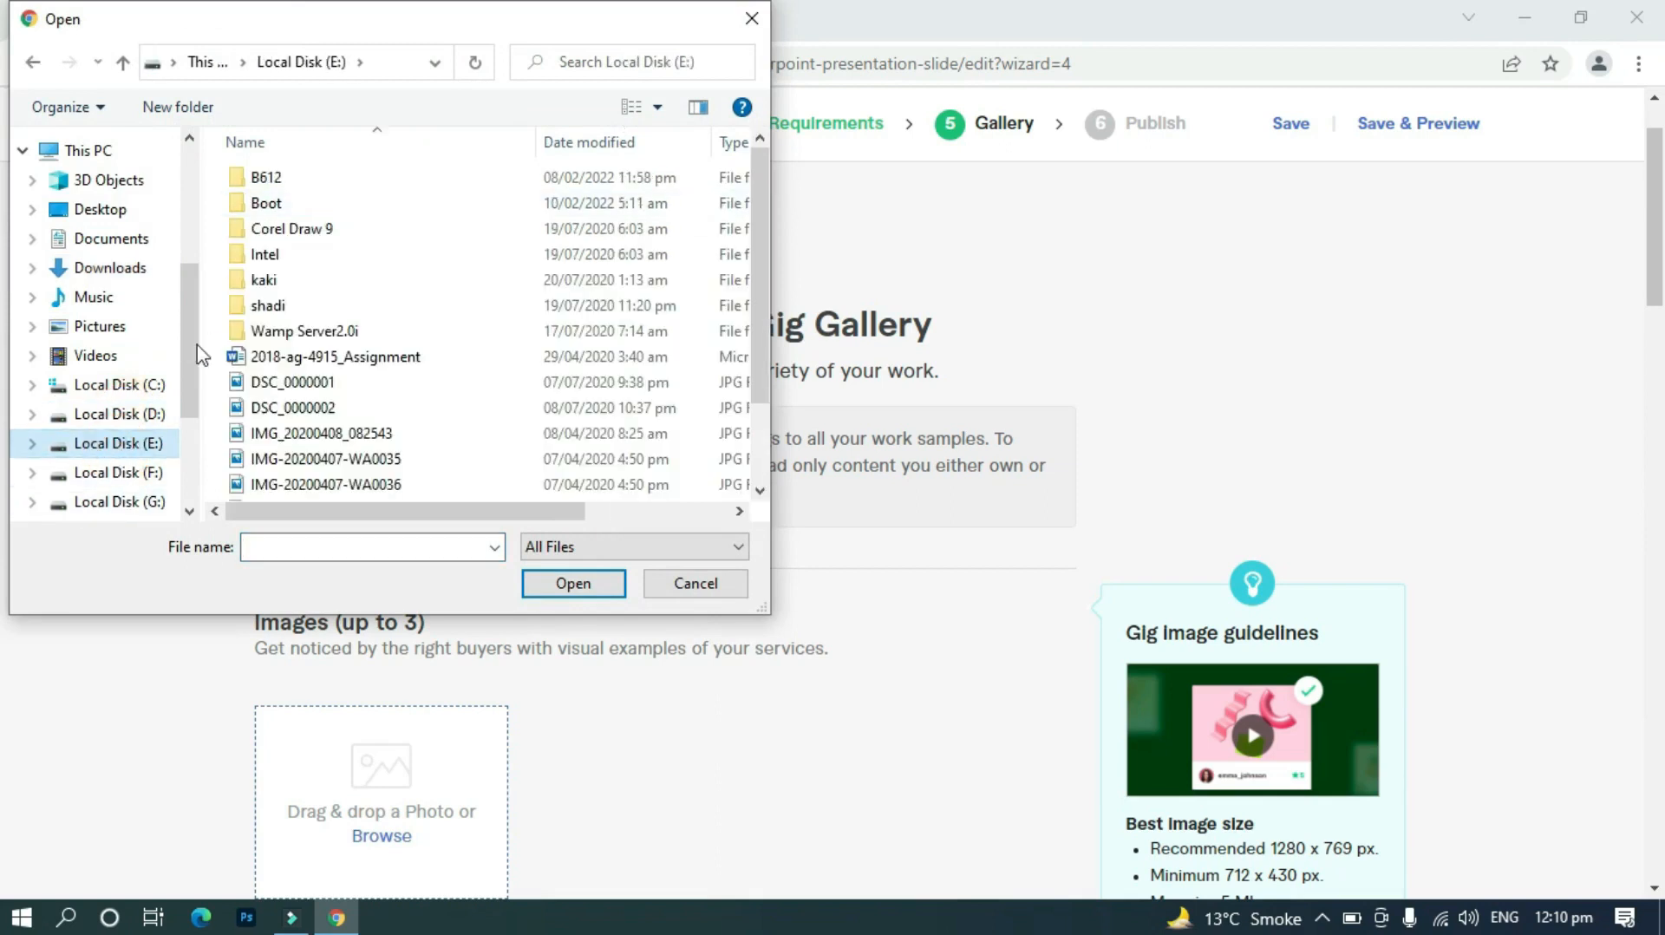
left_click(124, 473)
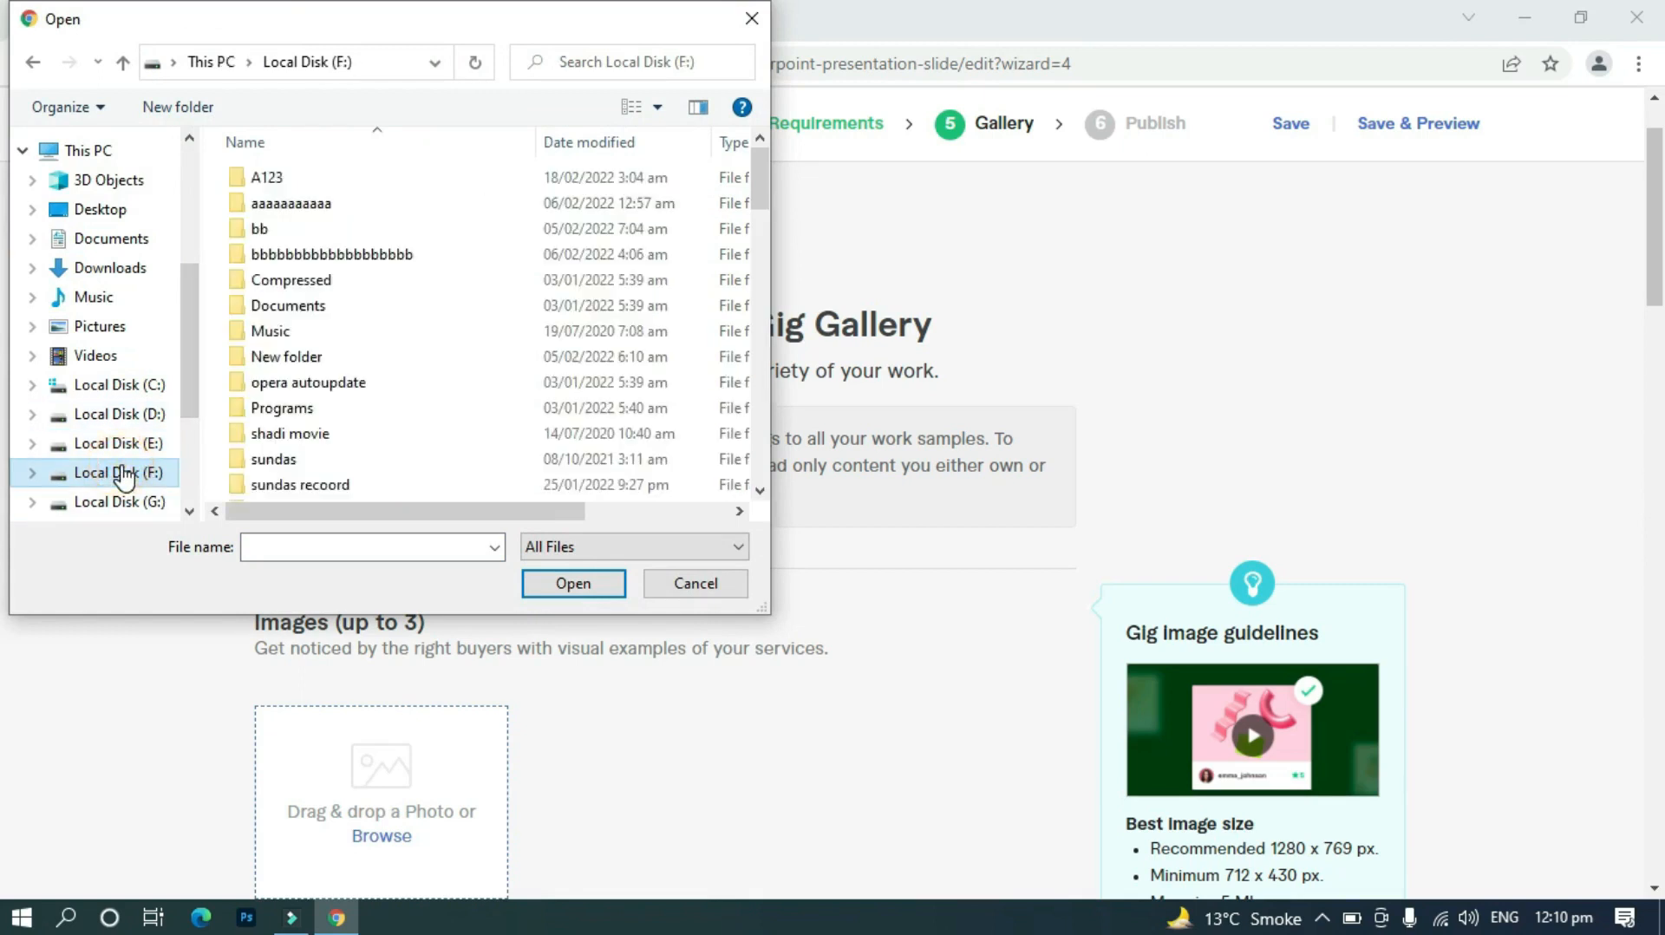
left_click(283, 181)
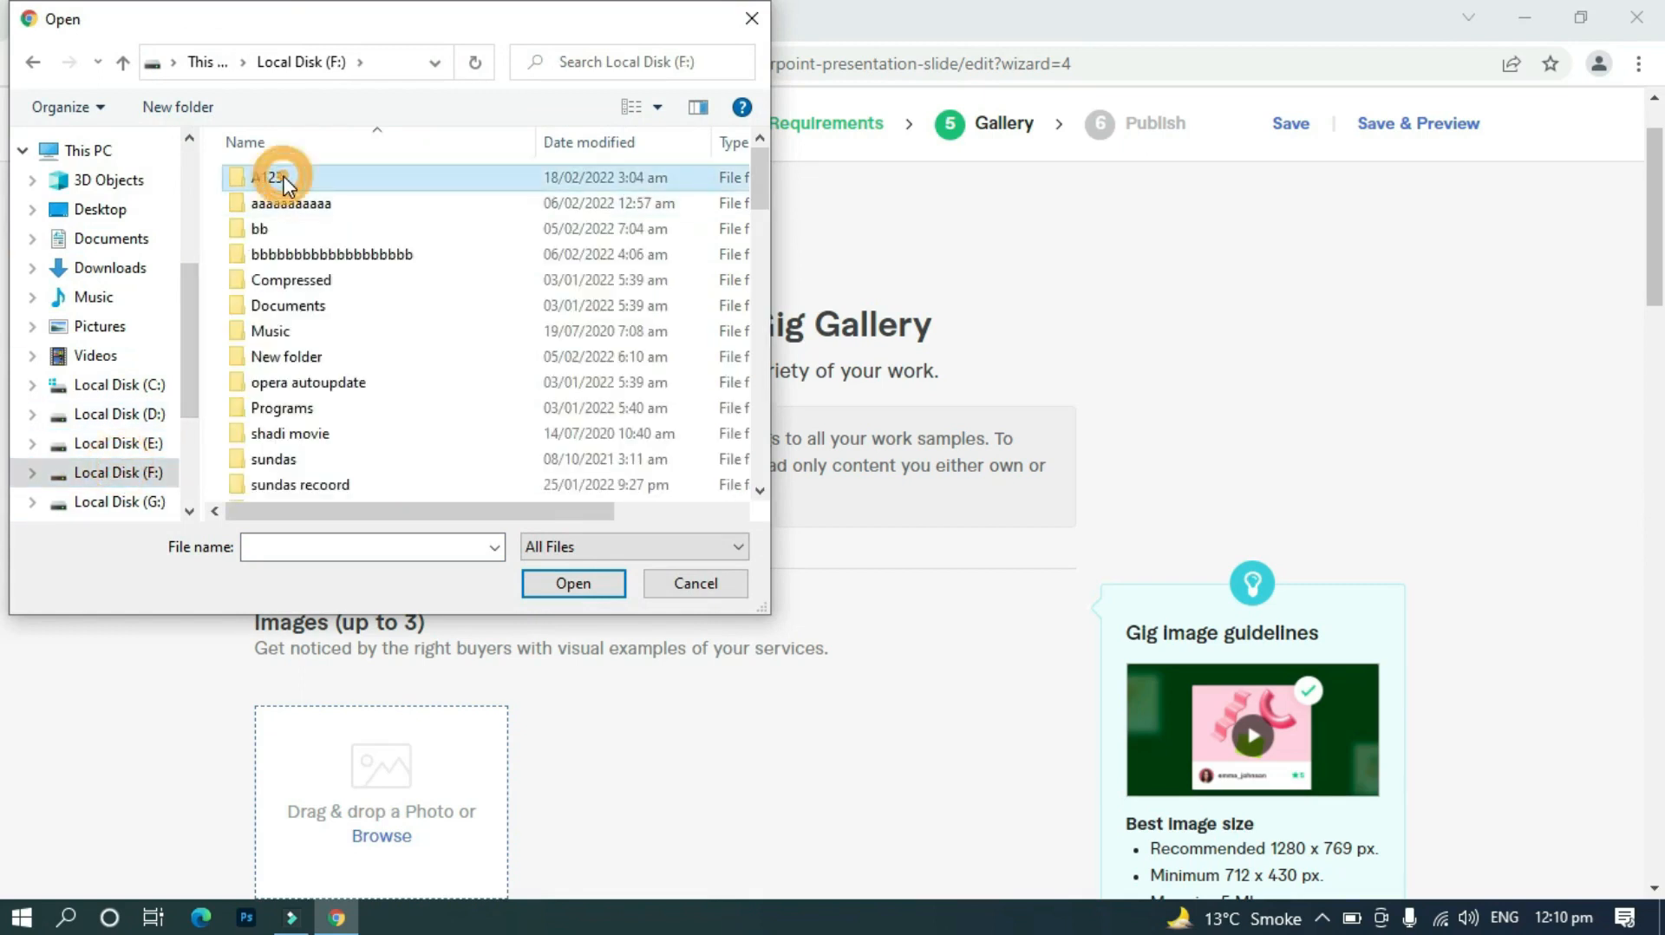
double_click(284, 180)
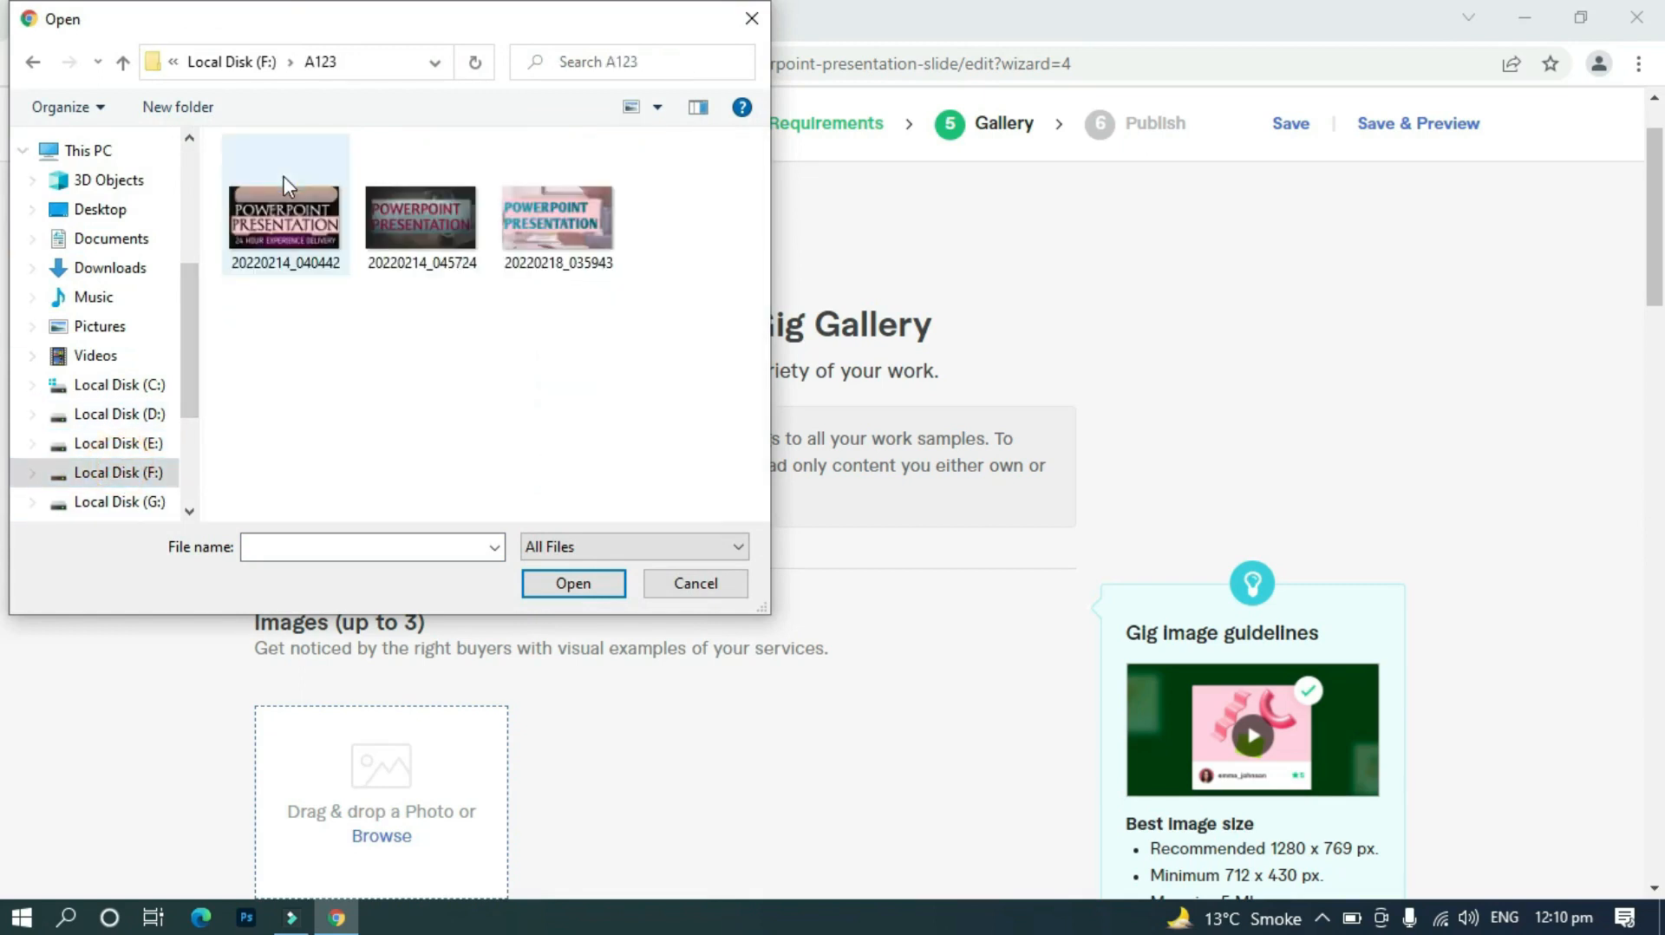
left_click(293, 236)
left_click(568, 584)
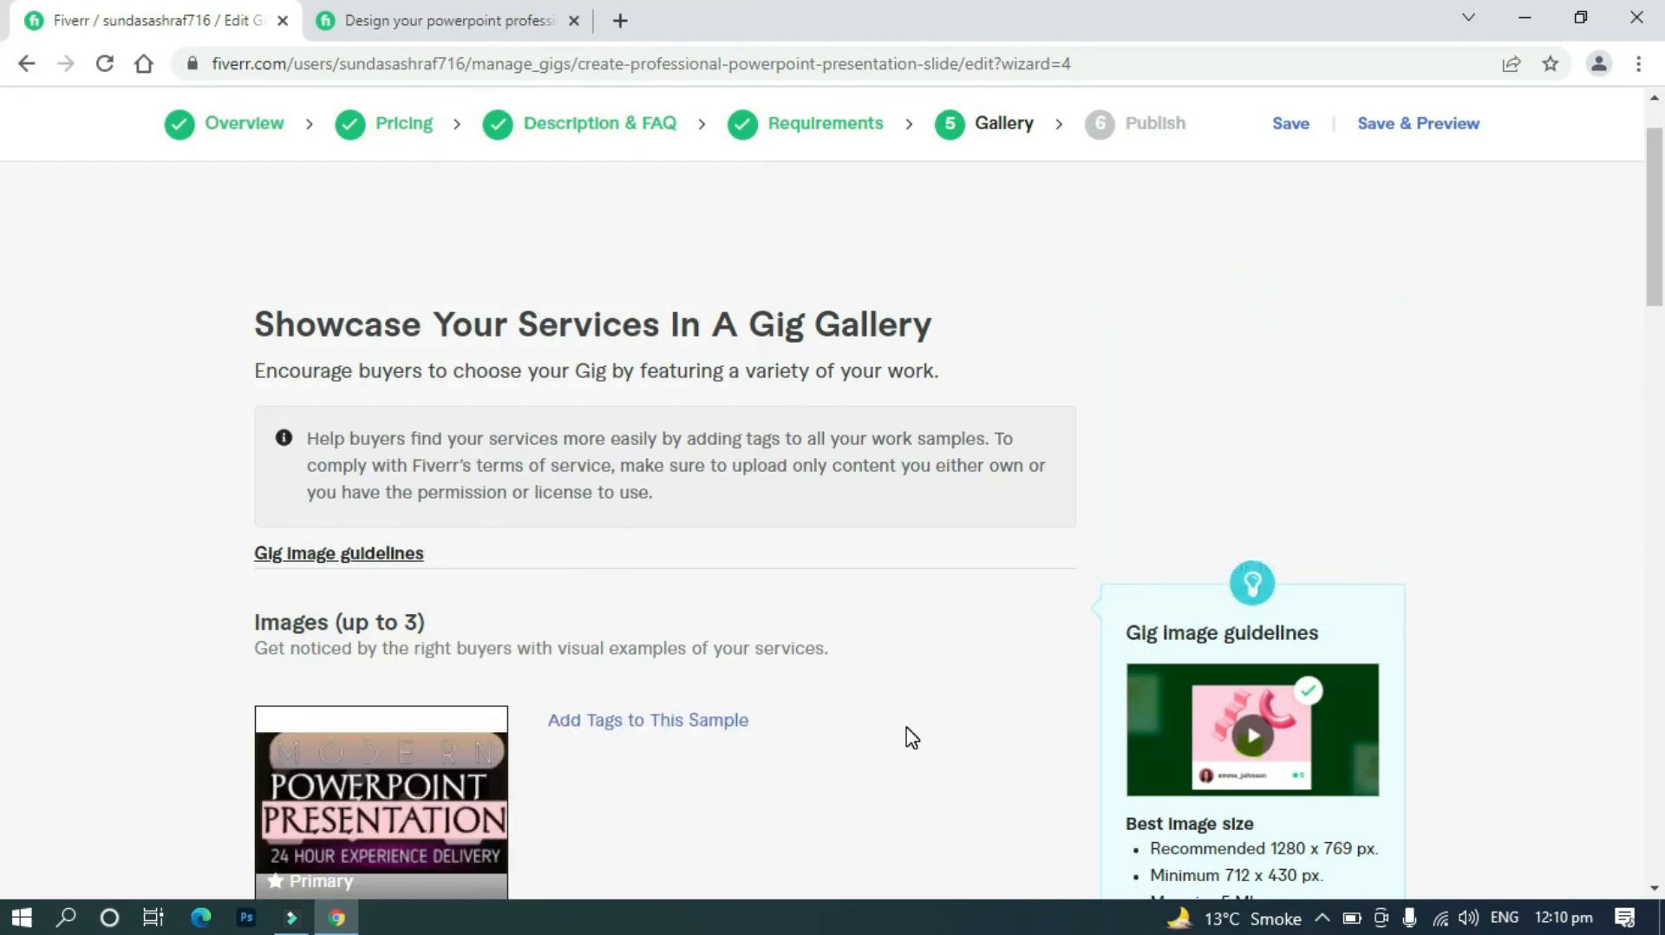
Upload the image 20220214_045724 from the A123 folder as the second gig image
scroll(911, 738, "down", 5)
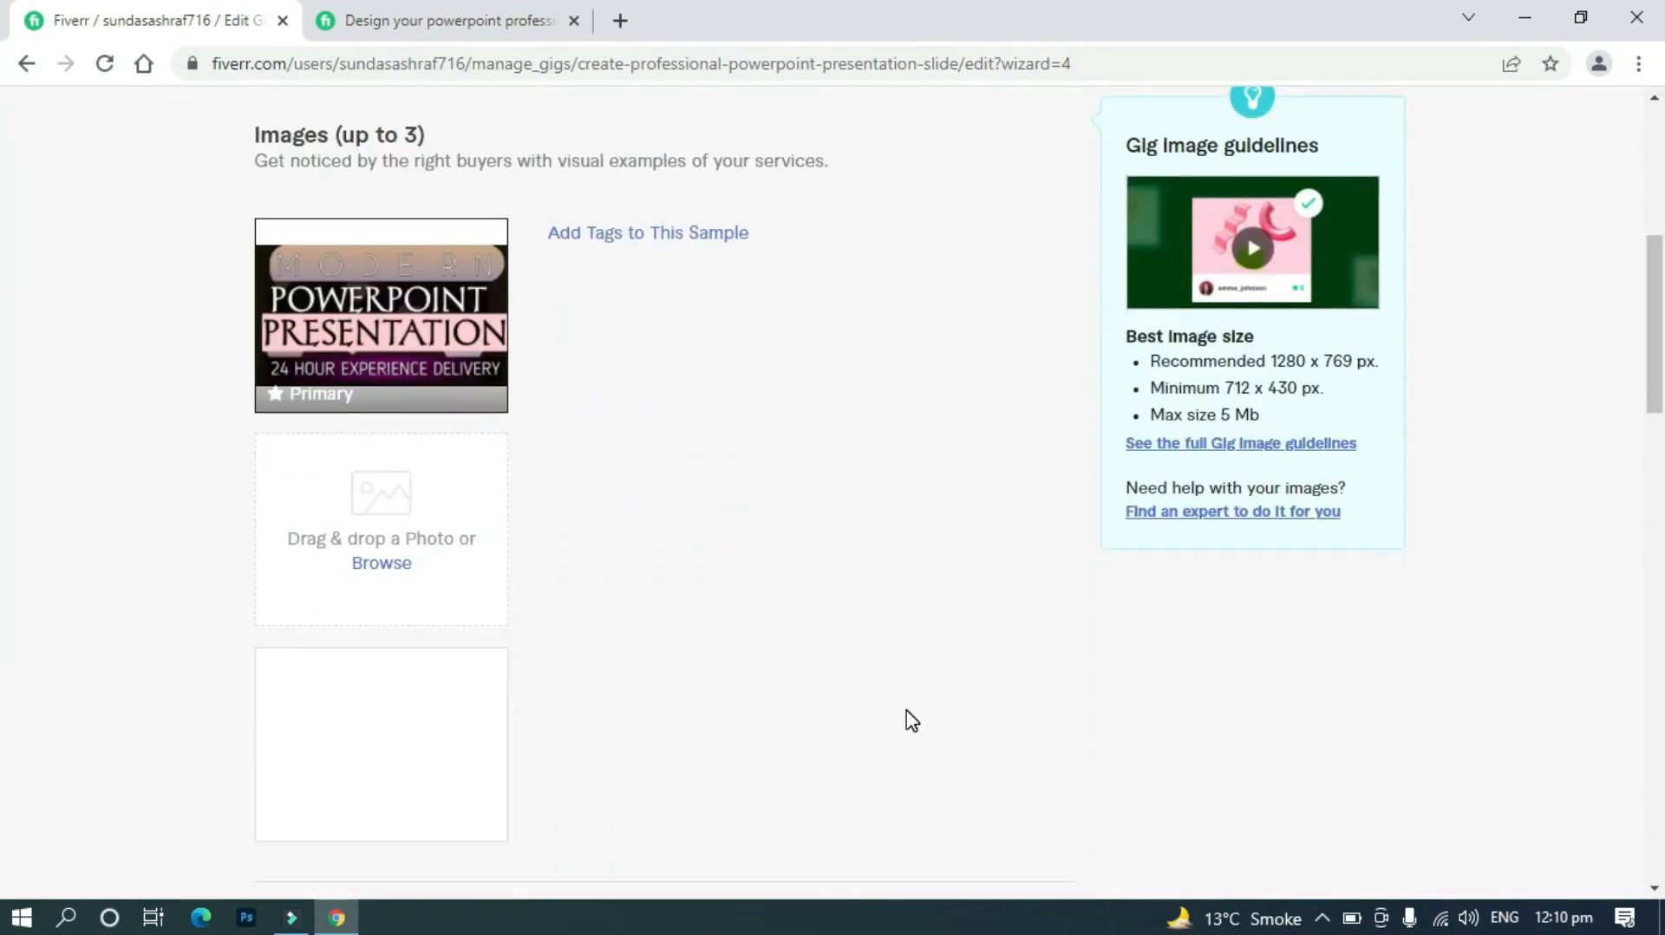
left_click(370, 569)
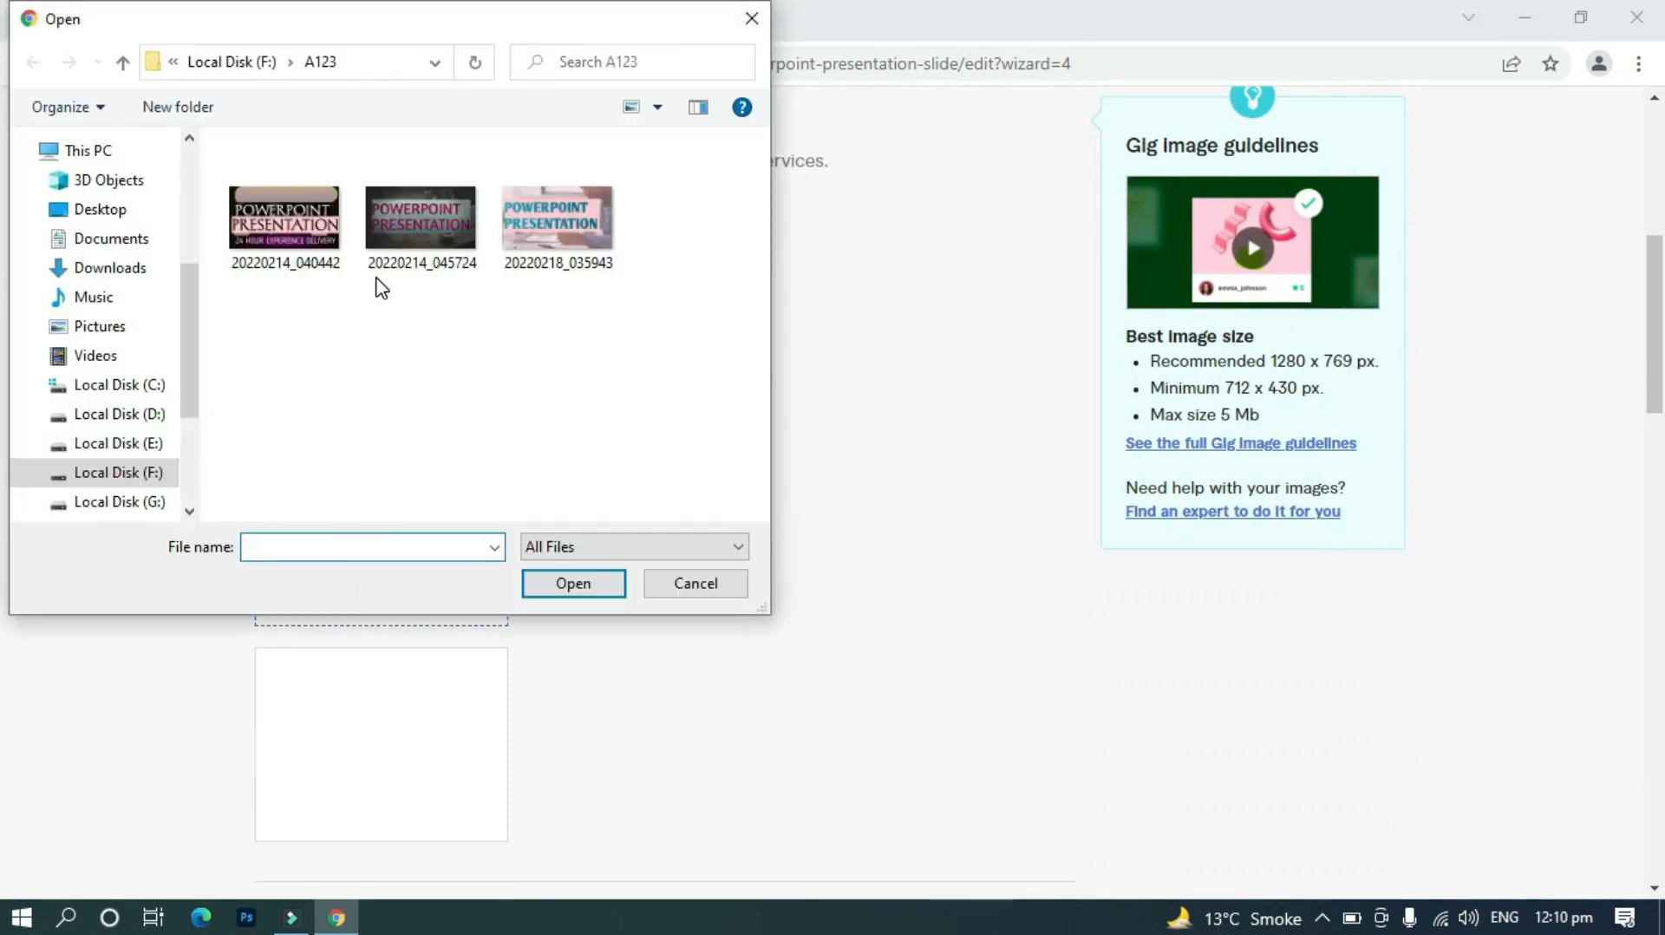
left_click(404, 222)
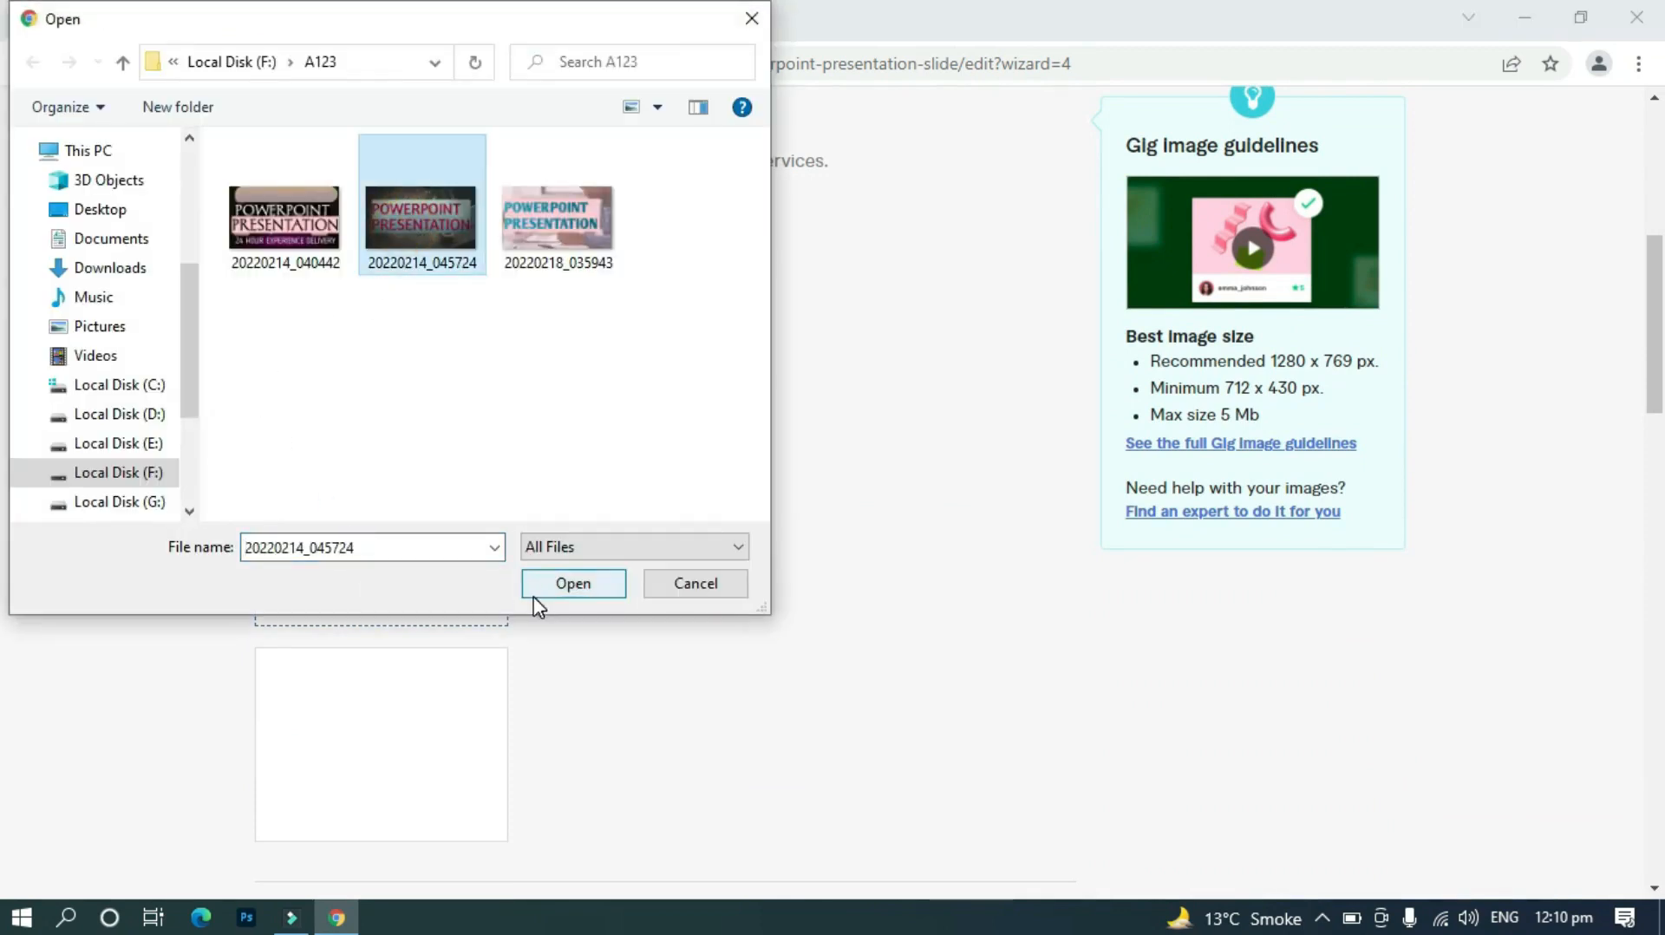
left_click(535, 595)
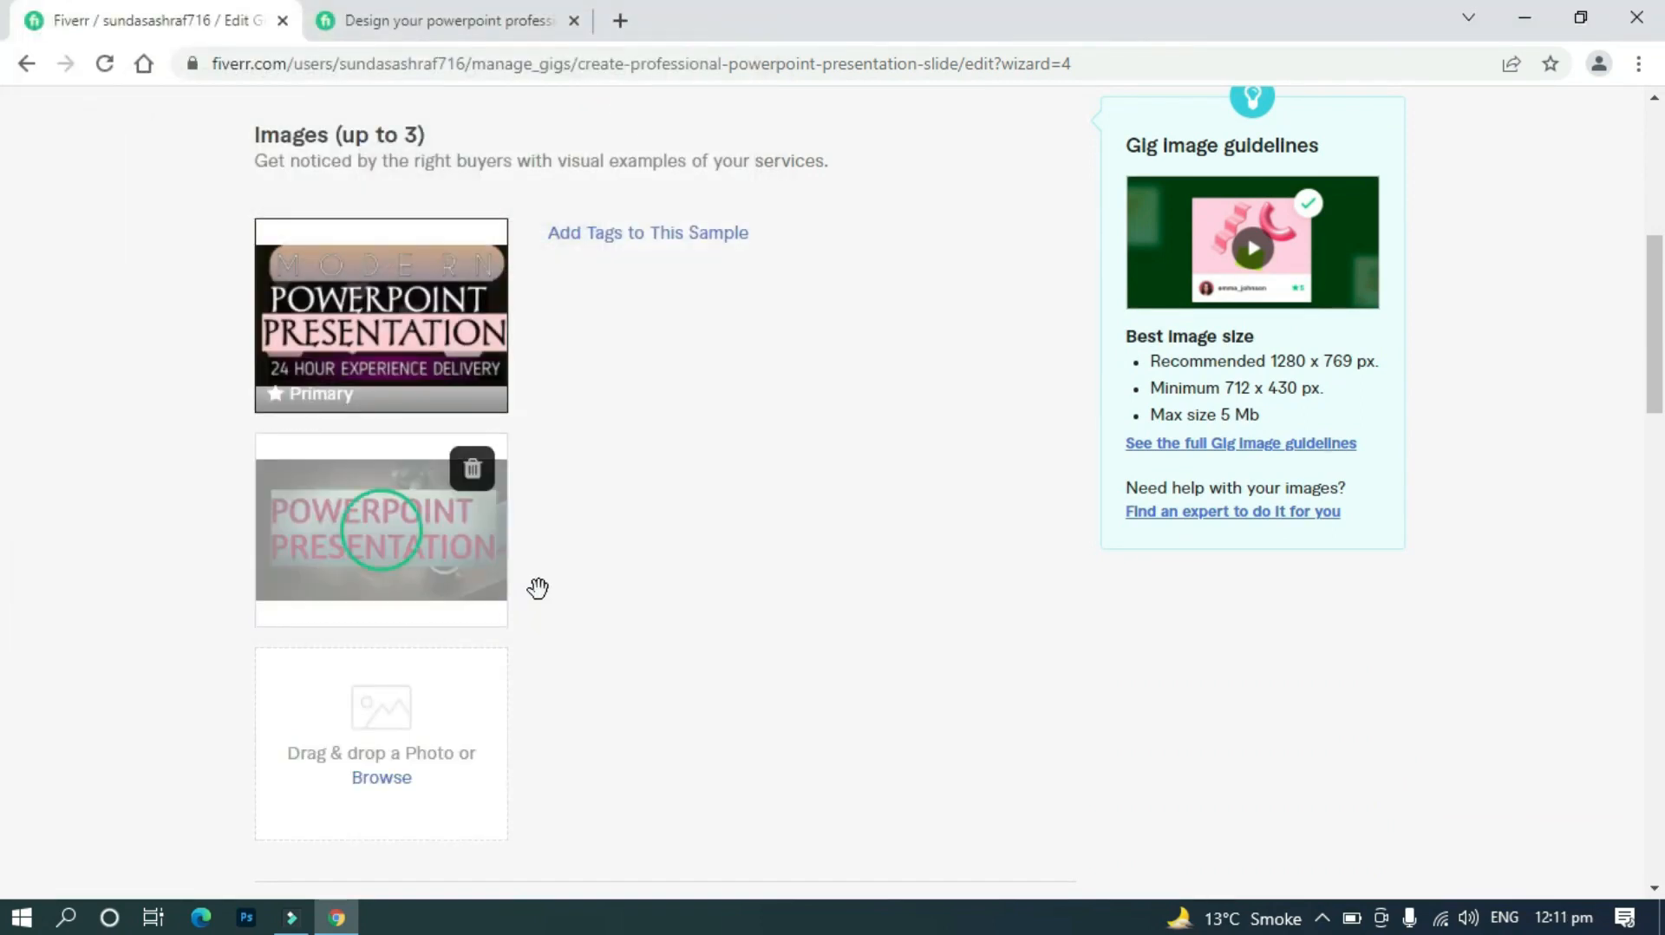
Upload the image 20220218_035943 as the third gig image and try to save the Gallery section
scroll(538, 588, "down", 4)
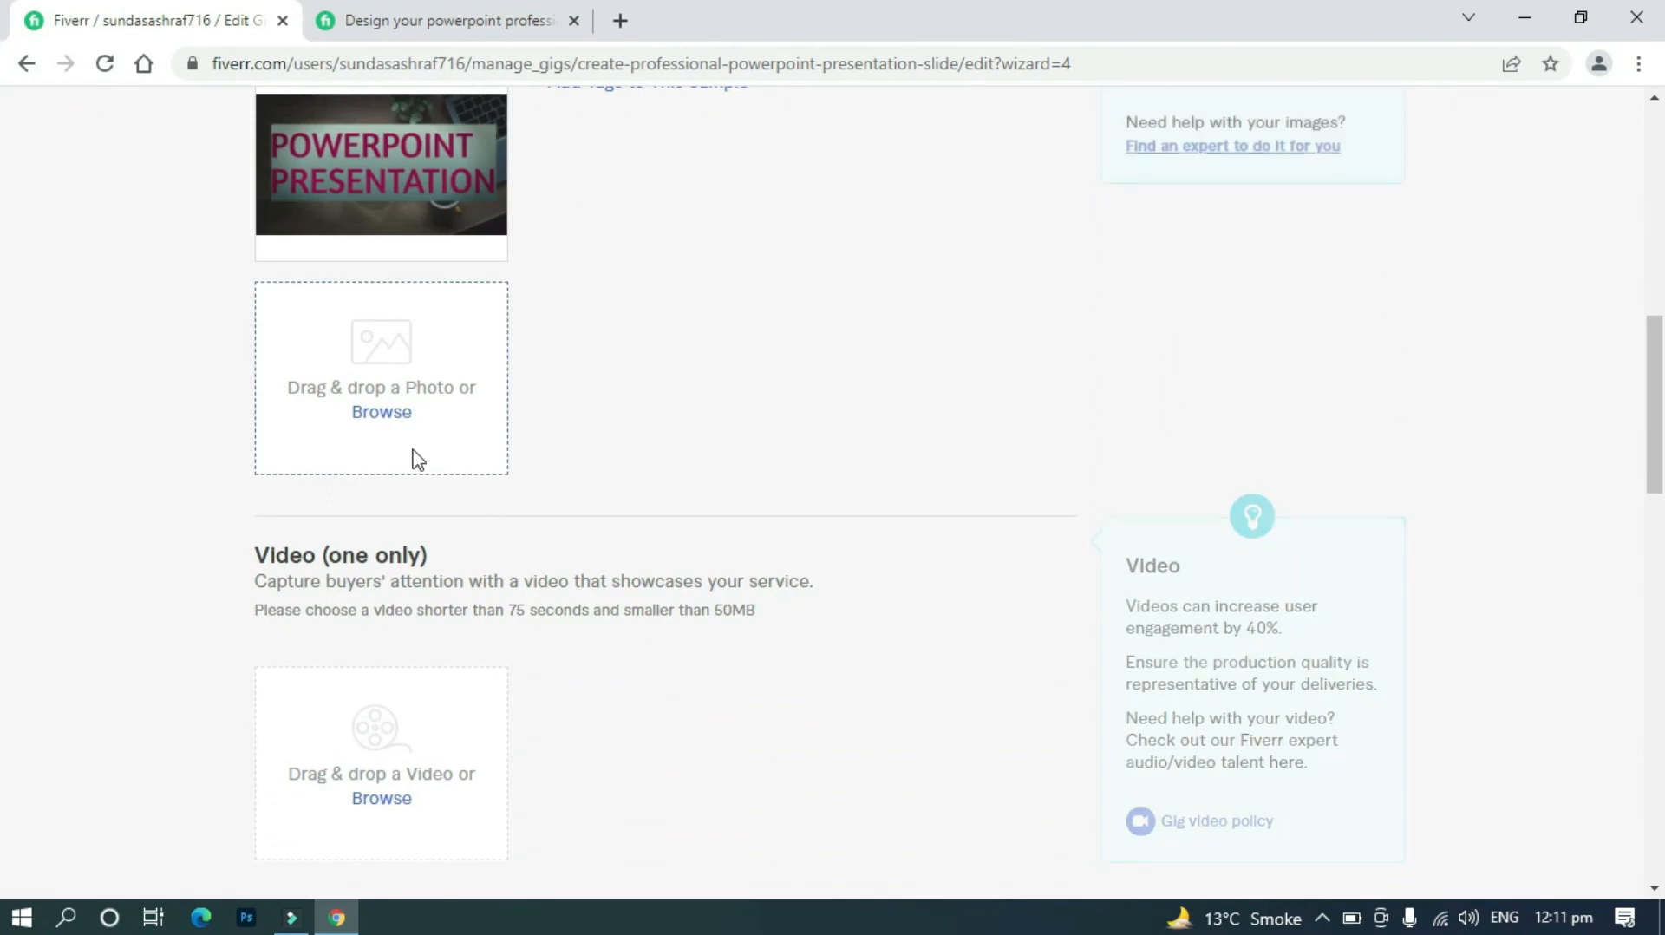
left_click(386, 415)
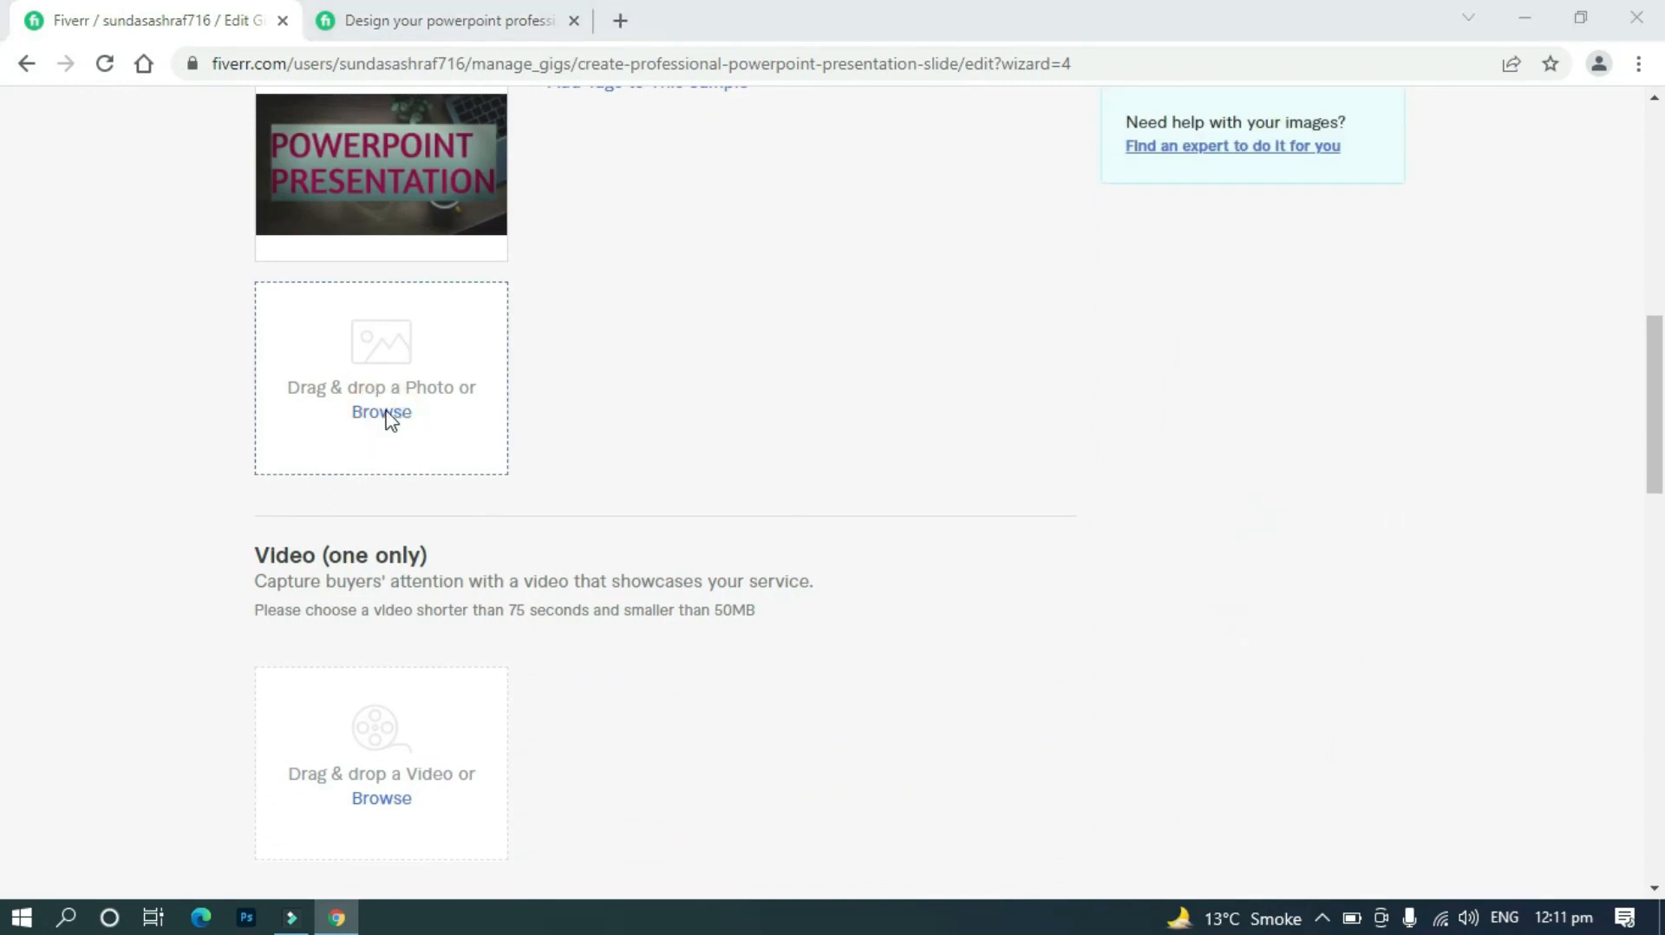
left_click(552, 247)
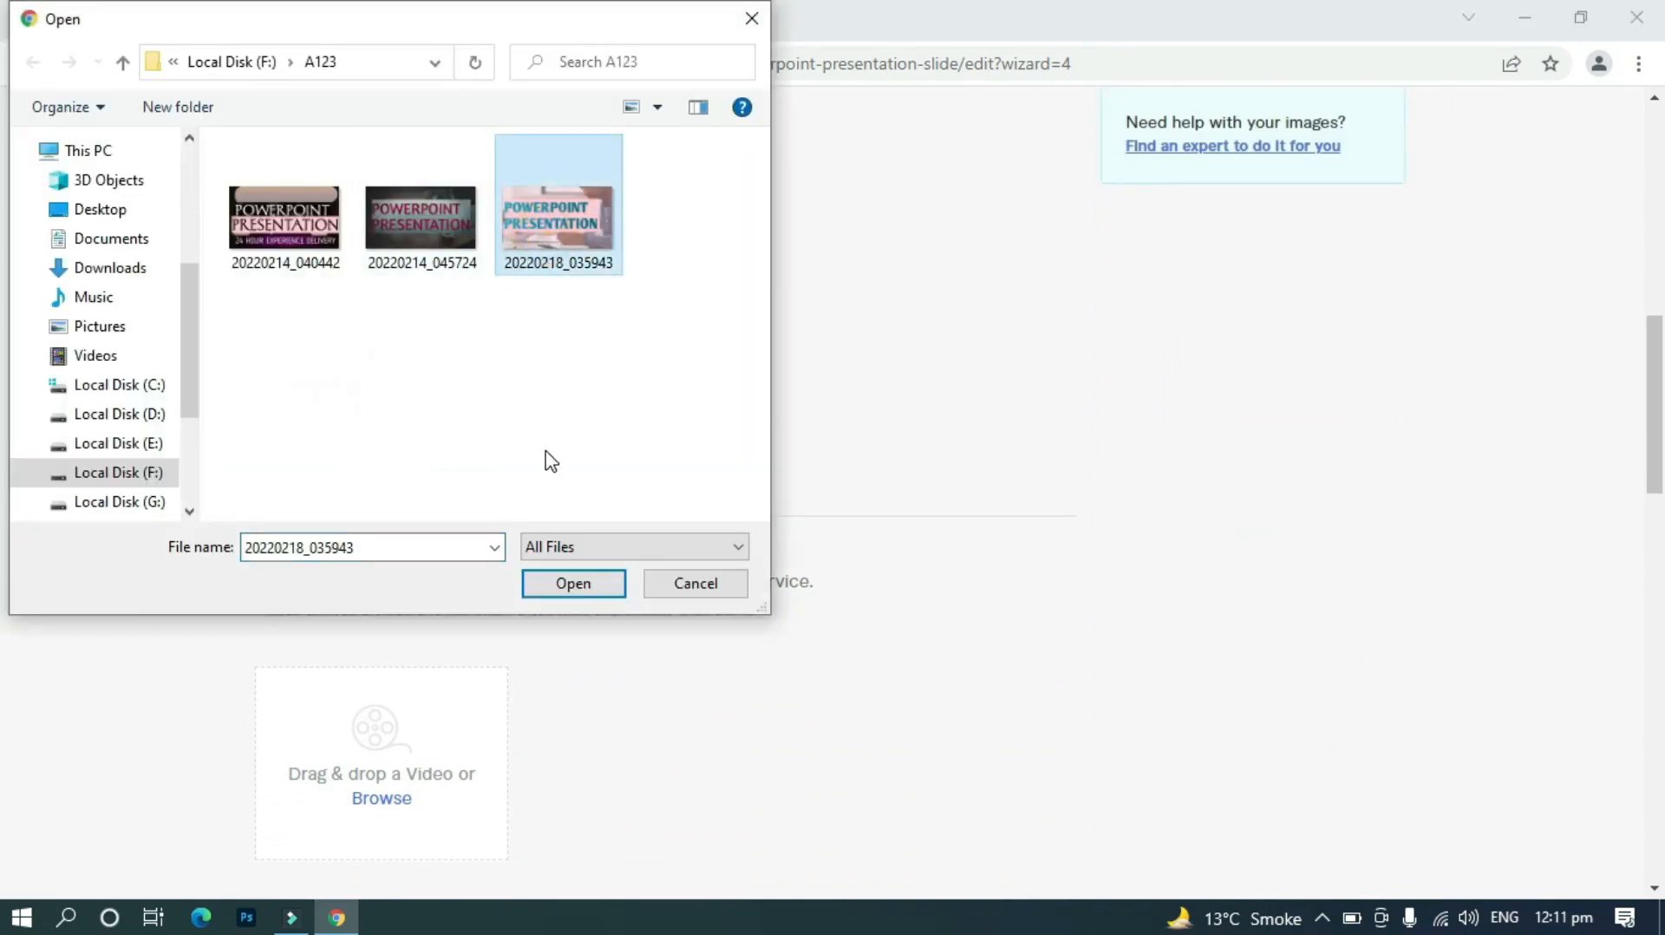
left_click(572, 583)
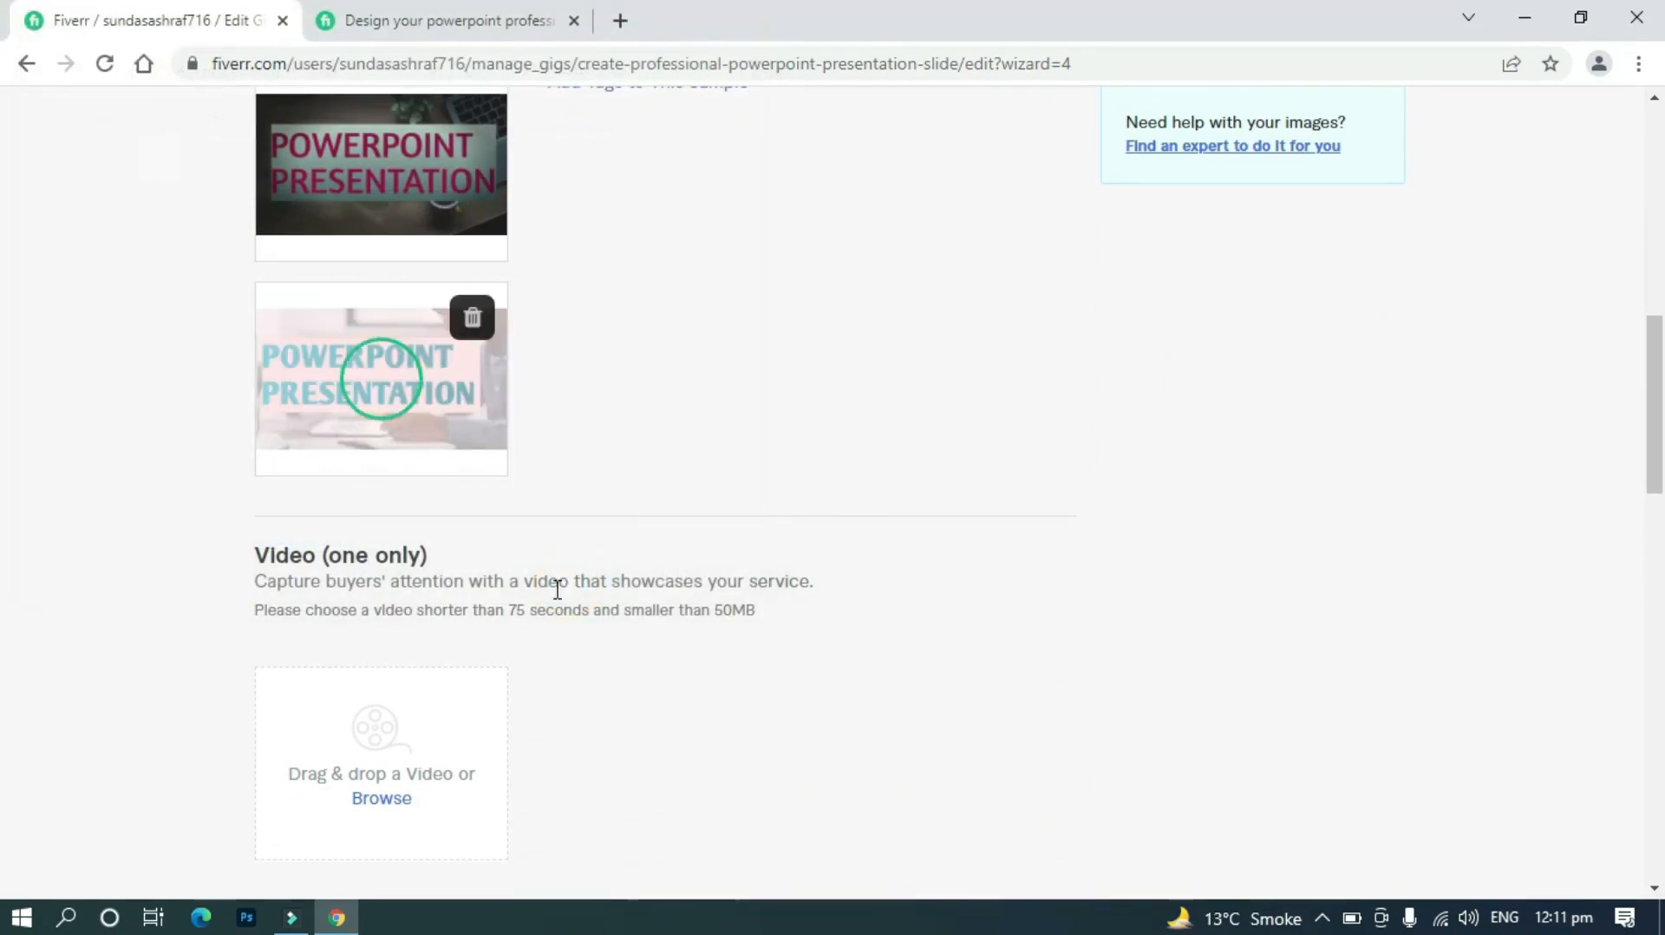
scroll(564, 706, "down", 12)
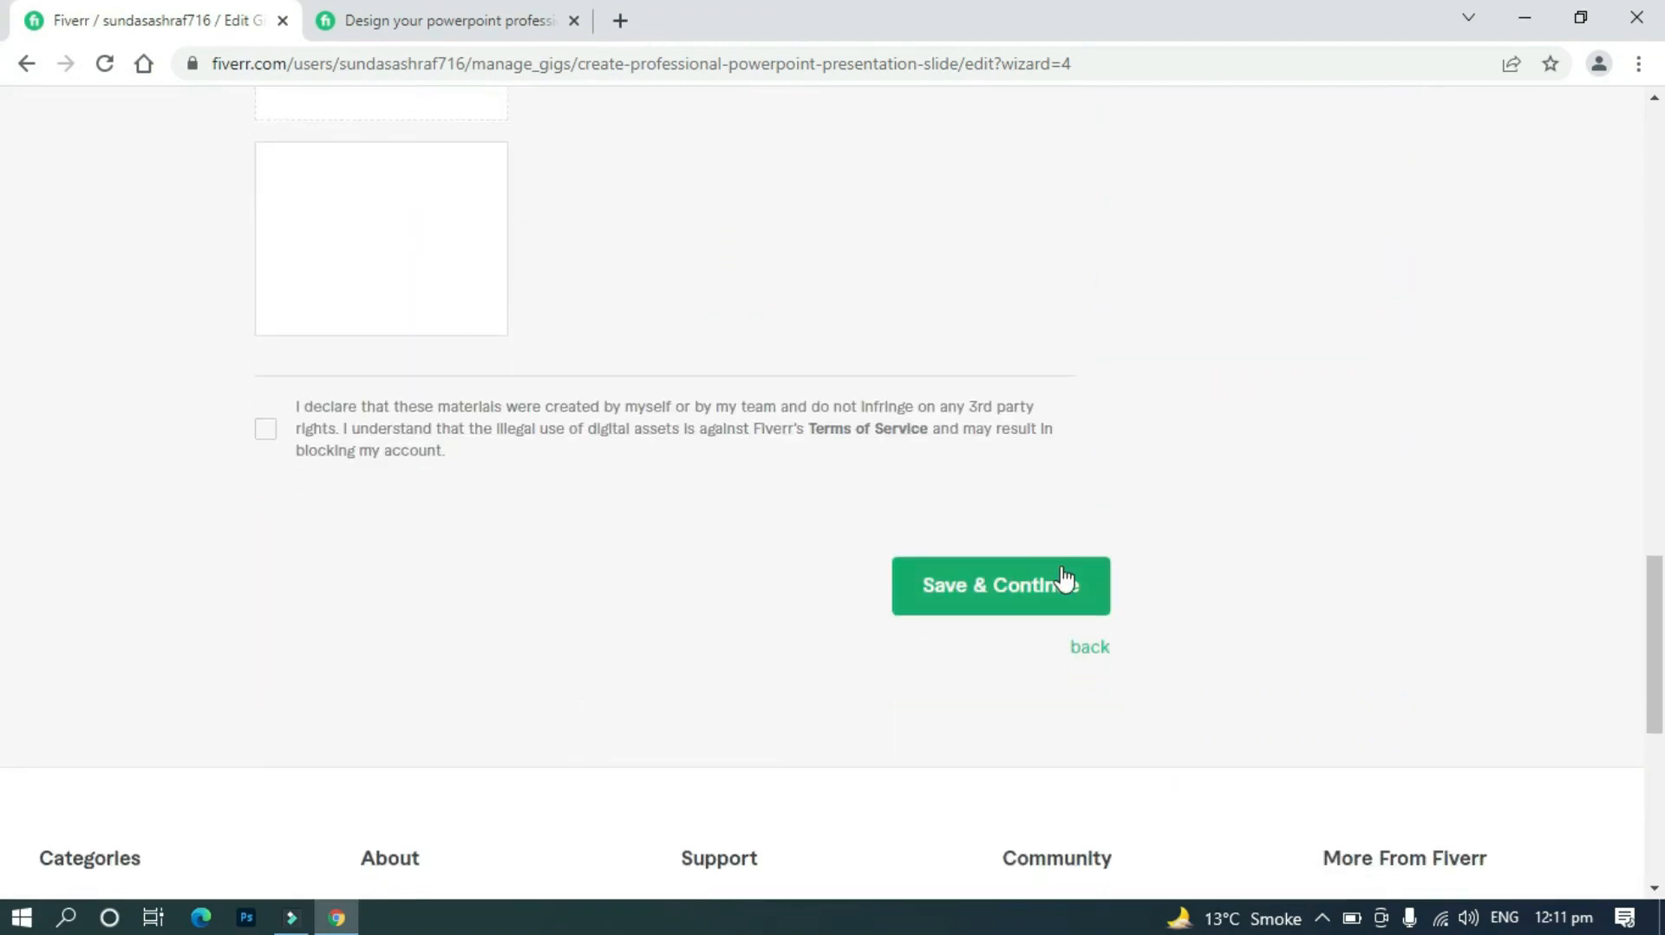
left_click(1025, 603)
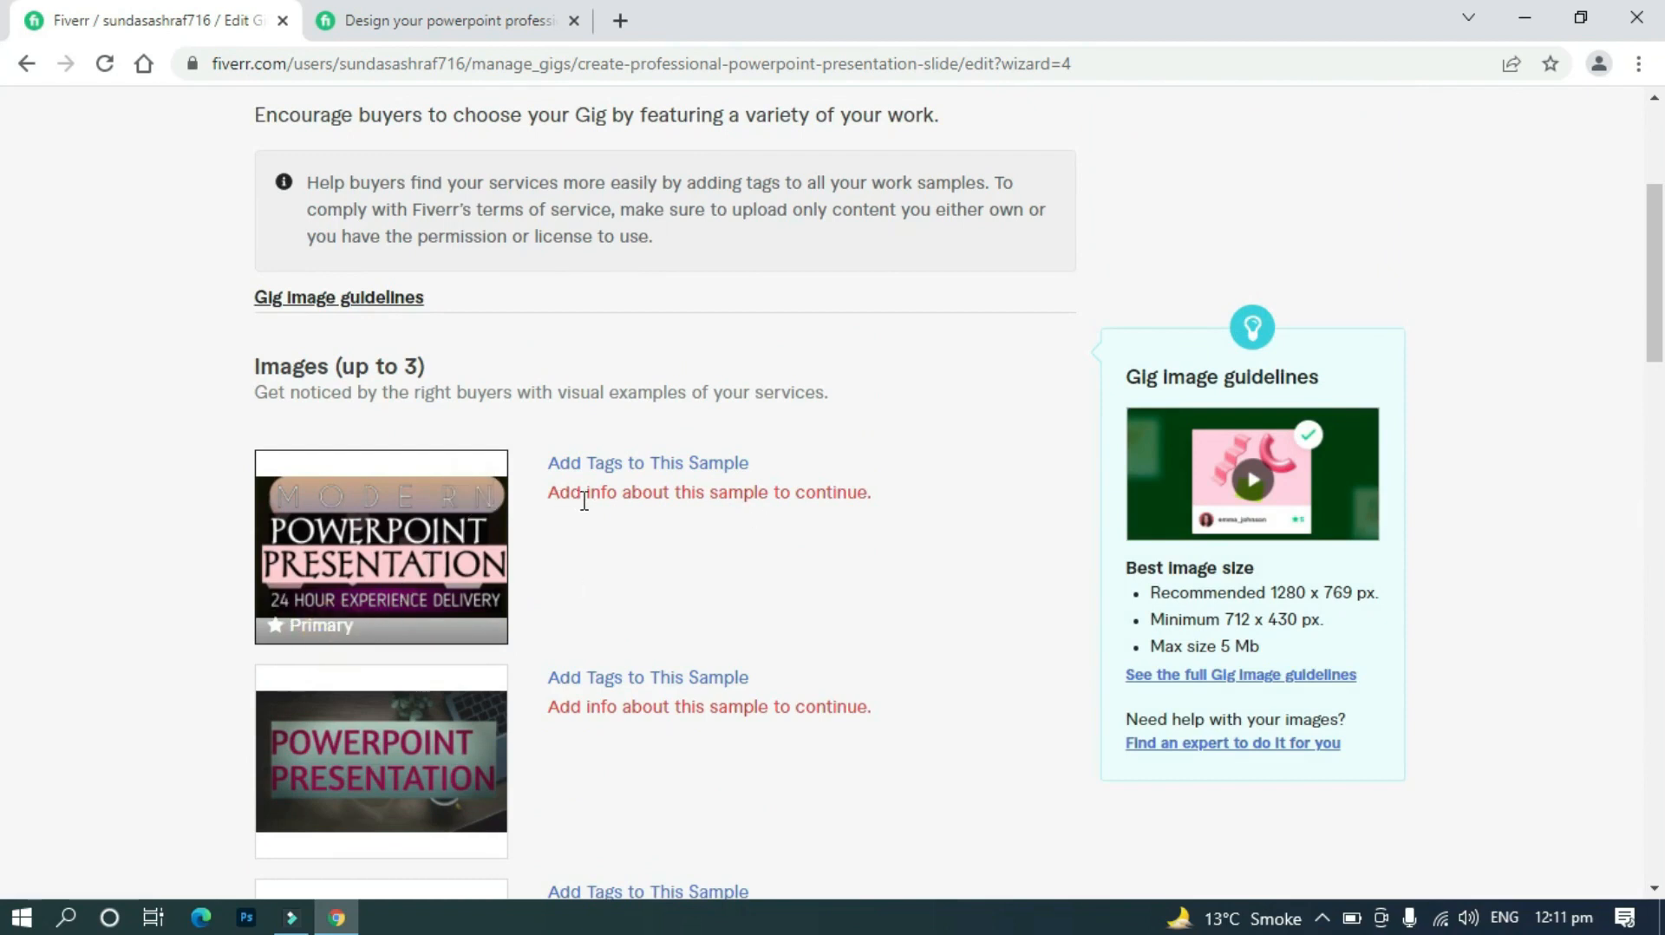
Start tagging the first gallery image, setting its purpose to Business proposal and adding the custom tag Presentation Slides
left_click(653, 464)
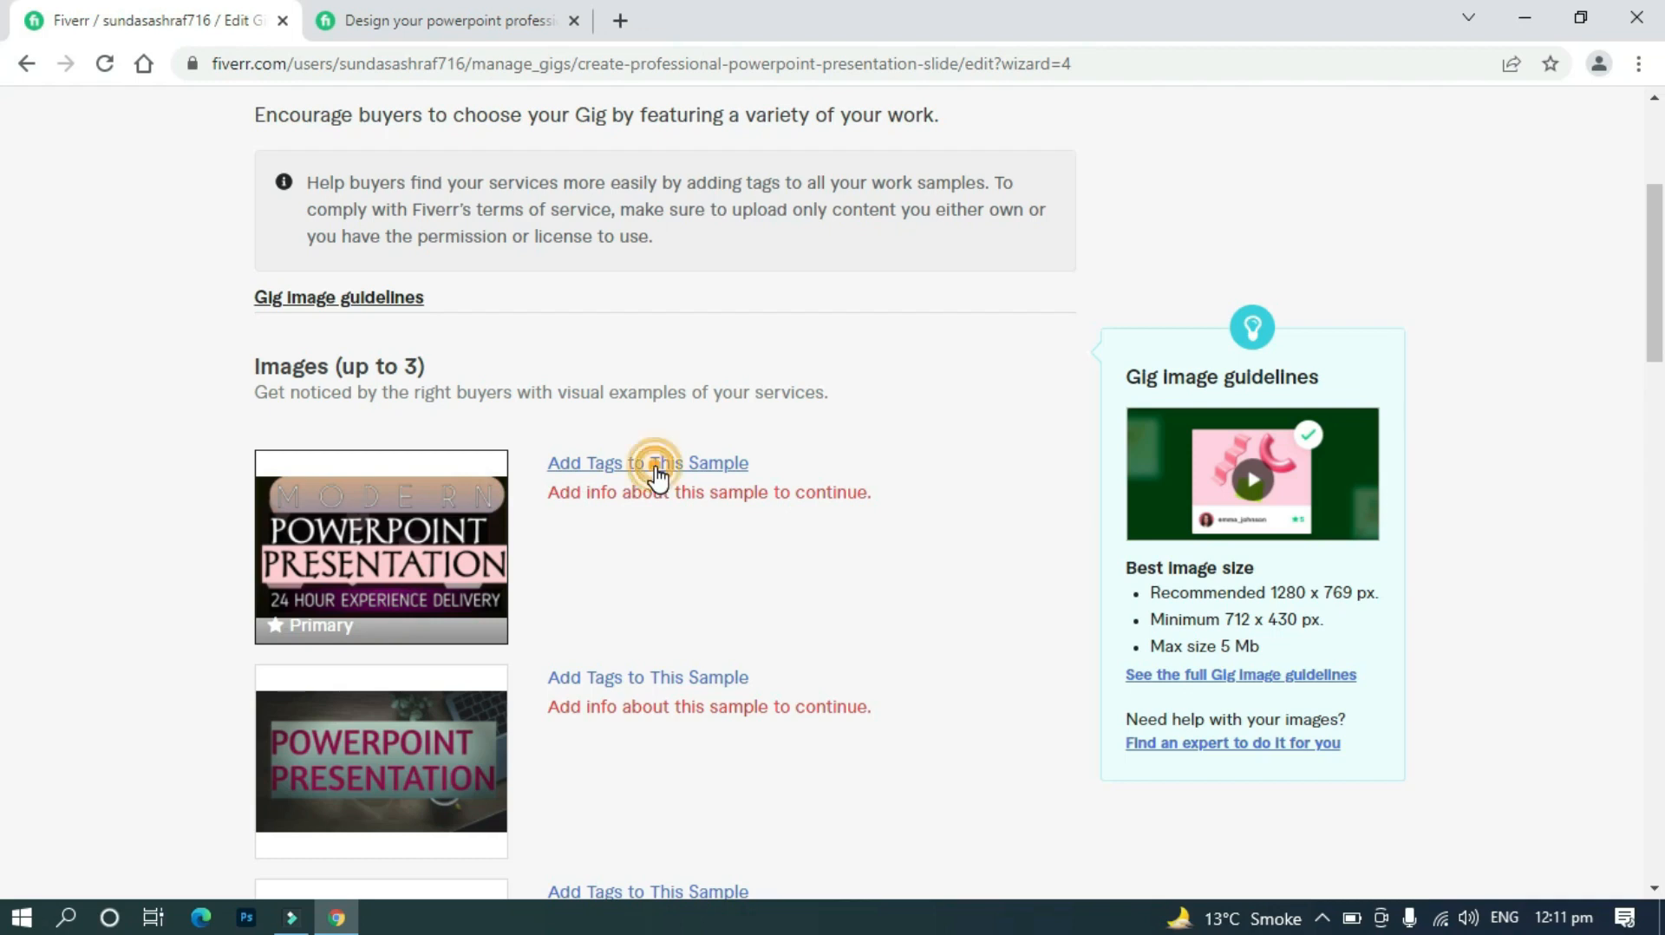
left_click(578, 604)
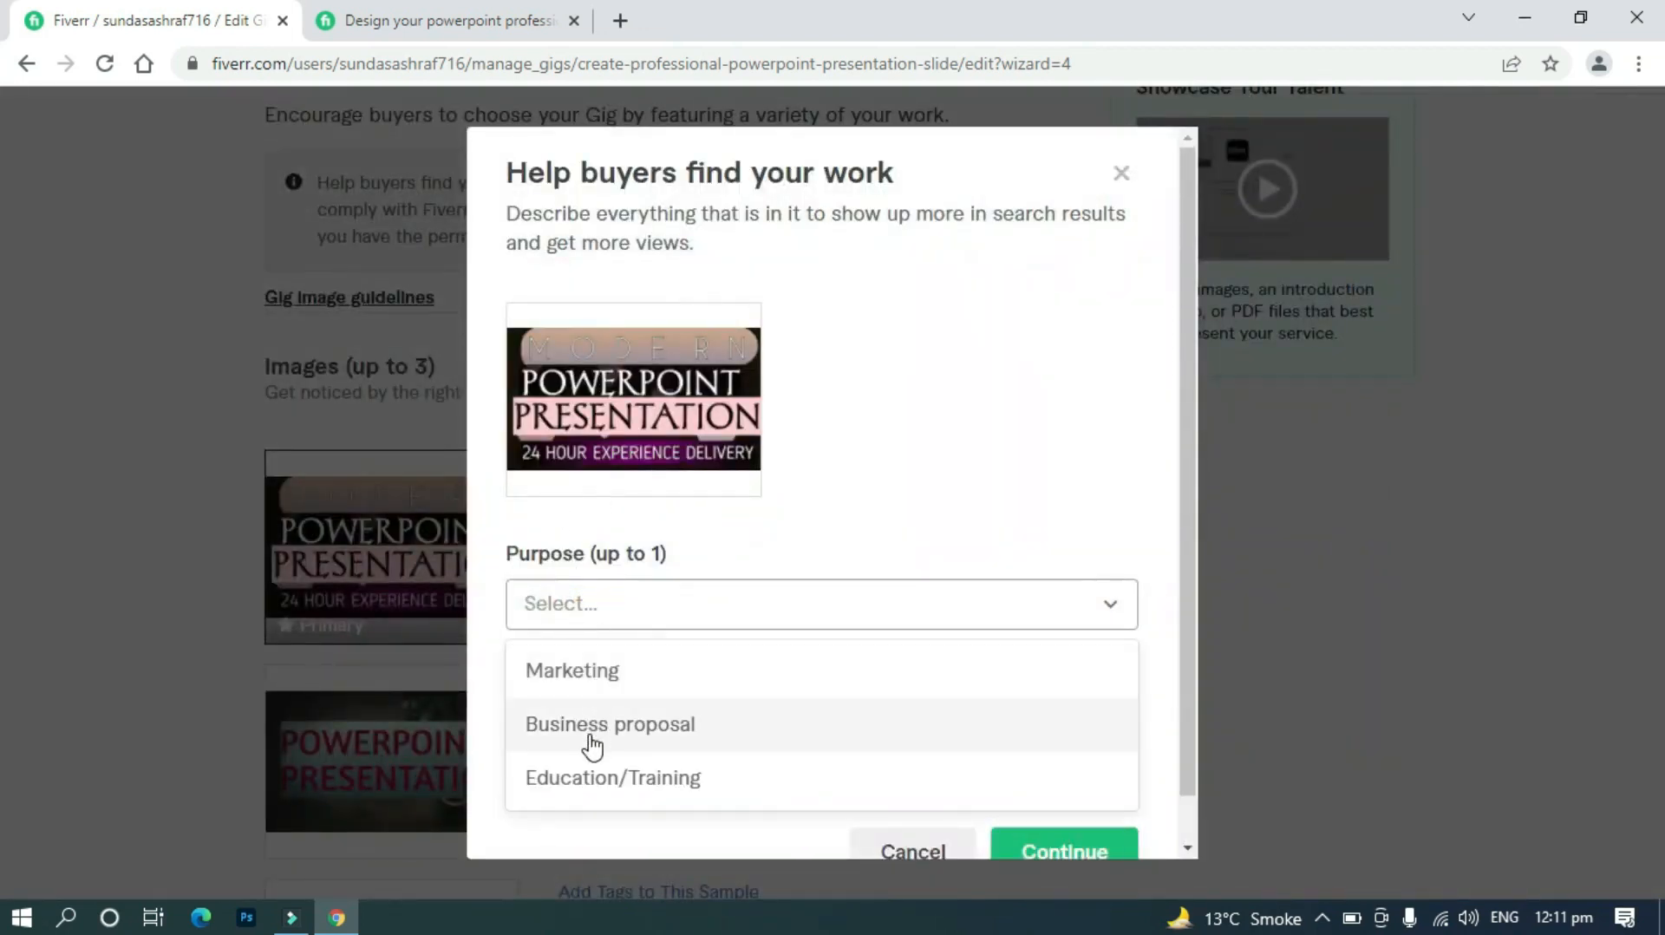
left_click(597, 732)
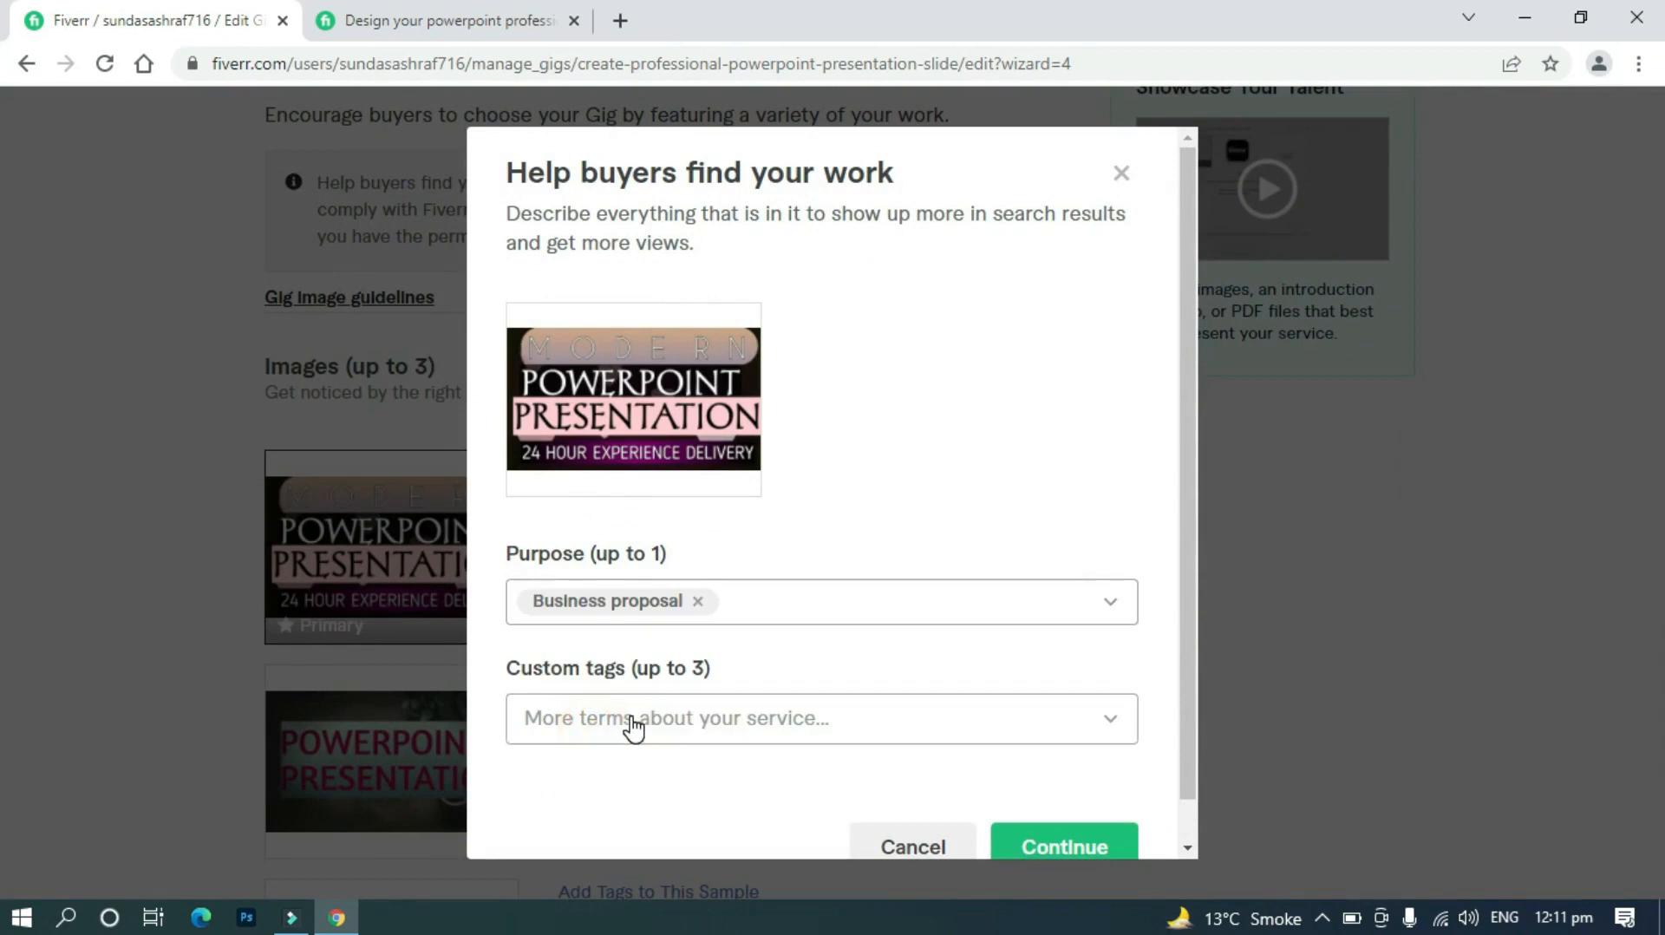
left_click(633, 727)
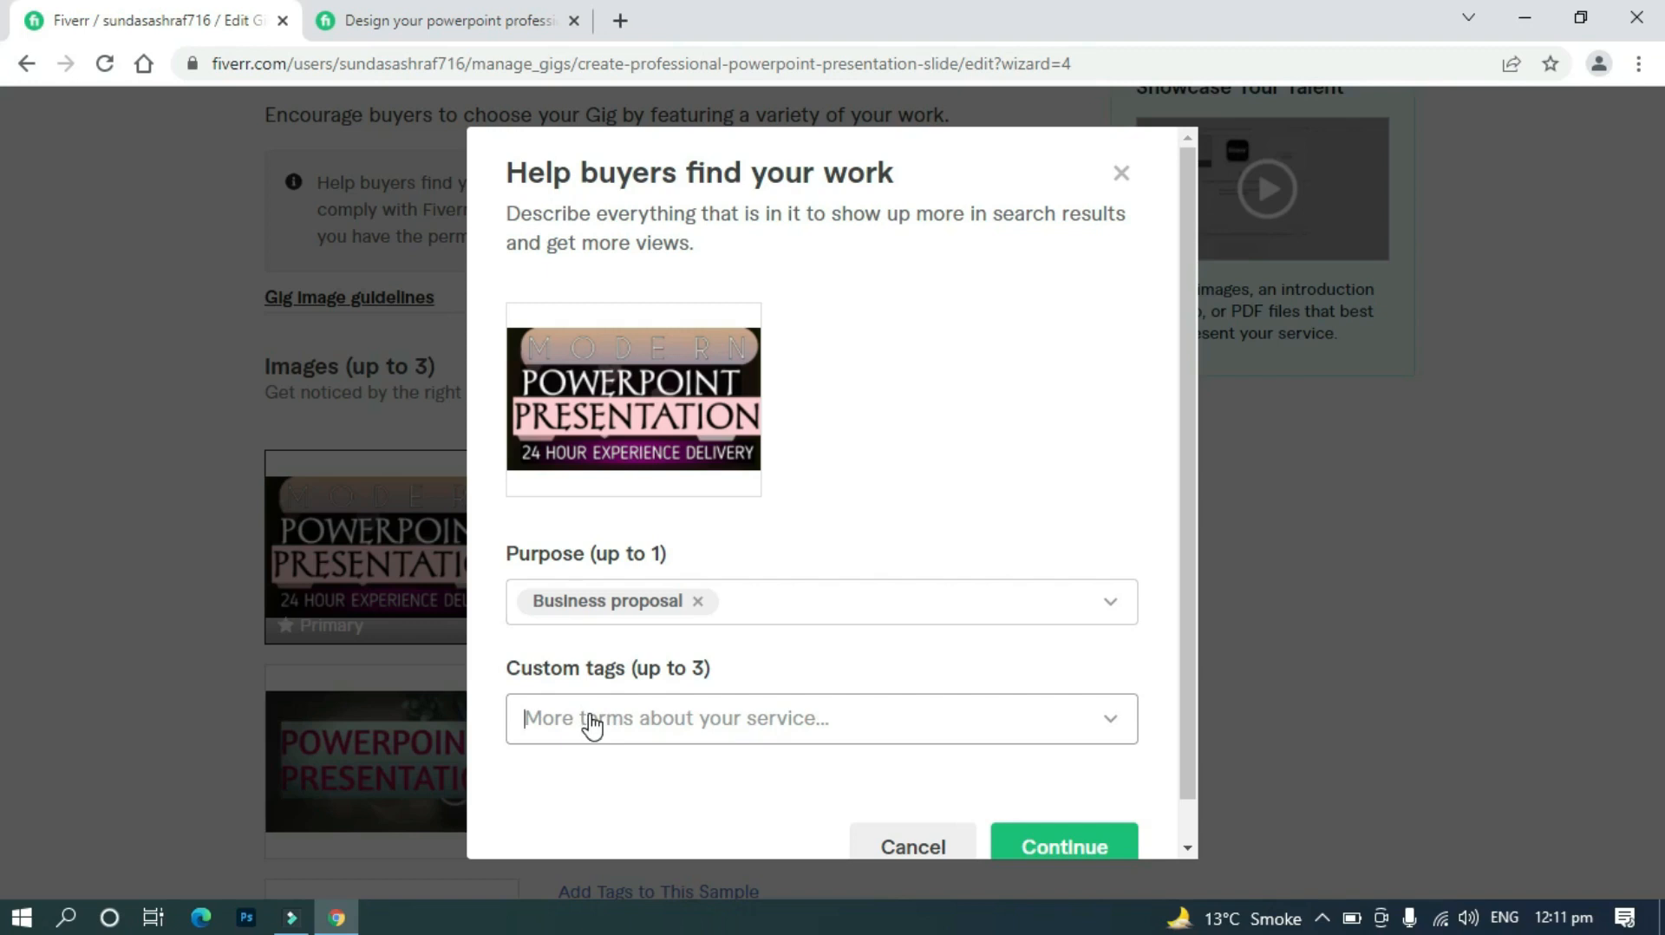
type("pre")
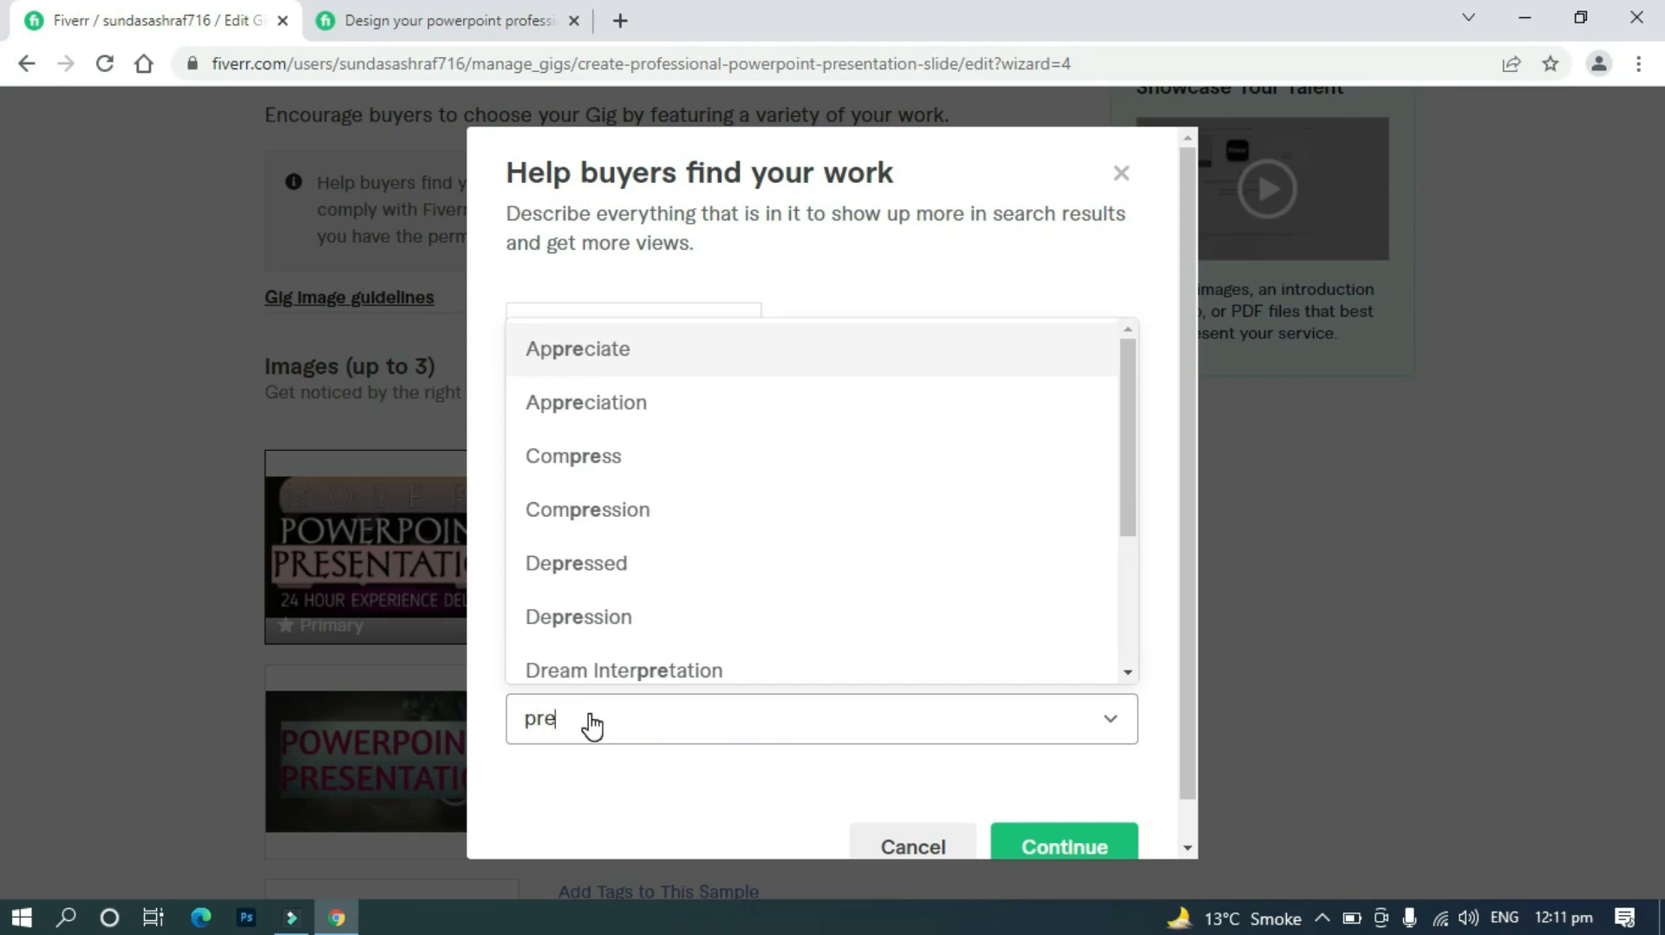
type("se")
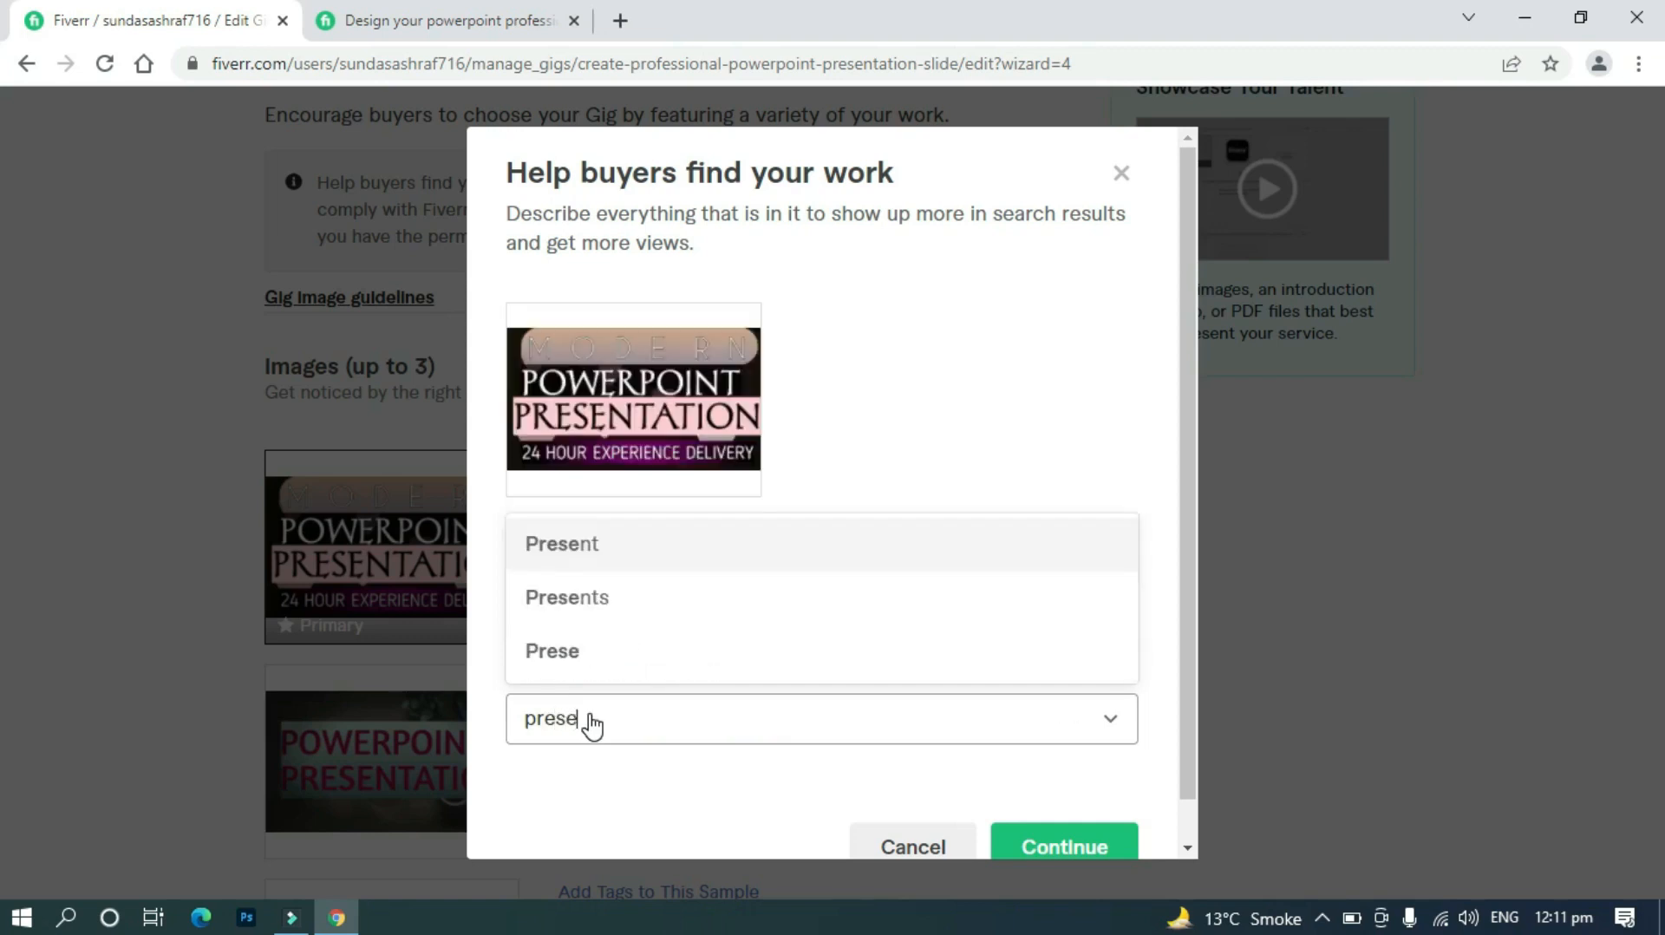
type("ntation")
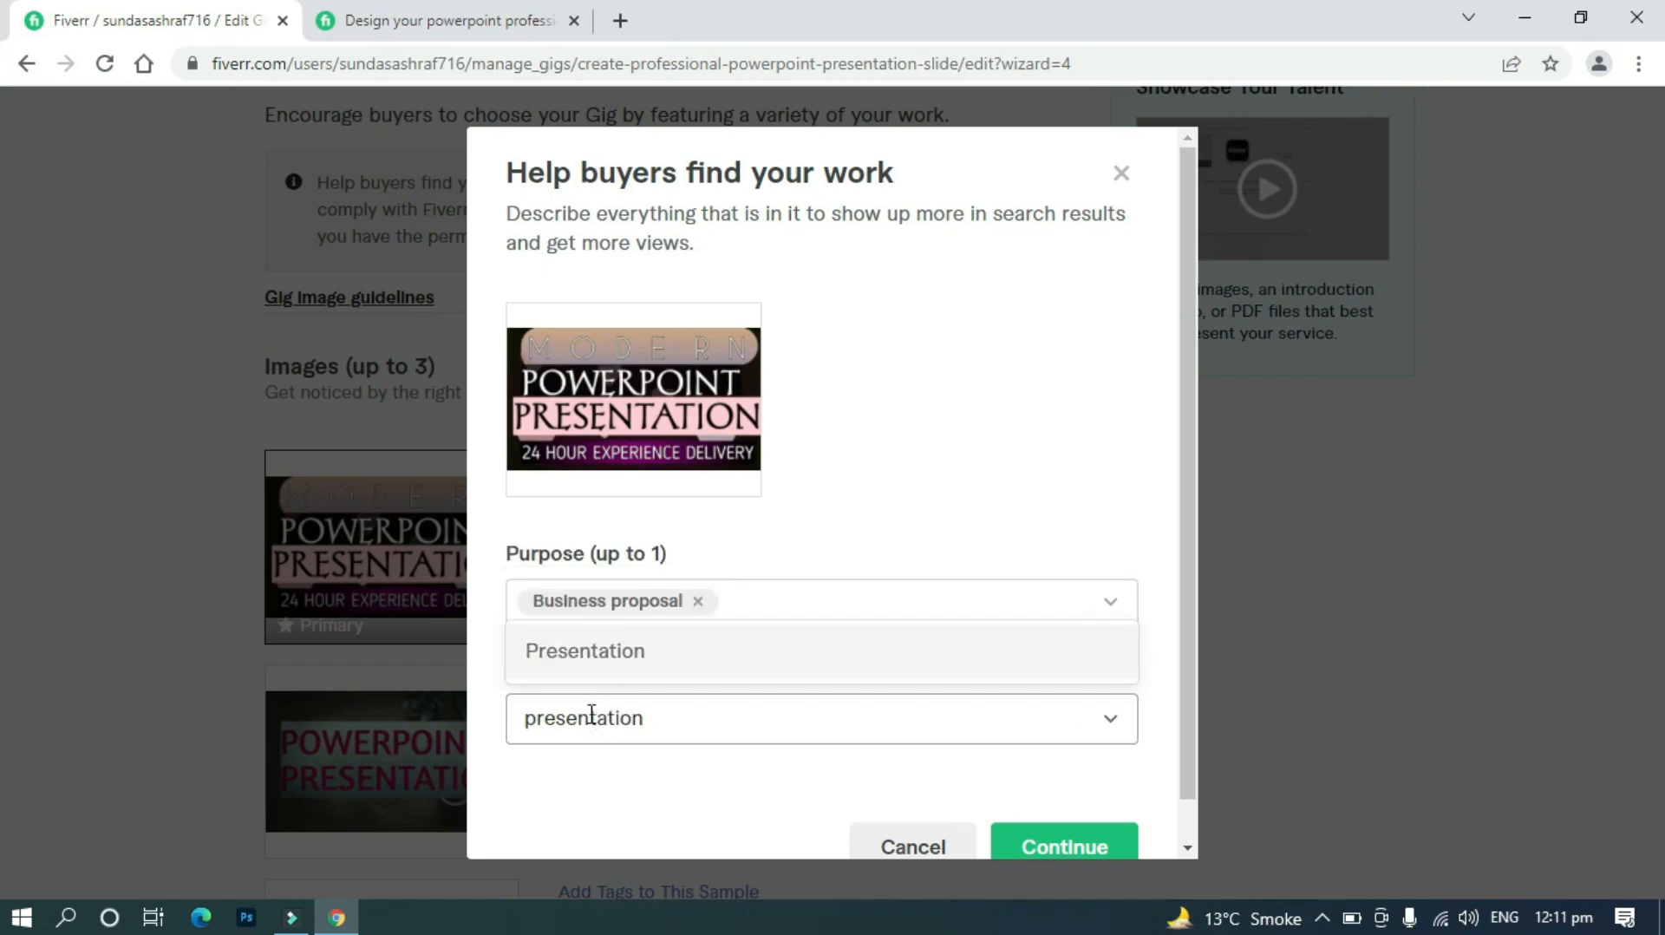
type(" slides")
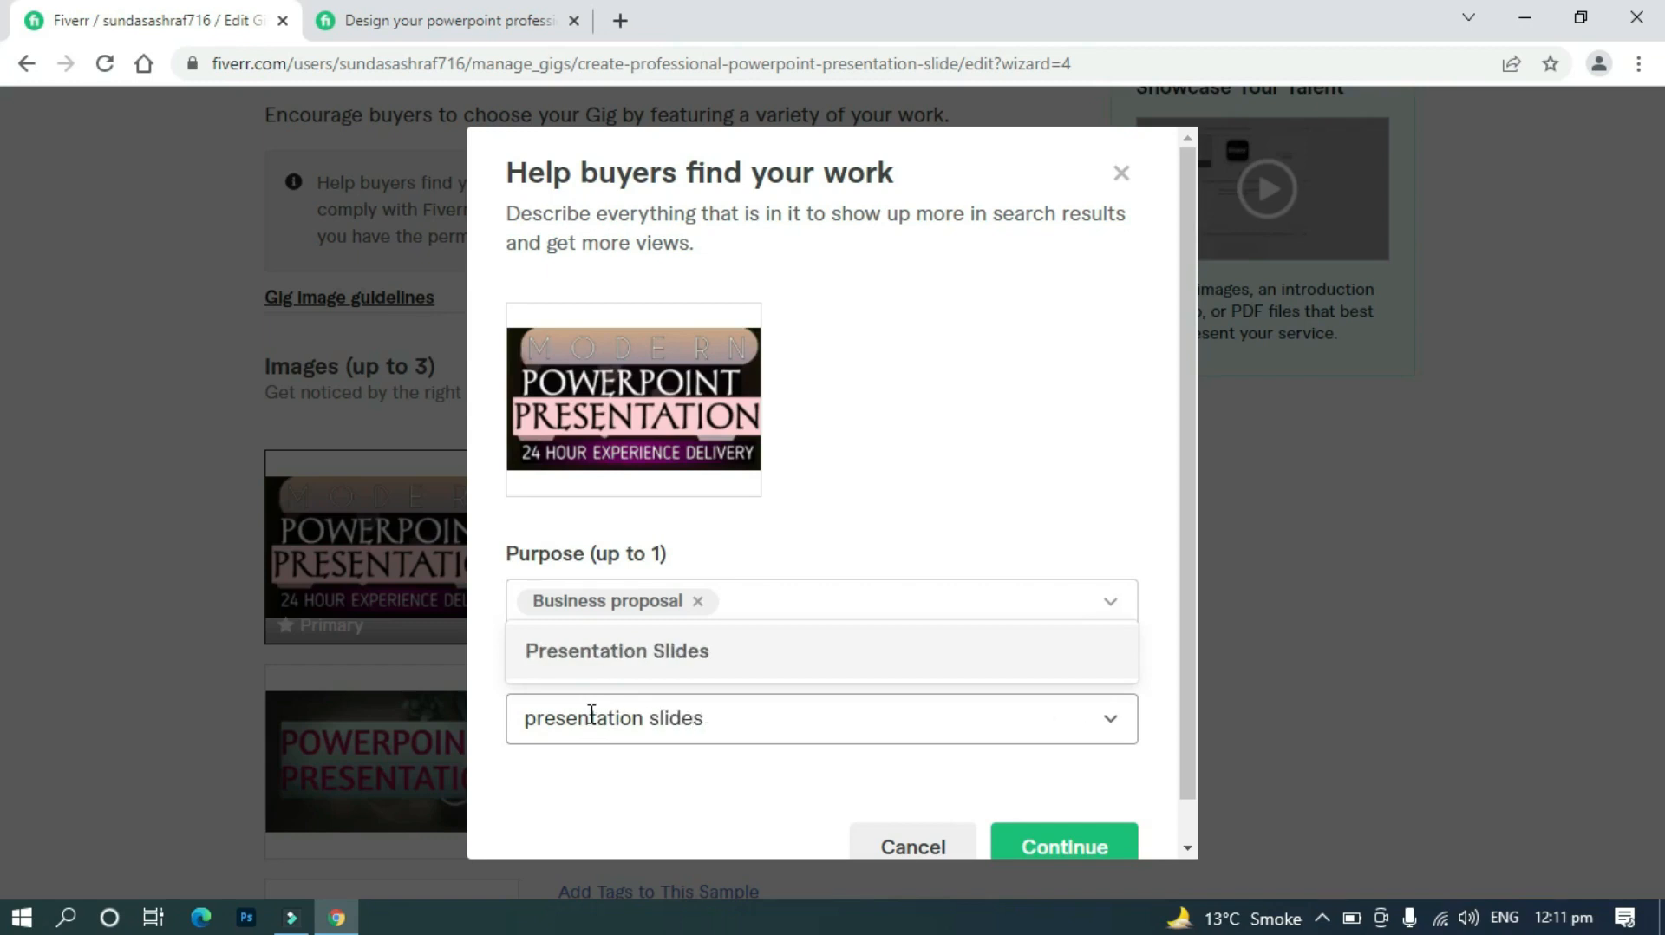
key("Return")
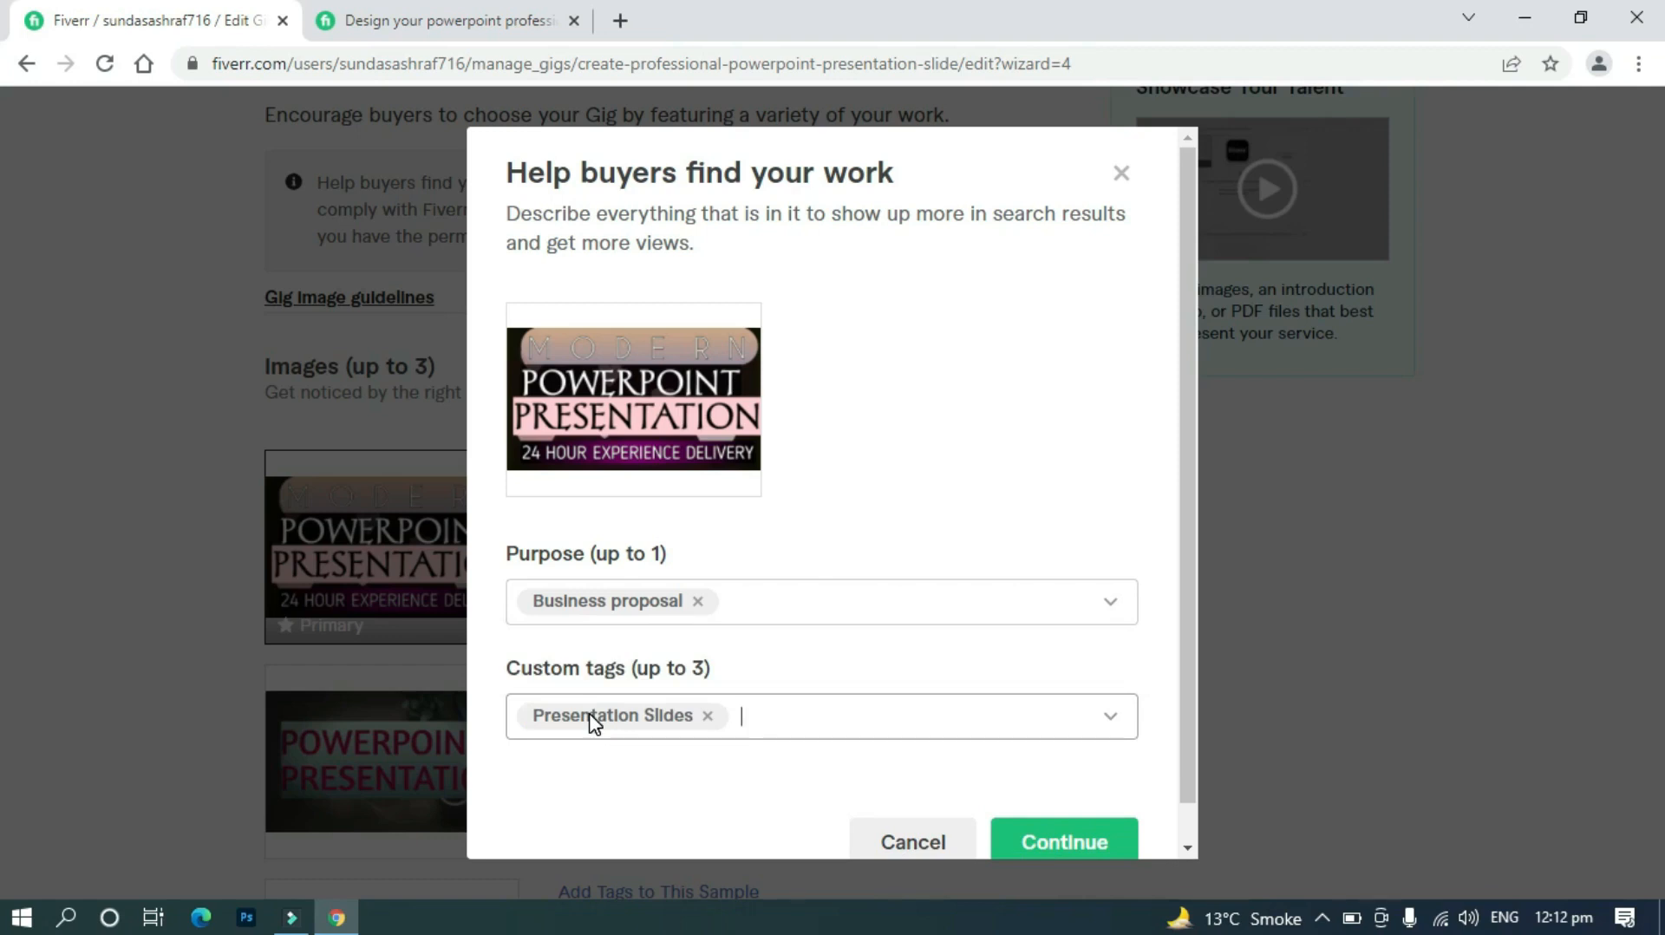
Add the custom tag Powerpoint to the first gallery image and save its tags
type("pw")
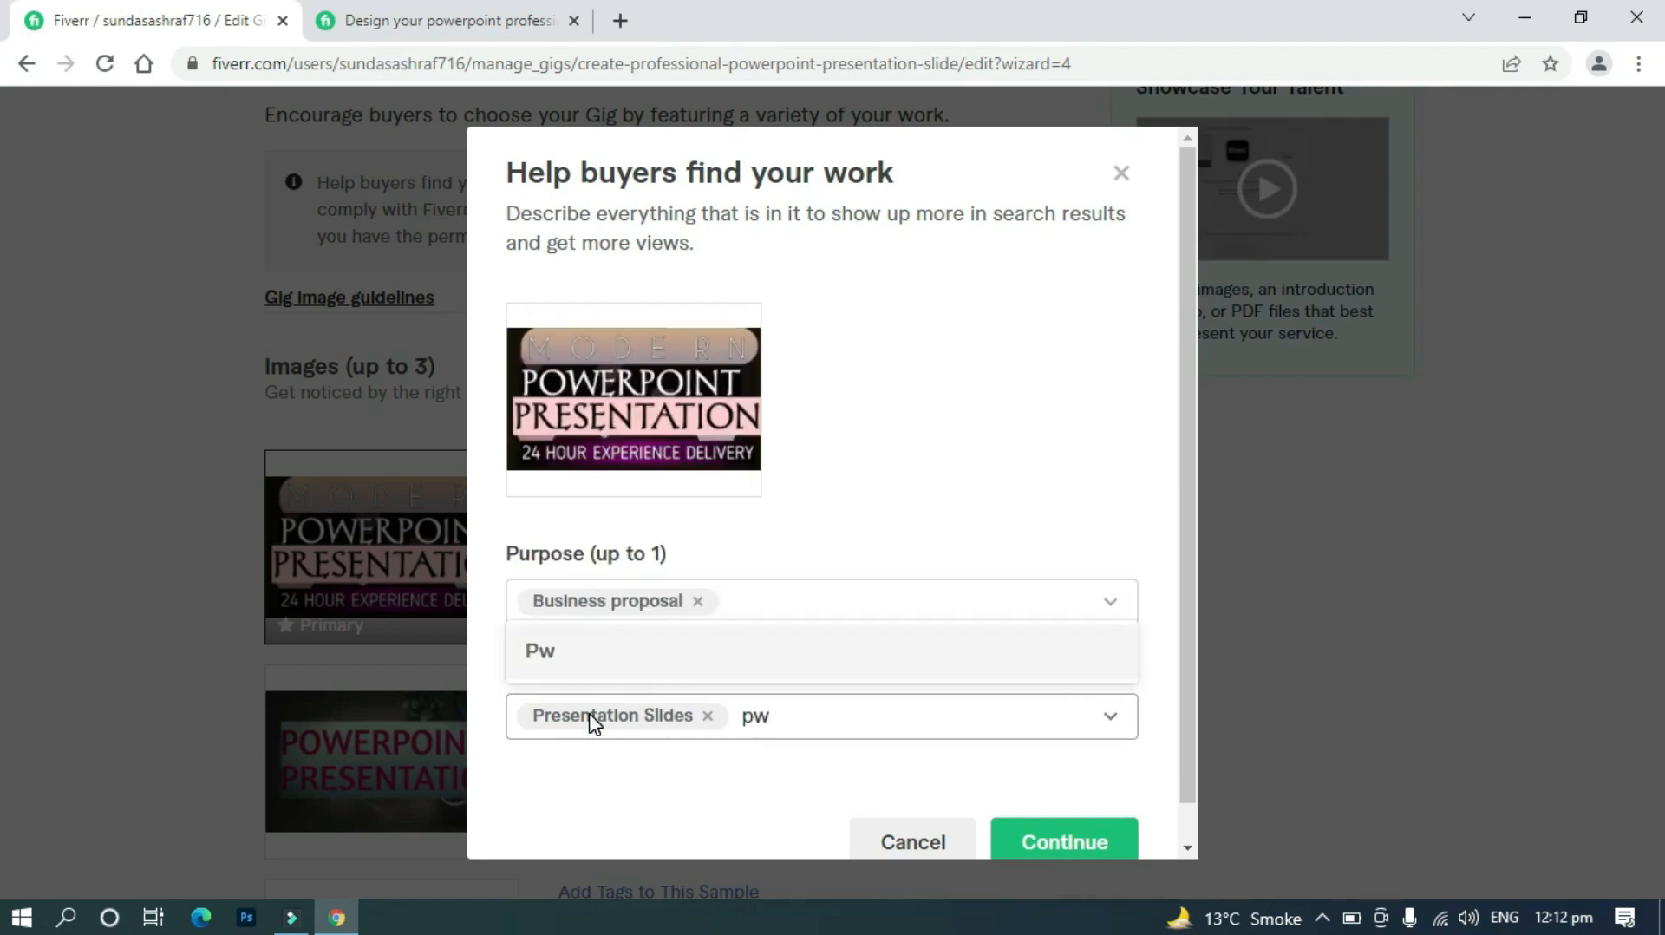
key("BackSpace")
type("ow")
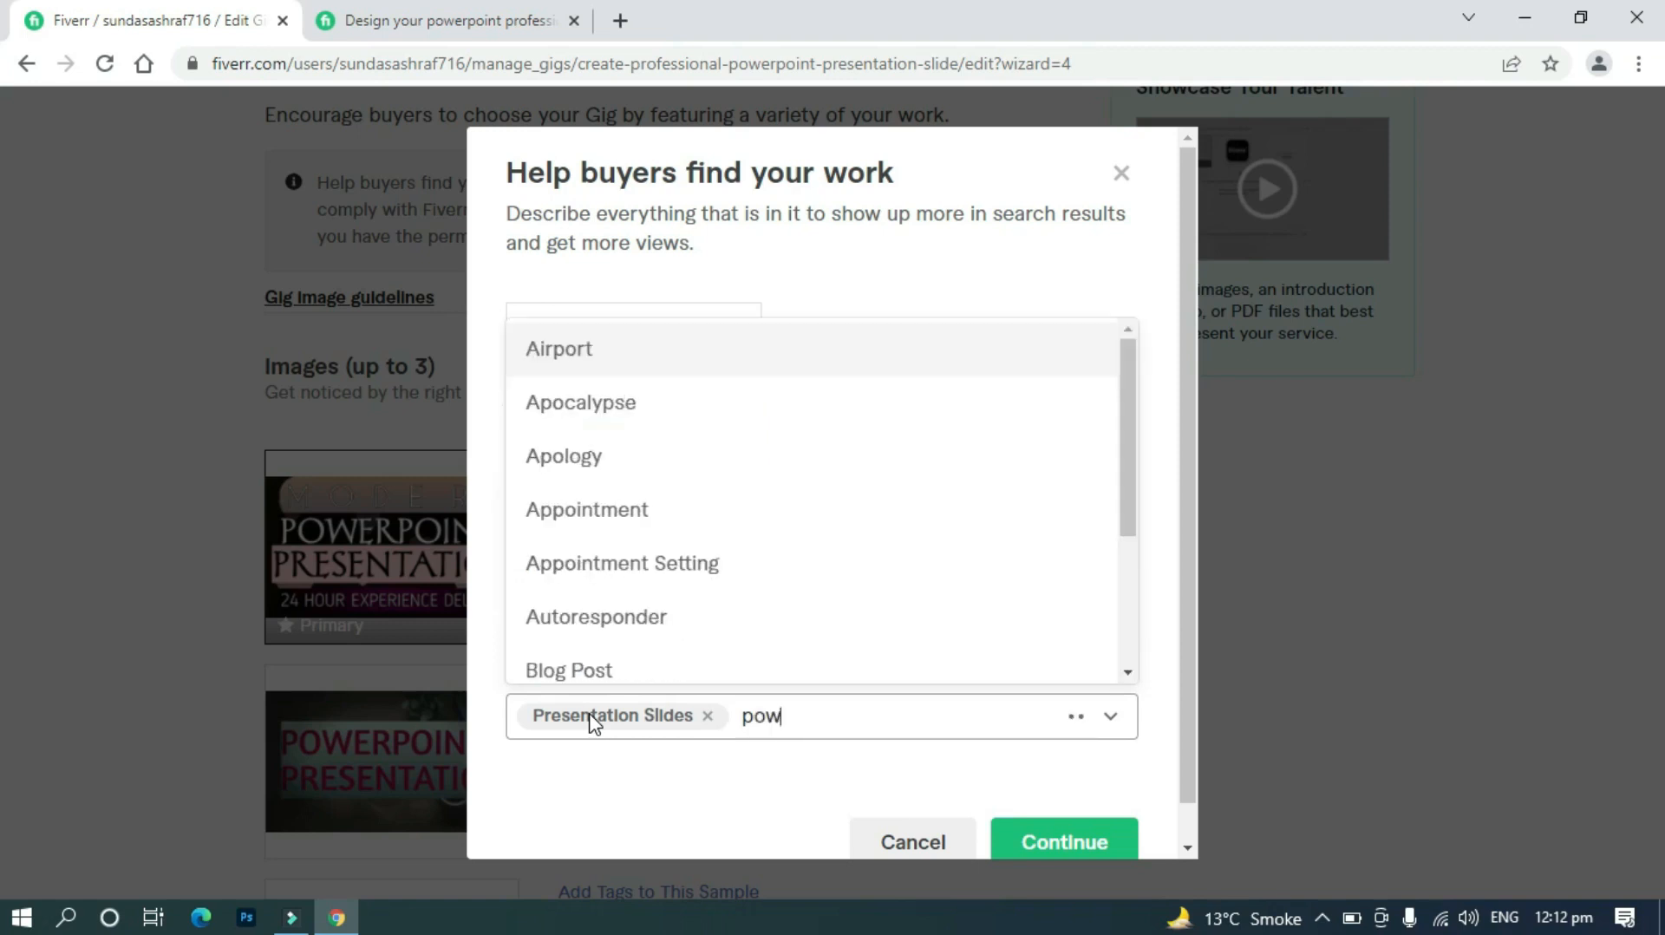
type("erpoint")
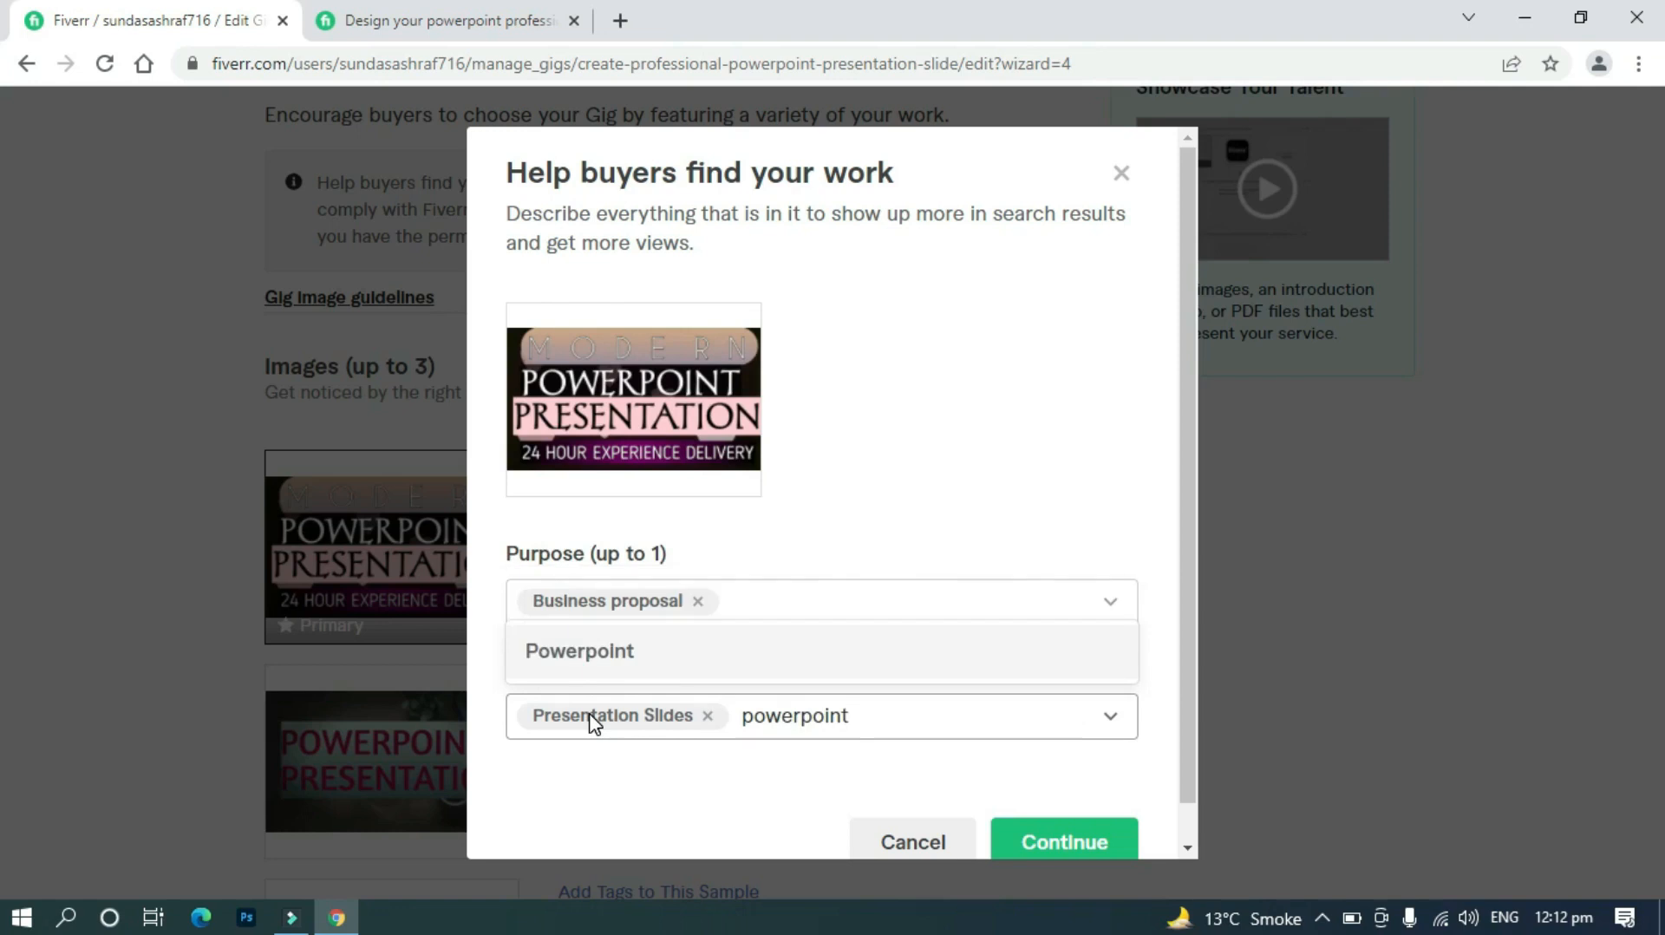
key("Return")
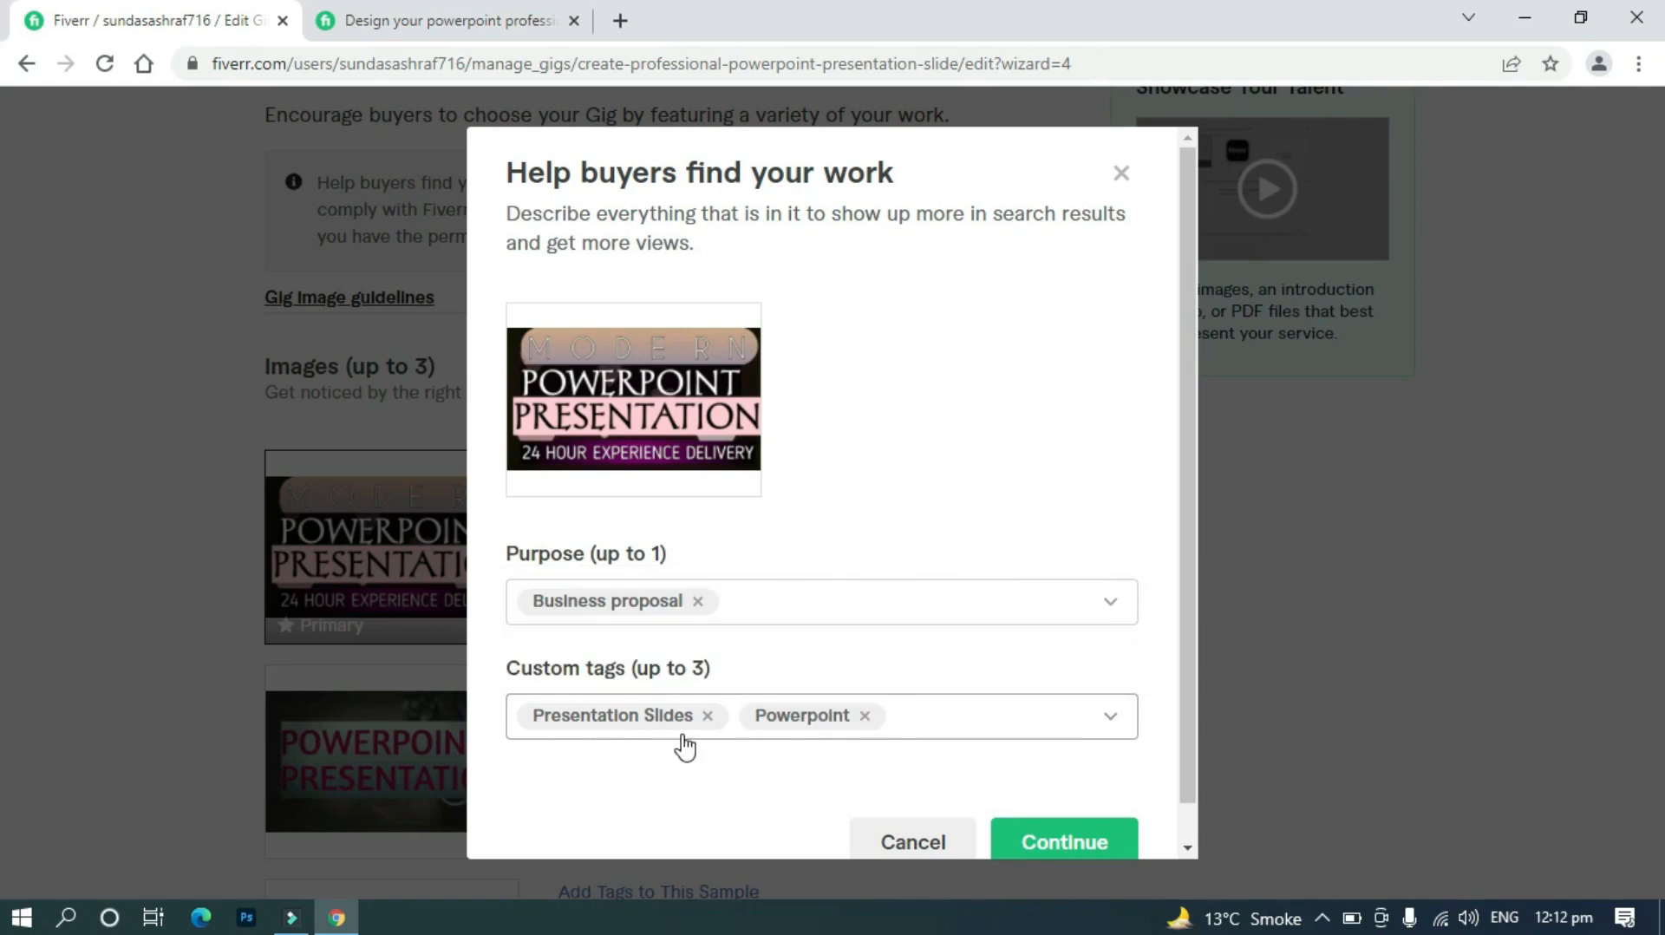
left_click(1053, 838)
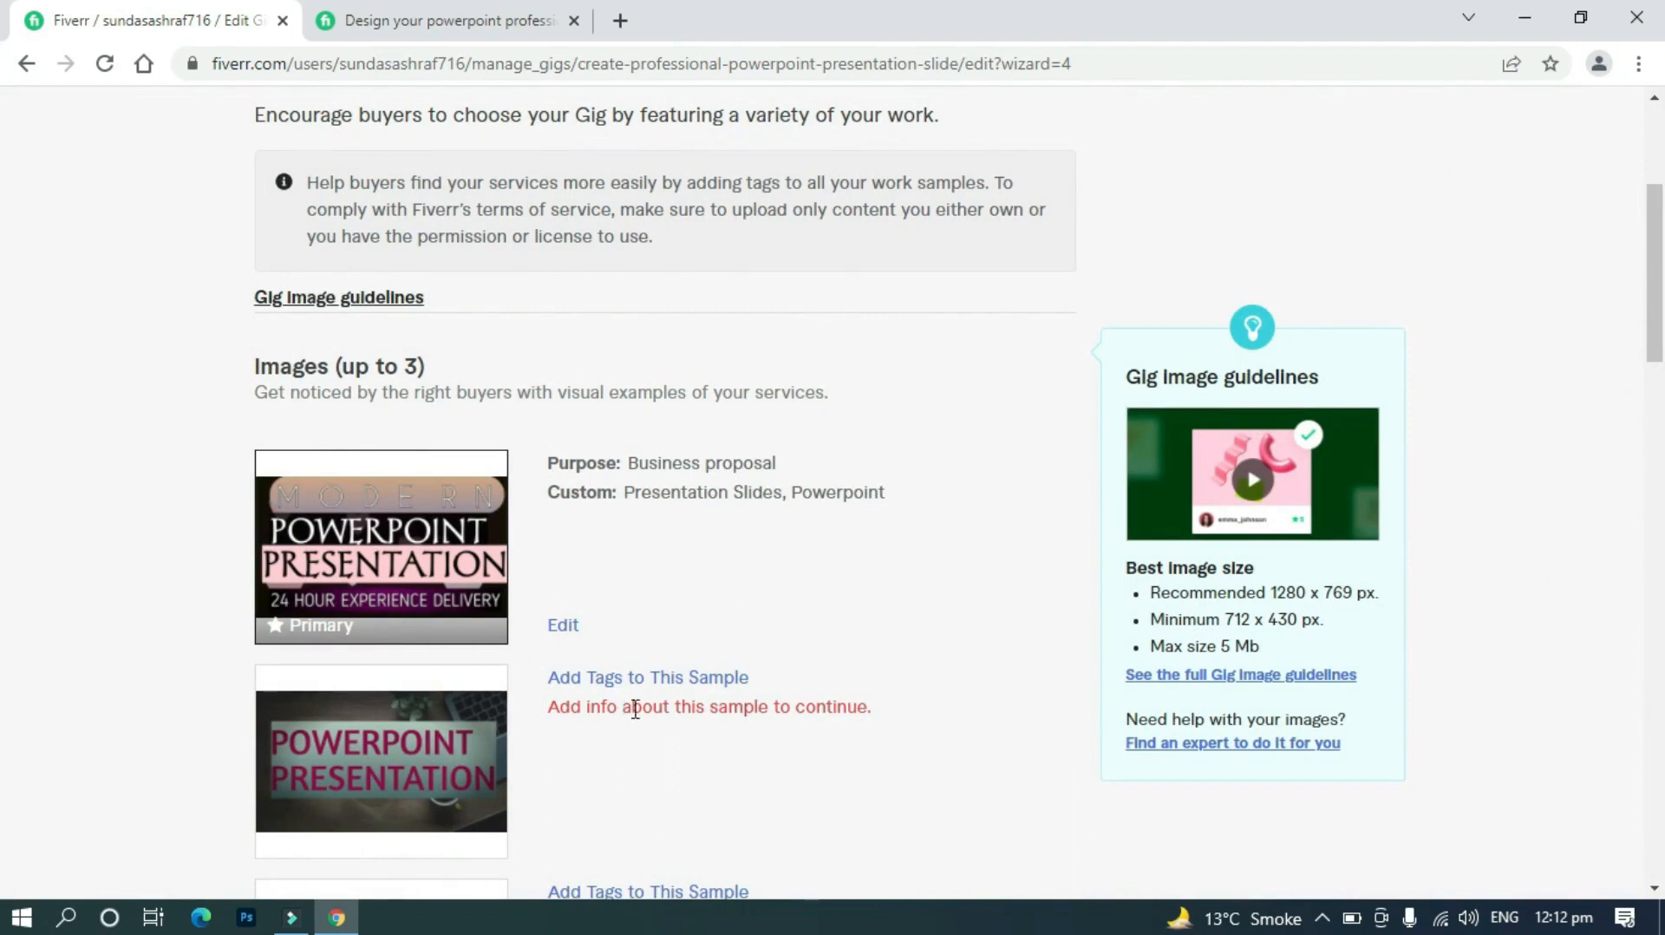
Set the second gallery image's purpose to Education/Training and add the custom tag Powerpoint
left_click(642, 679)
left_click(655, 605)
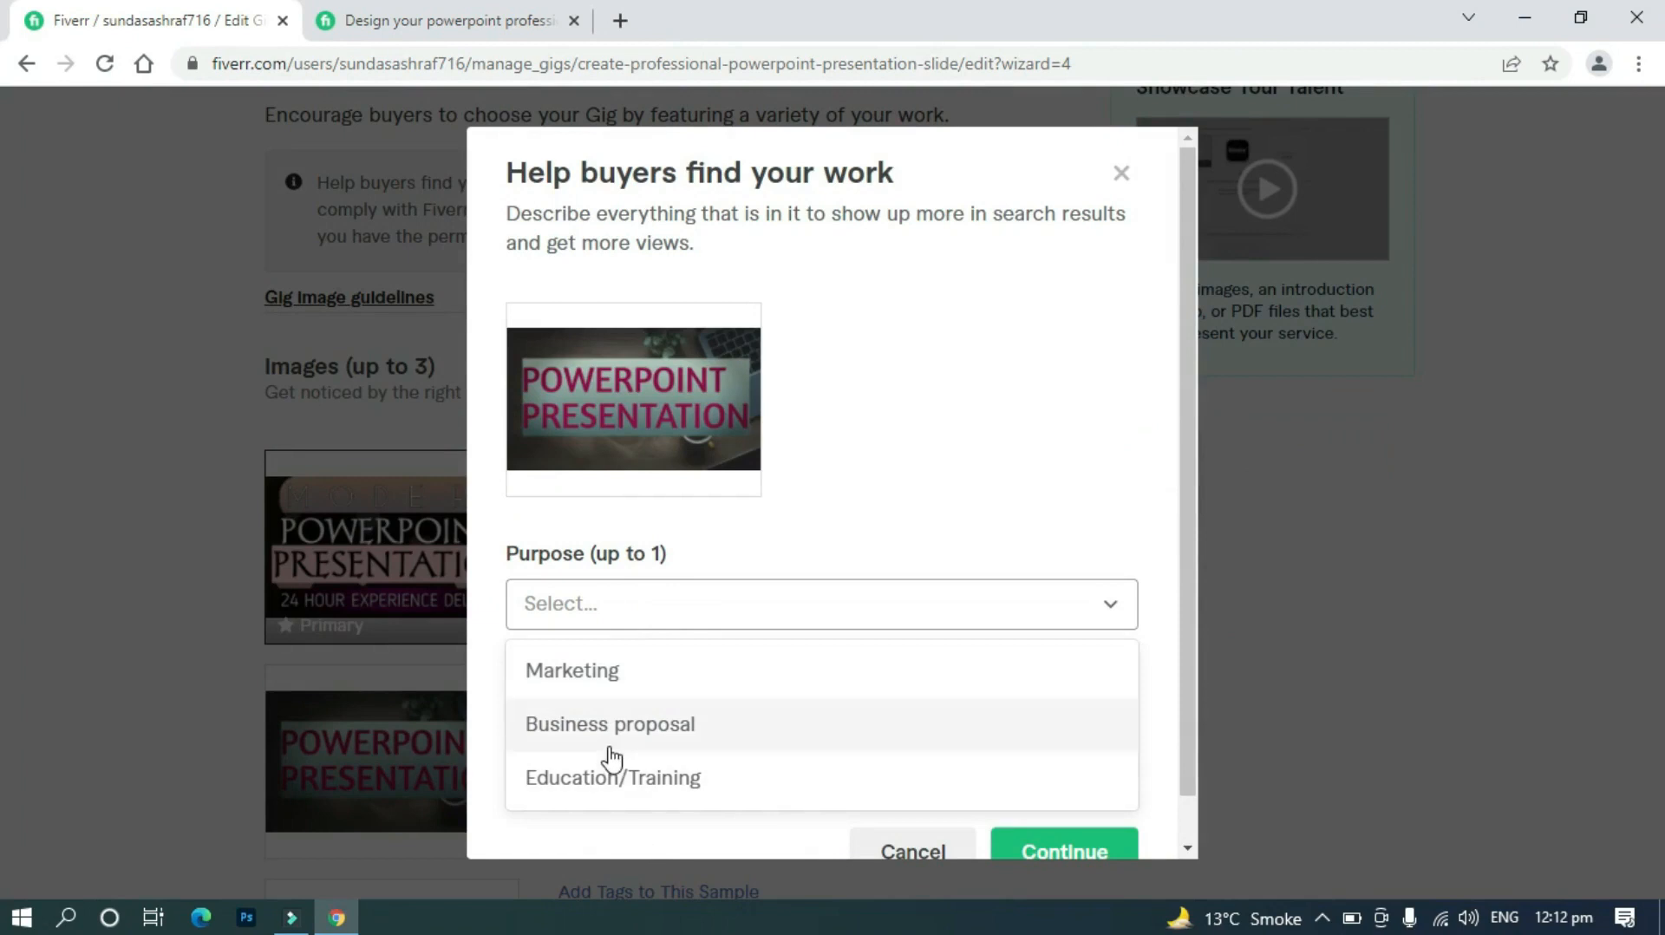
left_click(608, 778)
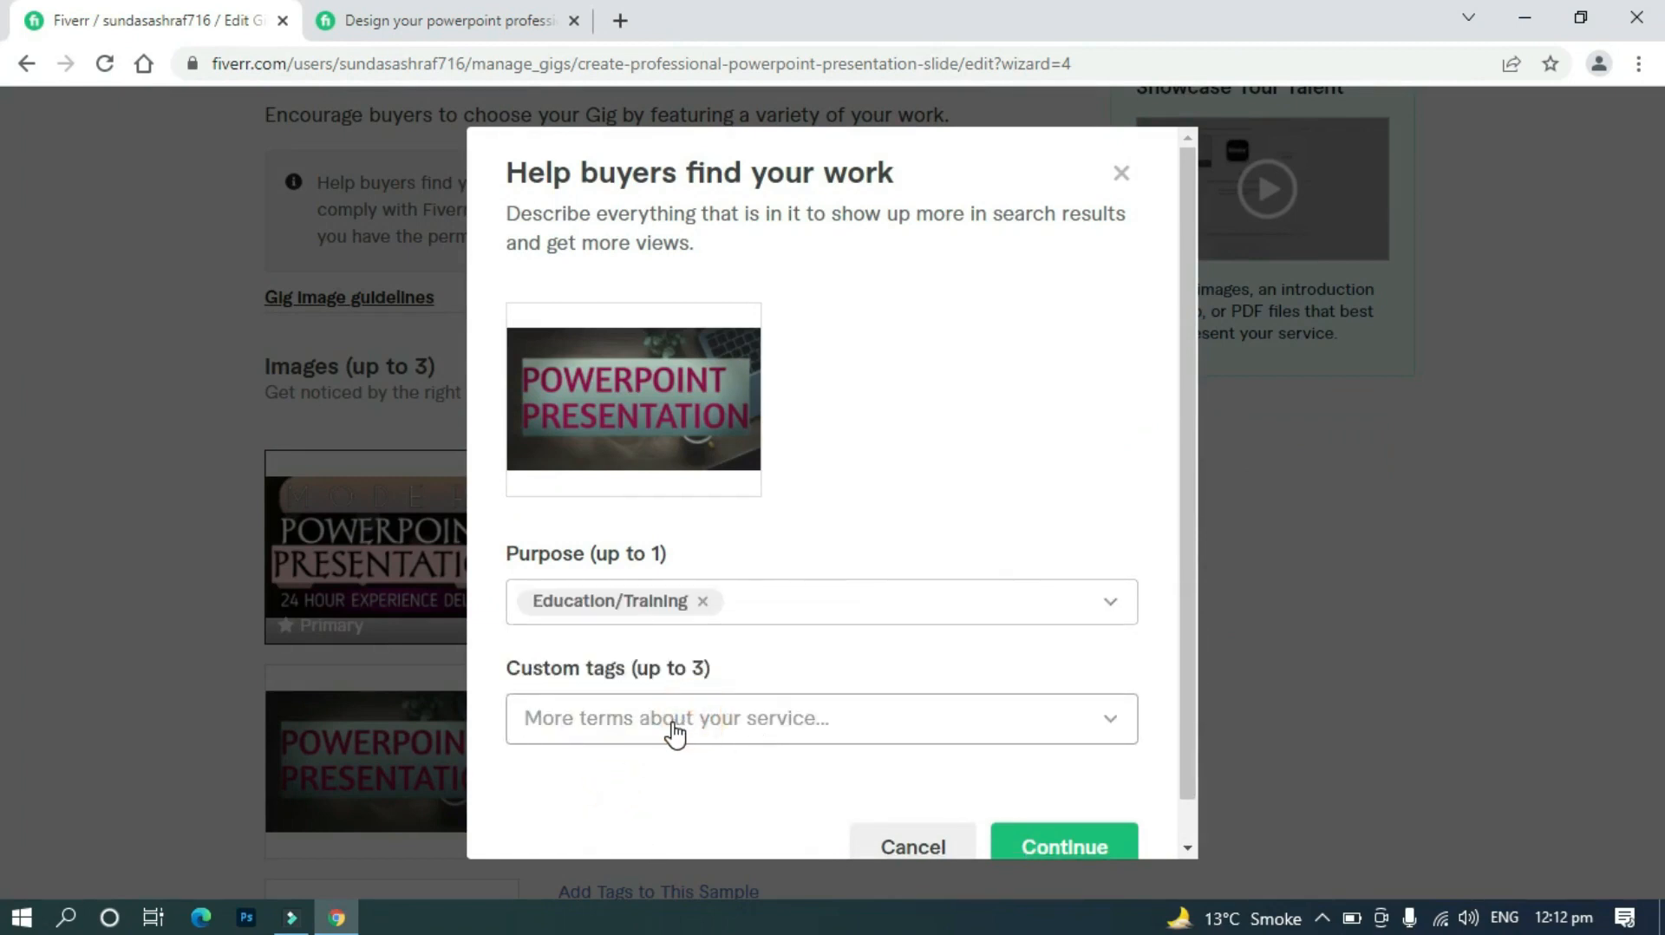
type("p")
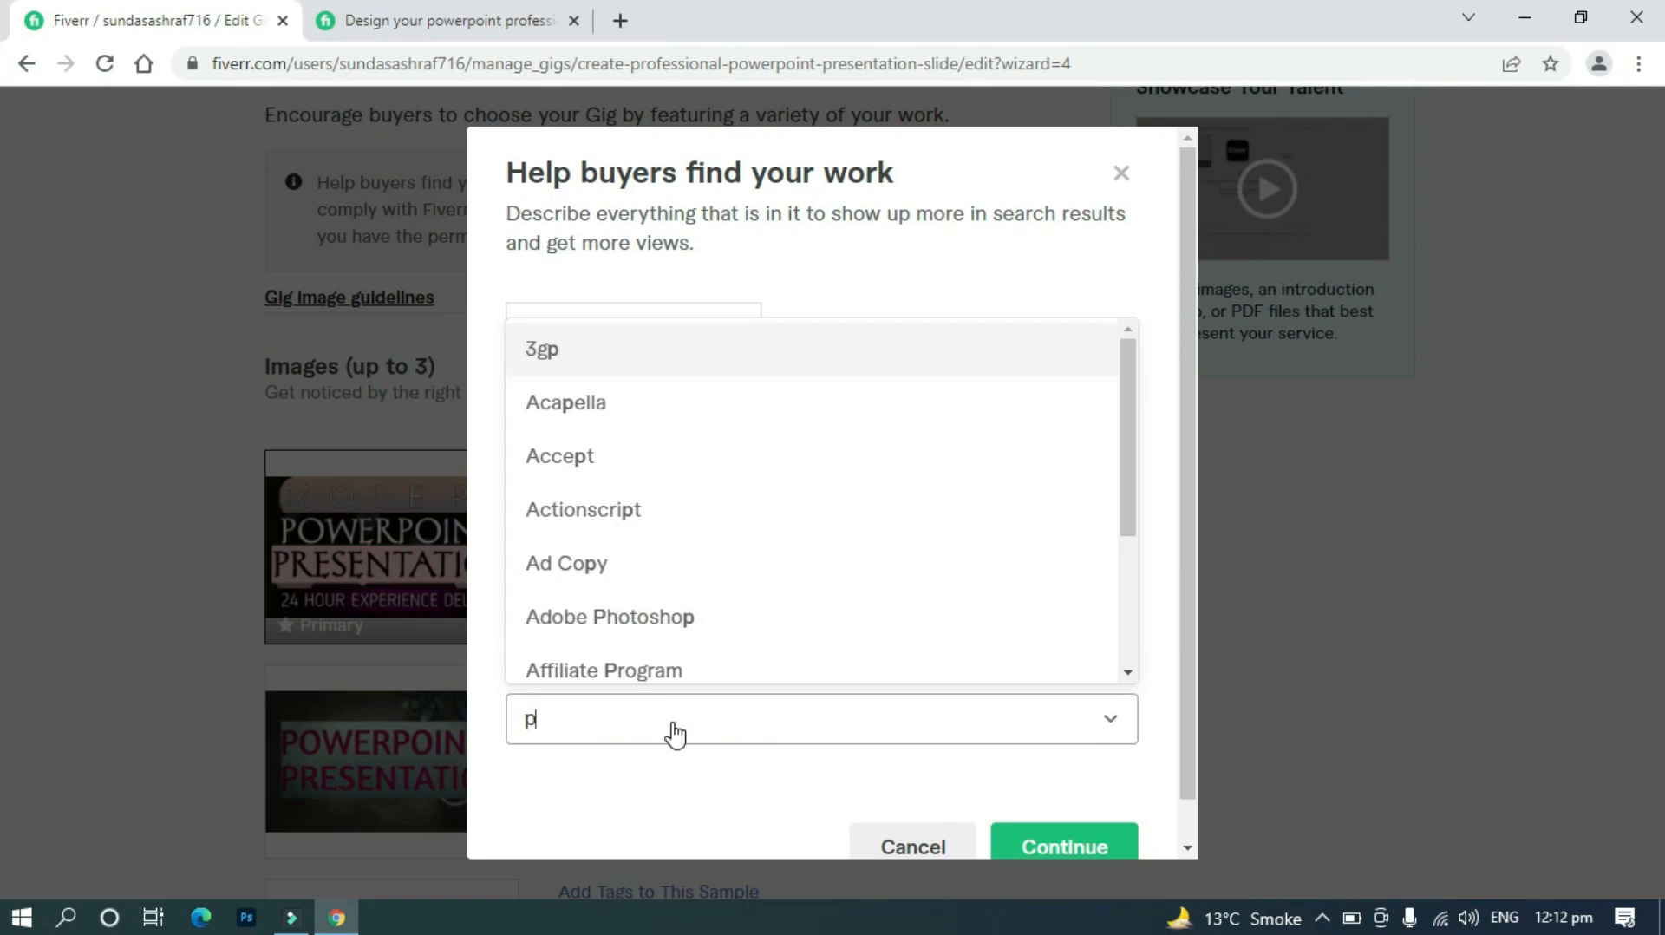
type("o")
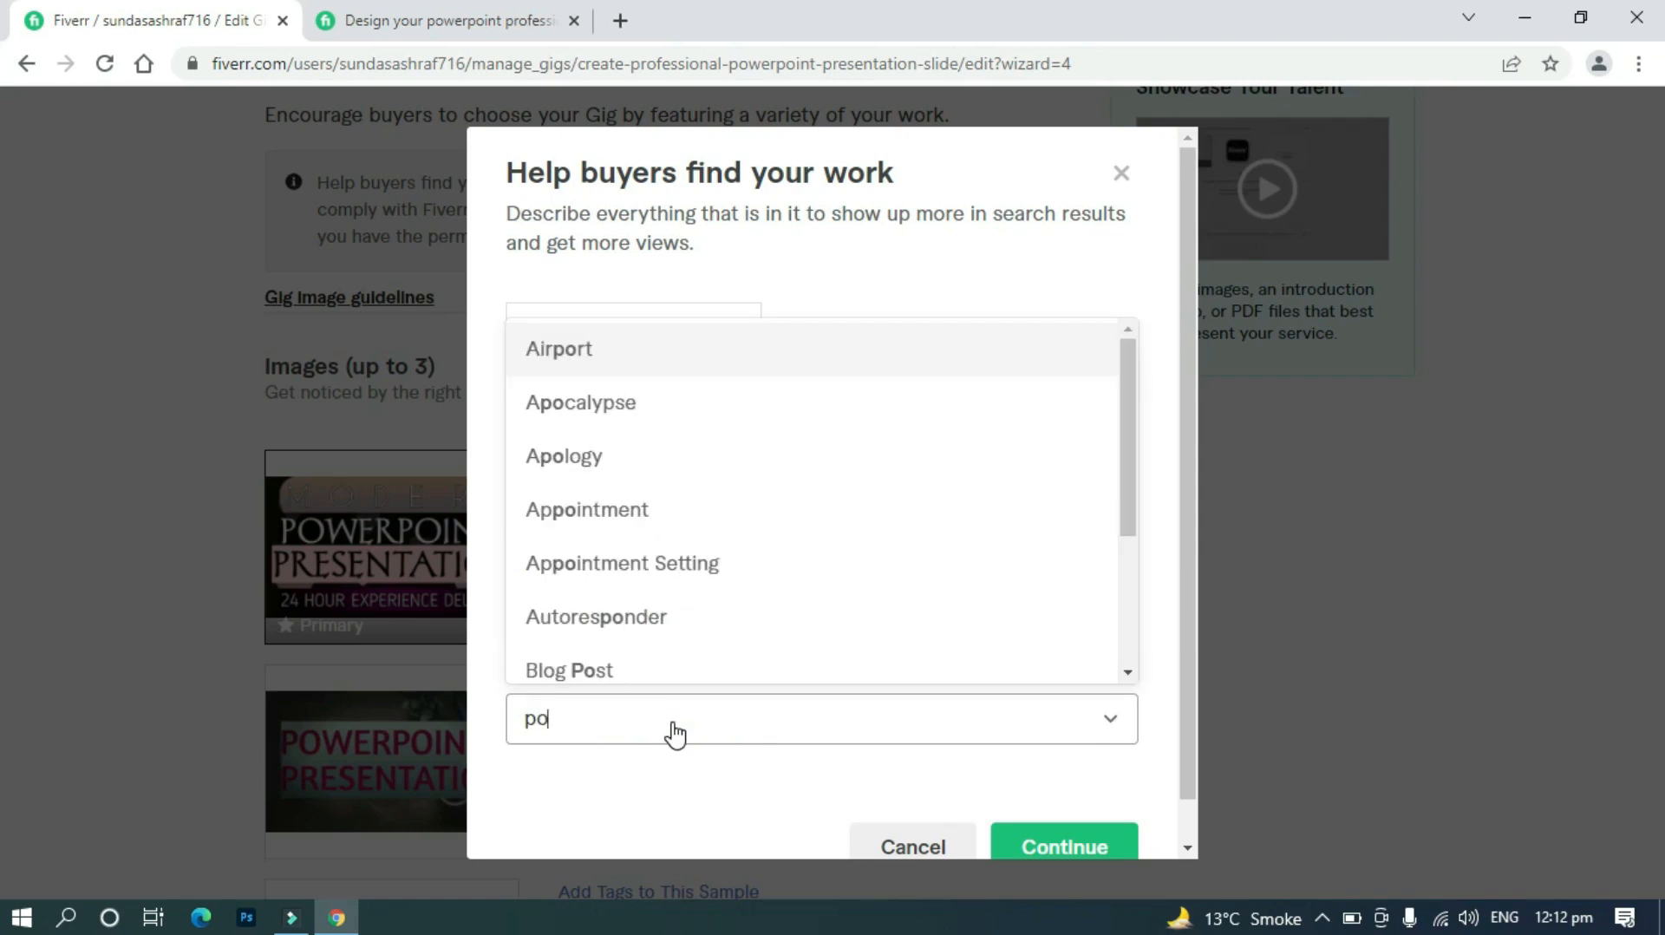
type("werpoin")
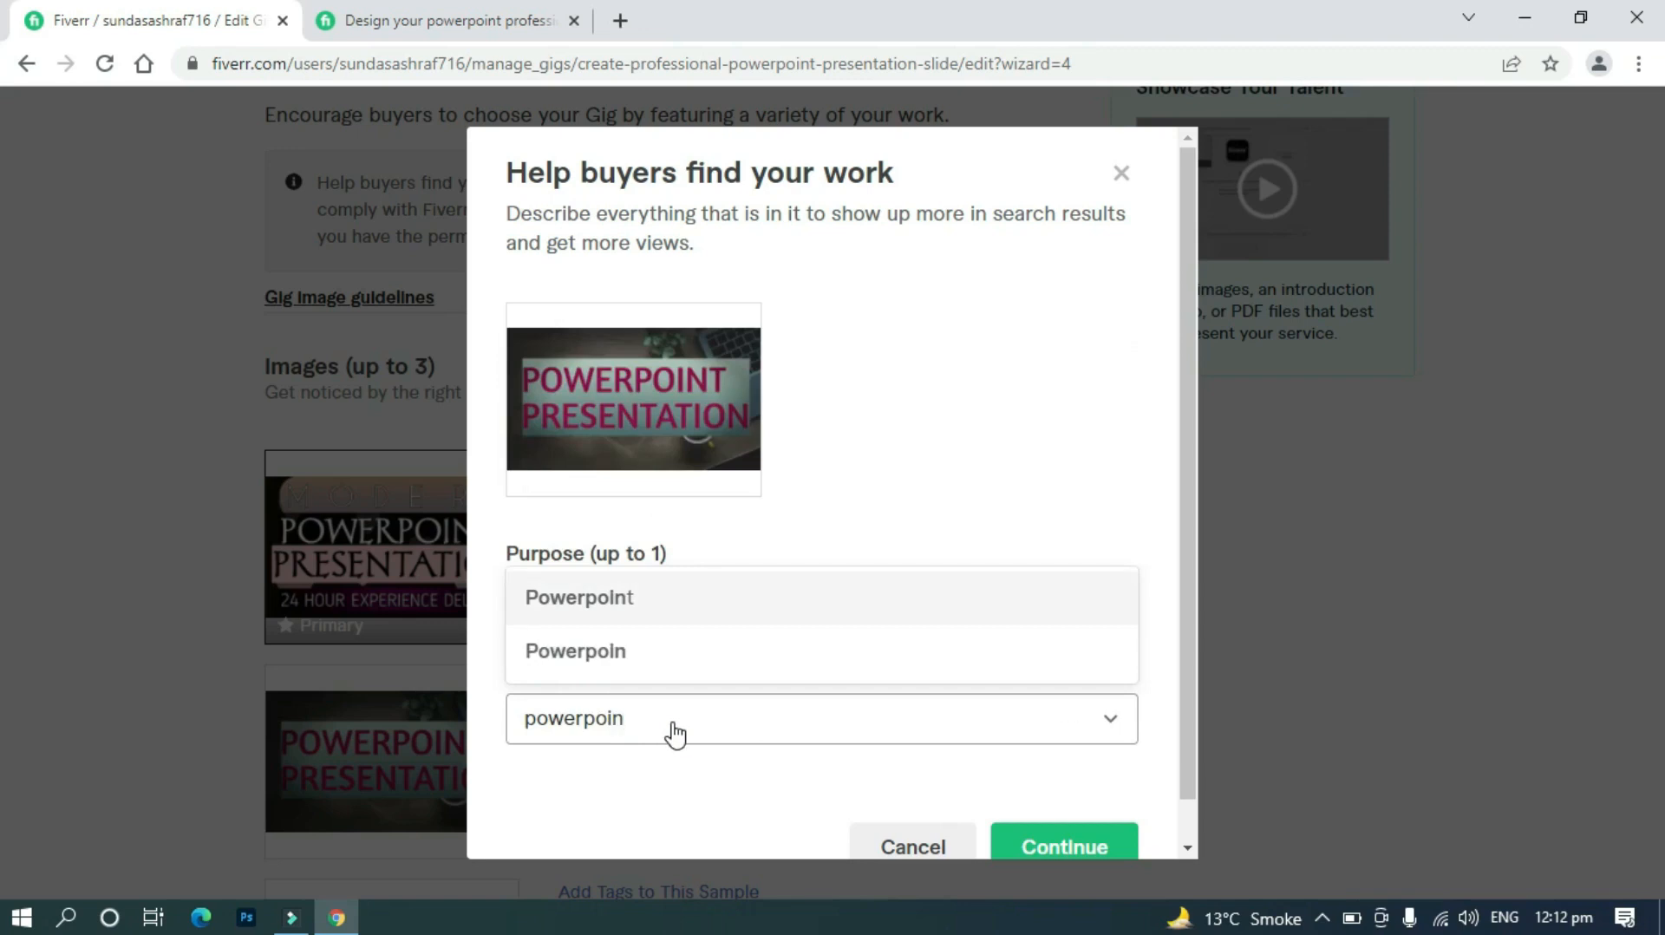
type("t")
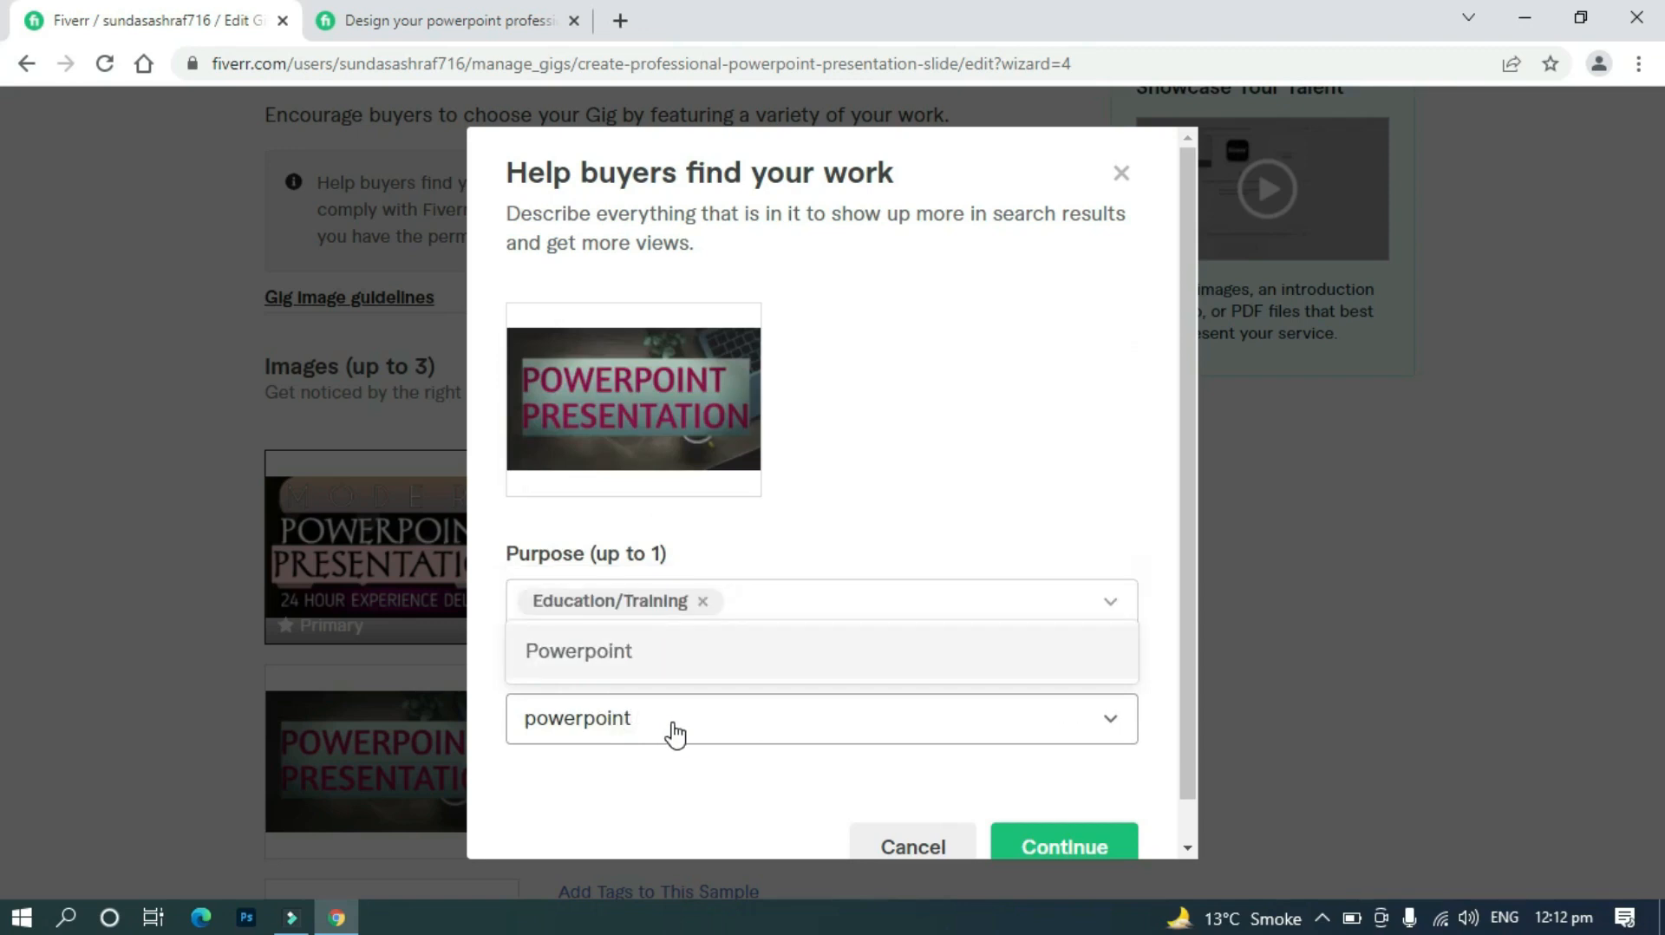
key("Return")
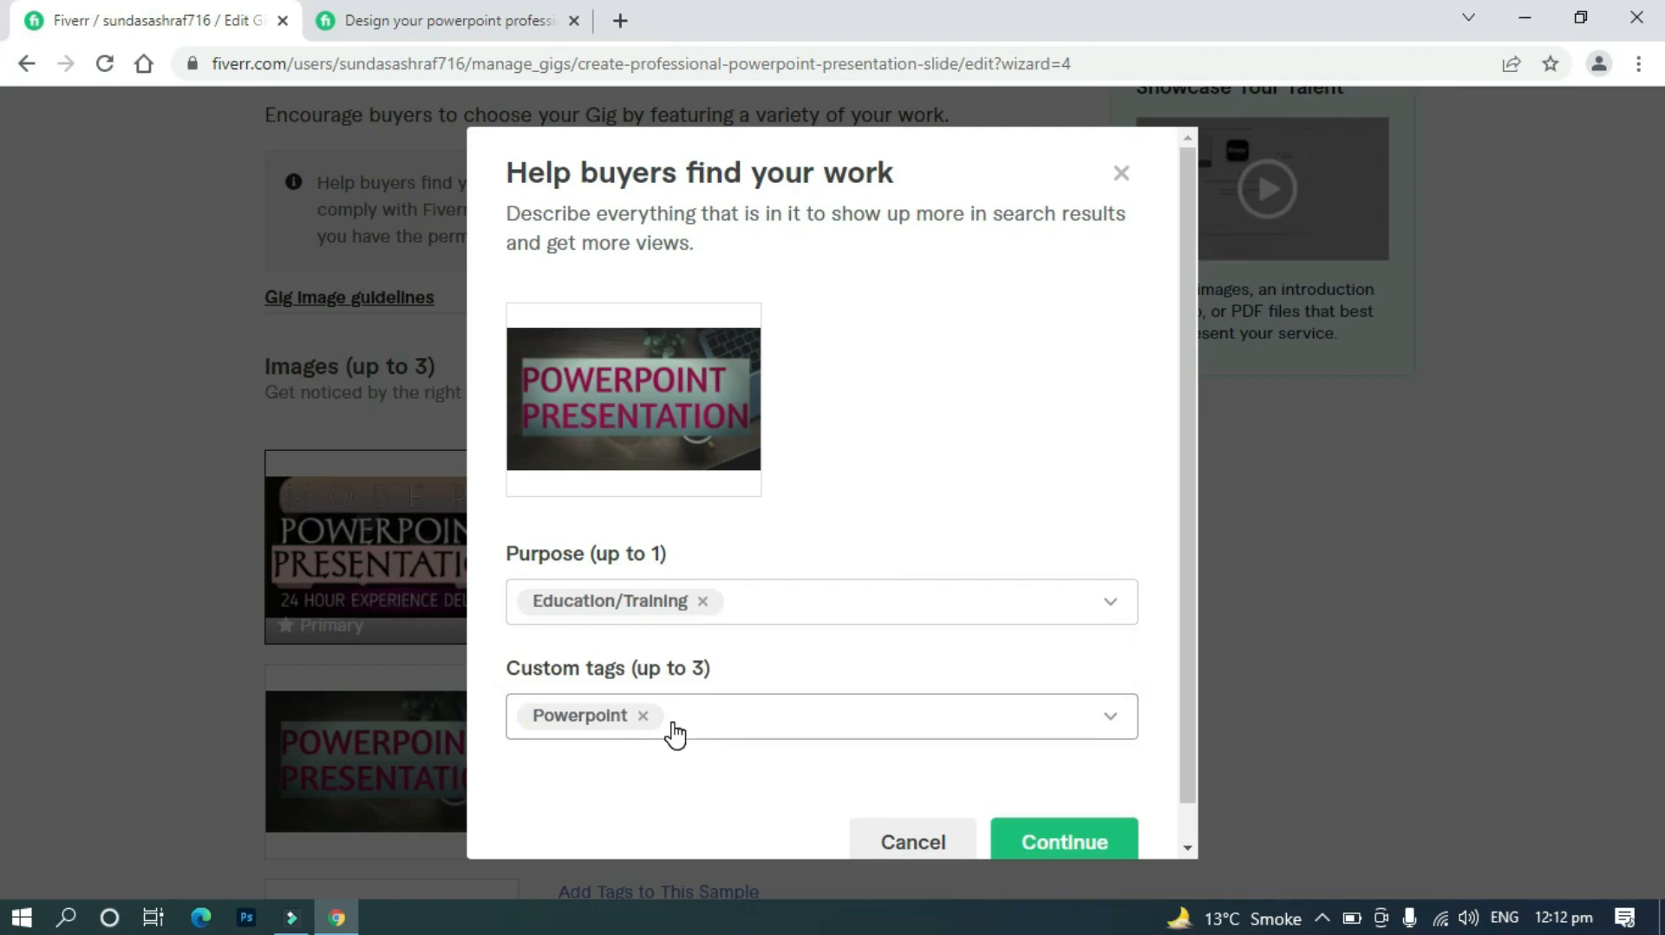
Add the custom tags Powerpoint Slides and Ppt to the second gallery image and save its tags
type("p")
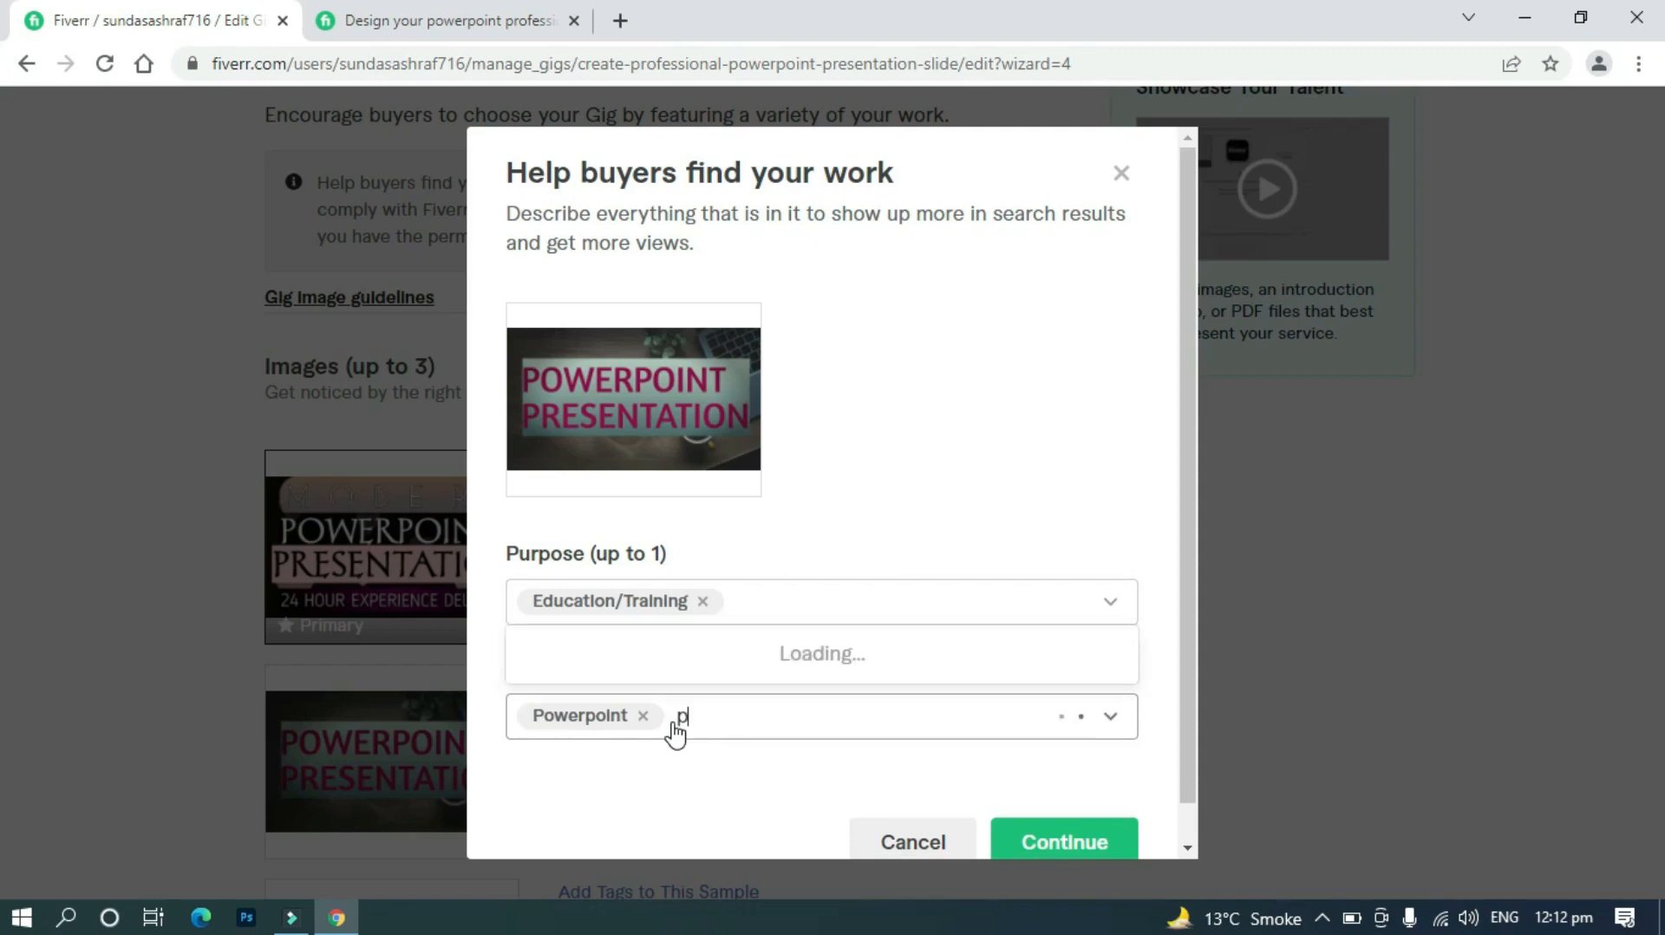
type("ower")
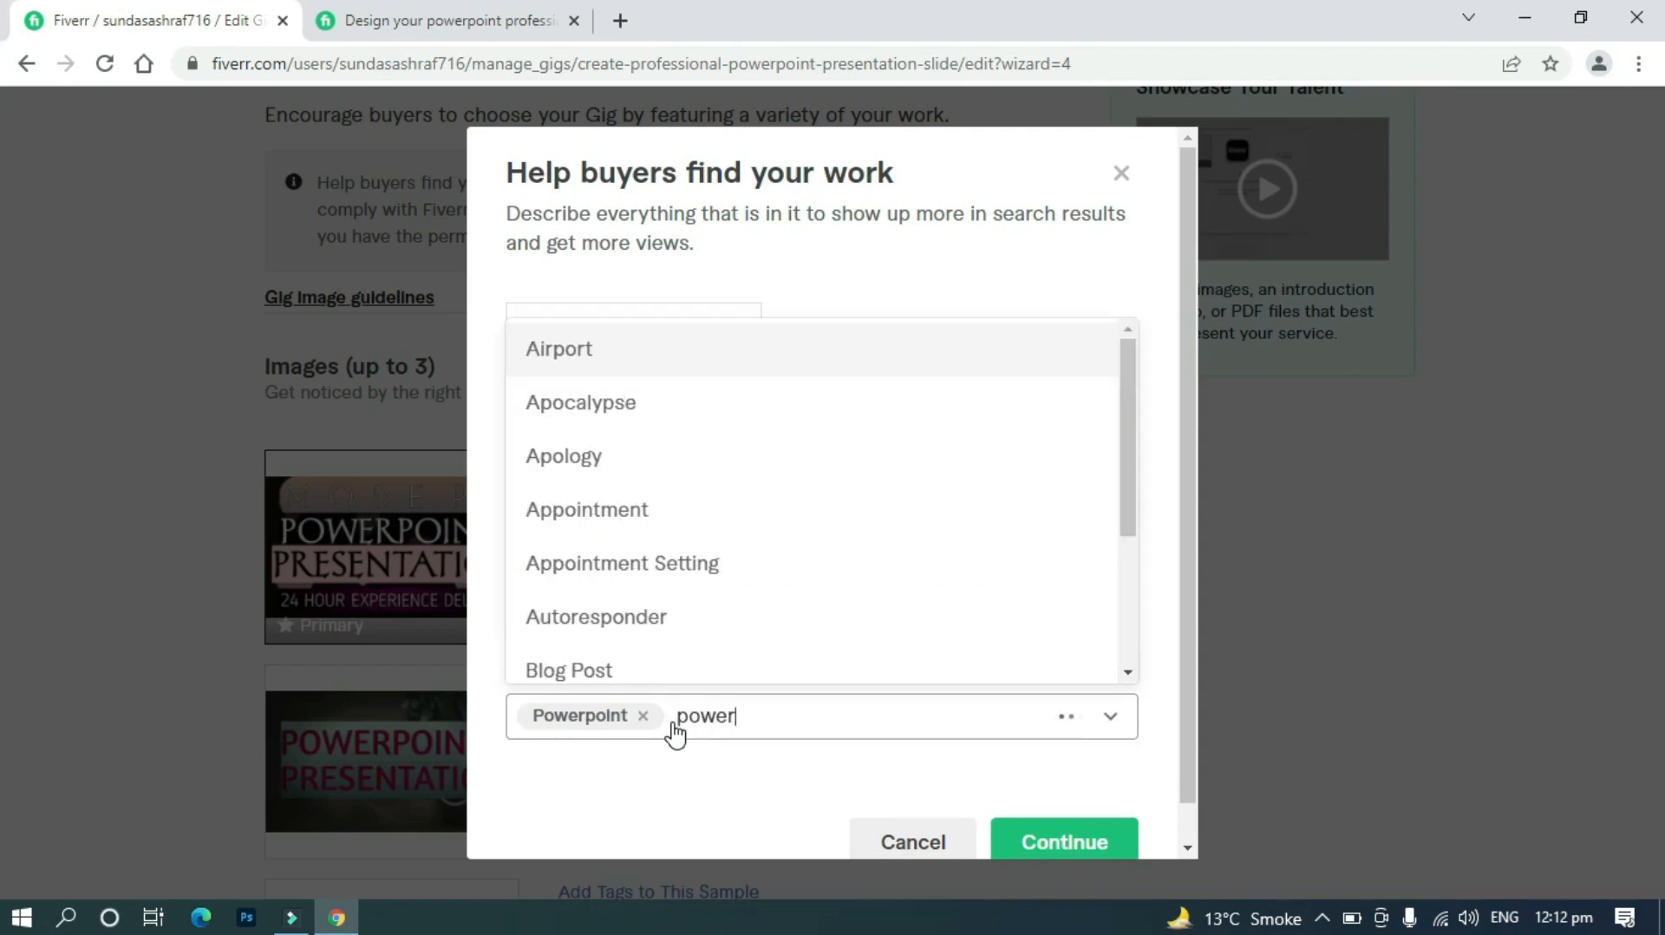
type("po")
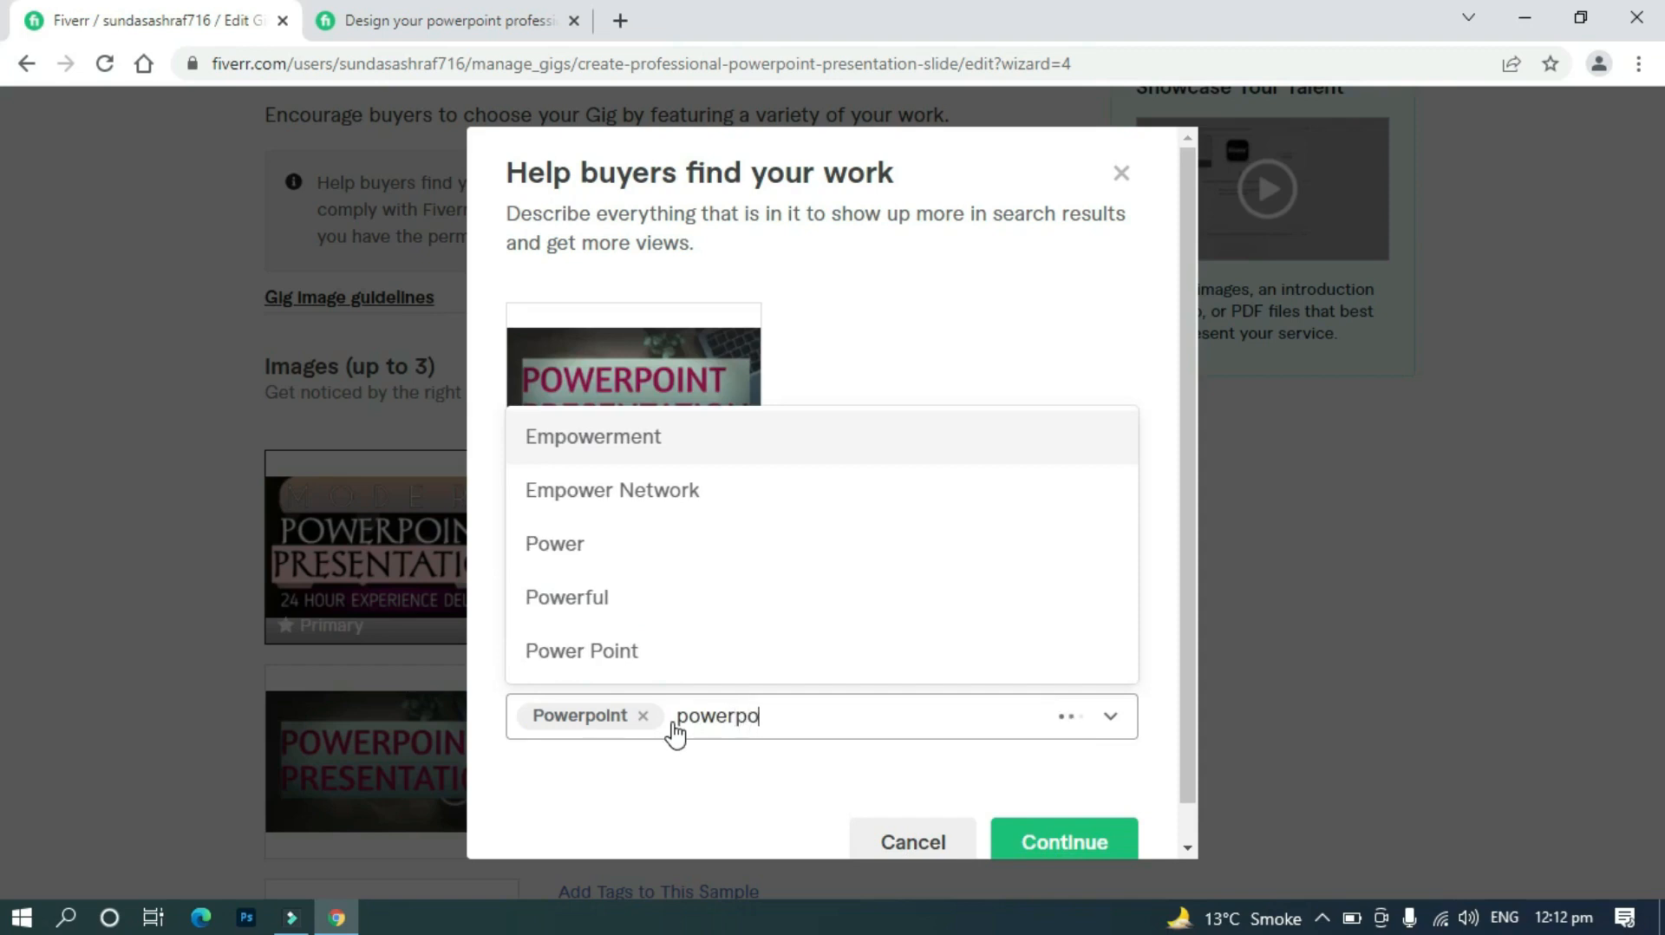
type("int slides")
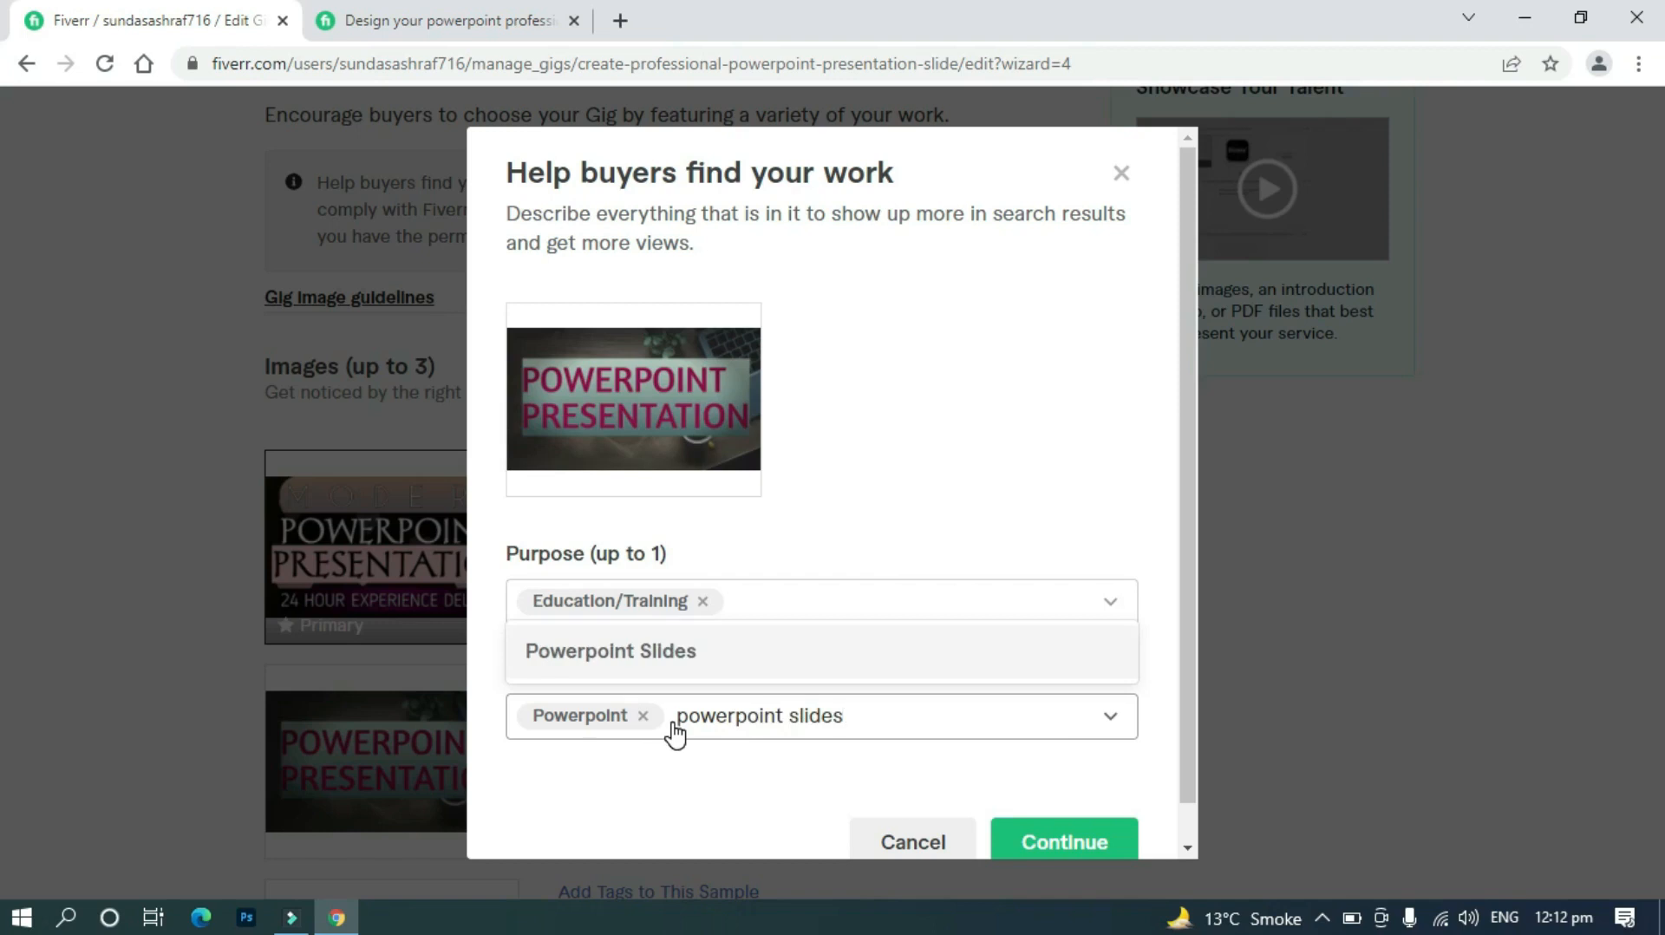
key("Return")
type("ppt")
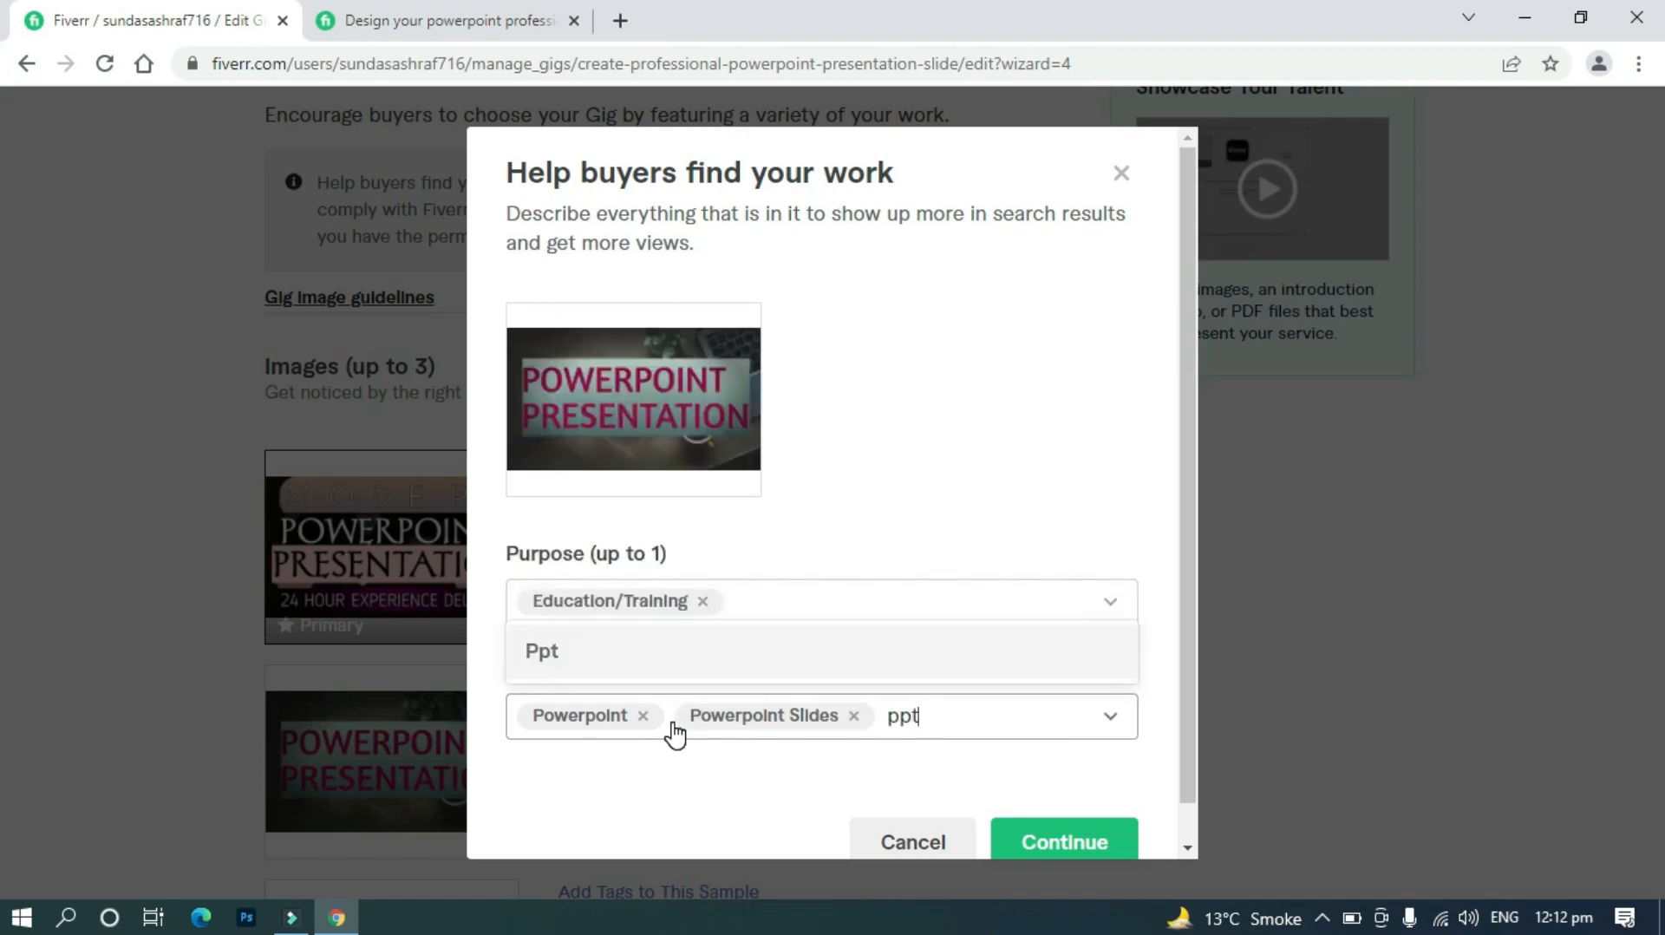
key("Return")
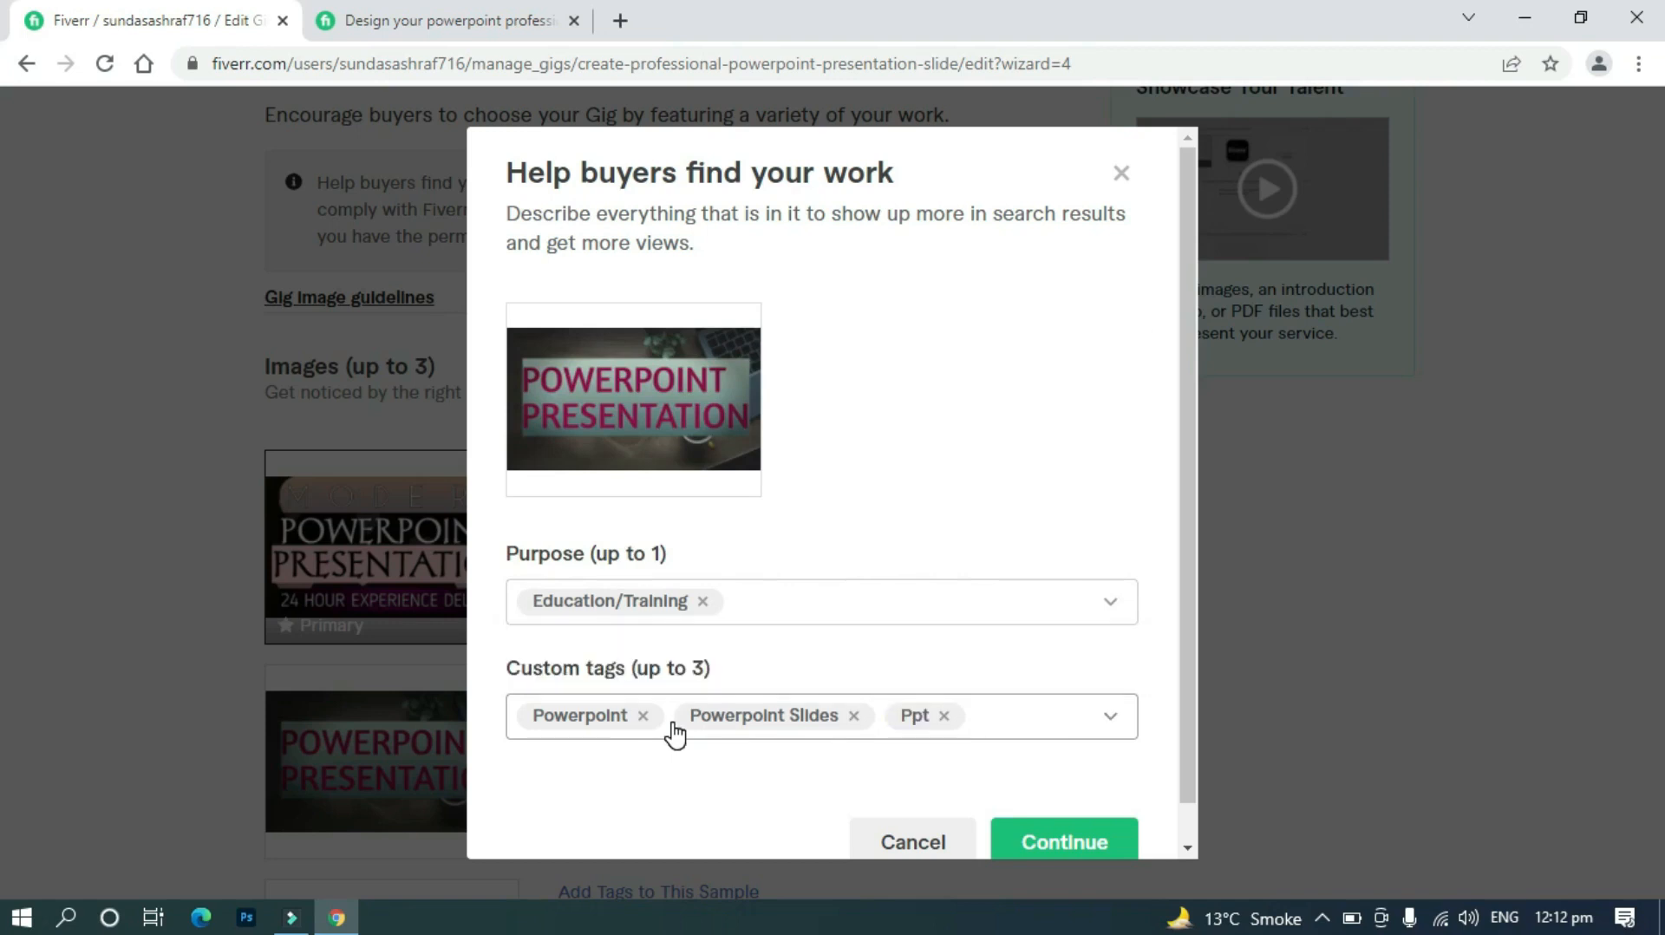
left_click(1028, 845)
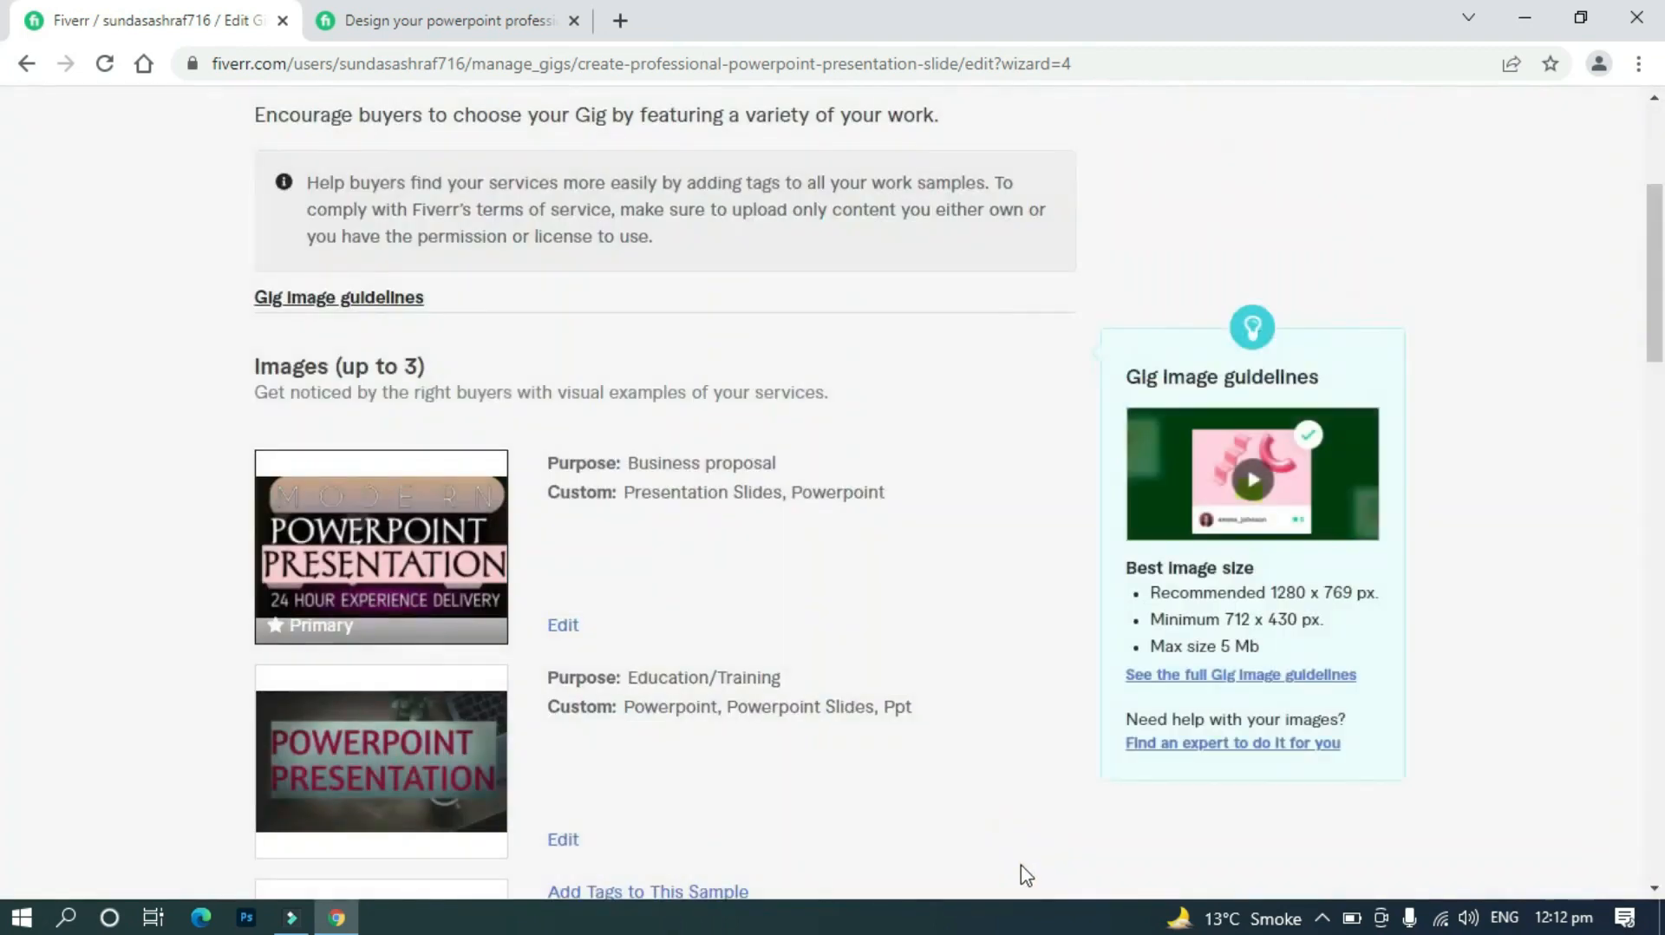
Start tagging the third gallery image and set its purpose to Education/Training
scroll(614, 813, "down", 3)
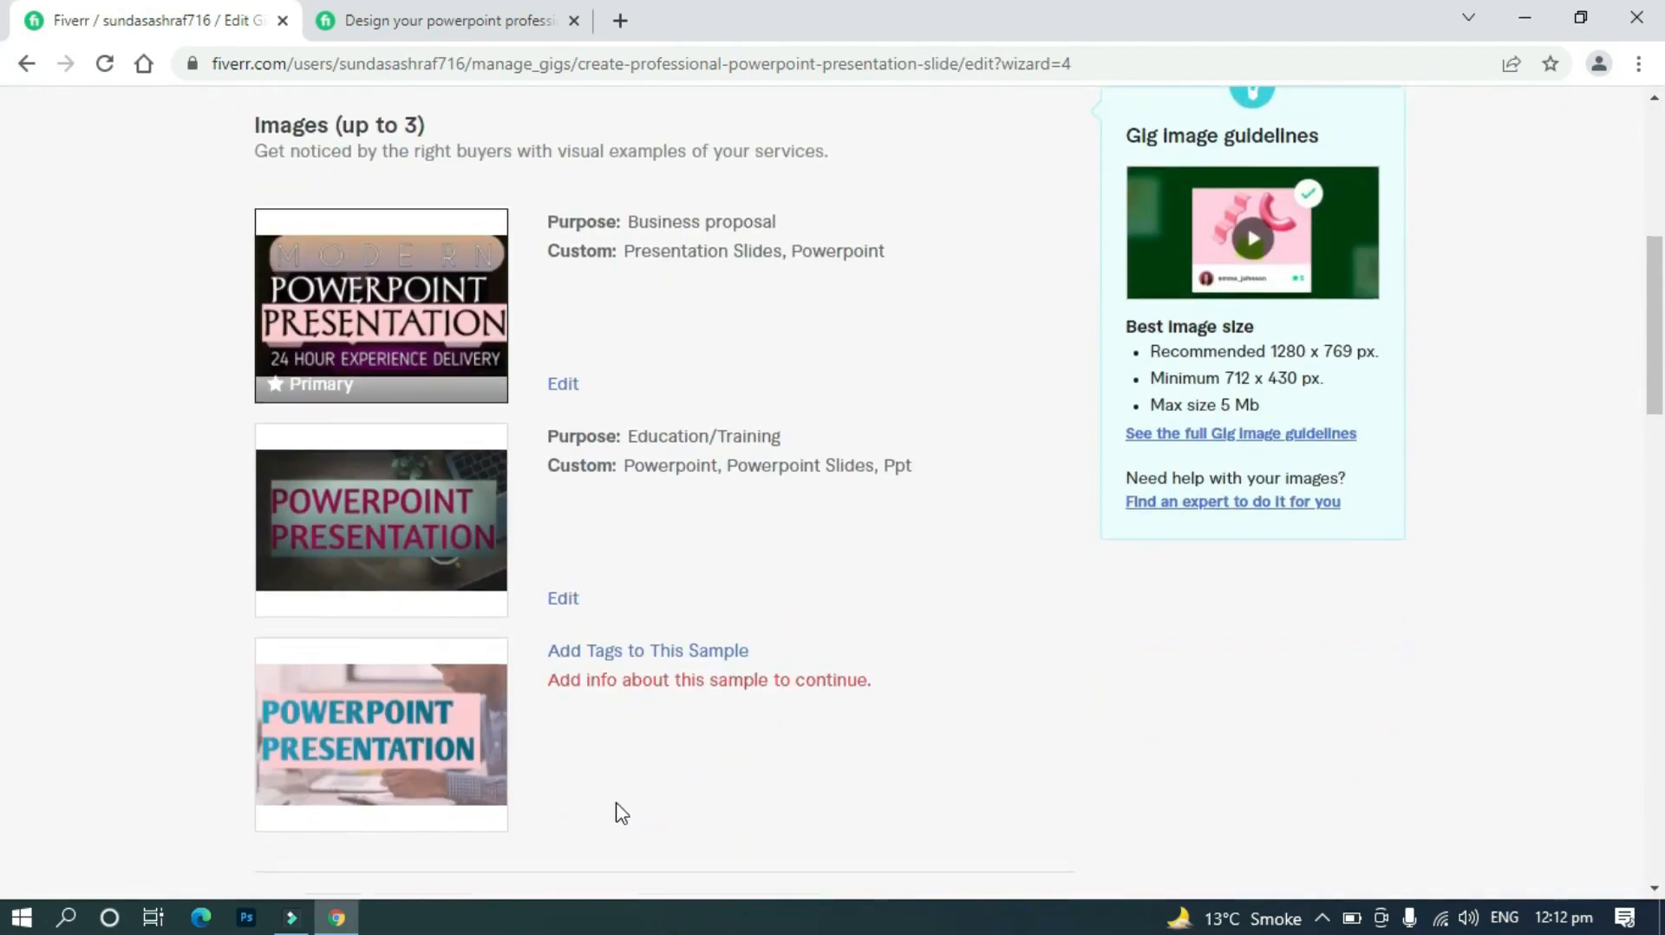
left_click(598, 652)
left_click(618, 610)
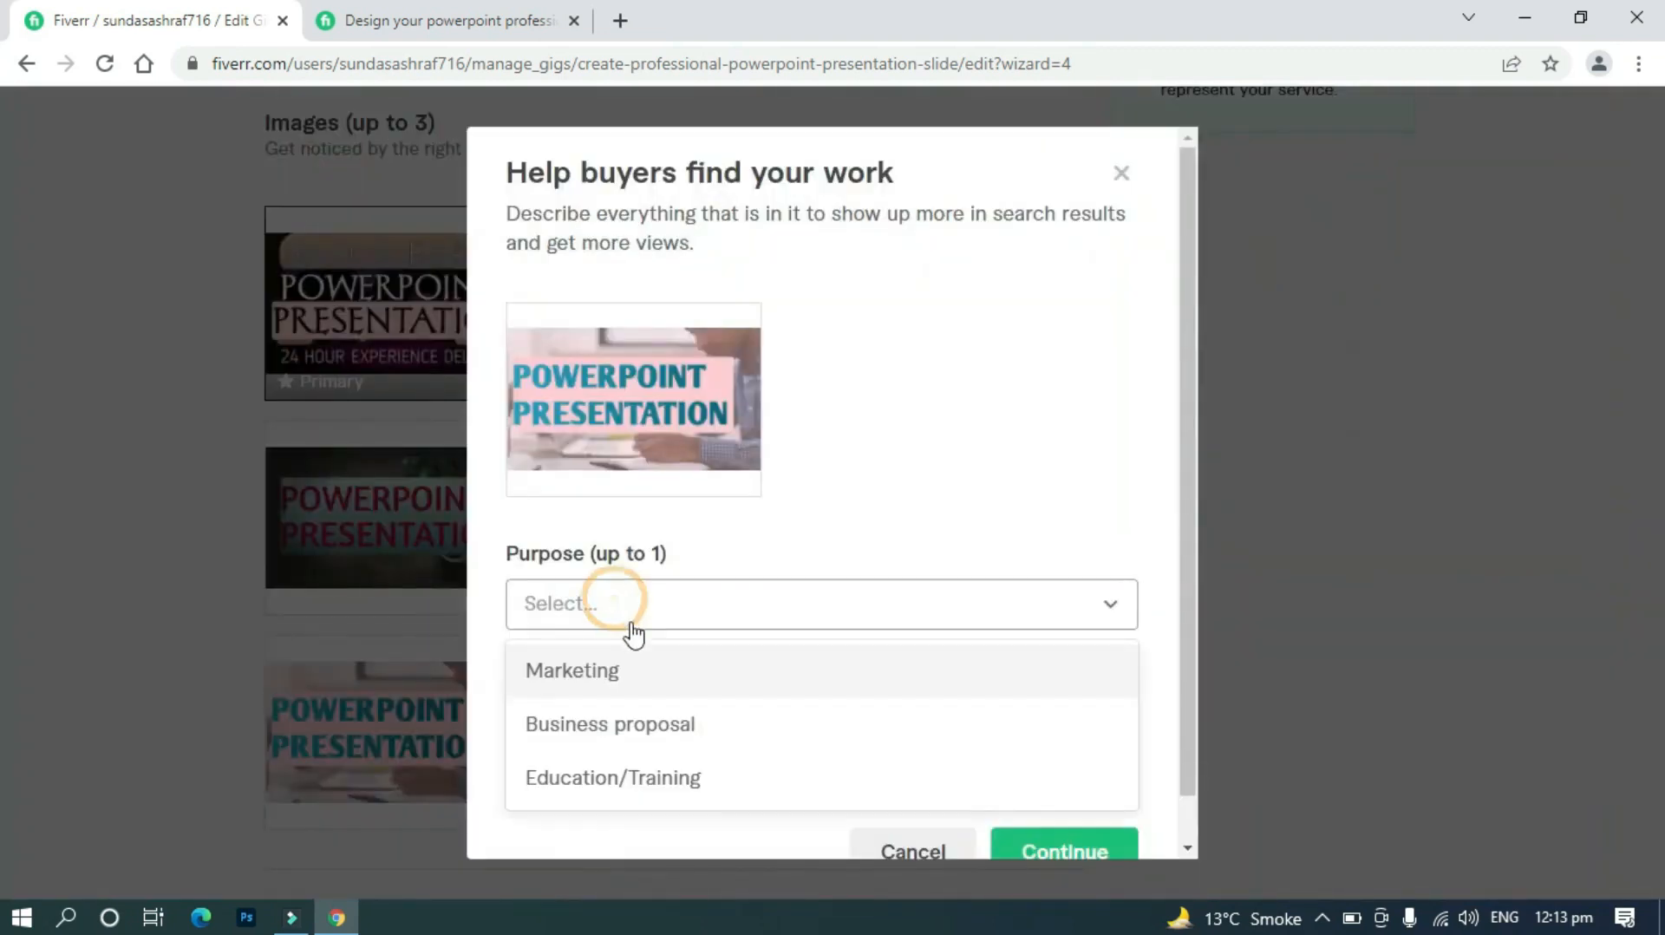
left_click(617, 781)
Add the custom tags Presentation and Slides to the third gallery image
left_click(603, 733)
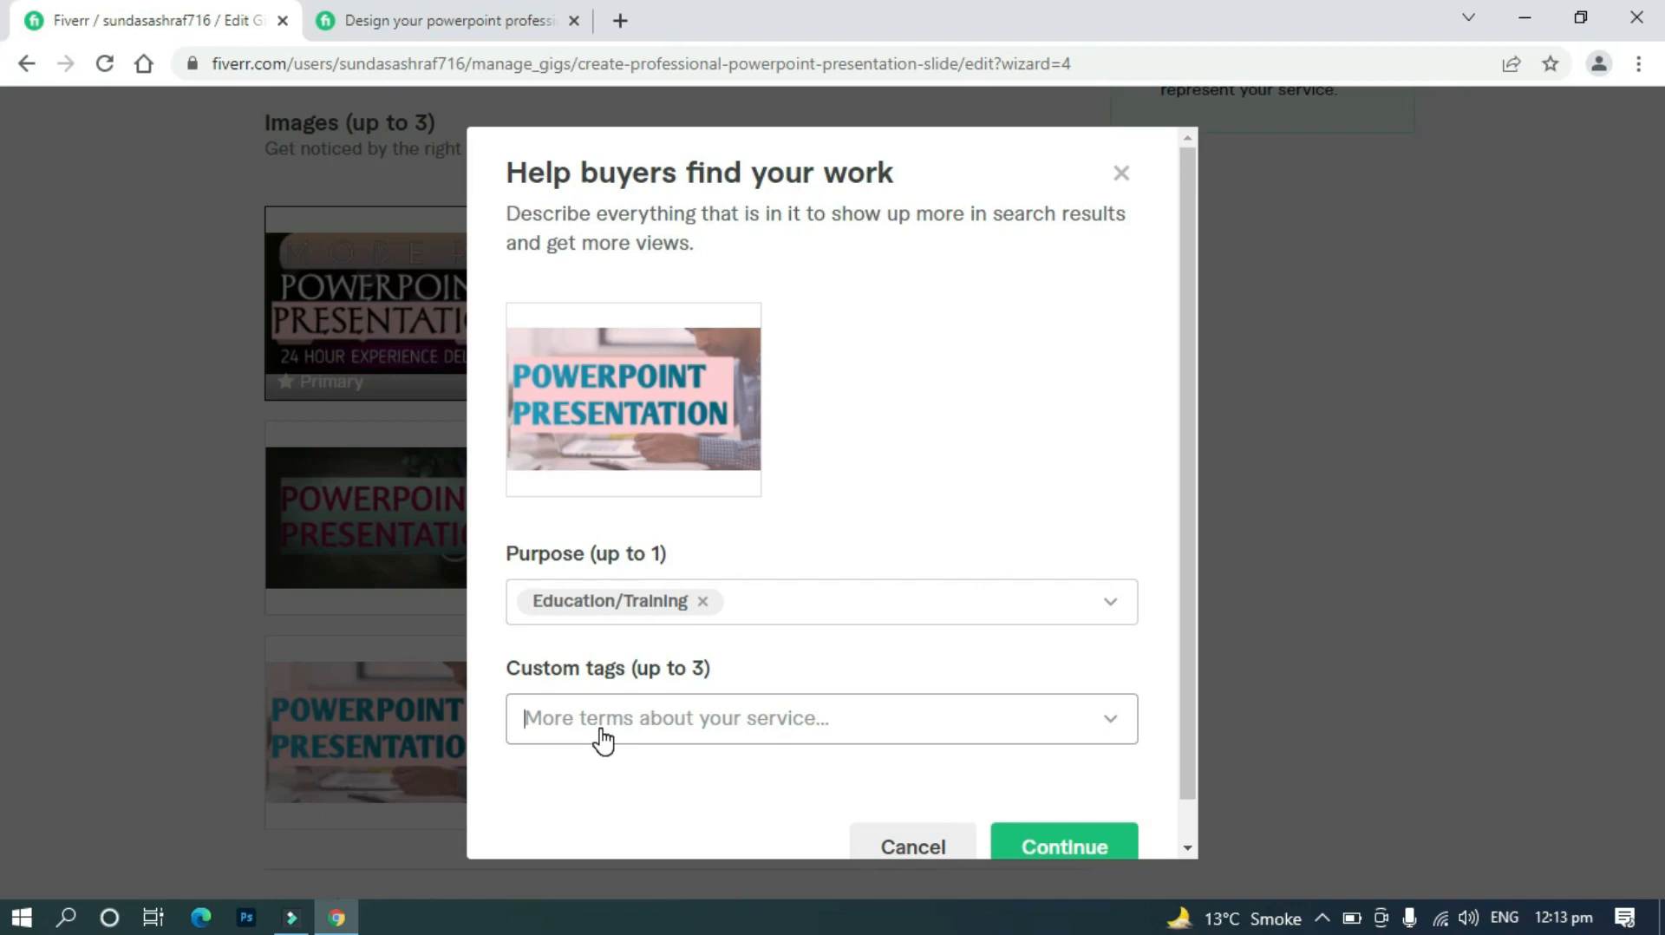
type("re")
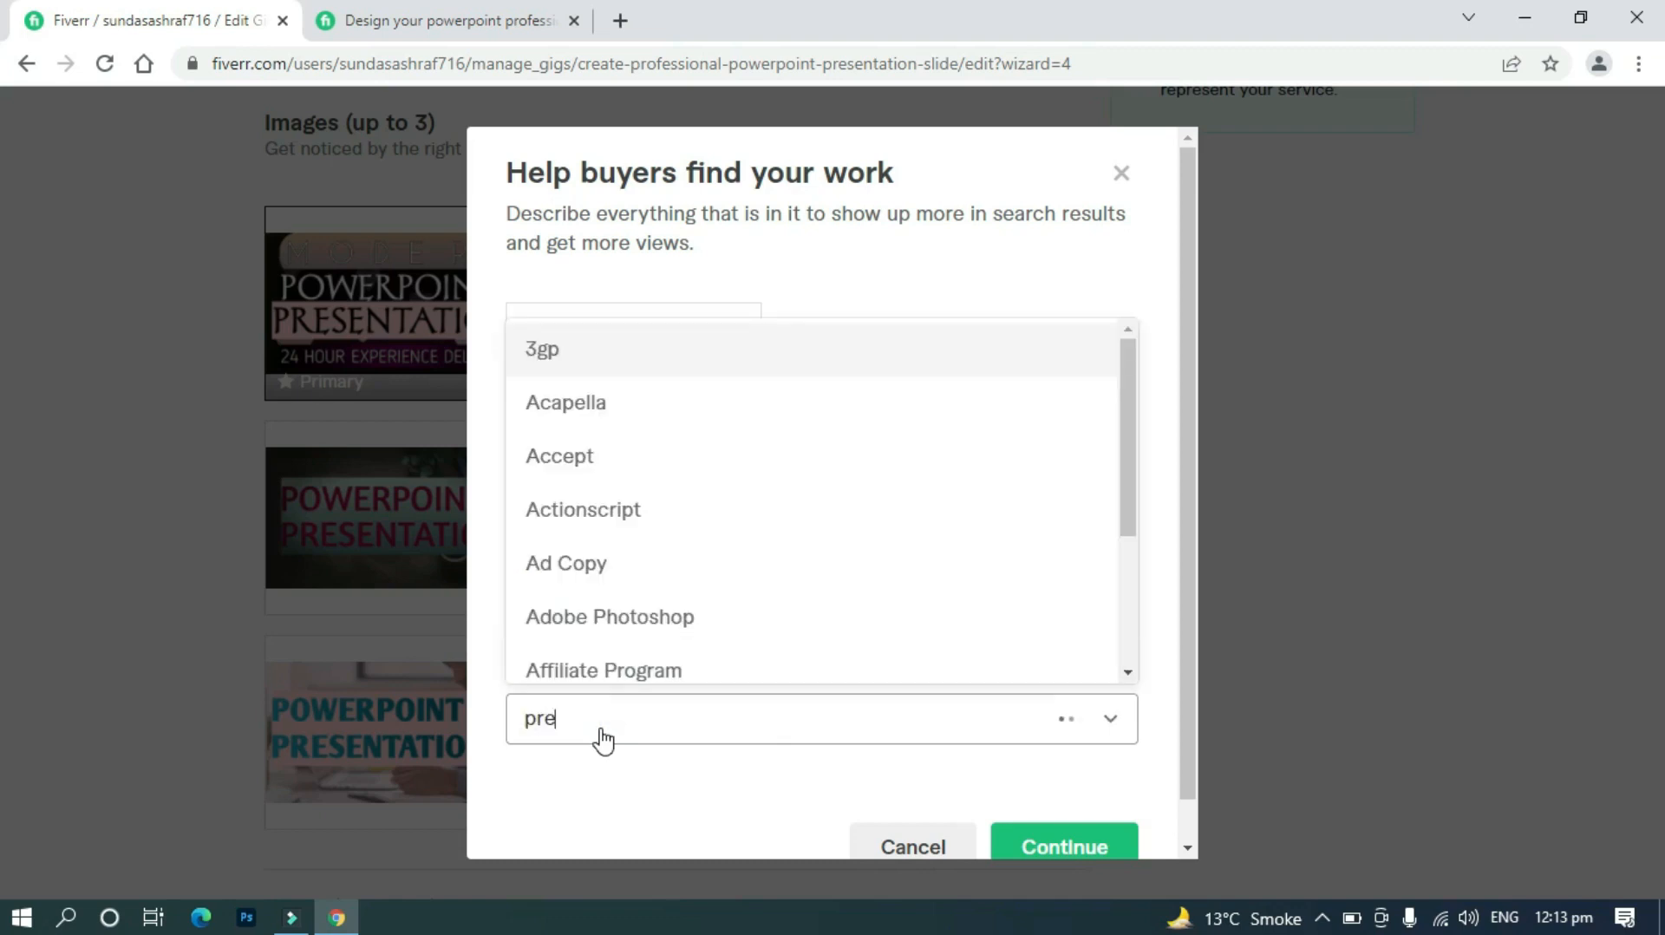
type("sentation")
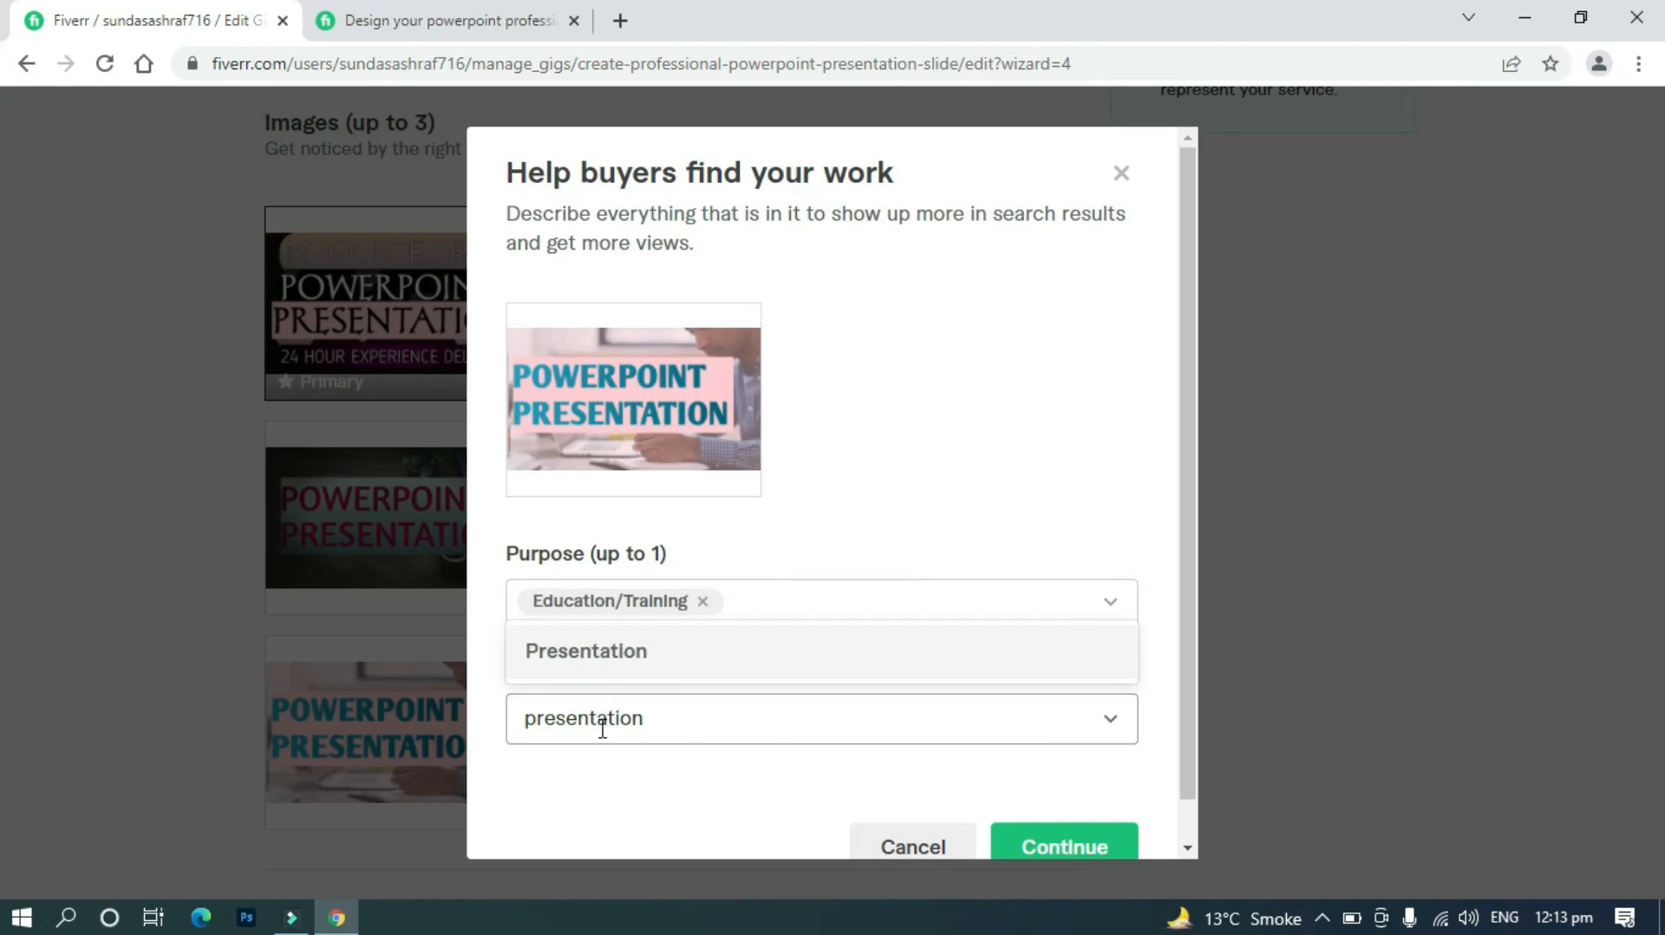
key("Return")
type("slide")
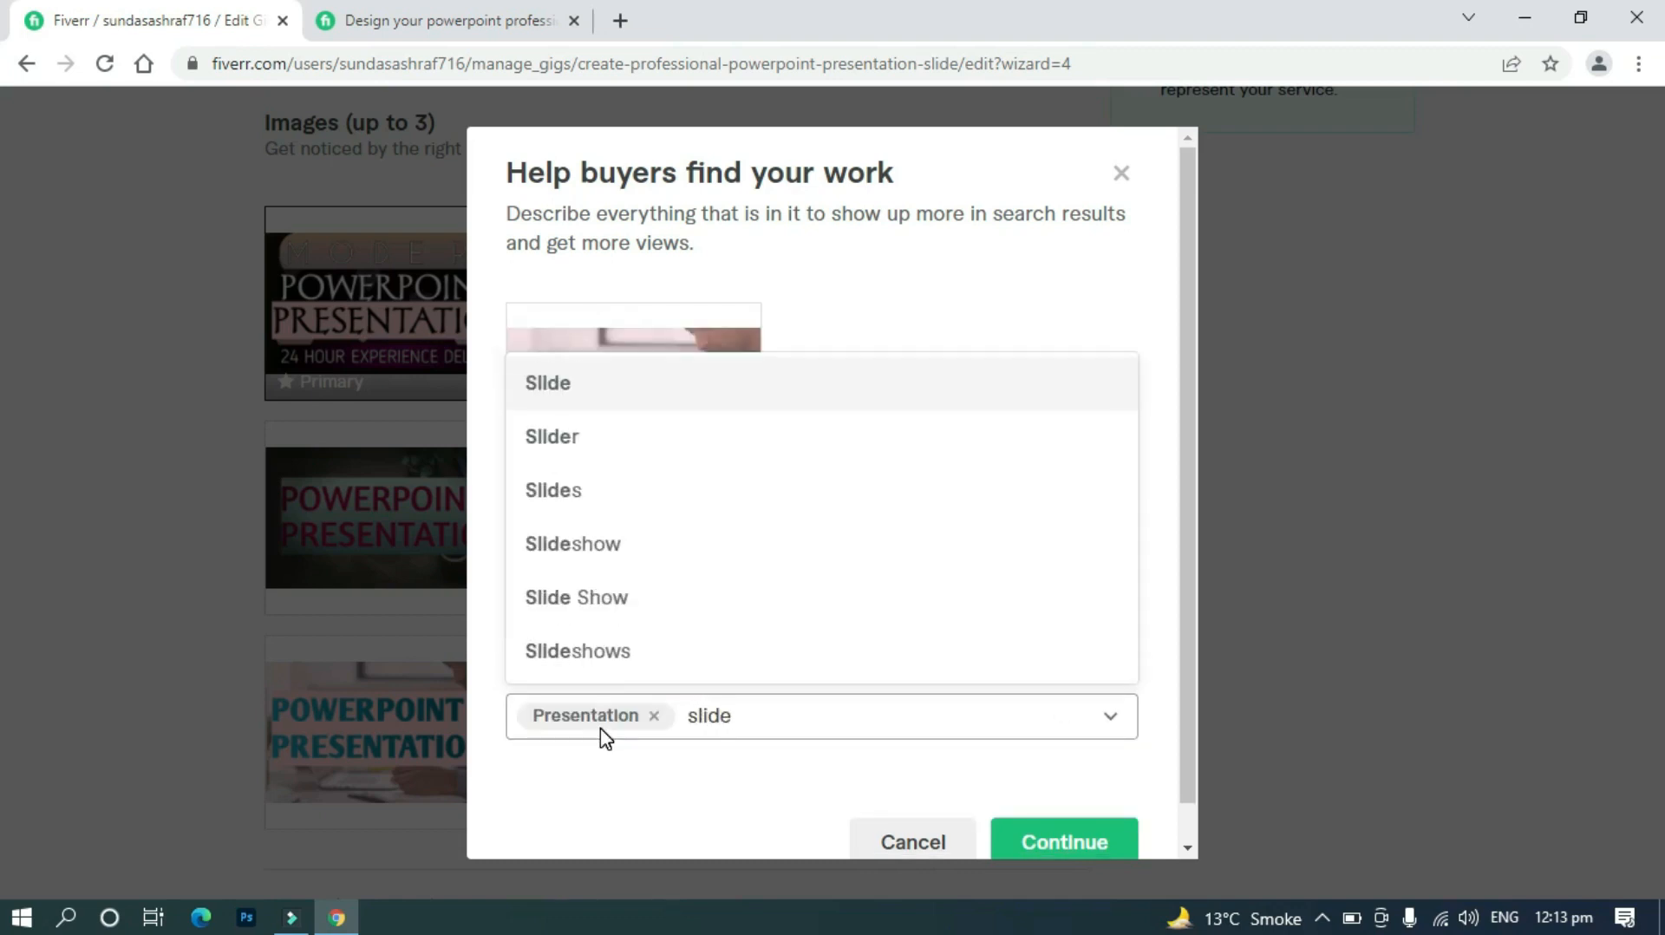
type("s")
key("Return")
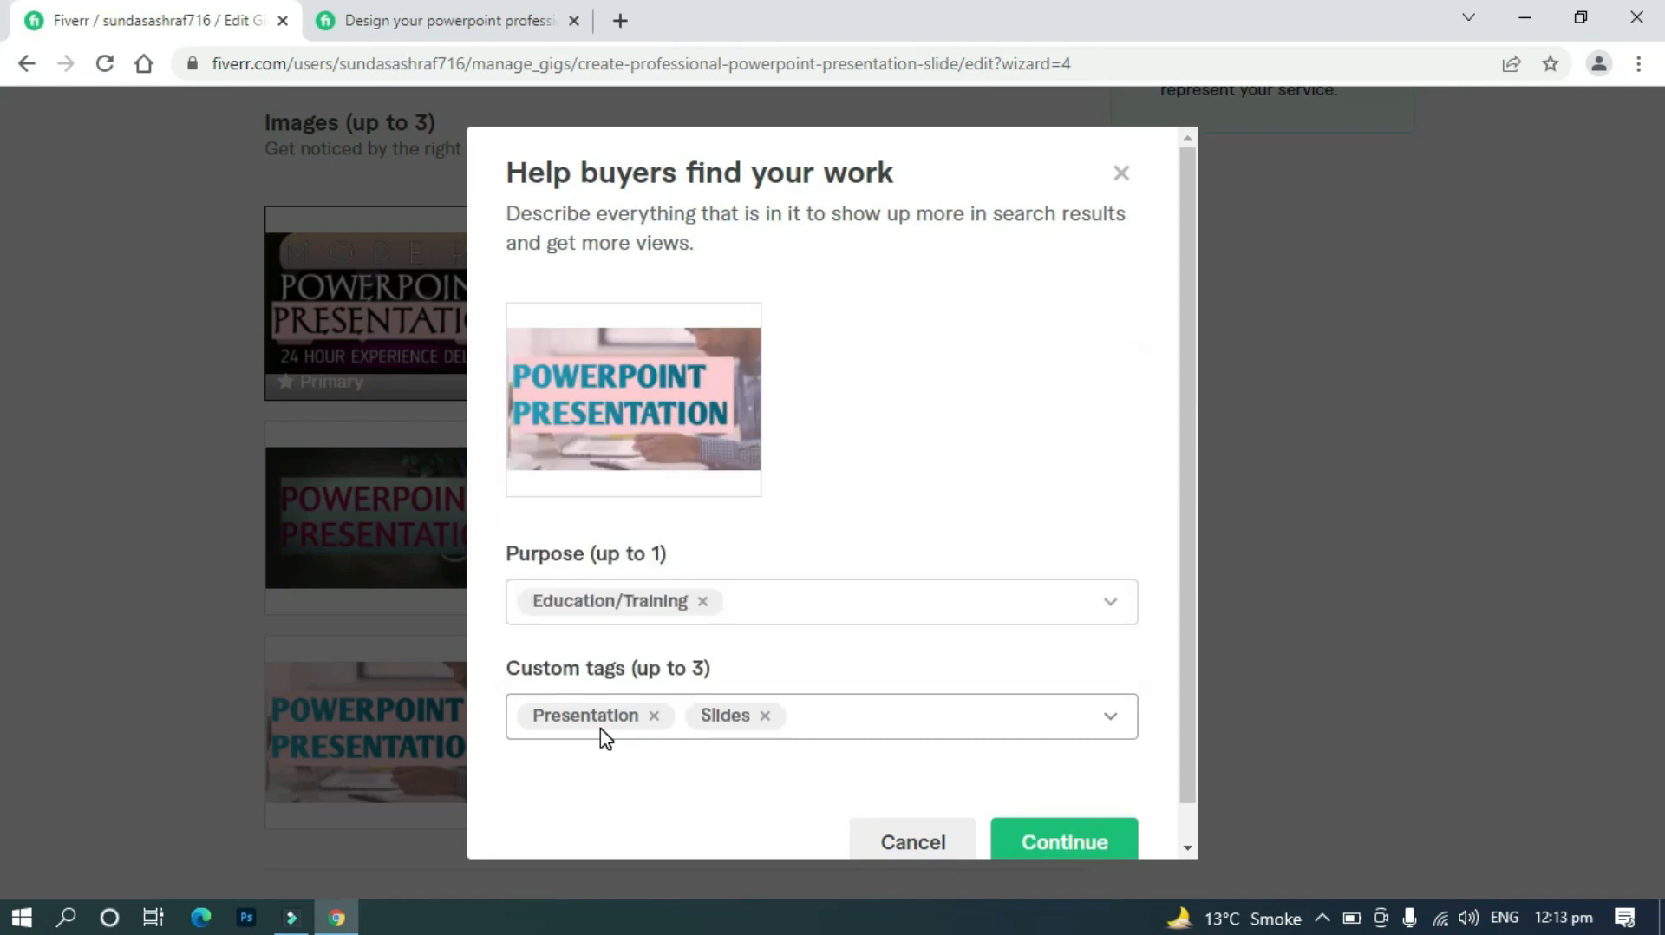
Add the custom tag Powerpoint to the third gallery image and save its tags
type("p")
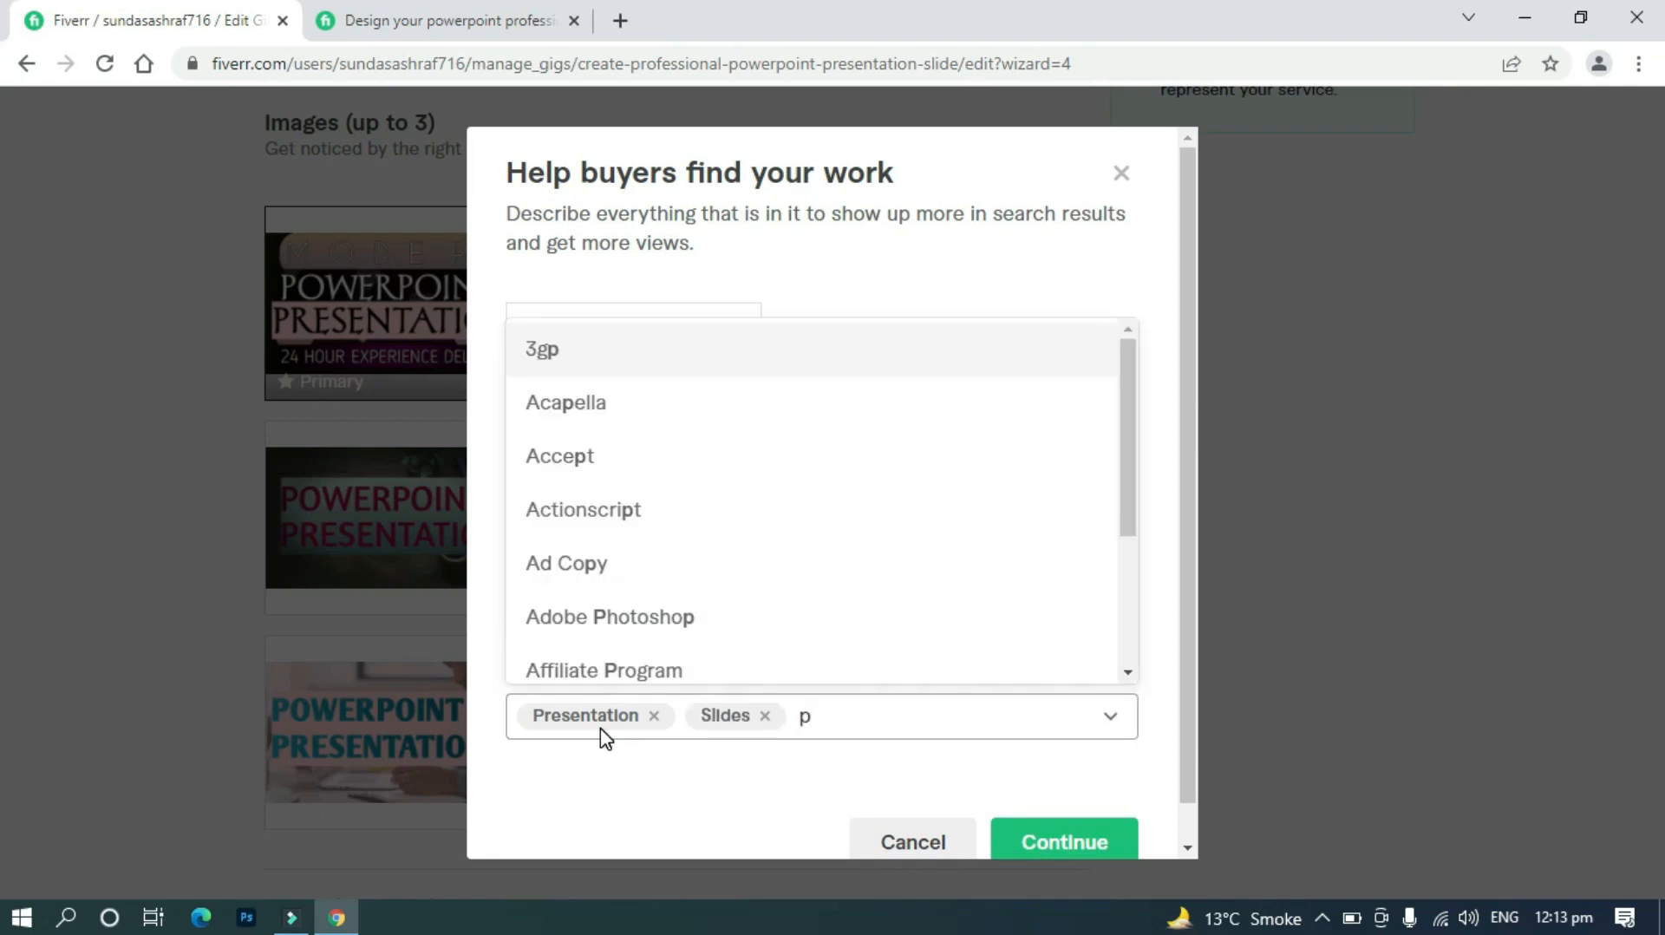
type("ower")
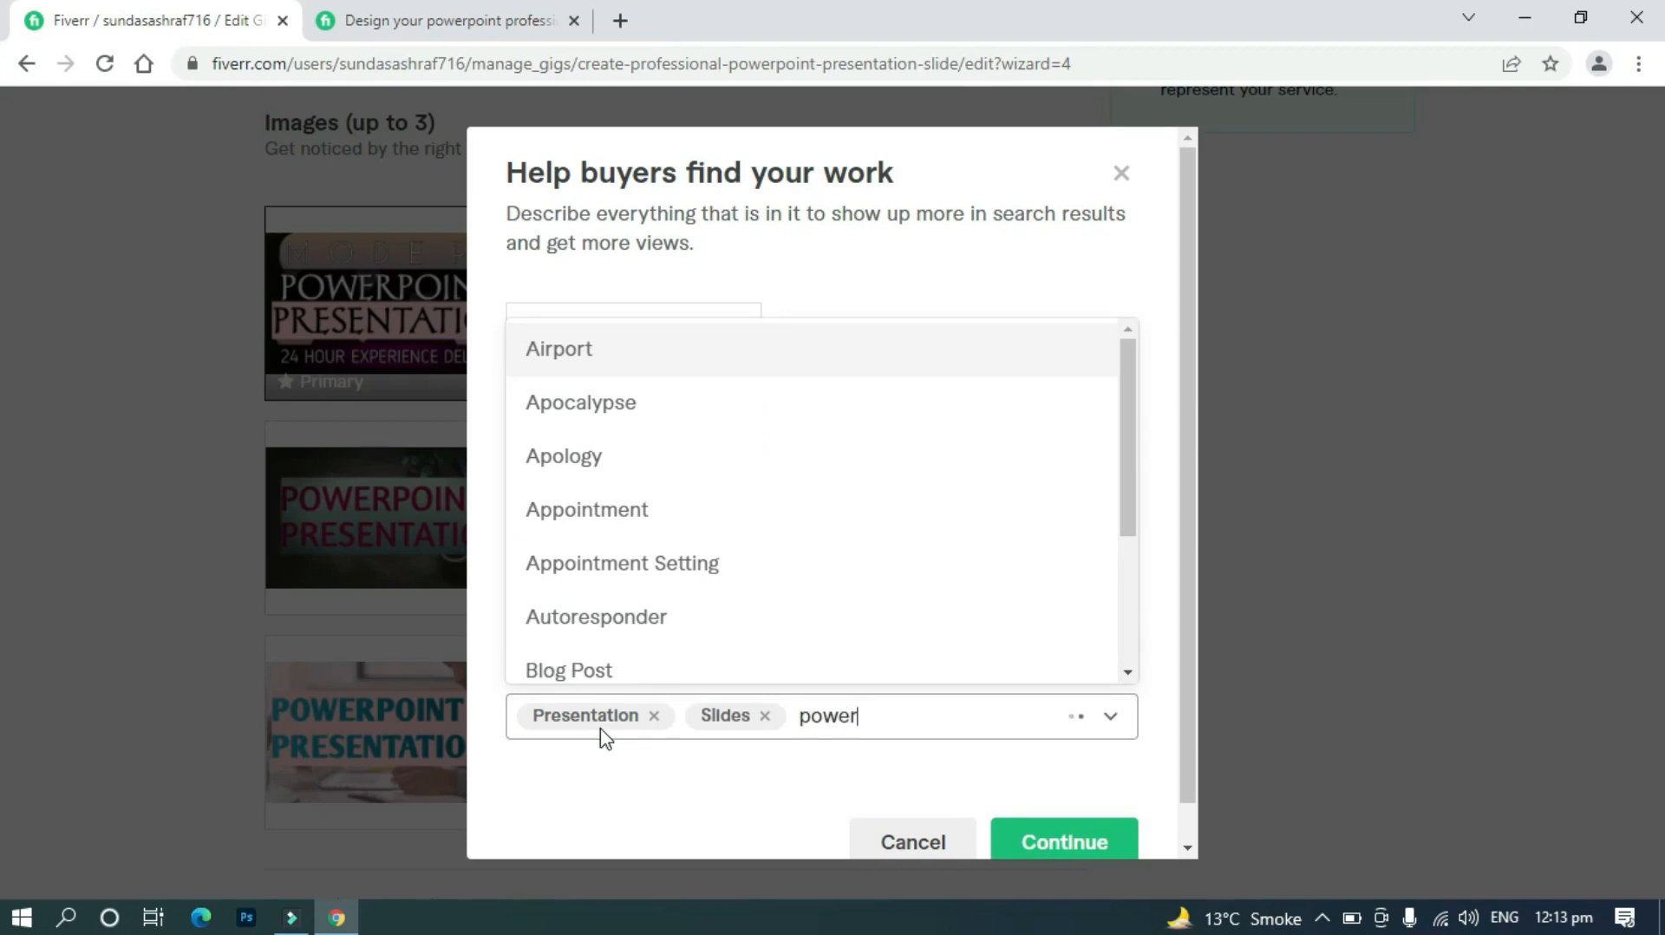
type("point")
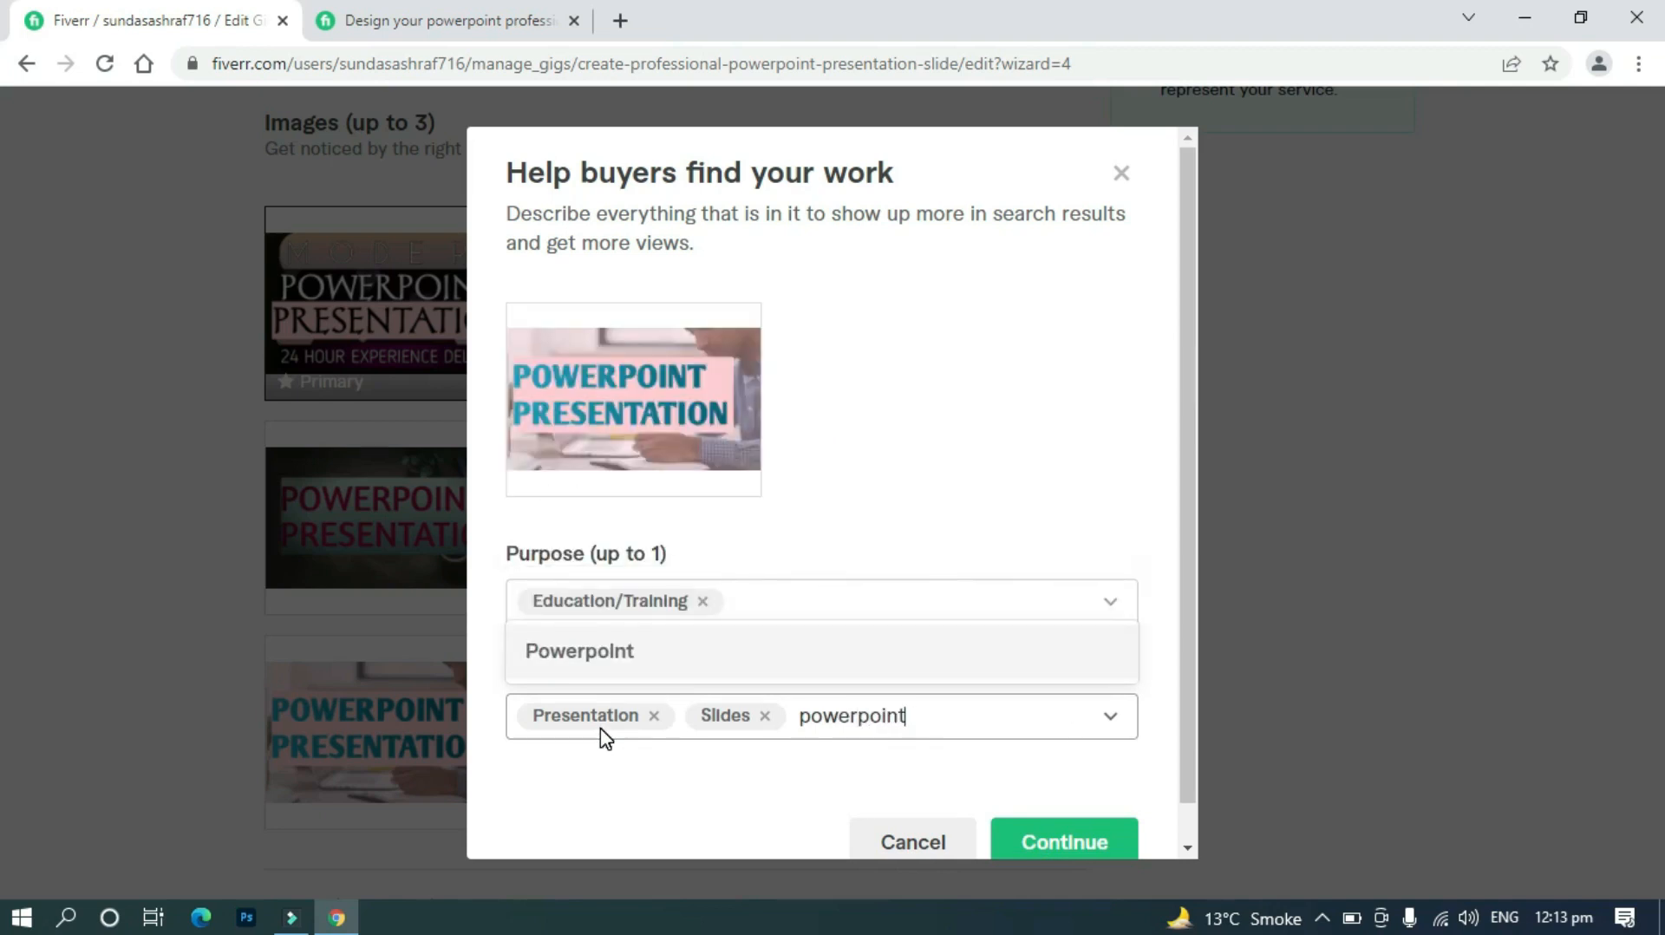
key("Return")
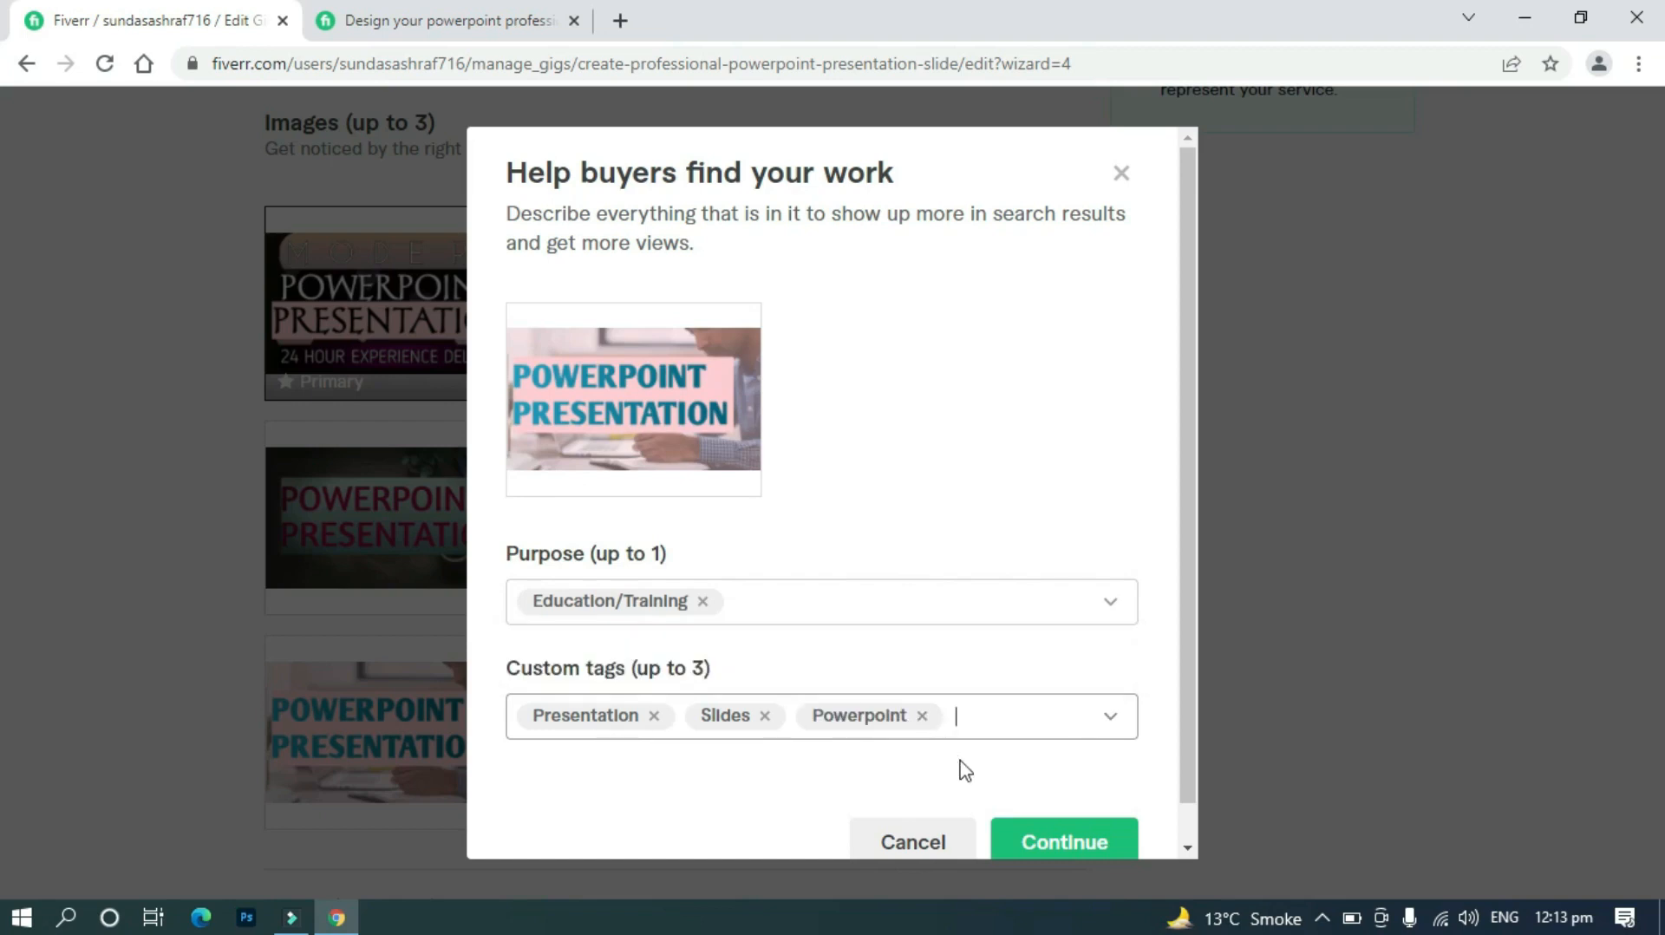
left_click(1007, 841)
Accept the declaration of material ownership and Terms of Service for the gallery, and save it to continue to publishing
scroll(1007, 846, "down", 5)
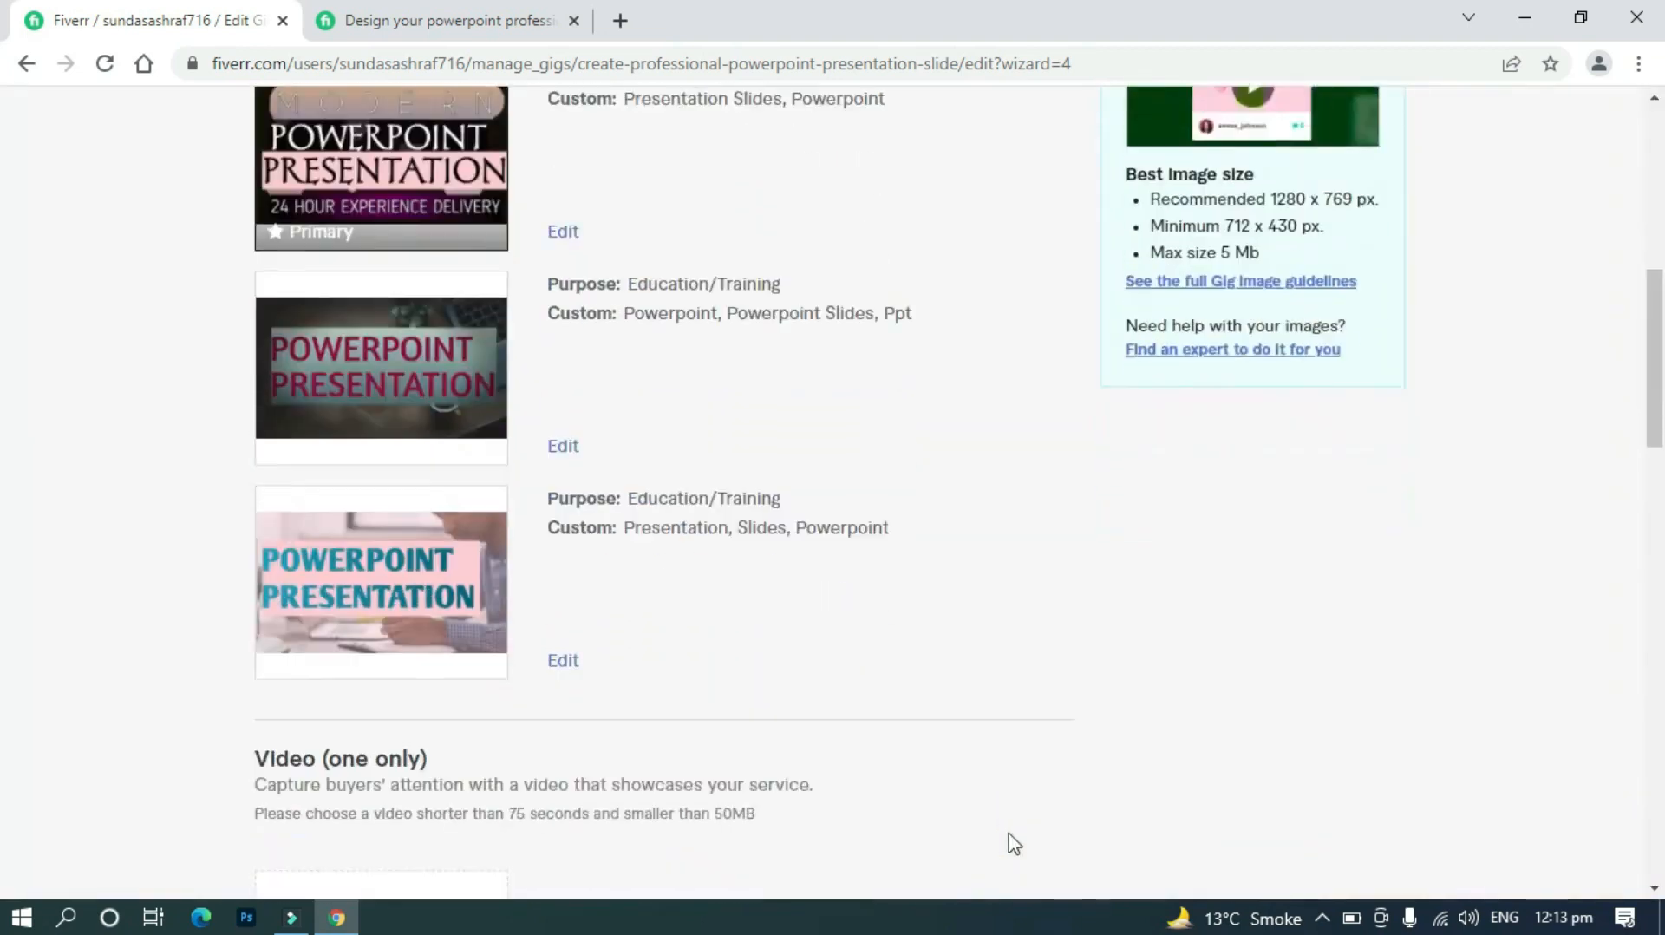
scroll(684, 642, "down", 10)
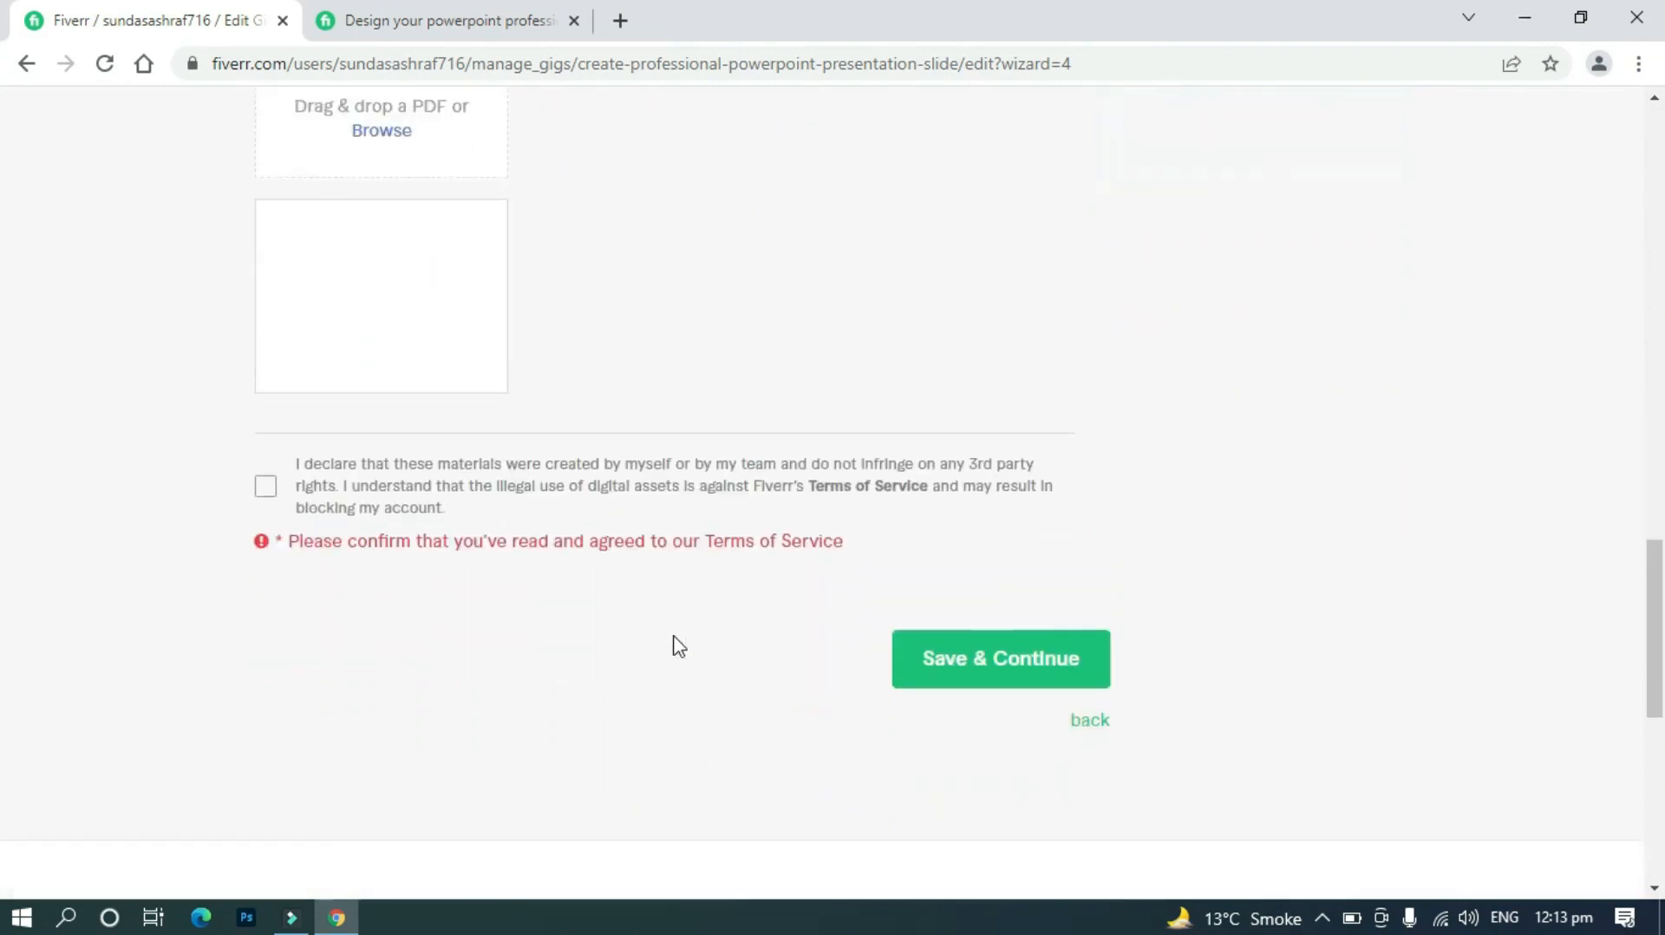
left_click(262, 418)
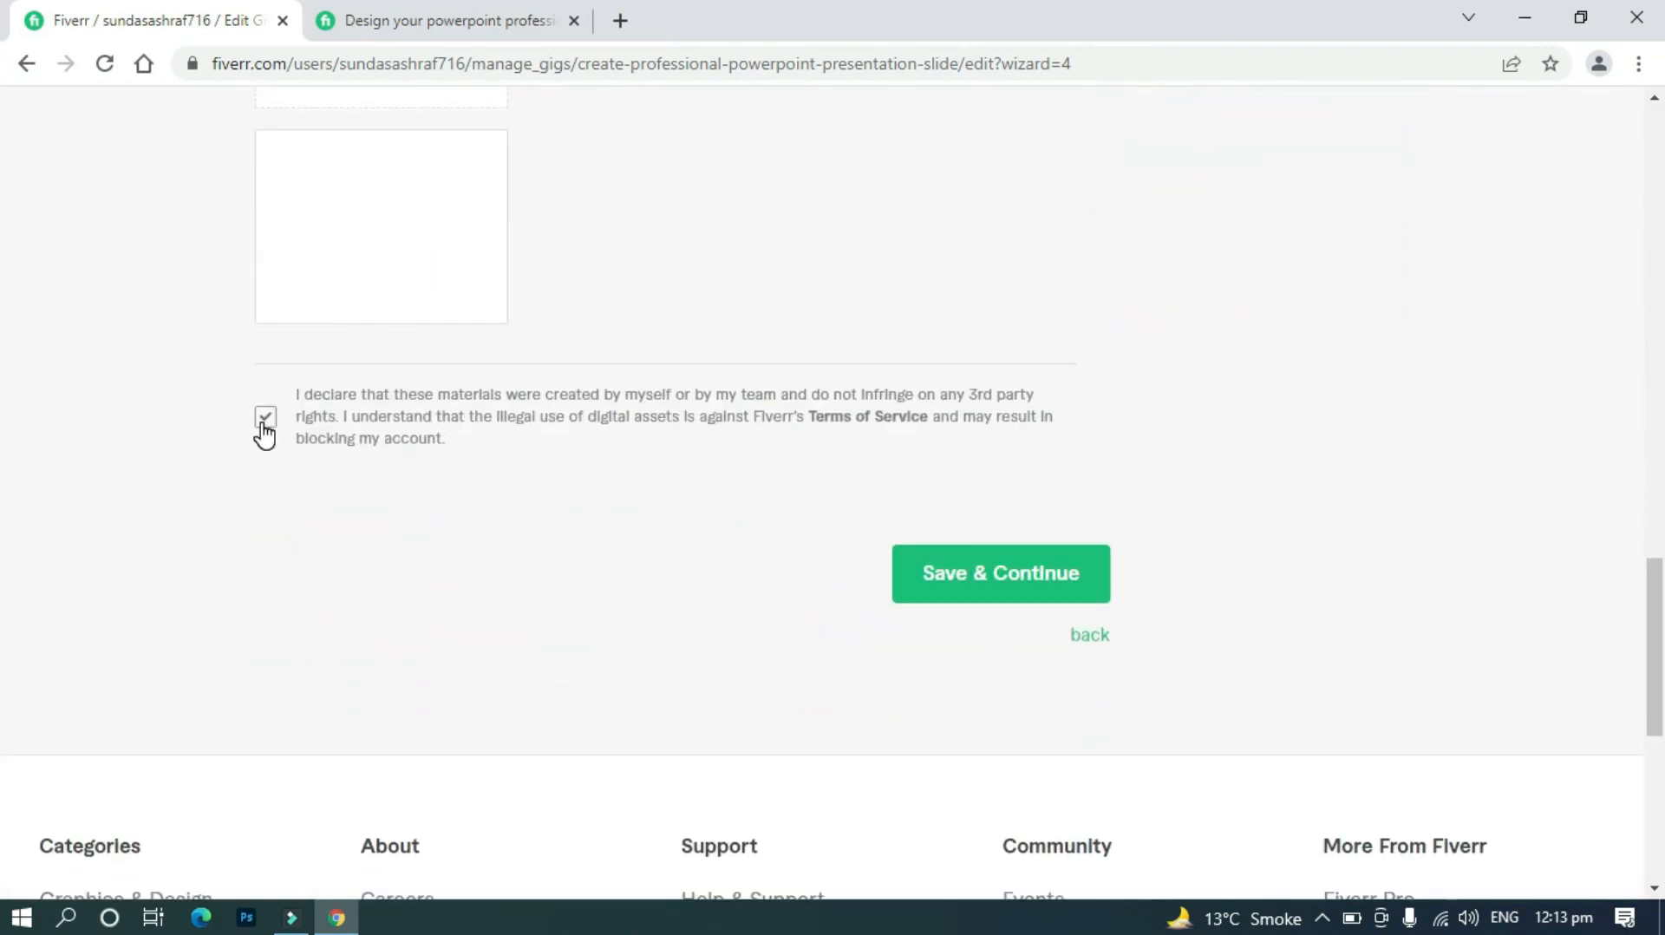
left_click(331, 425)
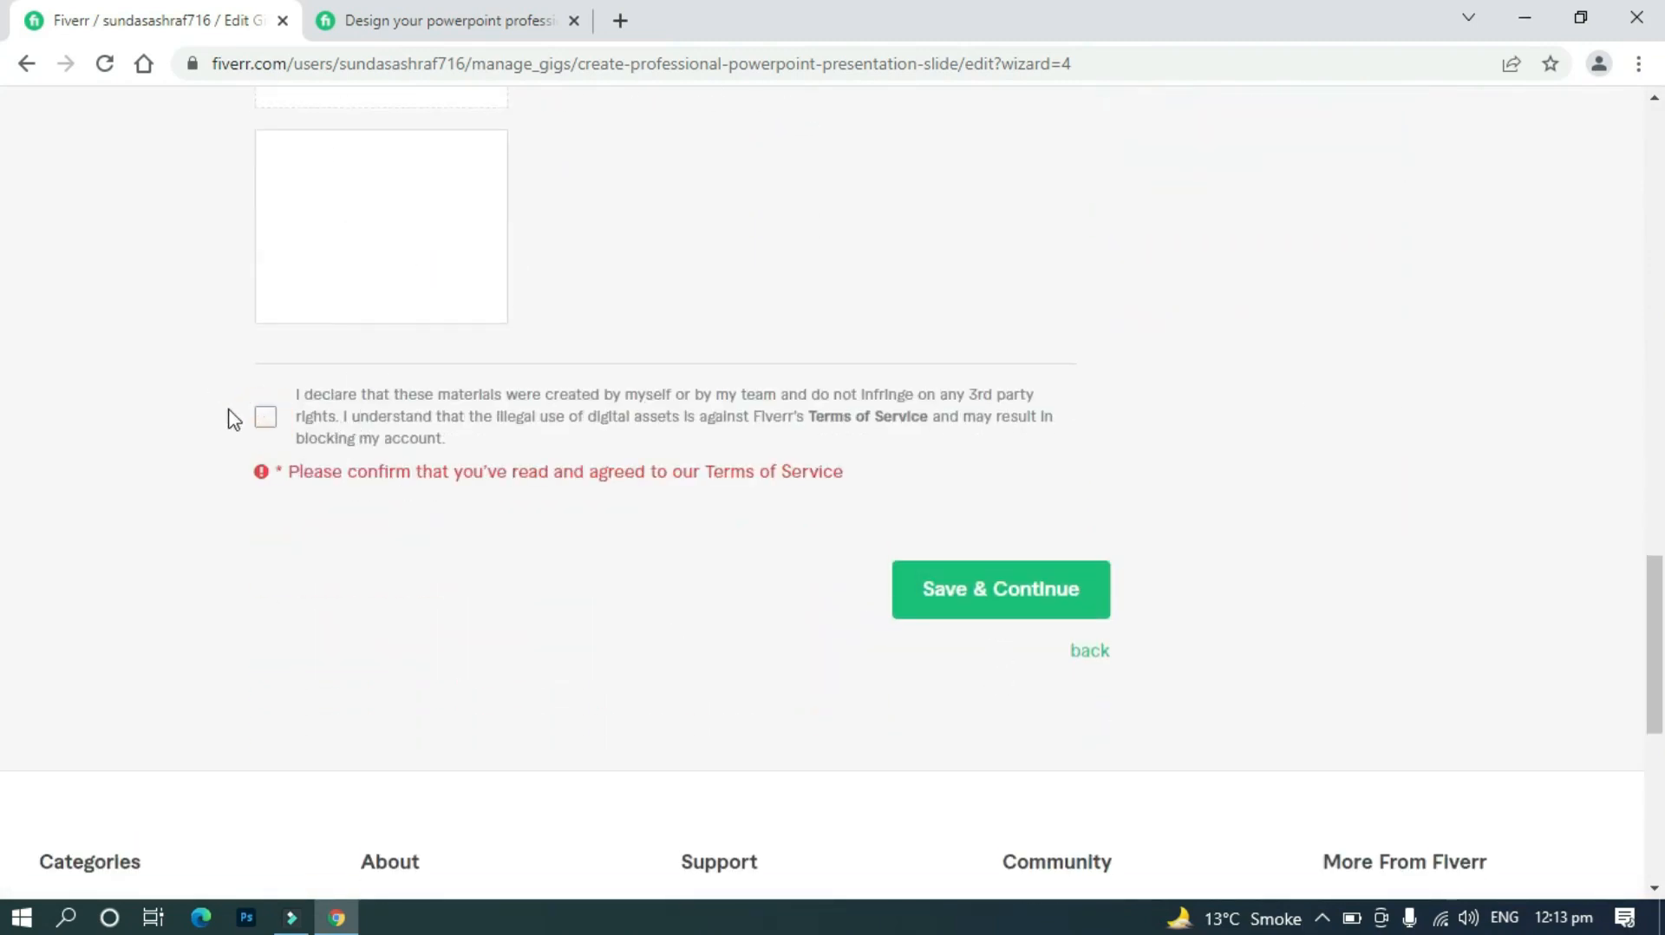
left_click(263, 420)
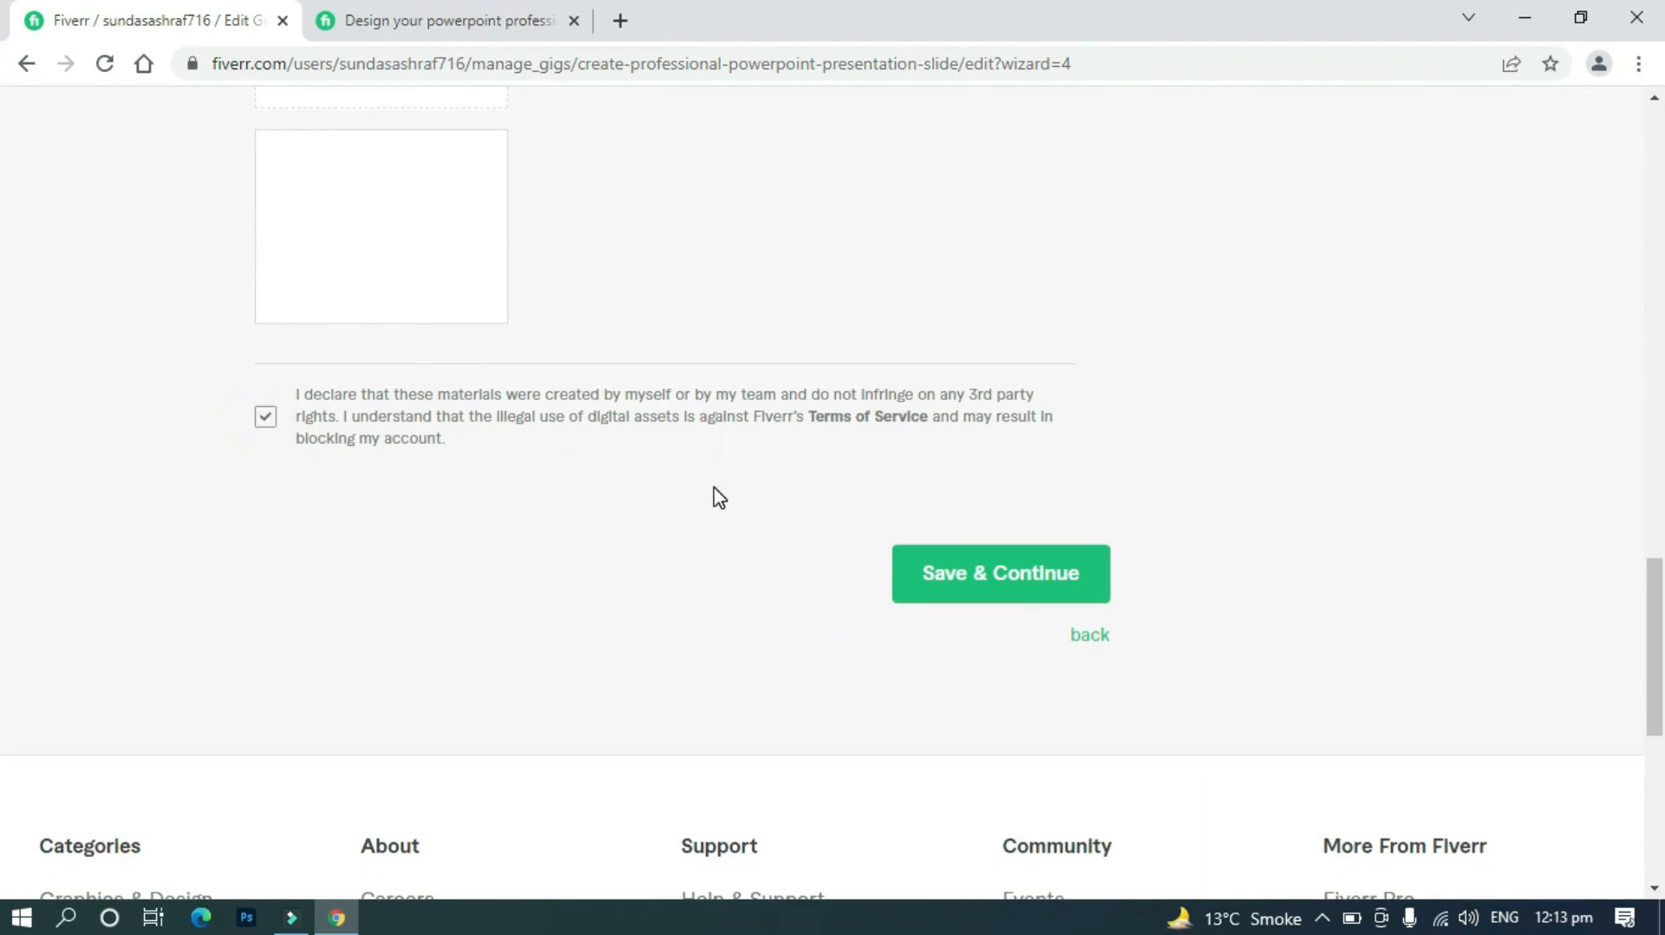
left_click(1073, 574)
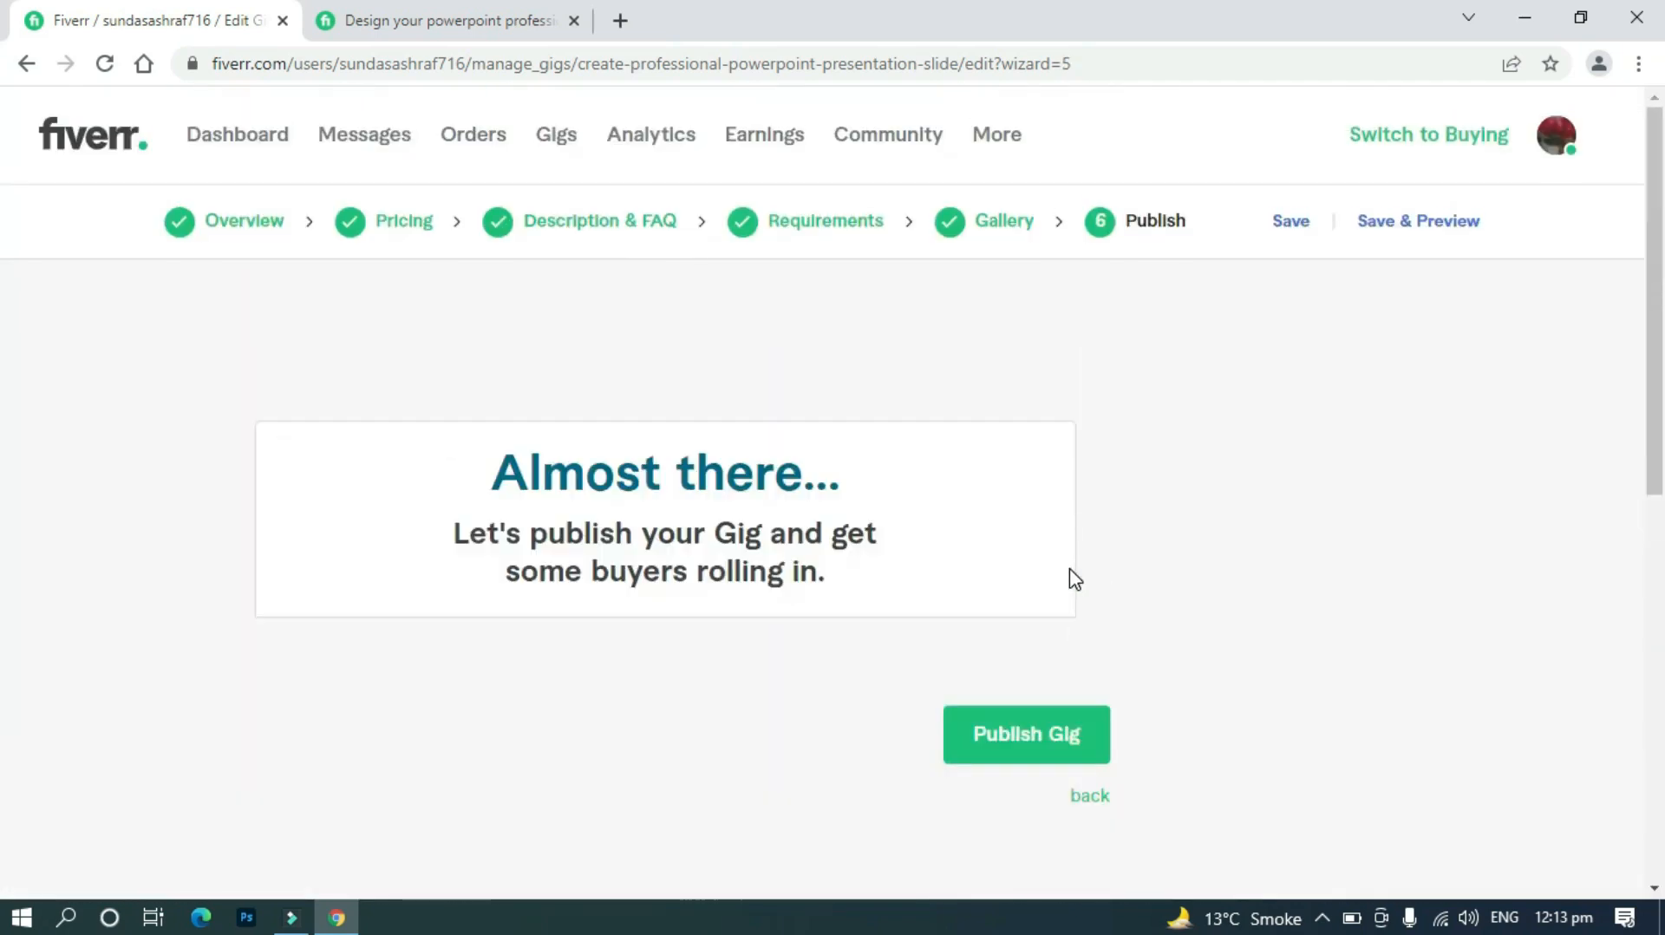
Publish the gig and look over its publication page with the sharing options
scroll(1075, 579, "down", 3)
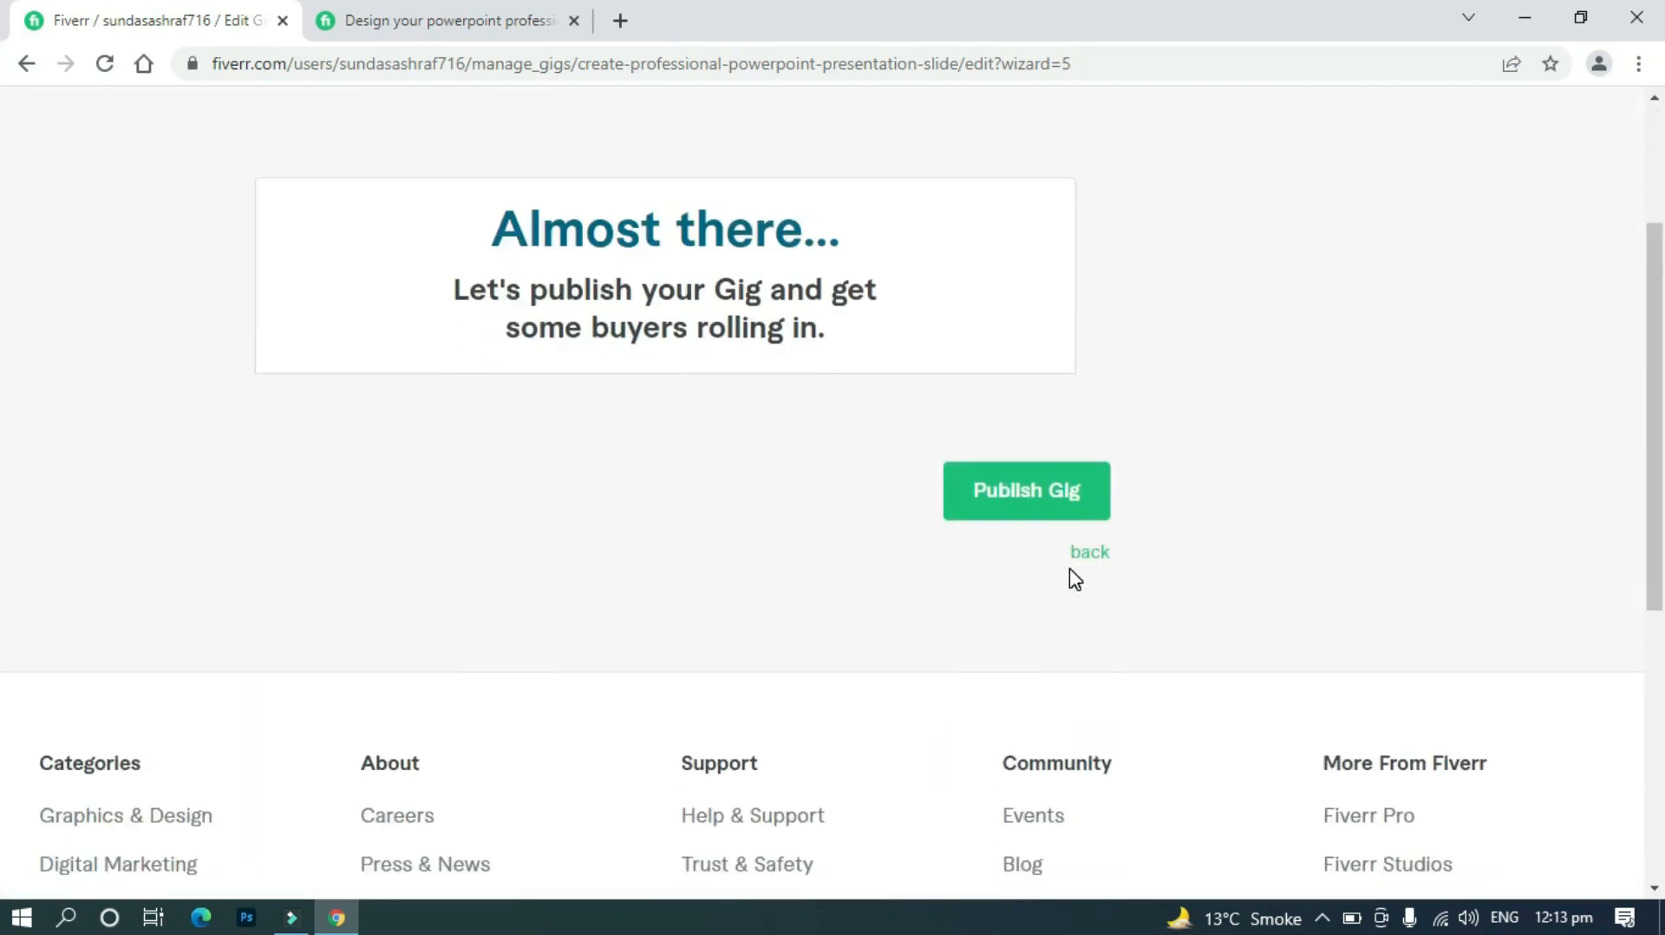
left_click(1006, 507)
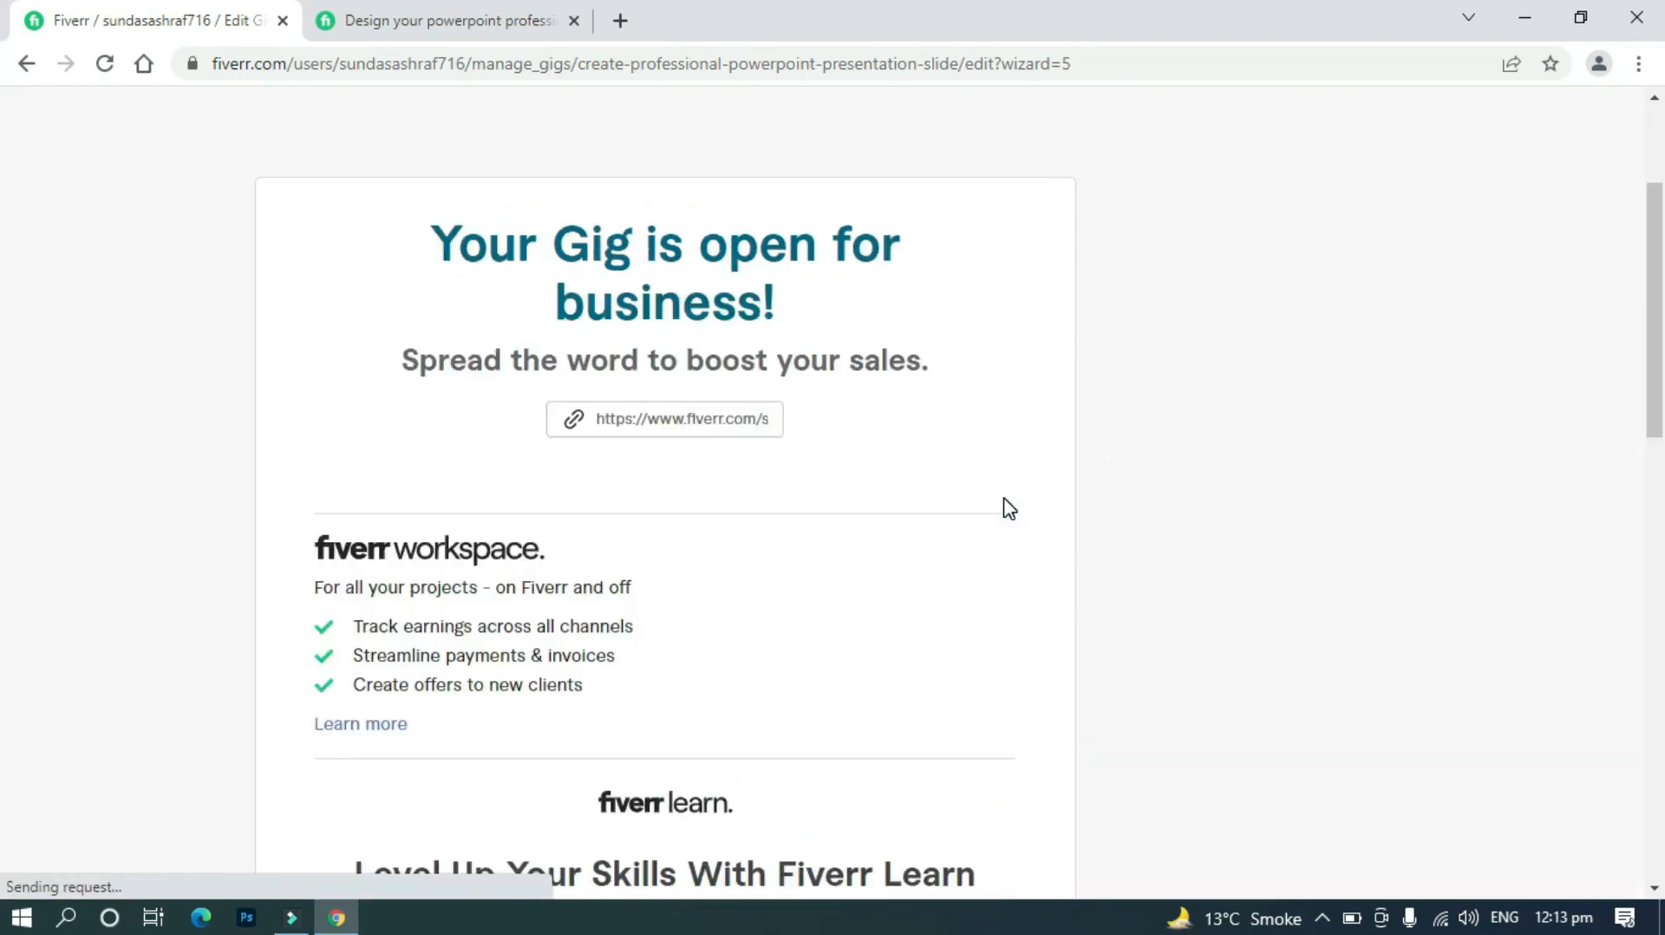
scroll(992, 512, "down", 4)
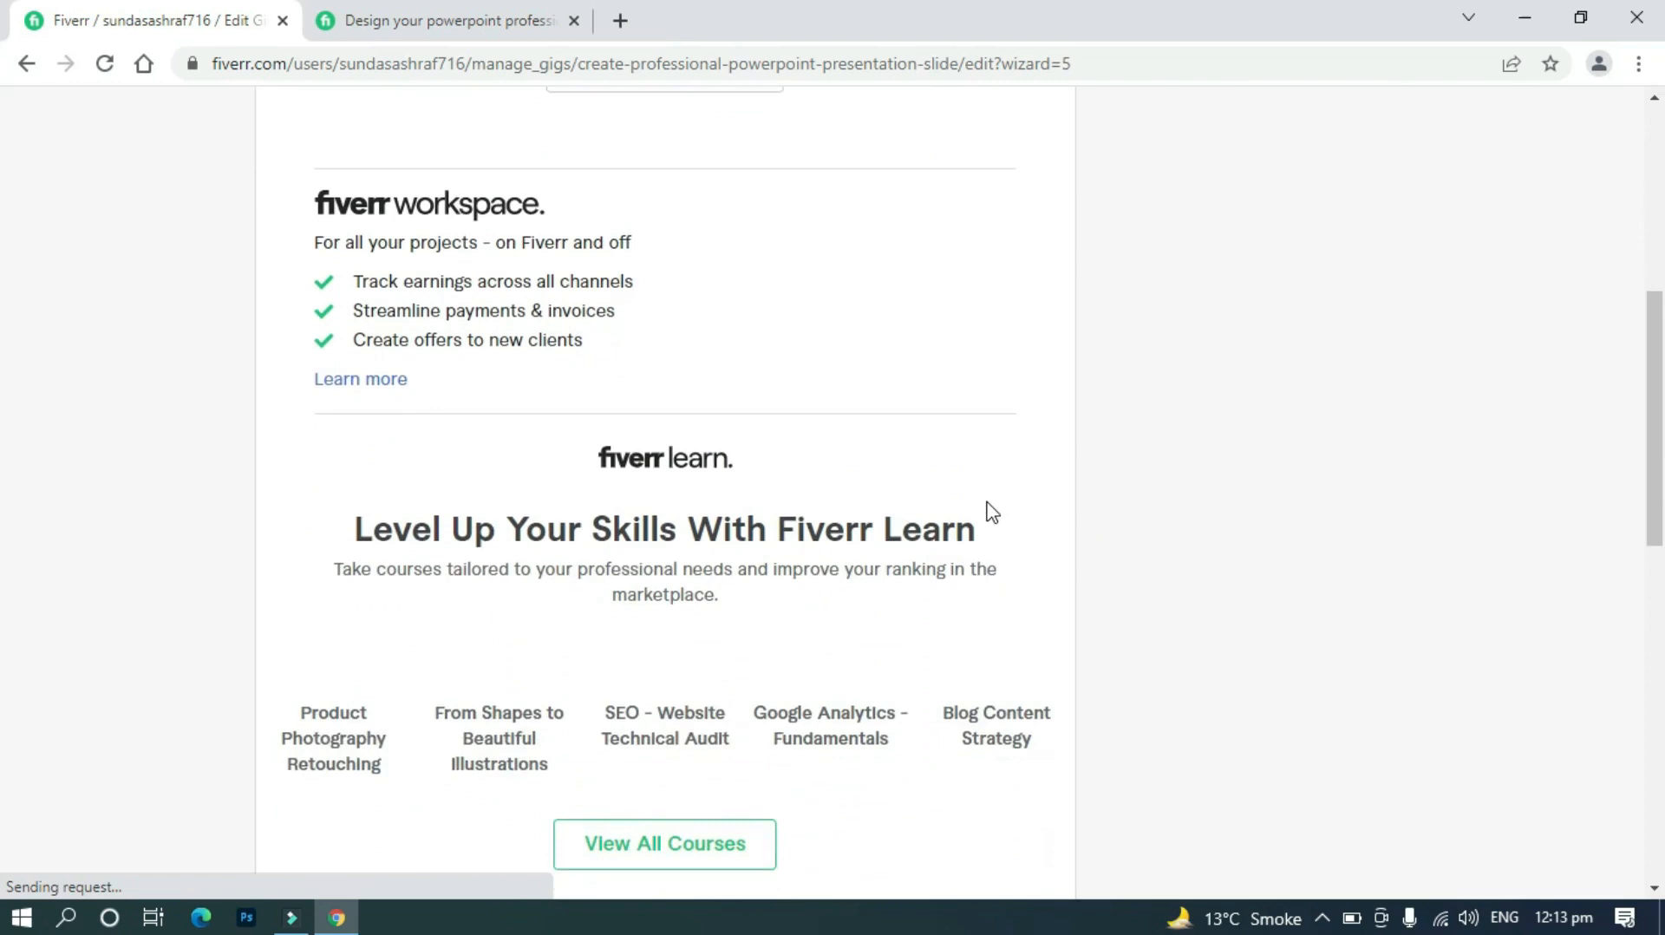
scroll(992, 512, "up", 7)
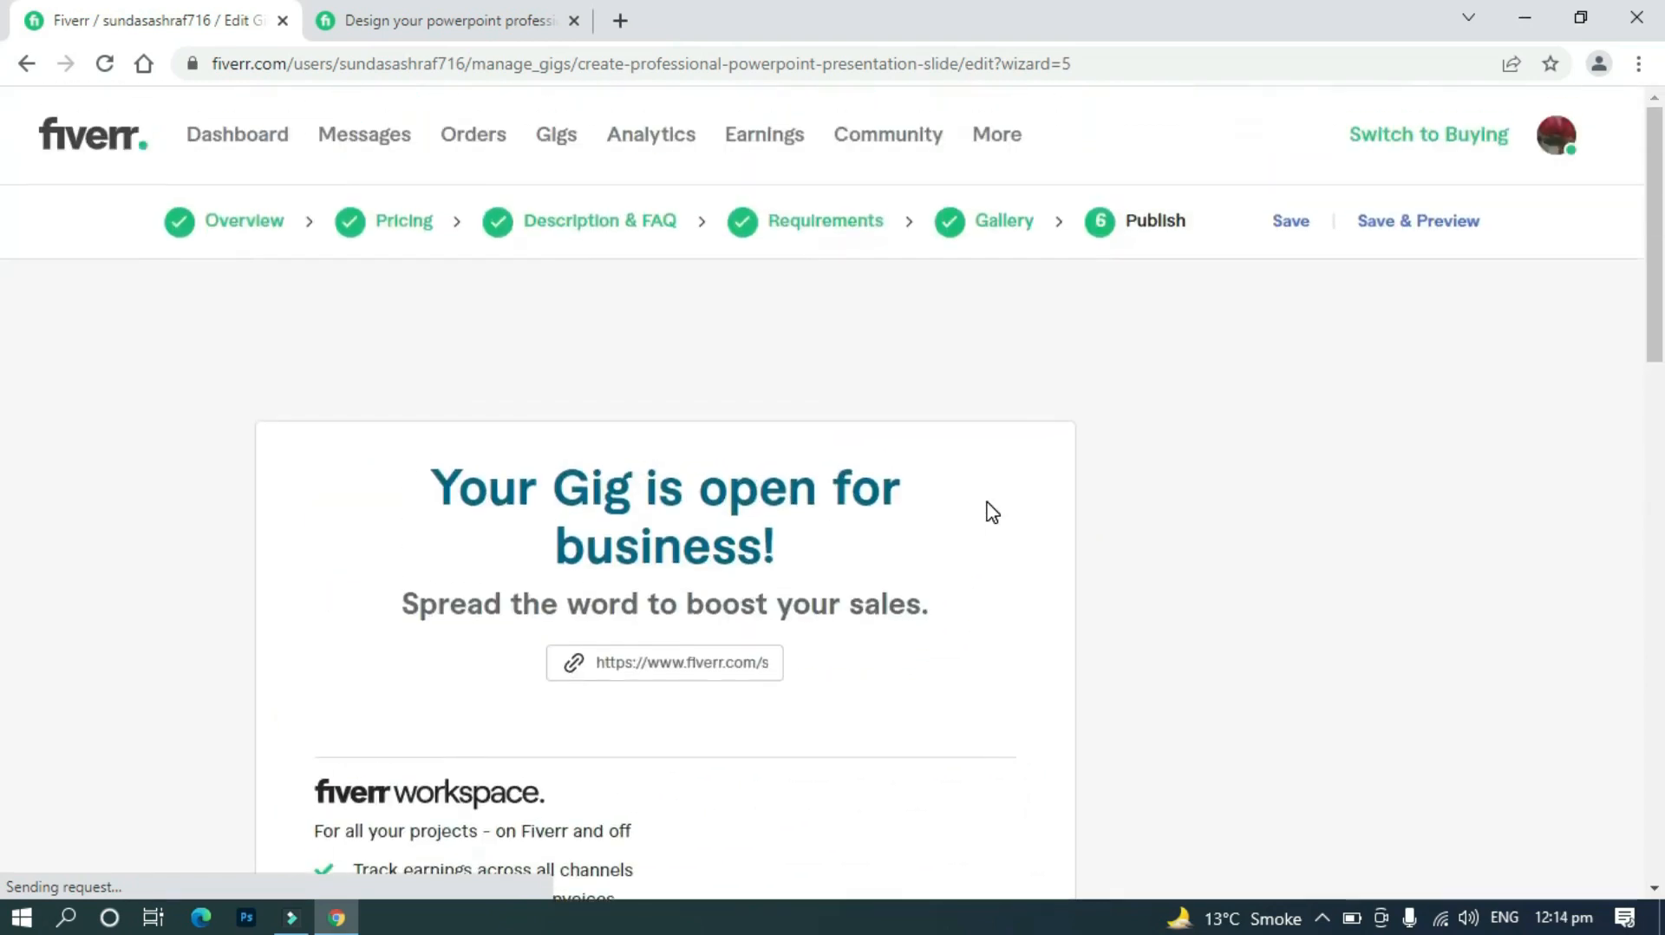
scroll(992, 512, "down", 4)
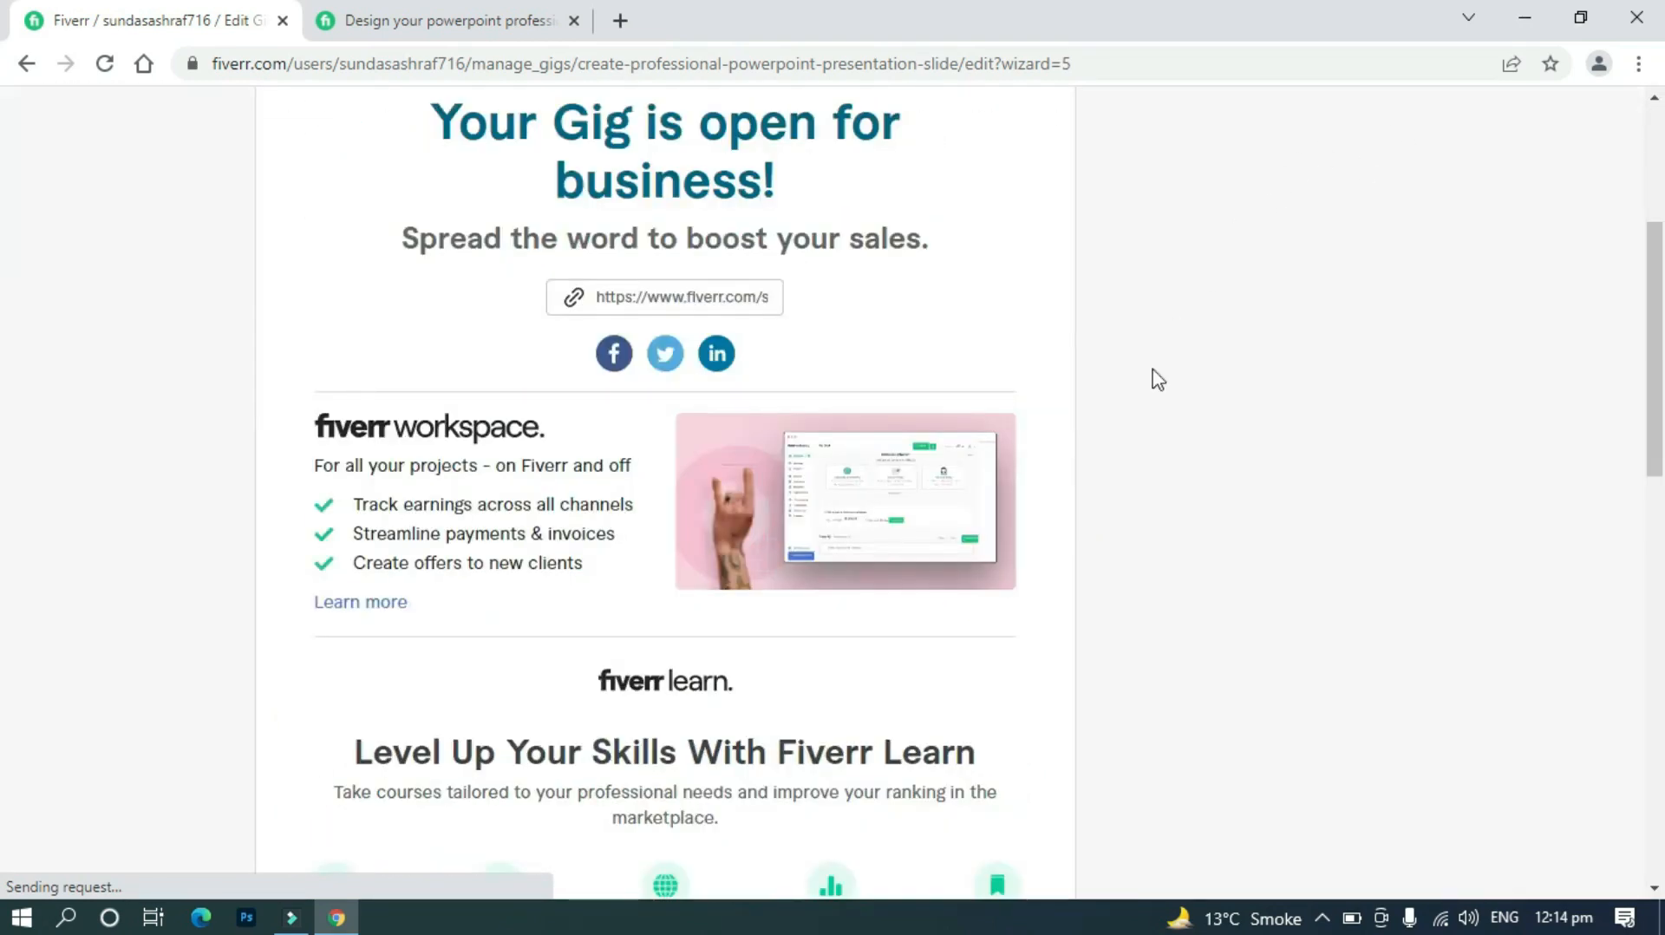
scroll(1145, 390, "down", 2)
scroll(1138, 404, "up", 2)
scroll(783, 399, "up", 5)
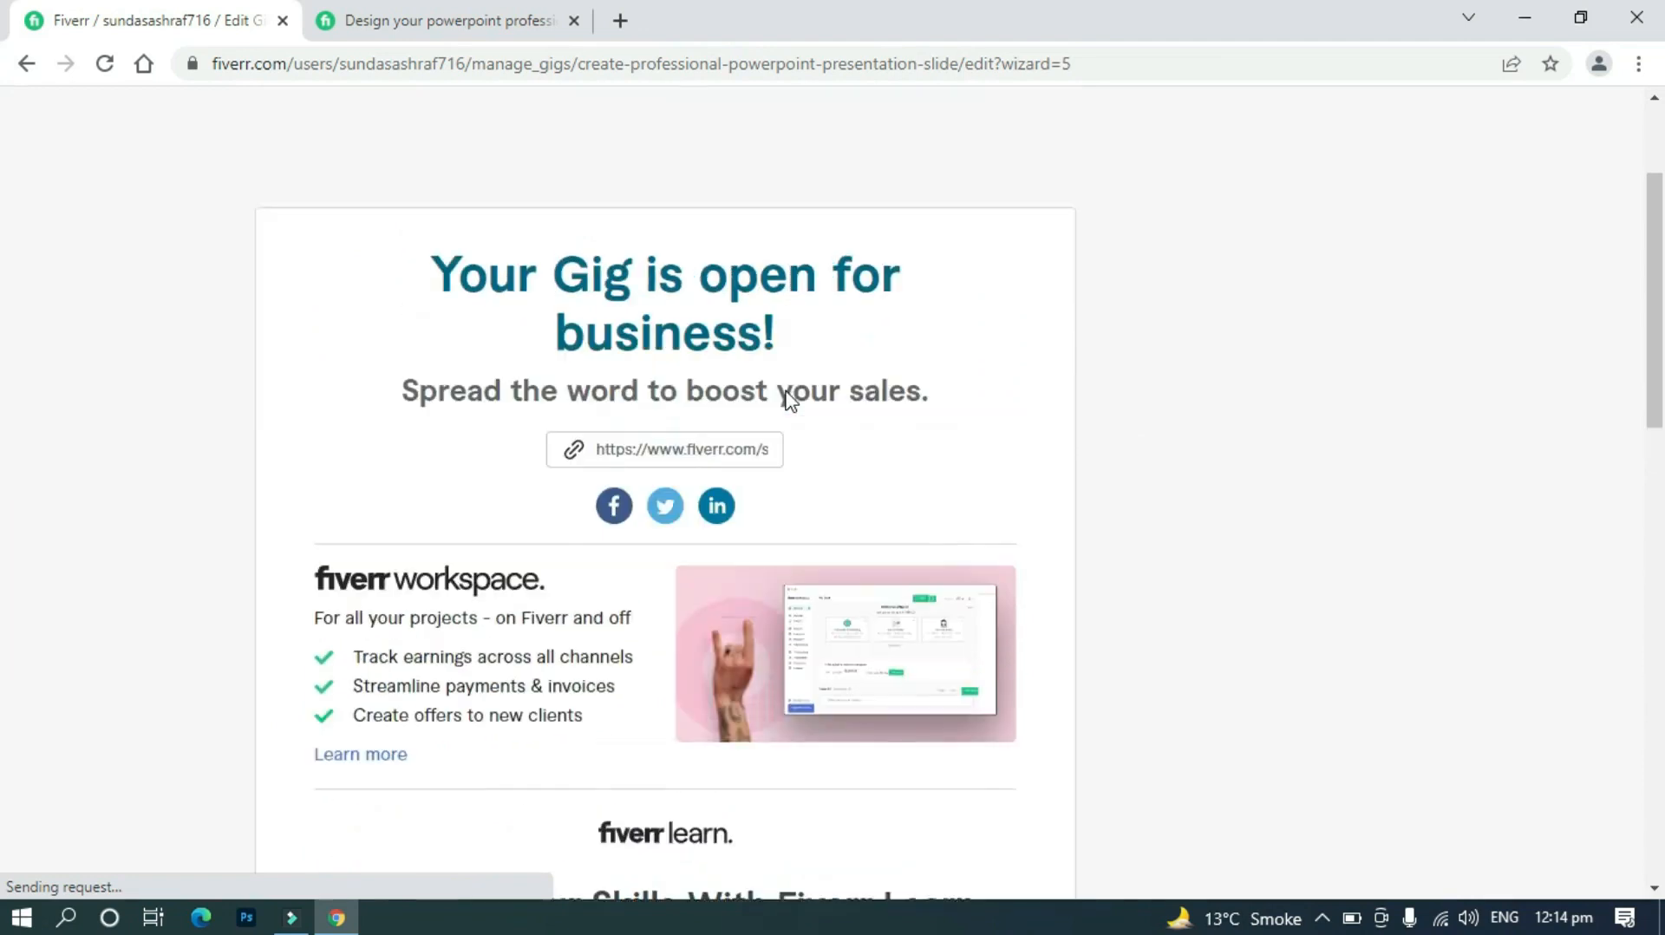